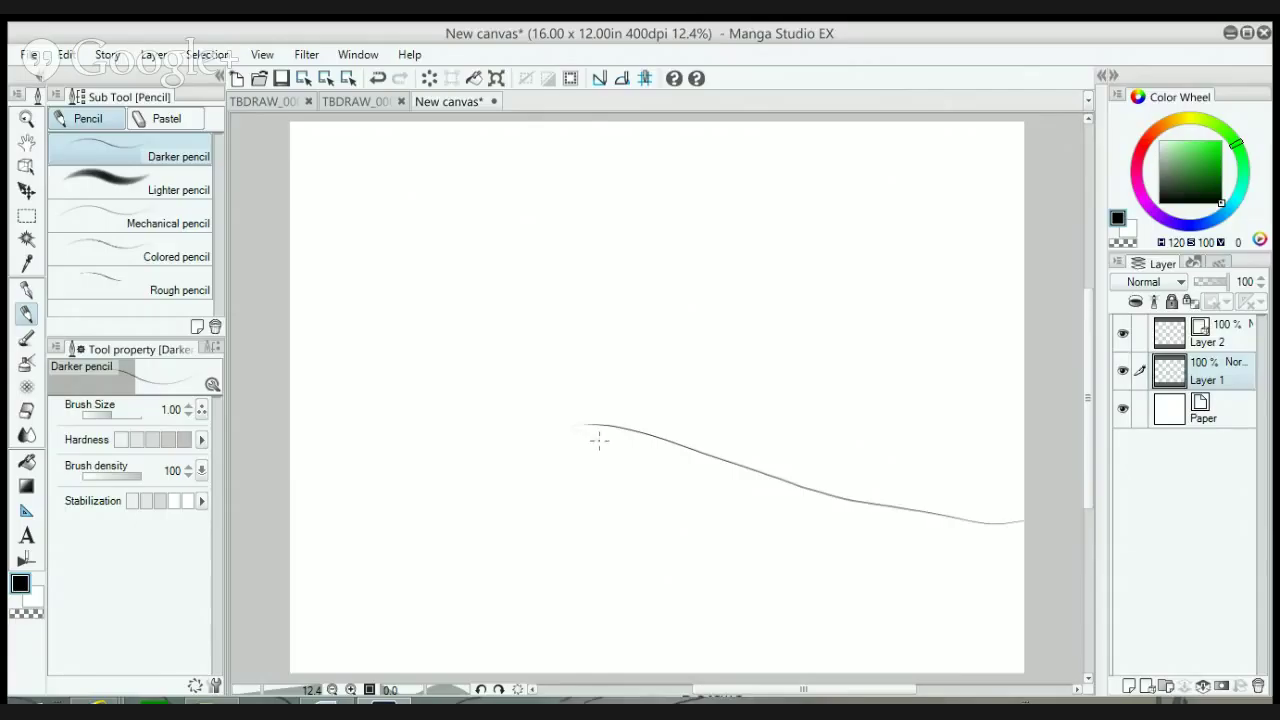
# - Sketch the upper and lower edges of a wide branch sweeping across the full canvas with the Darker pencil
pyautogui.moveTo(574, 428); pyautogui.dragTo(620, 454)
pyautogui.moveTo(596, 437)
pyautogui.mouseDown()
pyautogui.moveTo(674, 465)
pyautogui.moveTo(285, 453)
pyautogui.mouseUp()
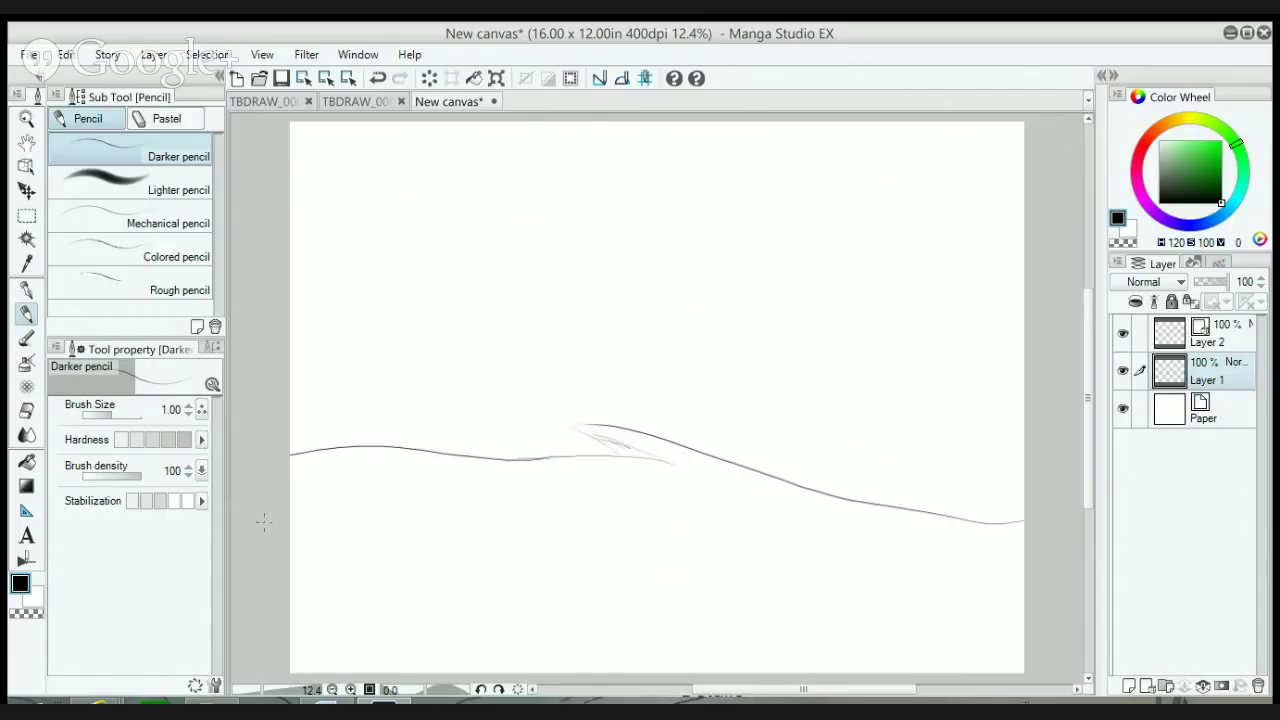
pyautogui.moveTo(268, 528)
pyautogui.mouseDown()
pyautogui.moveTo(428, 508)
pyautogui.moveTo(623, 516)
pyautogui.moveTo(930, 602)
pyautogui.moveTo(1024, 613)
pyautogui.mouseUp()
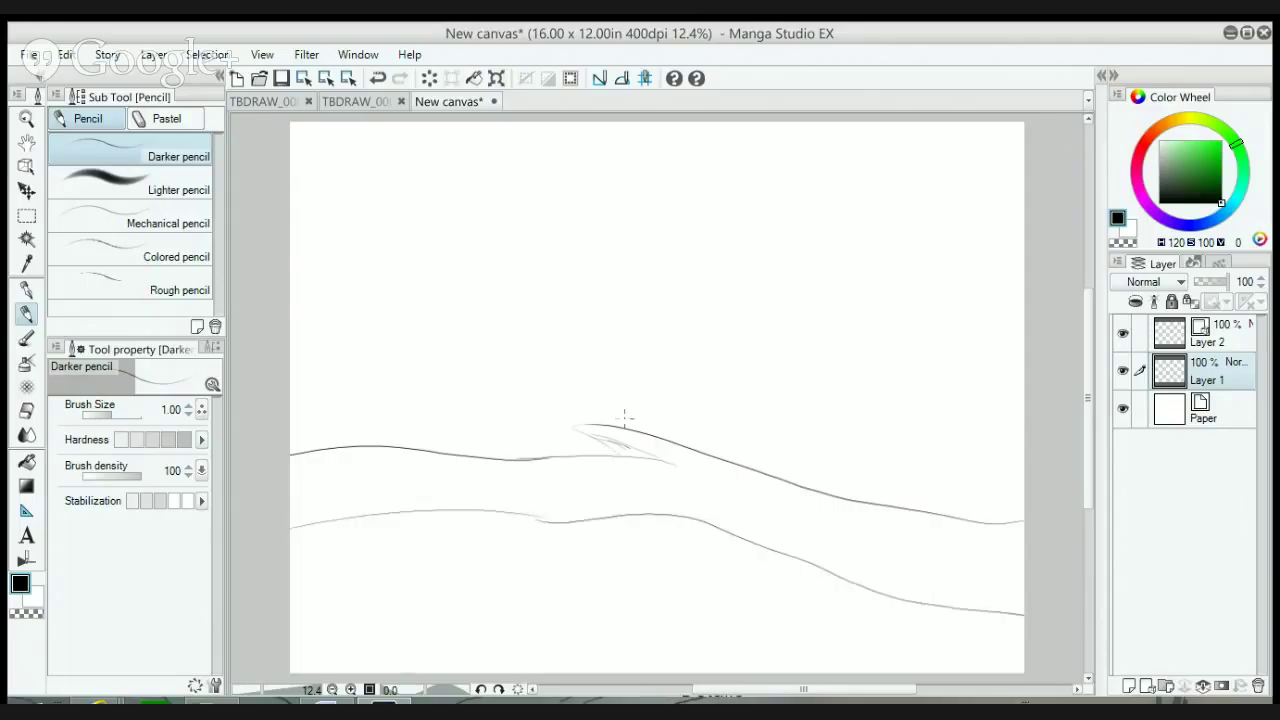
# - Sketch the large cat on the branch, with a round head, pointed ears, arched back, belly and folded hind leg
pyautogui.moveTo(459, 349)
pyautogui.mouseDown()
pyautogui.moveTo(457, 376)
pyautogui.moveTo(477, 323)
pyautogui.moveTo(500, 320)
pyautogui.moveTo(516, 350)
pyautogui.moveTo(458, 346)
pyautogui.moveTo(500, 294)
pyautogui.moveTo(512, 322)
pyautogui.moveTo(496, 382)
pyautogui.mouseUp()
pyautogui.moveTo(504, 338)
pyautogui.mouseDown()
pyautogui.moveTo(536, 356)
pyautogui.moveTo(485, 374)
pyautogui.moveTo(493, 340)
pyautogui.moveTo(519, 349)
pyautogui.moveTo(510, 367)
pyautogui.moveTo(482, 369)
pyautogui.moveTo(526, 398)
pyautogui.moveTo(558, 362)
pyautogui.moveTo(667, 395)
pyautogui.moveTo(680, 456)
pyautogui.mouseUp()
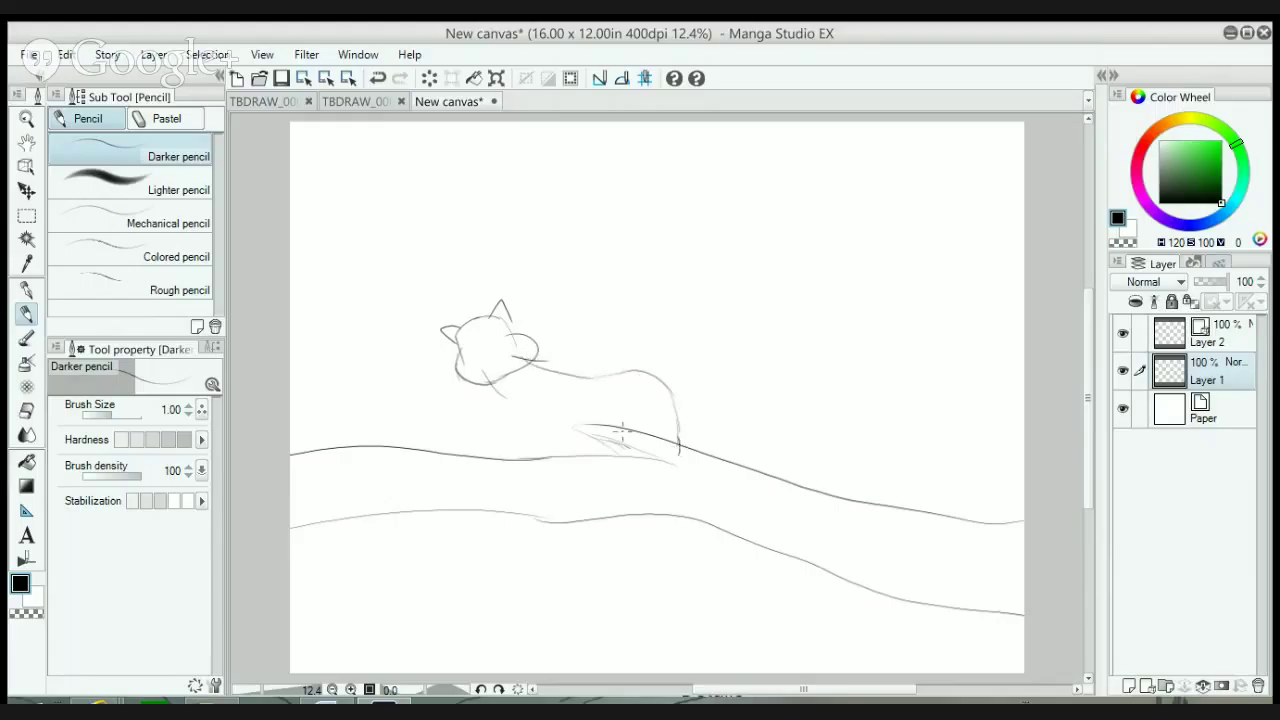
pyautogui.moveTo(494, 386)
pyautogui.mouseDown()
pyautogui.moveTo(491, 437)
pyautogui.moveTo(536, 426)
pyautogui.moveTo(548, 440)
pyautogui.moveTo(599, 442)
pyautogui.moveTo(606, 412)
pyautogui.moveTo(602, 466)
pyautogui.mouseUp()
pyautogui.moveTo(601, 466)
pyautogui.mouseDown()
pyautogui.moveTo(569, 458)
pyautogui.moveTo(622, 486)
pyautogui.moveTo(637, 468)
pyautogui.mouseUp()
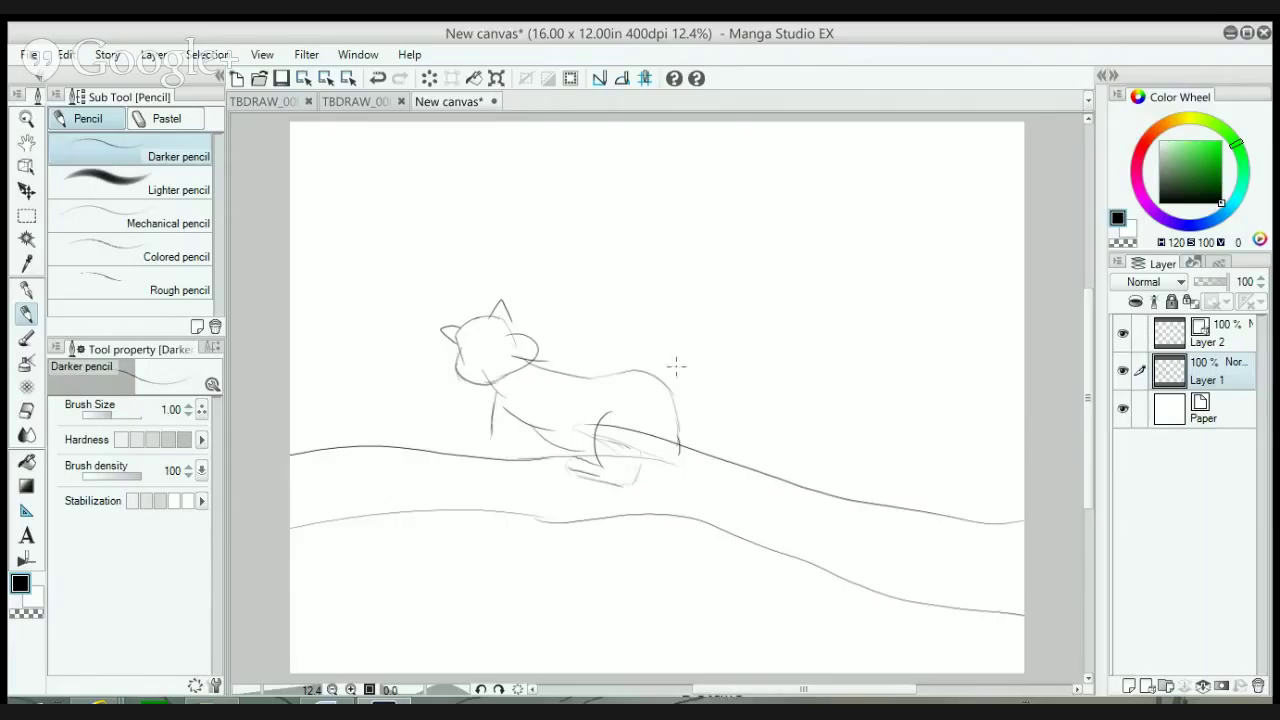
# - Sketch the cat's long, thick tail trailing along the branch and its front legs with a paw
pyautogui.moveTo(676, 408)
pyautogui.mouseDown()
pyautogui.moveTo(780, 445)
pyautogui.moveTo(868, 535)
pyautogui.mouseUp()
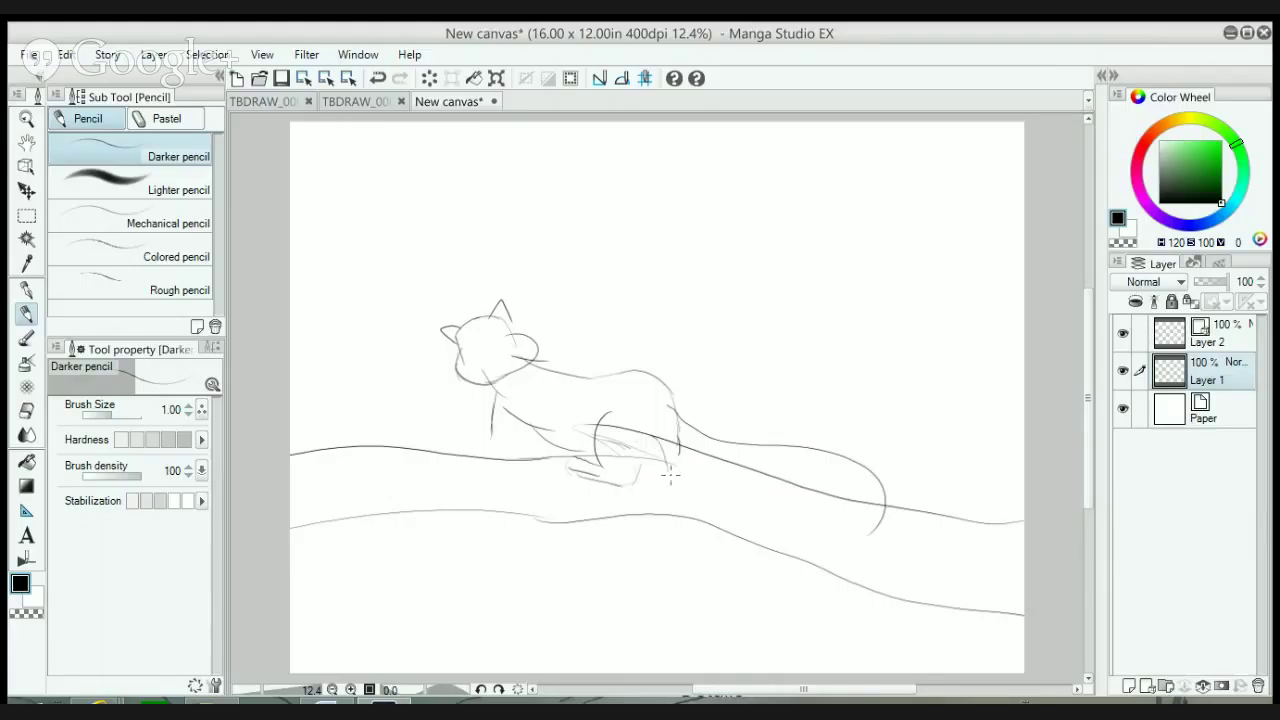
pyautogui.moveTo(662, 452)
pyautogui.mouseDown()
pyautogui.moveTo(700, 491)
pyautogui.moveTo(791, 505)
pyautogui.moveTo(811, 532)
pyautogui.moveTo(879, 527)
pyautogui.mouseUp()
pyautogui.moveTo(489, 412)
pyautogui.mouseDown()
pyautogui.moveTo(480, 479)
pyautogui.moveTo(510, 412)
pyautogui.moveTo(530, 460)
pyautogui.mouseUp()
pyautogui.moveTo(544, 428); pyautogui.dragTo(546, 458)
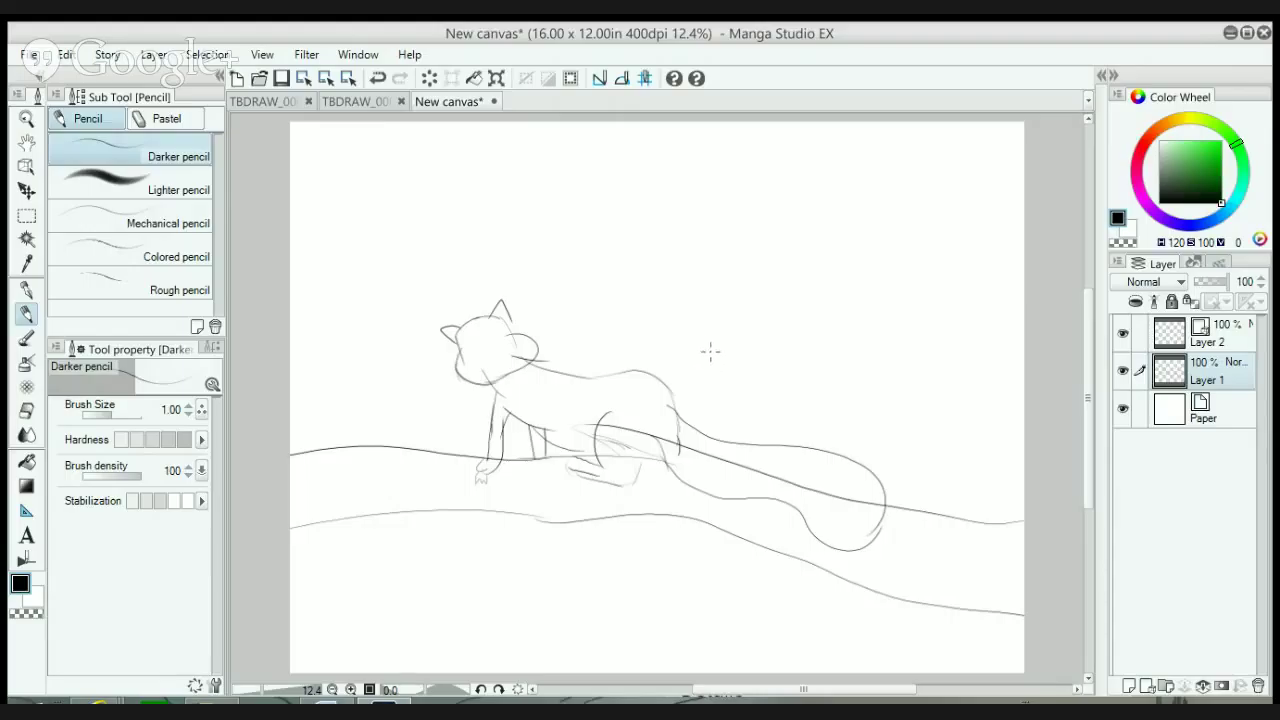
# - Sketch a small cat-like animal with ears, legs and tail in the air behind the large cat
pyautogui.moveTo(710, 333); pyautogui.dragTo(734, 369)
pyautogui.moveTo(716, 326)
pyautogui.mouseDown()
pyautogui.moveTo(738, 315)
pyautogui.moveTo(749, 346)
pyautogui.moveTo(744, 319)
pyautogui.moveTo(734, 367)
pyautogui.moveTo(764, 376)
pyautogui.moveTo(760, 336)
pyautogui.moveTo(697, 326)
pyautogui.moveTo(700, 316)
pyautogui.moveTo(710, 342)
pyautogui.moveTo(741, 299)
pyautogui.moveTo(752, 322)
pyautogui.moveTo(708, 358)
pyautogui.moveTo(736, 394)
pyautogui.moveTo(748, 384)
pyautogui.mouseUp()
pyautogui.moveTo(756, 318)
pyautogui.mouseDown()
pyautogui.moveTo(760, 340)
pyautogui.moveTo(778, 330)
pyautogui.moveTo(775, 366)
pyautogui.moveTo(716, 386)
pyautogui.moveTo(728, 400)
pyautogui.moveTo(733, 360)
pyautogui.moveTo(786, 352)
pyautogui.moveTo(731, 392)
pyautogui.moveTo(740, 386)
pyautogui.mouseUp()
pyautogui.moveTo(714, 338)
pyautogui.mouseDown()
pyautogui.moveTo(678, 349)
pyautogui.moveTo(669, 331)
pyautogui.moveTo(696, 362)
pyautogui.mouseUp()
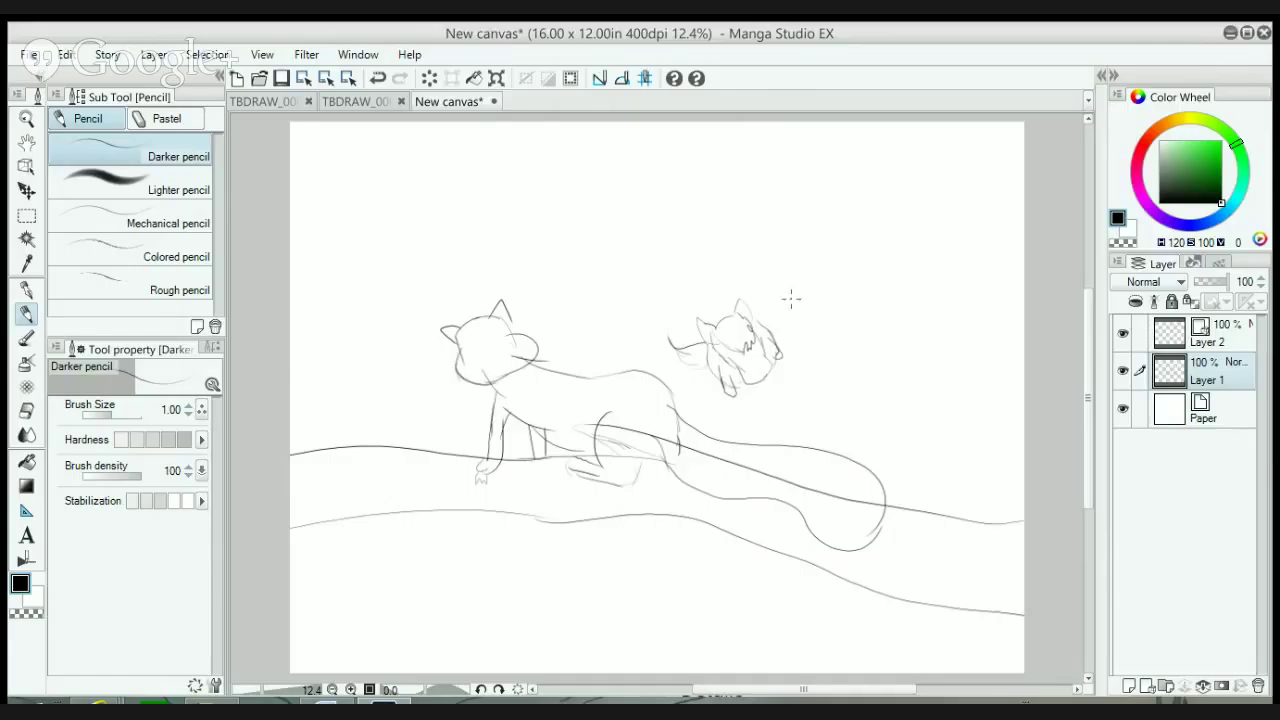
# - Sketch a second small animal with a raised tail above the first one, and a tiny creature beneath them
pyautogui.moveTo(791, 299)
pyautogui.mouseDown()
pyautogui.moveTo(829, 283)
pyautogui.moveTo(794, 318)
pyautogui.moveTo(814, 323)
pyautogui.moveTo(830, 300)
pyautogui.moveTo(796, 322)
pyautogui.moveTo(817, 336)
pyautogui.moveTo(836, 321)
pyautogui.moveTo(797, 300)
pyautogui.moveTo(803, 317)
pyautogui.moveTo(831, 318)
pyautogui.moveTo(763, 275)
pyautogui.moveTo(803, 270)
pyautogui.moveTo(786, 258)
pyautogui.moveTo(819, 270)
pyautogui.moveTo(807, 263)
pyautogui.moveTo(825, 285)
pyautogui.moveTo(770, 284)
pyautogui.moveTo(796, 272)
pyautogui.moveTo(763, 254)
pyautogui.moveTo(800, 252)
pyautogui.moveTo(766, 270)
pyautogui.moveTo(772, 284)
pyautogui.moveTo(759, 230)
pyautogui.moveTo(772, 220)
pyautogui.moveTo(815, 290)
pyautogui.mouseUp()
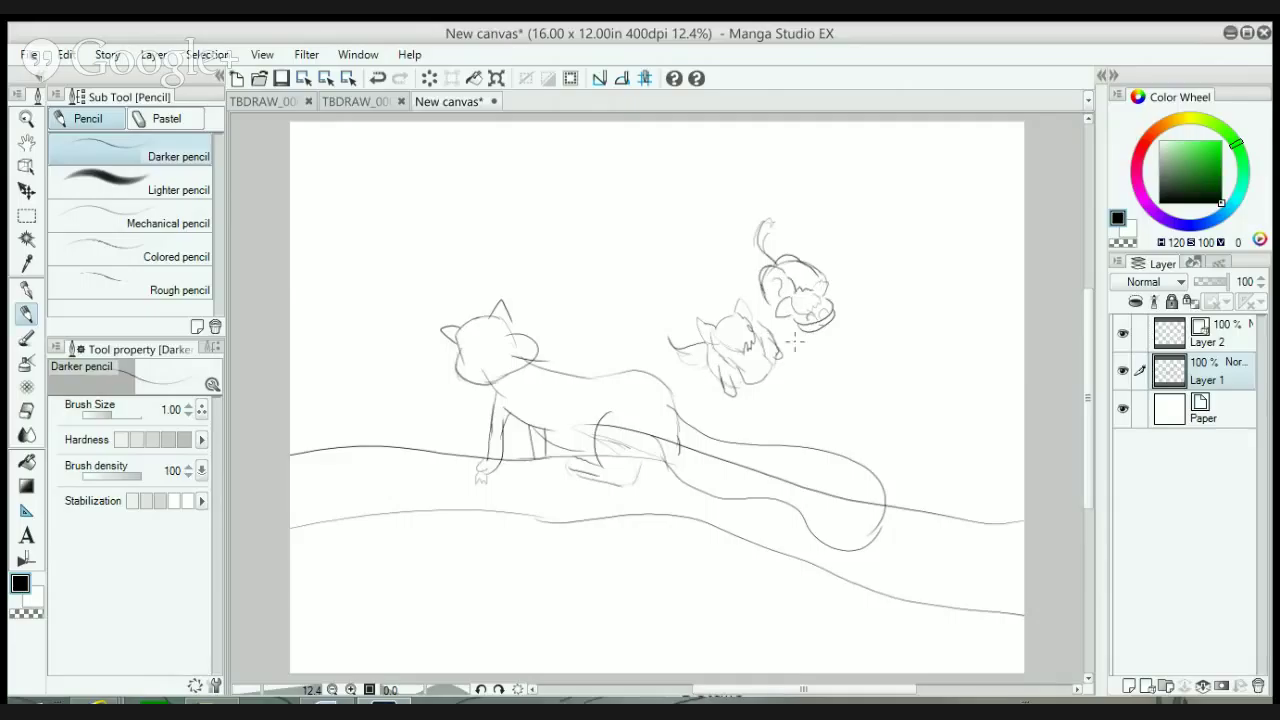
pyautogui.moveTo(795, 360)
pyautogui.mouseDown()
pyautogui.moveTo(812, 366)
pyautogui.moveTo(788, 368)
pyautogui.moveTo(809, 372)
pyautogui.moveTo(788, 352)
pyautogui.mouseUp()
pyautogui.moveTo(804, 362); pyautogui.dragTo(799, 377)
# - Sketch the ground line behind the large cat, rising into a pointed stump under the small animals and sloping away to the canvas edge
pyautogui.moveTo(807, 379)
pyautogui.mouseDown()
pyautogui.moveTo(810, 394)
pyautogui.moveTo(814, 382)
pyautogui.moveTo(693, 420)
pyautogui.mouseUp()
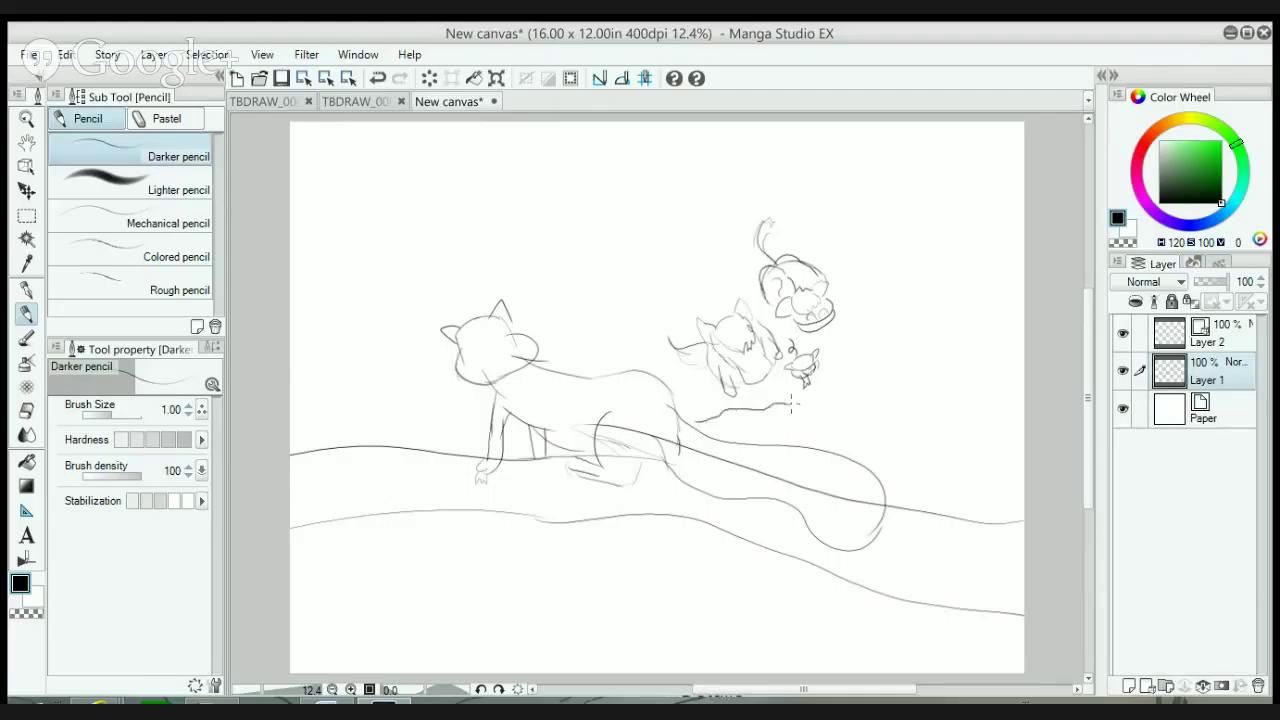
pyautogui.moveTo(777, 402)
pyautogui.mouseDown()
pyautogui.moveTo(814, 359)
pyautogui.moveTo(828, 371)
pyautogui.moveTo(843, 309)
pyautogui.moveTo(878, 414)
pyautogui.moveTo(1020, 432)
pyautogui.mouseUp()
pyautogui.moveTo(704, 420); pyautogui.dragTo(680, 421)
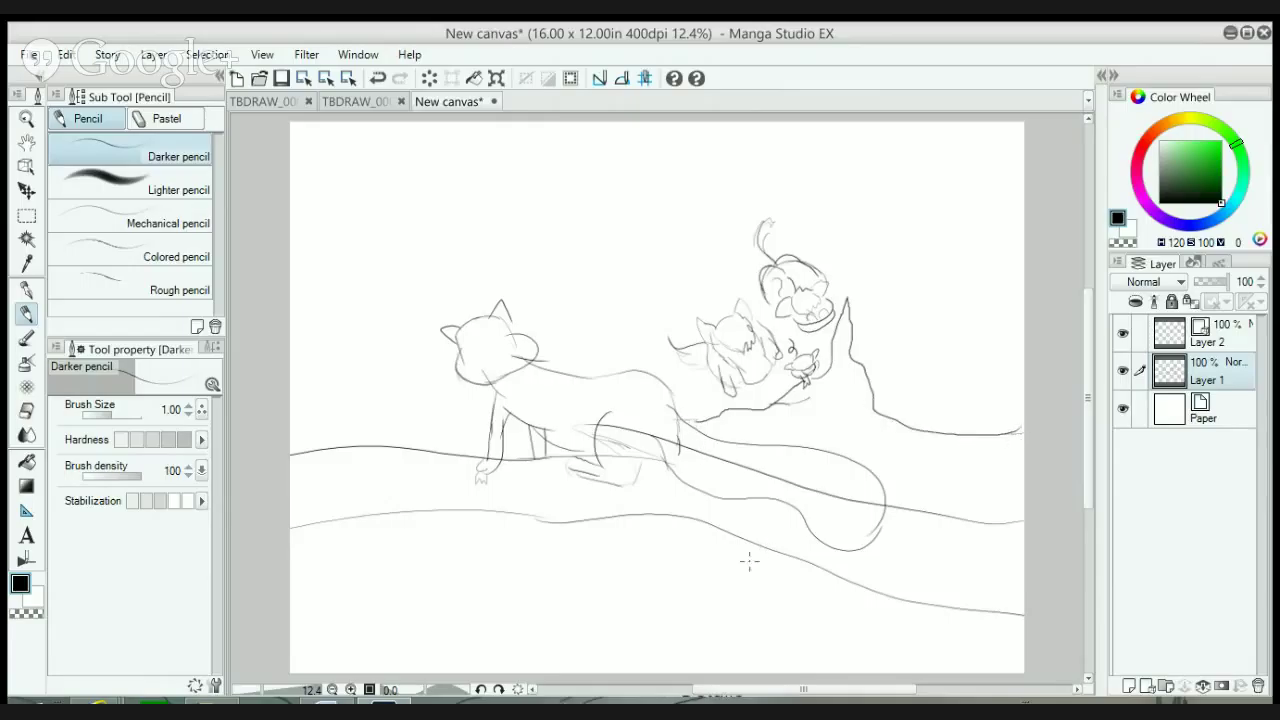
# - Add a curved contour below the branch, short texture strokes around the stump, and two long diagonal contours across the upper background
pyautogui.moveTo(720, 528)
pyautogui.mouseDown()
pyautogui.moveTo(780, 565)
pyautogui.moveTo(787, 590)
pyautogui.moveTo(768, 644)
pyautogui.moveTo(741, 663)
pyautogui.moveTo(740, 672)
pyautogui.mouseUp()
pyautogui.moveTo(834, 418); pyautogui.dragTo(880, 448)
pyautogui.moveTo(870, 378); pyautogui.dragTo(896, 388)
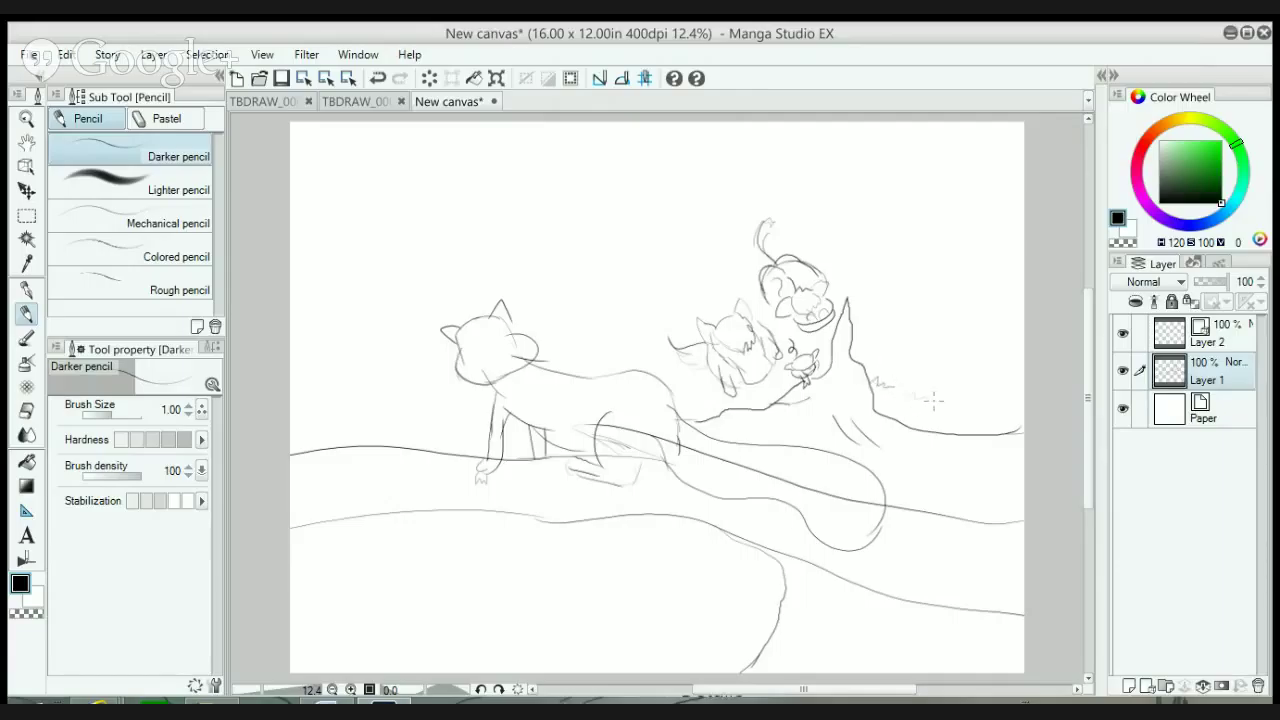
pyautogui.moveTo(850, 302)
pyautogui.mouseDown()
pyautogui.moveTo(890, 262)
pyautogui.moveTo(1022, 198)
pyautogui.mouseUp()
pyautogui.moveTo(777, 122)
pyautogui.mouseDown()
pyautogui.moveTo(572, 266)
pyautogui.moveTo(430, 296)
pyautogui.moveTo(294, 346)
pyautogui.mouseUp()
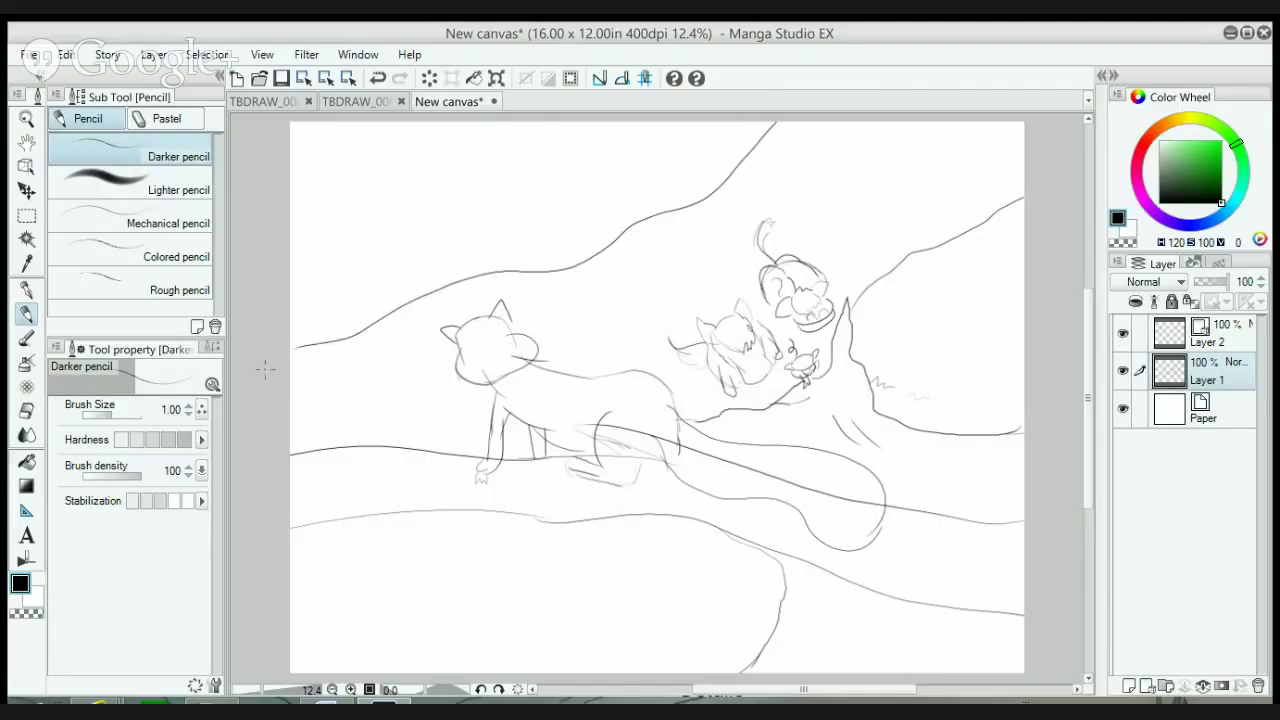
# - Sketch a second curved line below the branch, short strokes above the small animals, and the start of a trunk at the canvas's upper edge
pyautogui.moveTo(665, 518); pyautogui.dragTo(585, 672)
pyautogui.moveTo(666, 523); pyautogui.dragTo(644, 560)
pyautogui.moveTo(793, 181); pyautogui.dragTo(845, 218)
pyautogui.moveTo(517, 169); pyautogui.dragTo(560, 122)
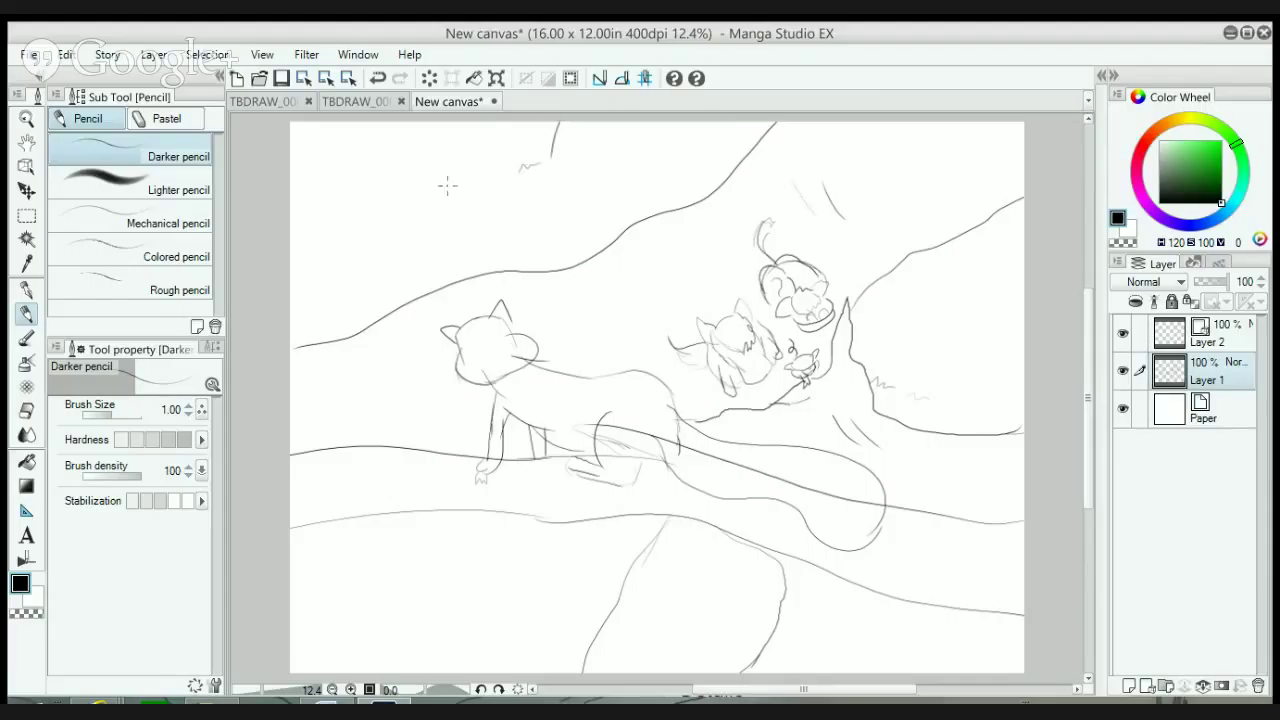
# - Sketch two background tree trunks with ragged bases and vertical bark strokes along the canvas's upper edge
pyautogui.moveTo(509, 166)
pyautogui.mouseDown()
pyautogui.moveTo(448, 105)
pyautogui.moveTo(525, 122)
pyautogui.mouseUp()
pyautogui.moveTo(533, 147); pyautogui.dragTo(535, 122)
pyautogui.moveTo(377, 239); pyautogui.dragTo(367, 129)
pyautogui.moveTo(328, 274)
pyautogui.mouseDown()
pyautogui.moveTo(289, 240)
pyautogui.moveTo(366, 246)
pyautogui.moveTo(319, 219)
pyautogui.moveTo(338, 125)
pyautogui.mouseUp()
pyautogui.moveTo(324, 229); pyautogui.dragTo(302, 174)
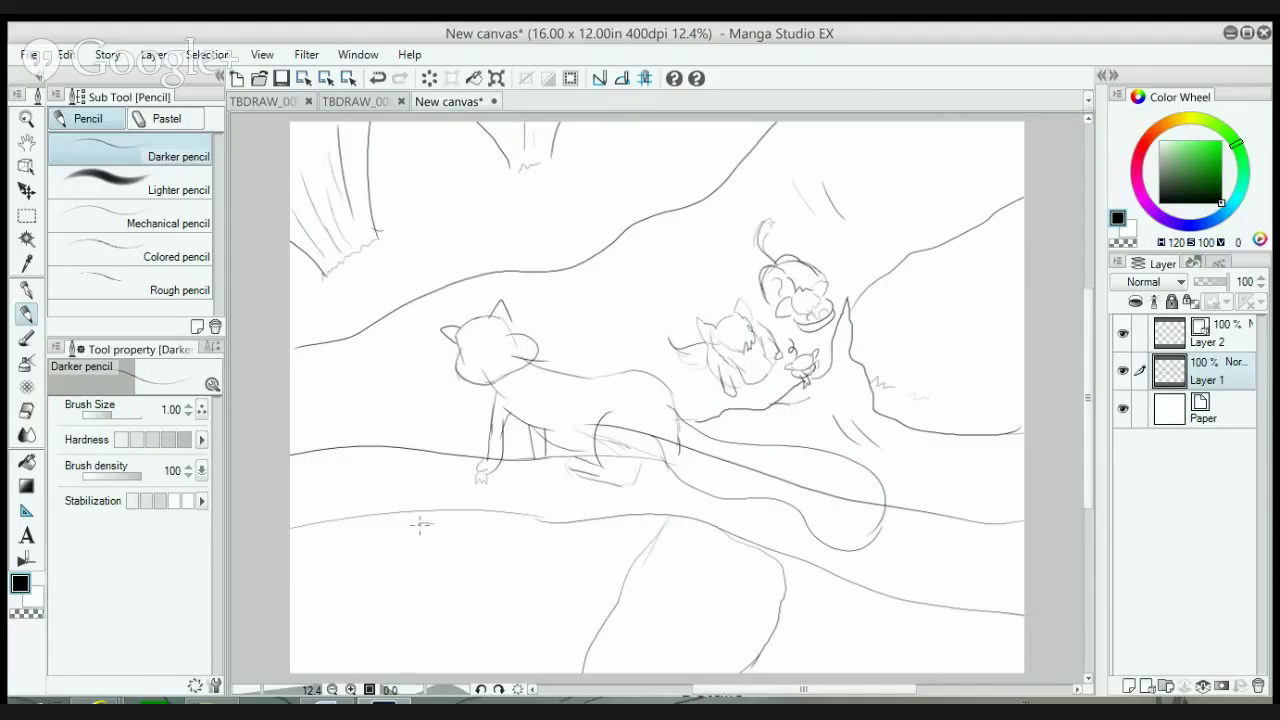
# - Sketch a ragged contour below the cat's front paw and add contour strokes to the ground around the tail
pyautogui.moveTo(420, 524); pyautogui.dragTo(305, 672)
pyautogui.moveTo(424, 526); pyautogui.dragTo(456, 500)
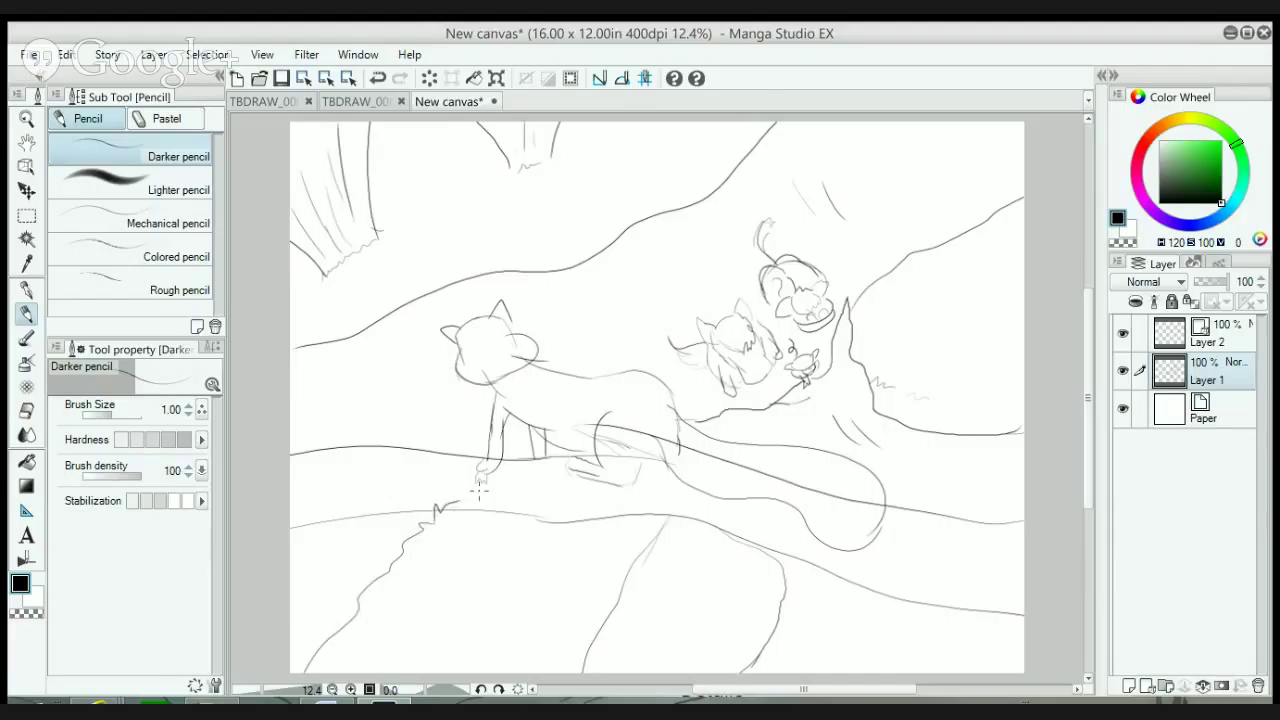
pyautogui.moveTo(800, 422); pyautogui.dragTo(846, 476)
pyautogui.moveTo(922, 450); pyautogui.dragTo(1024, 512)
pyautogui.moveTo(888, 536); pyautogui.dragTo(942, 638)
pyautogui.moveTo(810, 552); pyautogui.dragTo(818, 672)
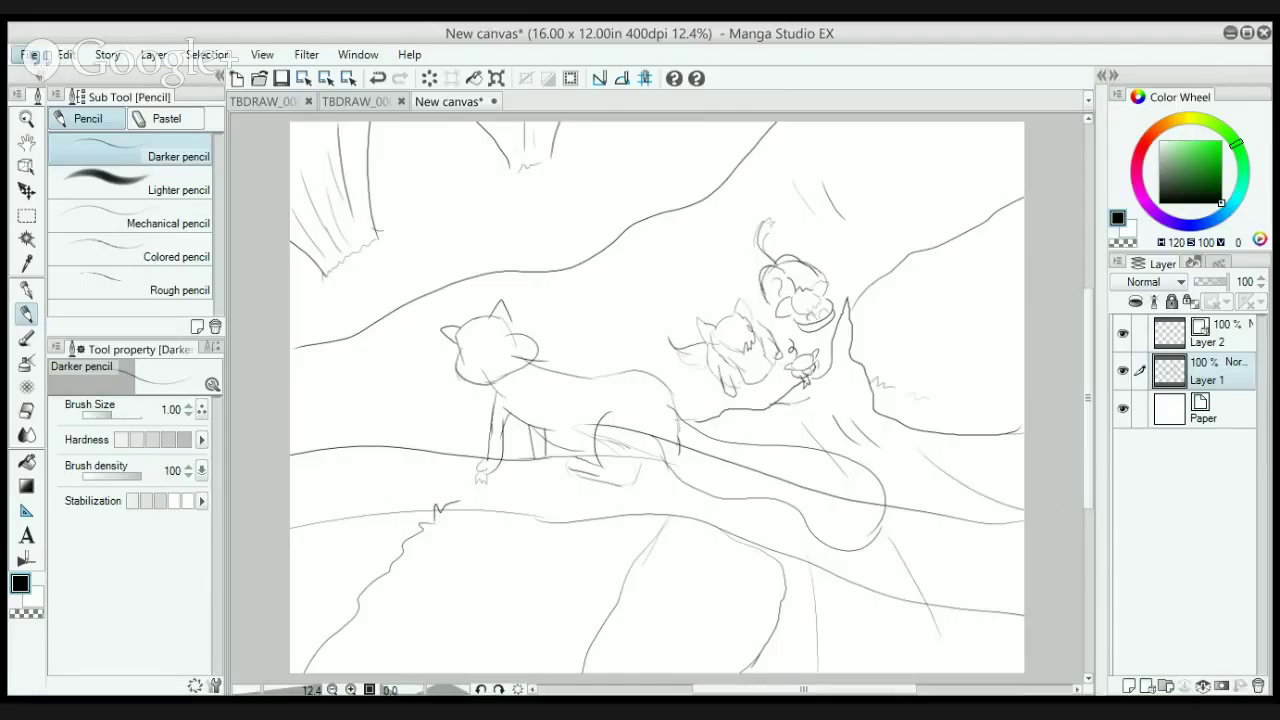
# - Save the drawing in Manga Studio format as TBDRAW_000000053 in the New folder directory
pyautogui.hotkey('ctrl', 's')
pyautogui.scroll(-2, 910, 122)
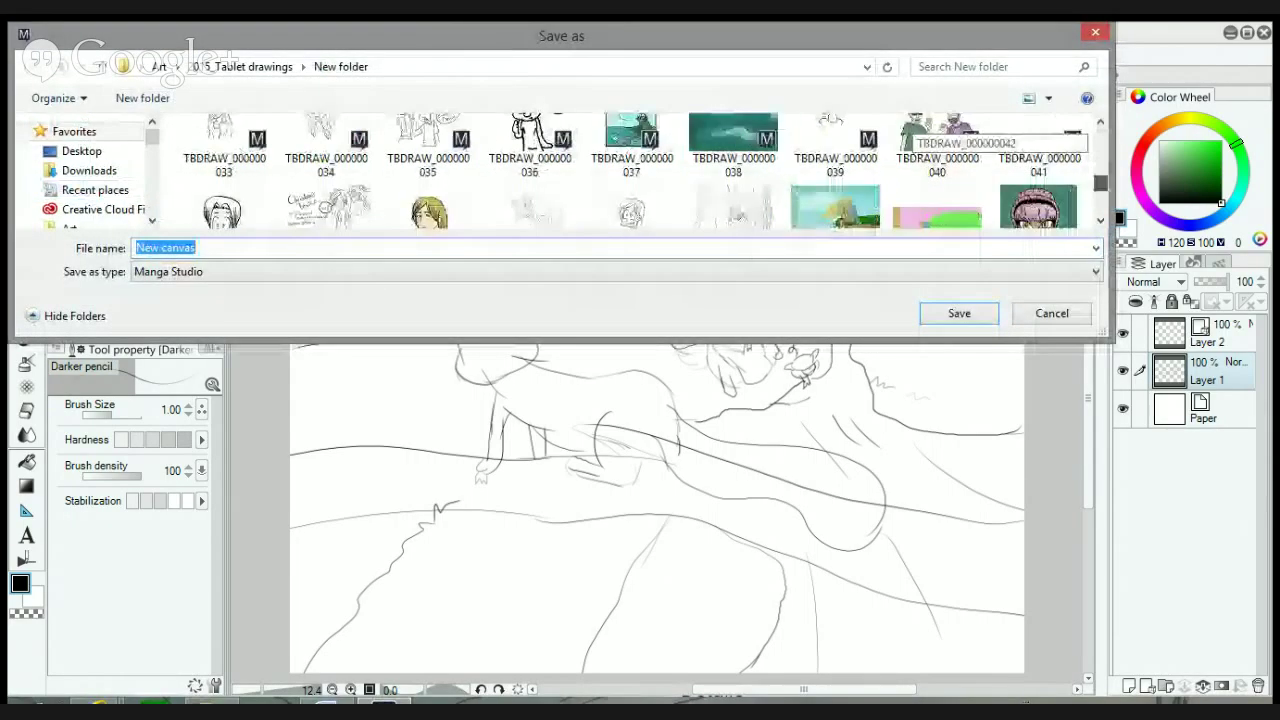
pyautogui.scroll(-3, 910, 128)
pyautogui.click(328, 200)
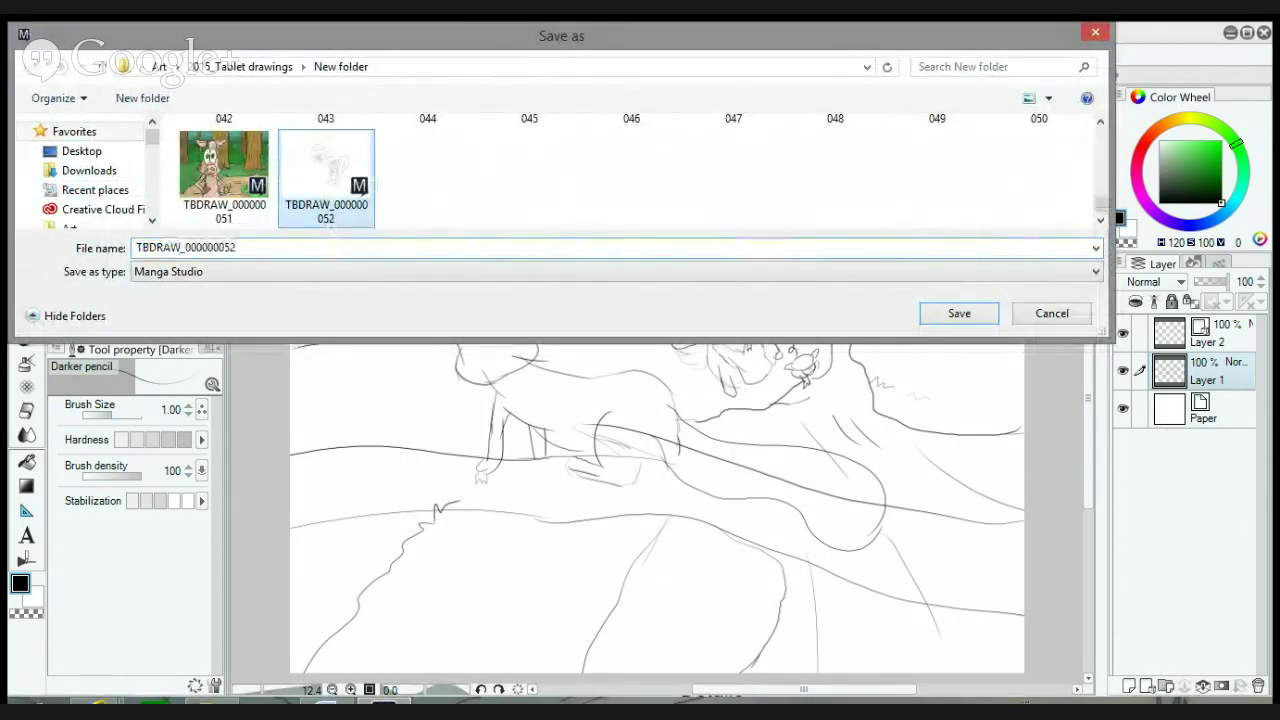
pyautogui.click(427, 248)
pyautogui.click(430, 248)
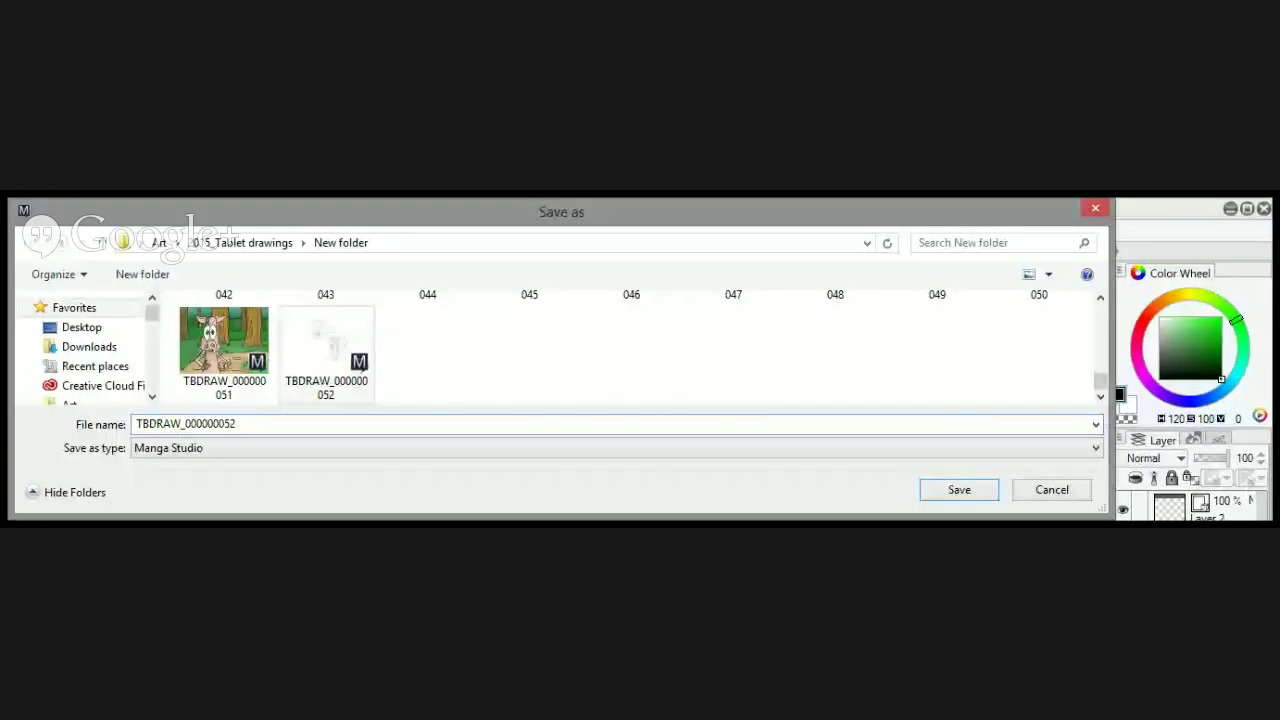
pyautogui.press('Return')
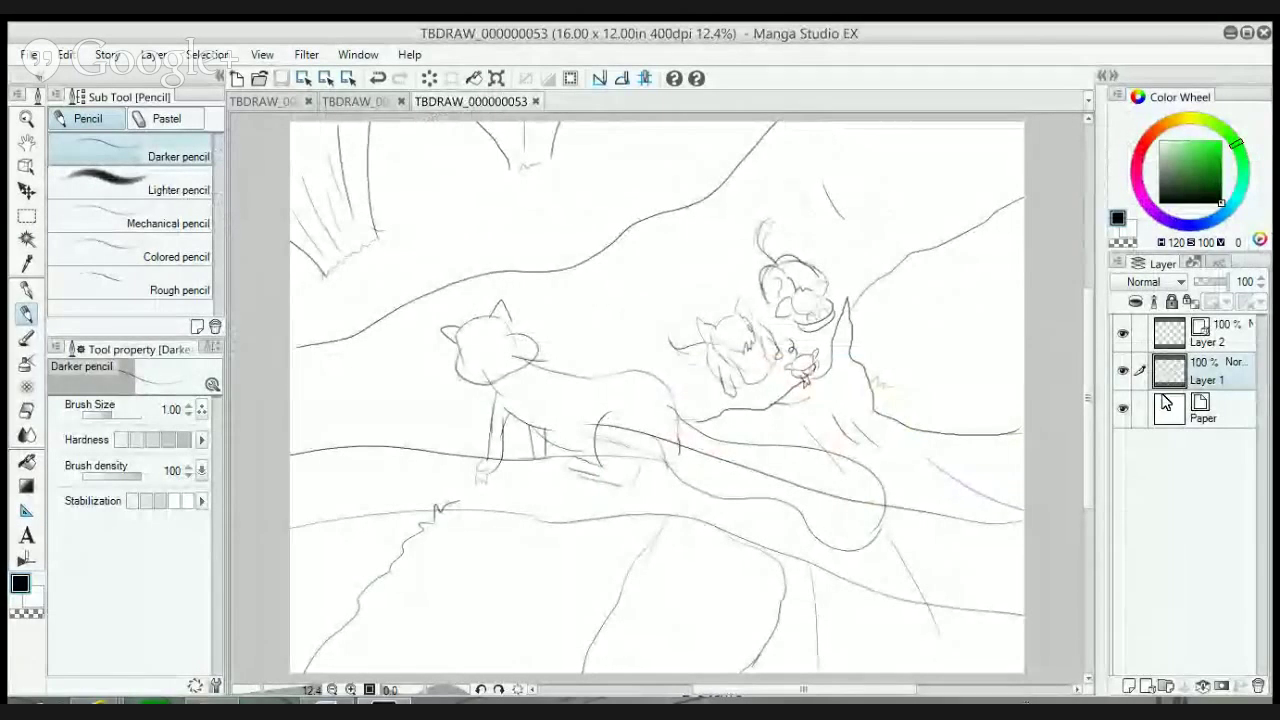
# - Make Layer 2 the active layer and choose the Smooth India ink brush for inking the cat
pyautogui.click(1166, 336)
pyautogui.click(28, 119)
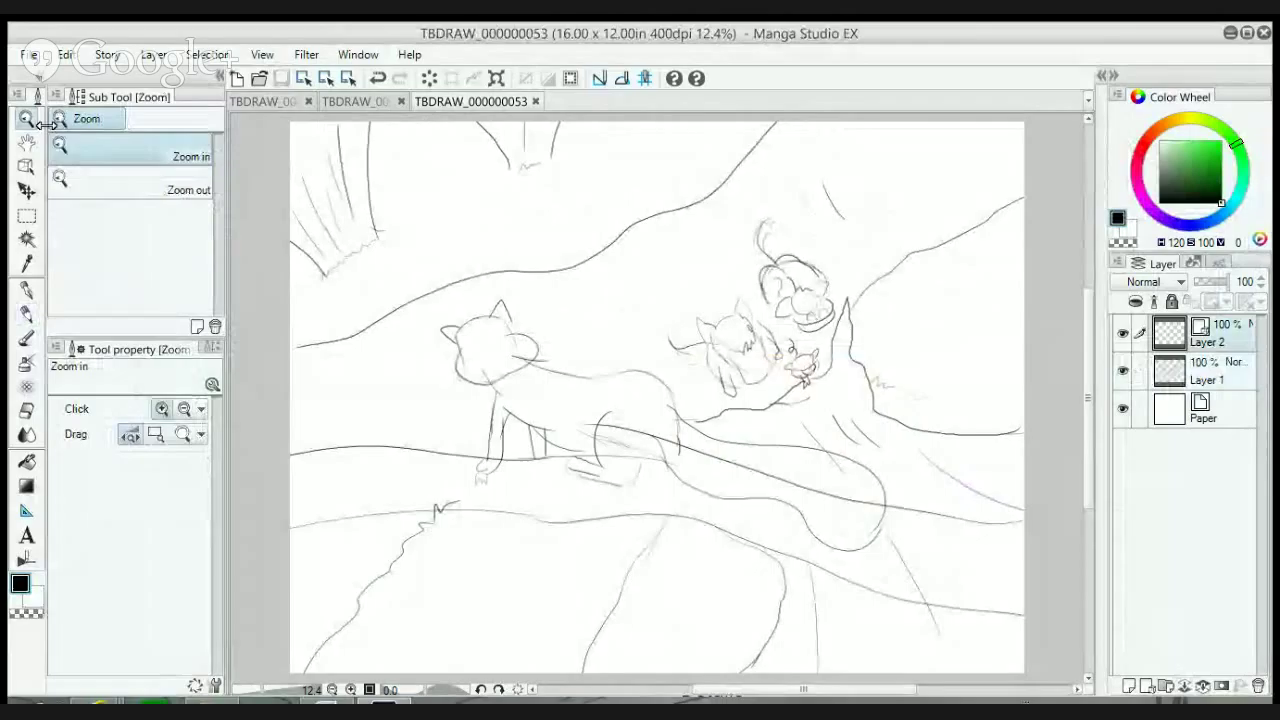
pyautogui.click(570, 374)
pyautogui.click(576, 369)
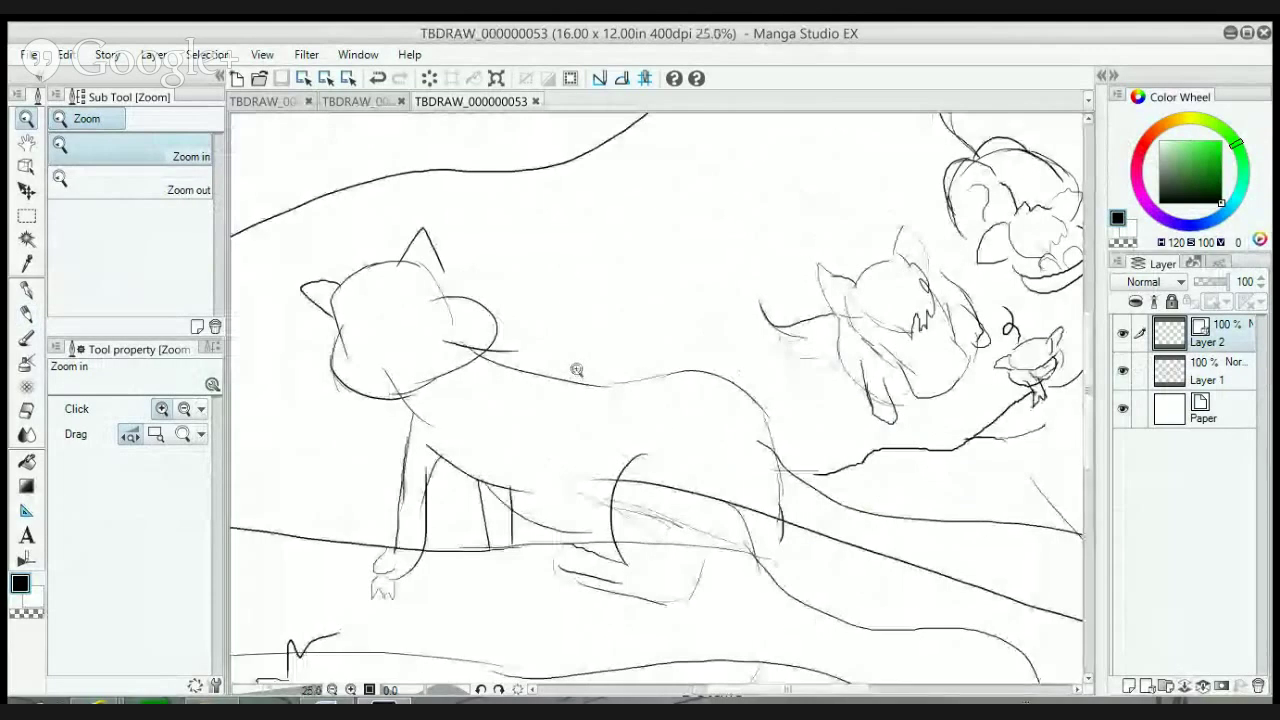
pyautogui.click(29, 340)
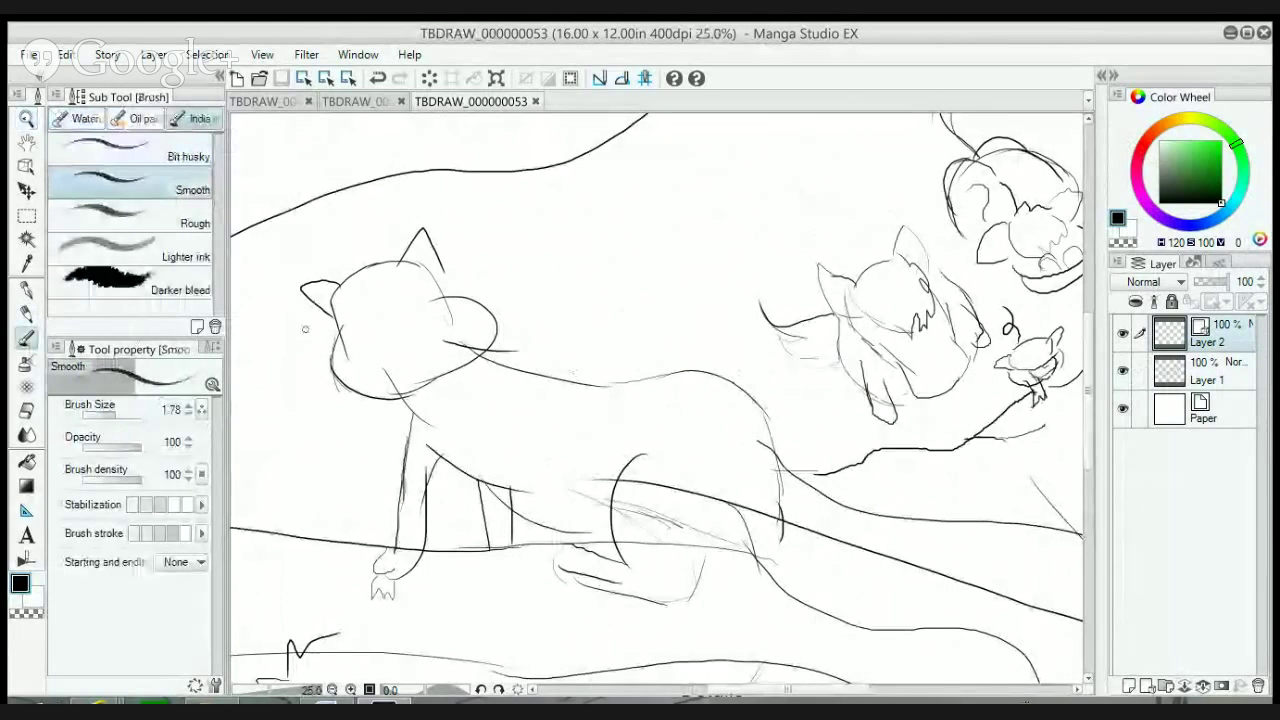
pyautogui.moveTo(120, 413); pyautogui.dragTo(132, 413)
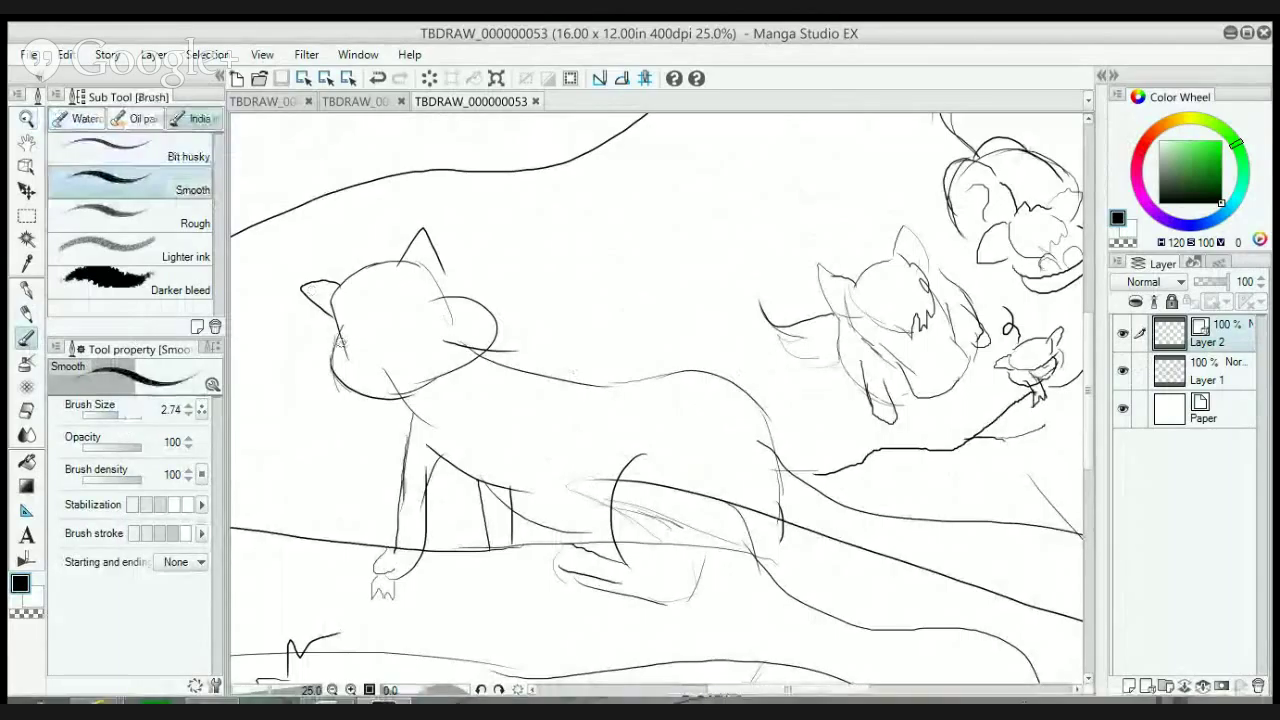
pyautogui.moveTo(344, 348); pyautogui.dragTo(329, 297)
pyautogui.hotkey('ctrl', 'z')
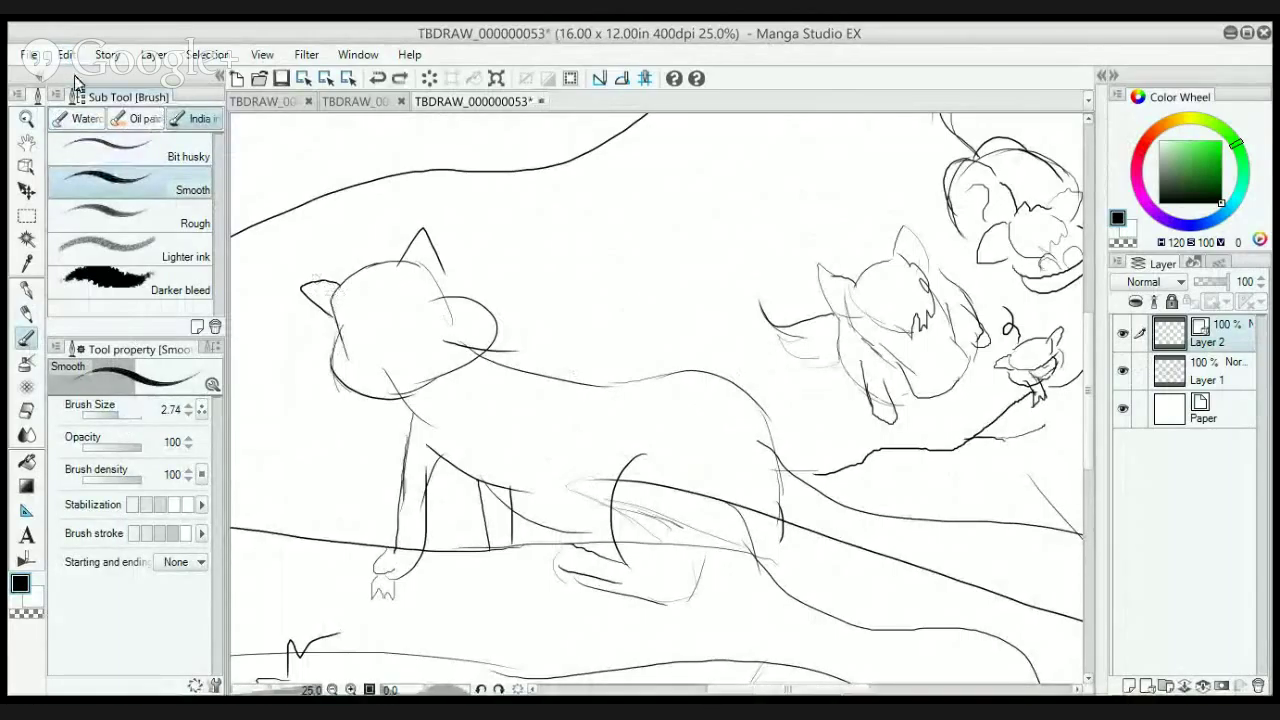
# - Set the brush size to 2.05 and ink the top of the cat's head and both pointed ears
pyautogui.click(120, 415)
pyautogui.moveTo(346, 347)
pyautogui.mouseDown()
pyautogui.moveTo(330, 302)
pyautogui.moveTo(360, 272)
pyautogui.moveTo(398, 257)
pyautogui.moveTo(446, 297)
pyautogui.mouseUp()
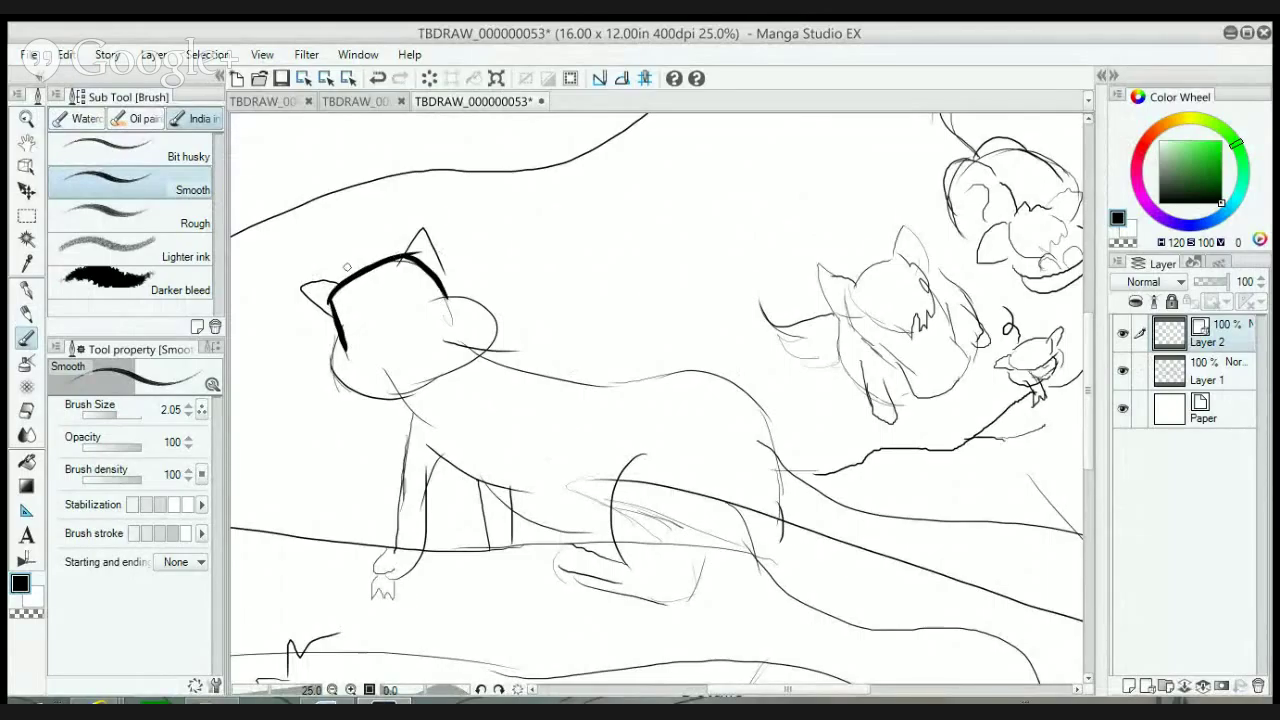
pyautogui.moveTo(349, 274)
pyautogui.mouseDown()
pyautogui.moveTo(376, 263)
pyautogui.moveTo(334, 322)
pyautogui.mouseUp()
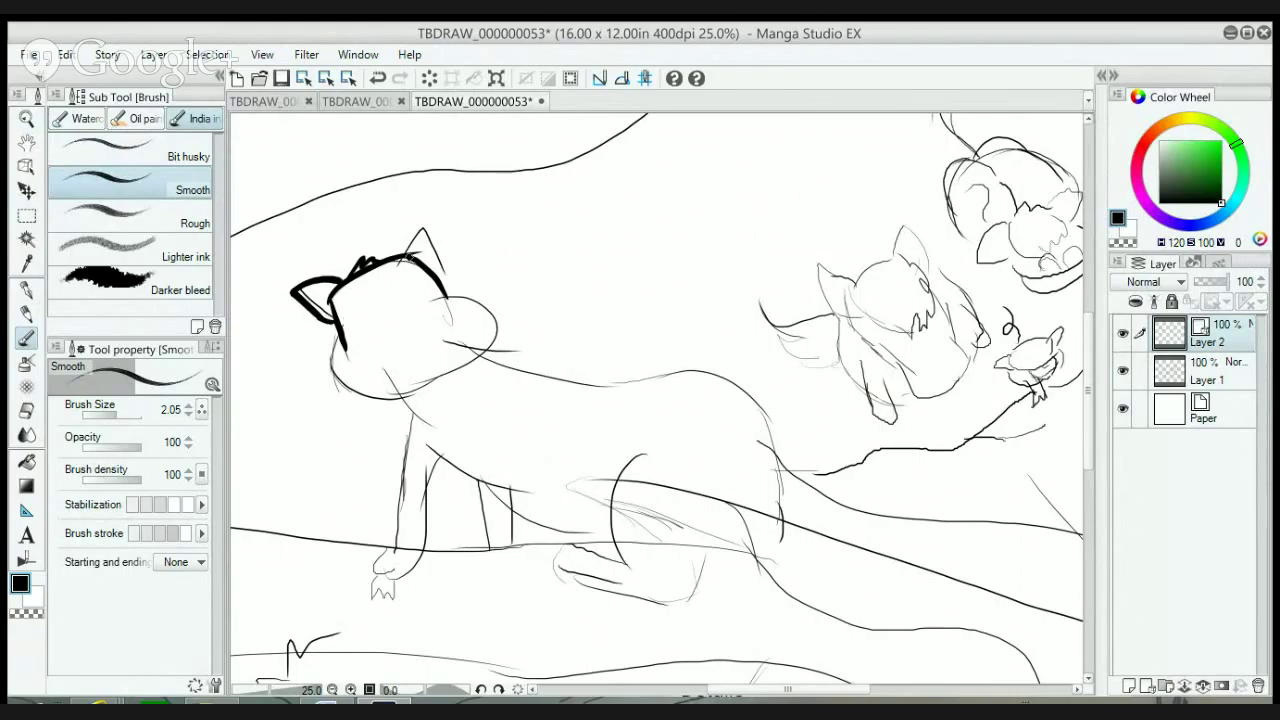
pyautogui.moveTo(403, 256); pyautogui.dragTo(429, 229)
pyautogui.moveTo(436, 273); pyautogui.dragTo(428, 228)
# - Ink the cat's cheeks on both sides of the face and the line leading into the neck
pyautogui.moveTo(338, 336)
pyautogui.mouseDown()
pyautogui.moveTo(346, 390)
pyautogui.moveTo(390, 398)
pyautogui.mouseUp()
pyautogui.moveTo(440, 313); pyautogui.dragTo(500, 360)
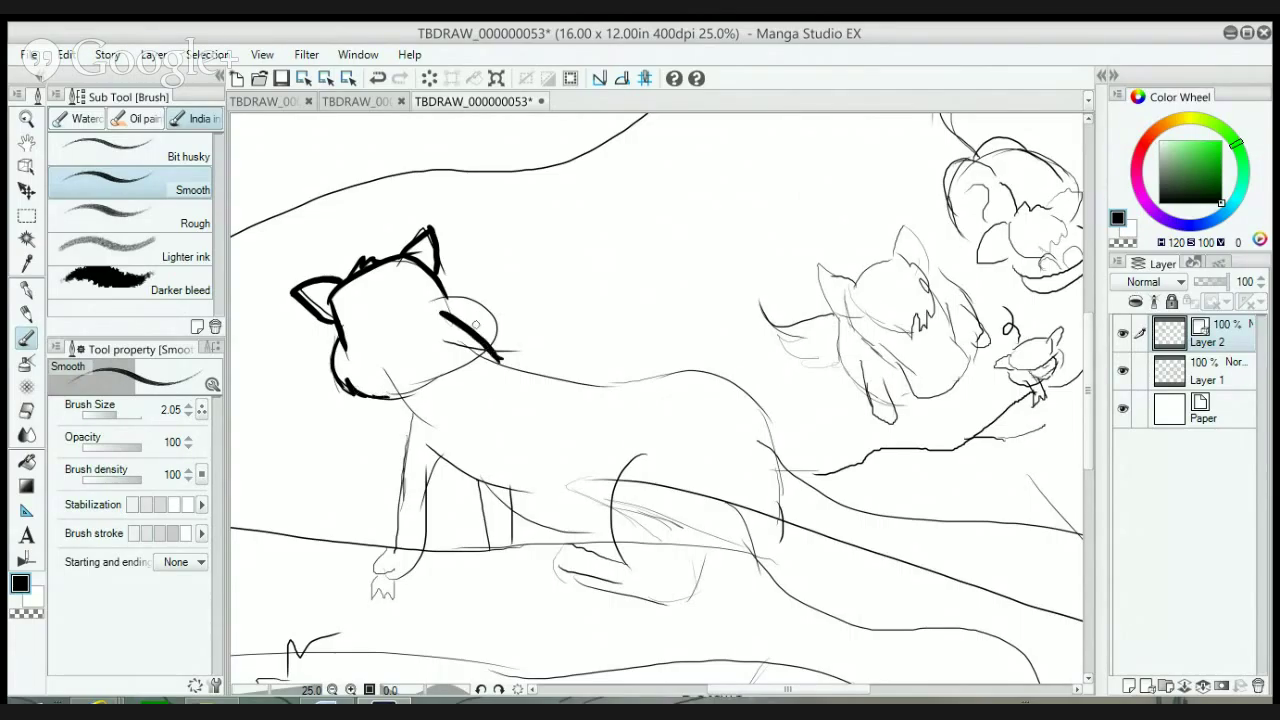
pyautogui.moveTo(440, 288)
pyautogui.mouseDown()
pyautogui.moveTo(470, 305)
pyautogui.moveTo(513, 367)
pyautogui.mouseUp()
# - Ink the cat's back, tail base and bent hind leg, then add the hind paw's toes at brush size 1.15
pyautogui.moveTo(497, 360)
pyautogui.mouseDown()
pyautogui.moveTo(643, 399)
pyautogui.moveTo(640, 382)
pyautogui.moveTo(685, 372)
pyautogui.moveTo(736, 388)
pyautogui.moveTo(769, 423)
pyautogui.moveTo(759, 447)
pyautogui.moveTo(822, 490)
pyautogui.mouseUp()
pyautogui.moveTo(655, 450)
pyautogui.mouseDown()
pyautogui.moveTo(632, 446)
pyautogui.moveTo(597, 472)
pyautogui.moveTo(624, 568)
pyautogui.moveTo(566, 545)
pyautogui.moveTo(562, 580)
pyautogui.moveTo(688, 614)
pyautogui.moveTo(722, 501)
pyautogui.moveTo(758, 540)
pyautogui.mouseUp()
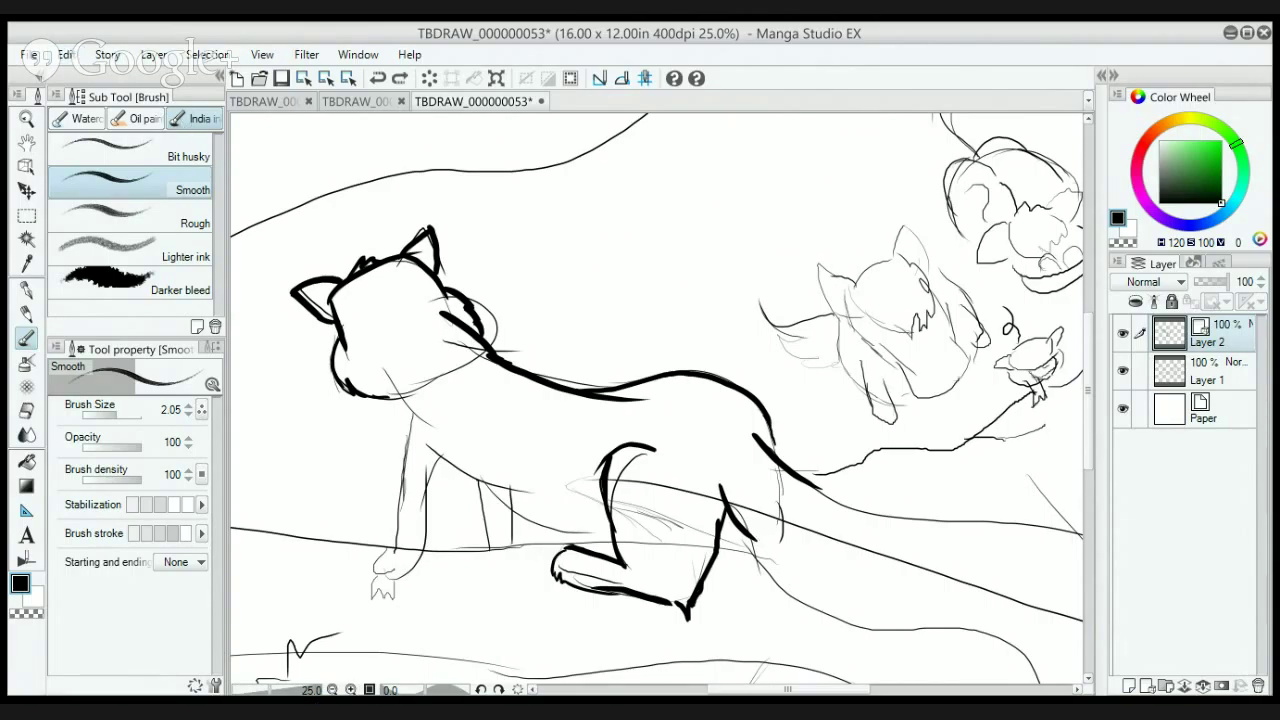
pyautogui.click(113, 415)
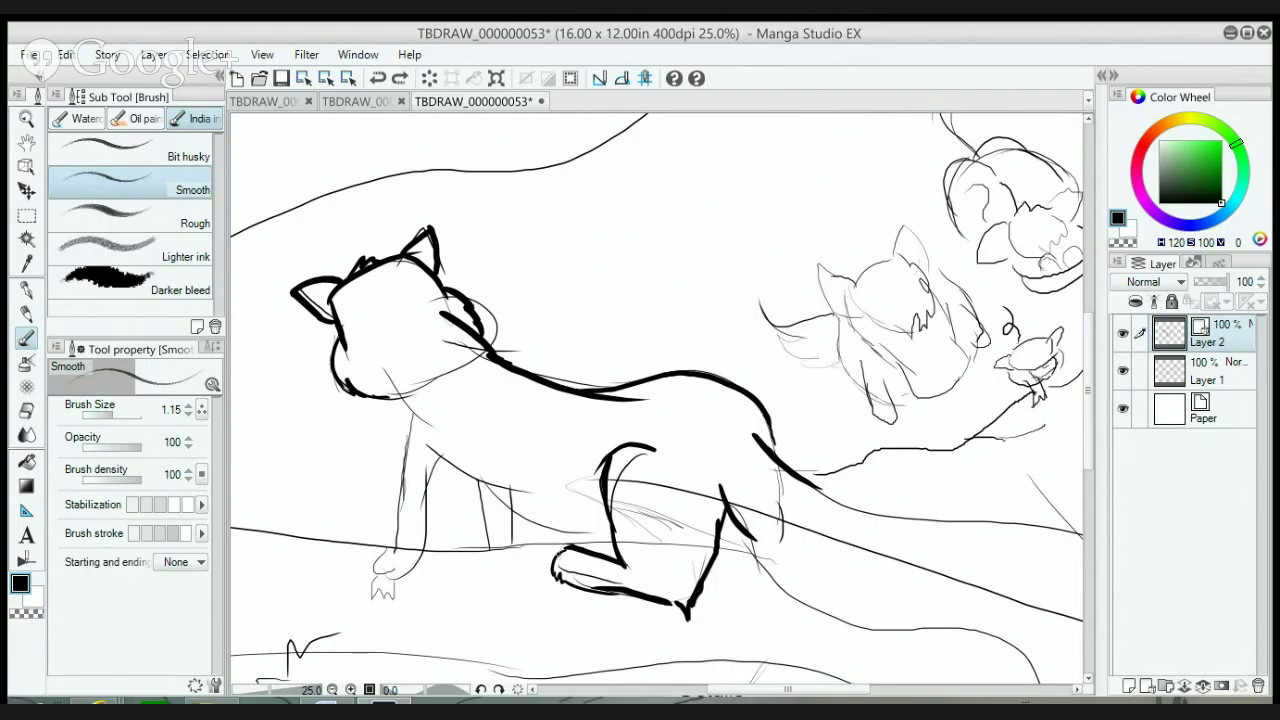
pyautogui.moveTo(556, 553); pyautogui.dragTo(525, 554)
# - Set the Smooth brush size back to 2.05 and ink the cat's chin, chest and front leg down to the paw
pyautogui.click(110, 406)
pyautogui.click(120, 414)
pyautogui.click(26, 312)
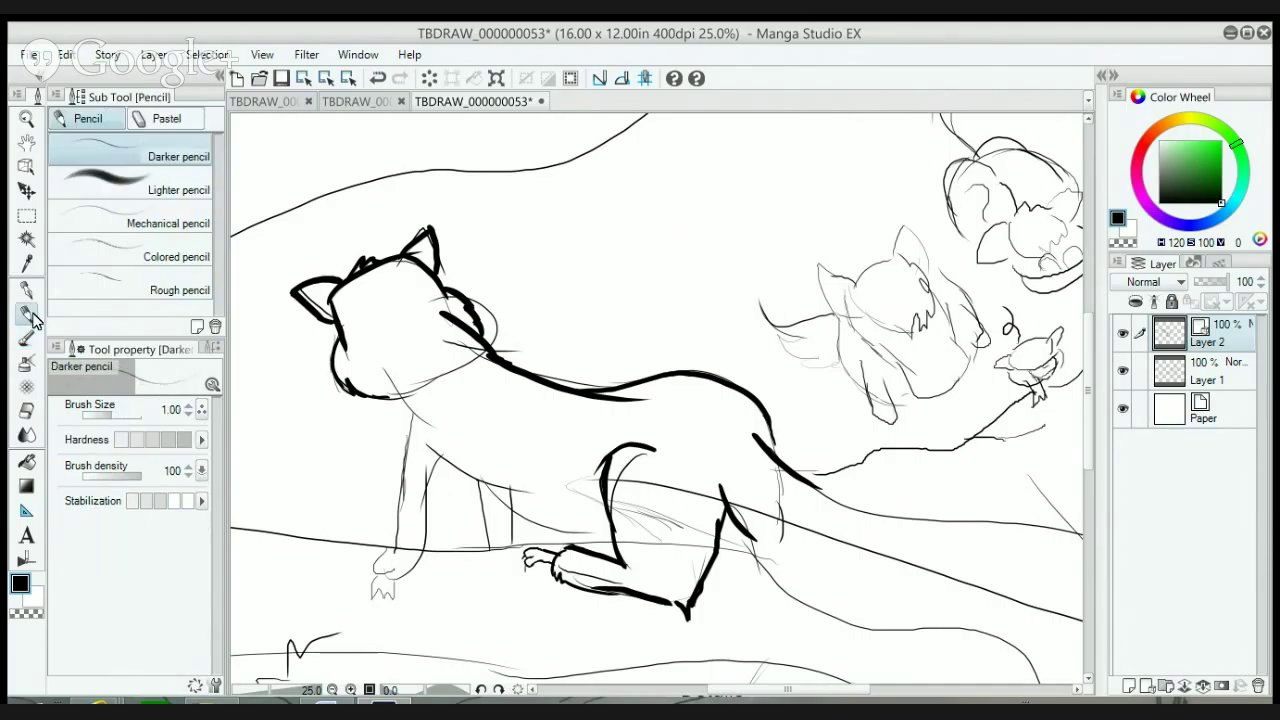
pyautogui.click(26, 337)
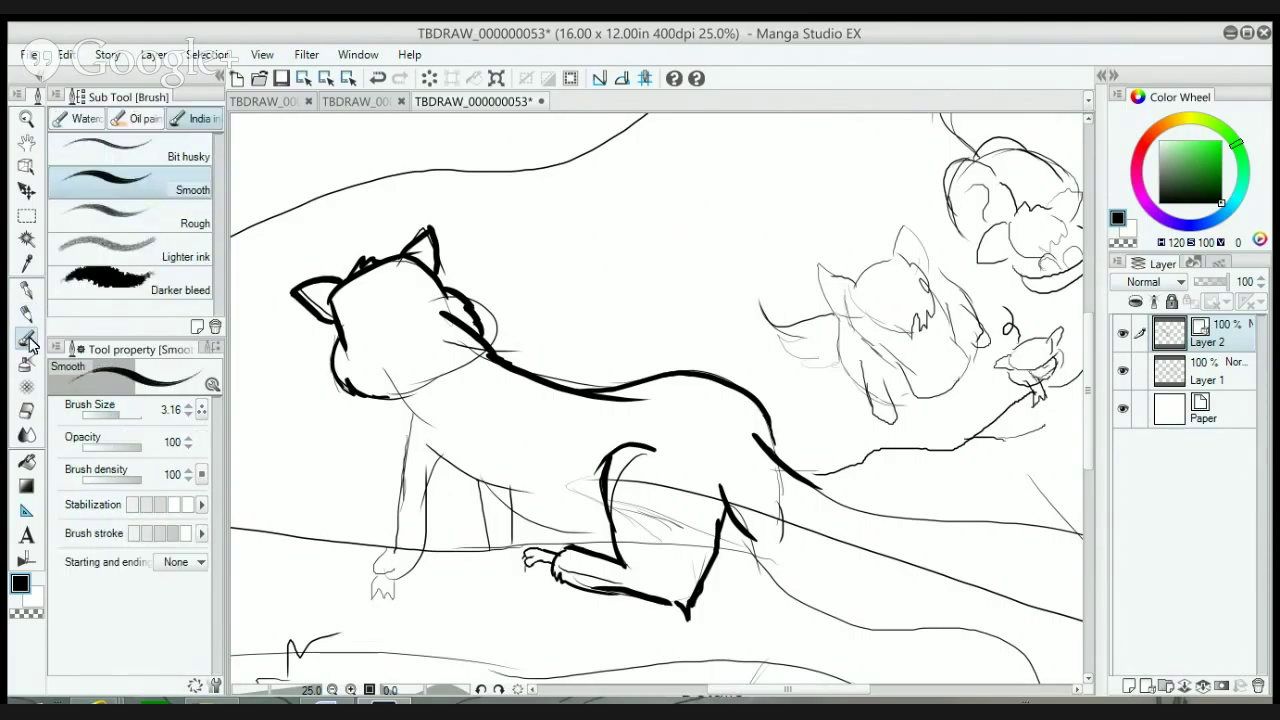
pyautogui.click(120, 414)
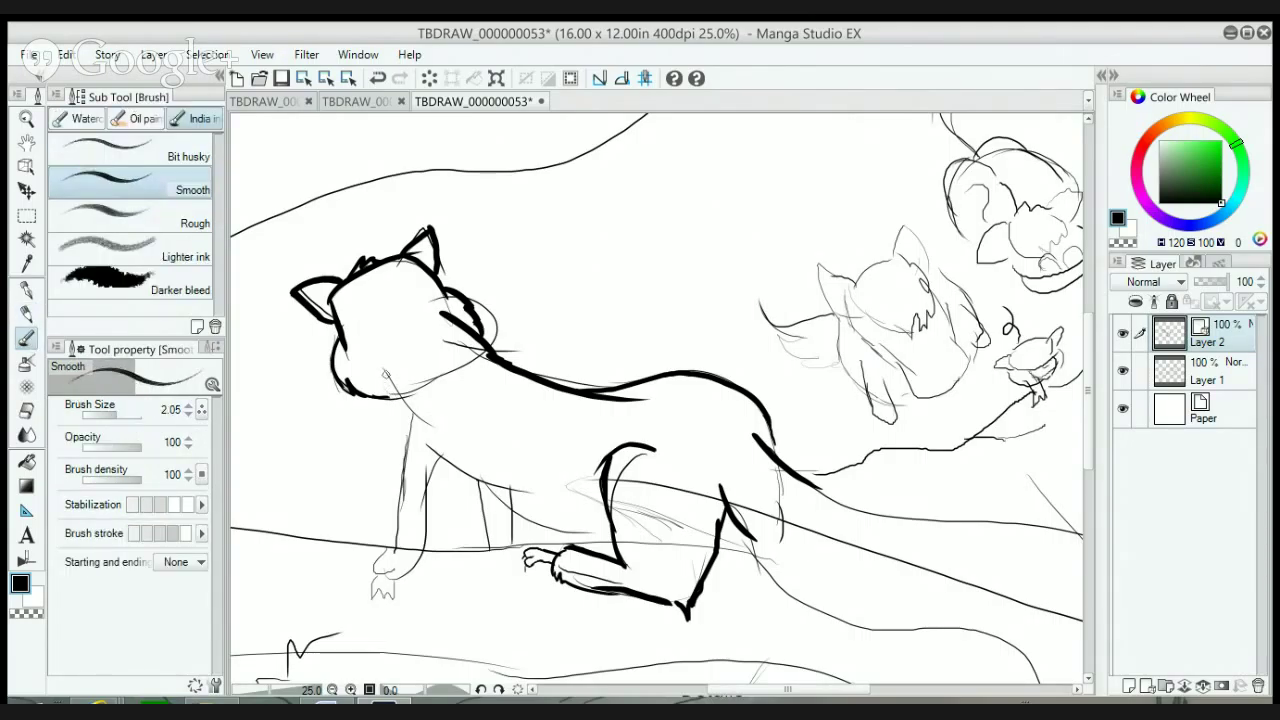
pyautogui.moveTo(383, 366); pyautogui.dragTo(410, 436)
pyautogui.moveTo(375, 393)
pyautogui.mouseDown()
pyautogui.moveTo(410, 451)
pyautogui.moveTo(411, 431)
pyautogui.moveTo(376, 573)
pyautogui.moveTo(406, 580)
pyautogui.mouseUp()
pyautogui.moveTo(430, 490)
pyautogui.mouseDown()
pyautogui.moveTo(425, 550)
pyautogui.moveTo(398, 577)
pyautogui.mouseUp()
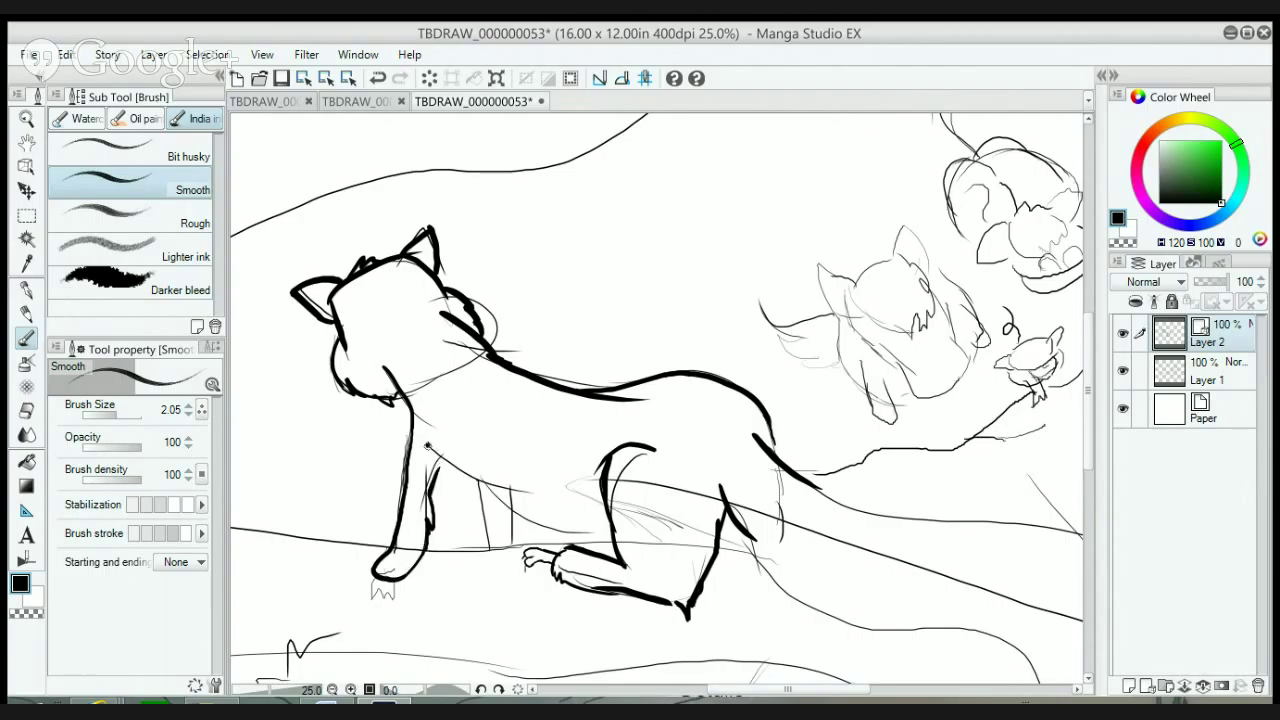
pyautogui.moveTo(427, 446)
pyautogui.mouseDown()
pyautogui.moveTo(565, 506)
pyautogui.moveTo(515, 512)
pyautogui.moveTo(618, 542)
pyautogui.mouseUp()
pyautogui.hotkey('ctrl', 'z')
pyautogui.hotkey('ctrl', 'z')
# - Ink the cat's belly line, the far front leg behind it, and the claws on the front paw
pyautogui.moveTo(422, 453)
pyautogui.mouseDown()
pyautogui.moveTo(543, 508)
pyautogui.moveTo(508, 501)
pyautogui.moveTo(550, 531)
pyautogui.moveTo(622, 549)
pyautogui.mouseUp()
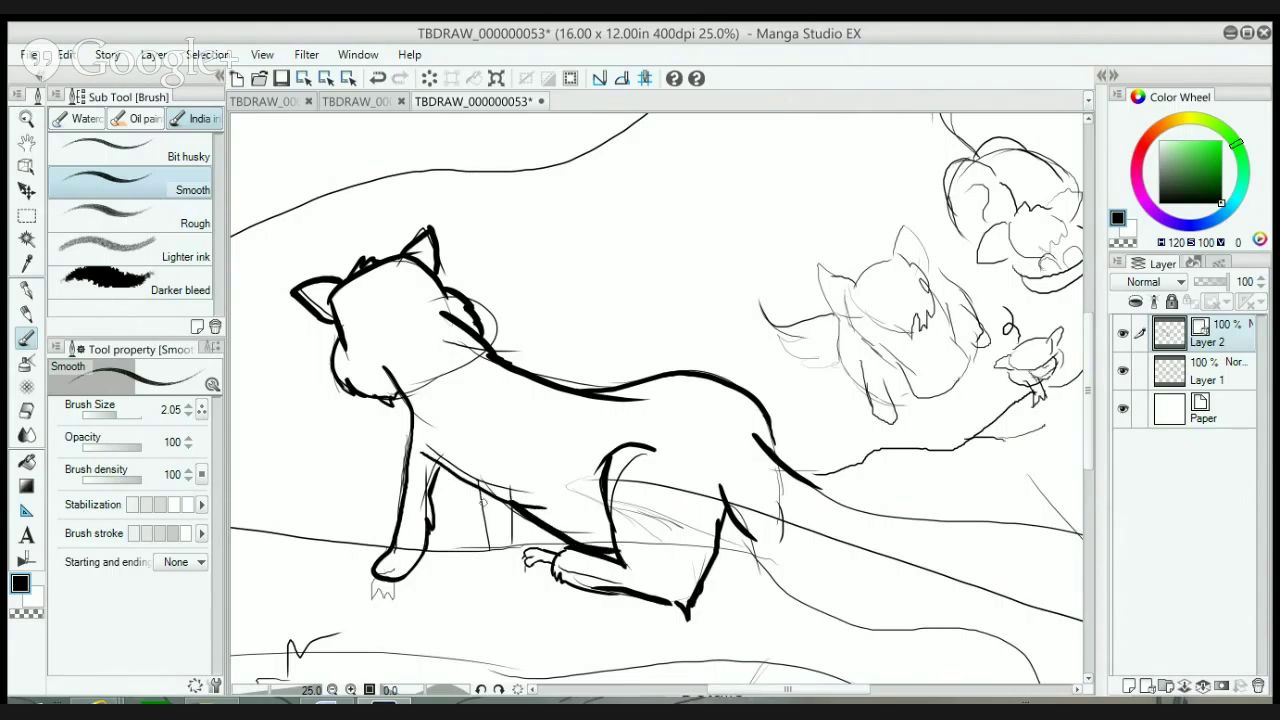
pyautogui.moveTo(481, 499)
pyautogui.mouseDown()
pyautogui.moveTo(484, 549)
pyautogui.moveTo(505, 492)
pyautogui.mouseUp()
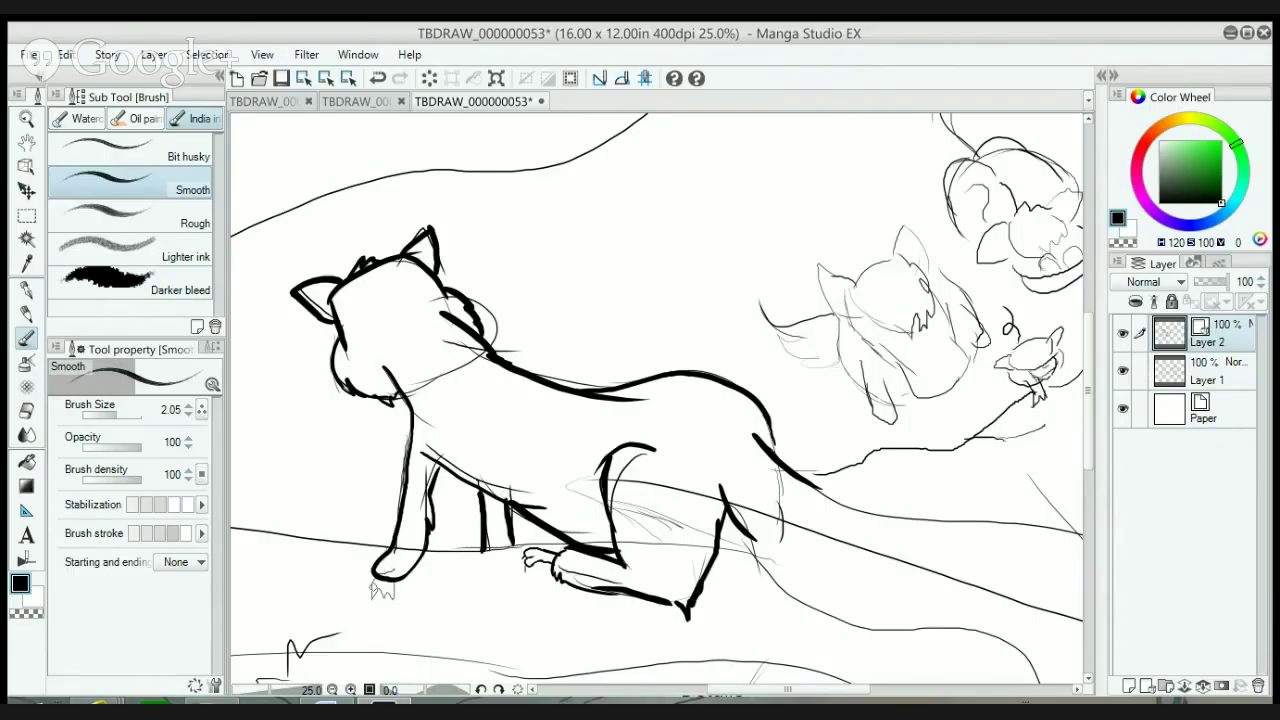
pyautogui.moveTo(374, 578)
pyautogui.mouseDown()
pyautogui.moveTo(377, 600)
pyautogui.moveTo(391, 602)
pyautogui.mouseUp()
# - Ink the outline of the cat's long, thick tail with its ragged underside, then add the inner contour line and short stripe marks
pyautogui.moveTo(731, 694); pyautogui.dragTo(754, 694)
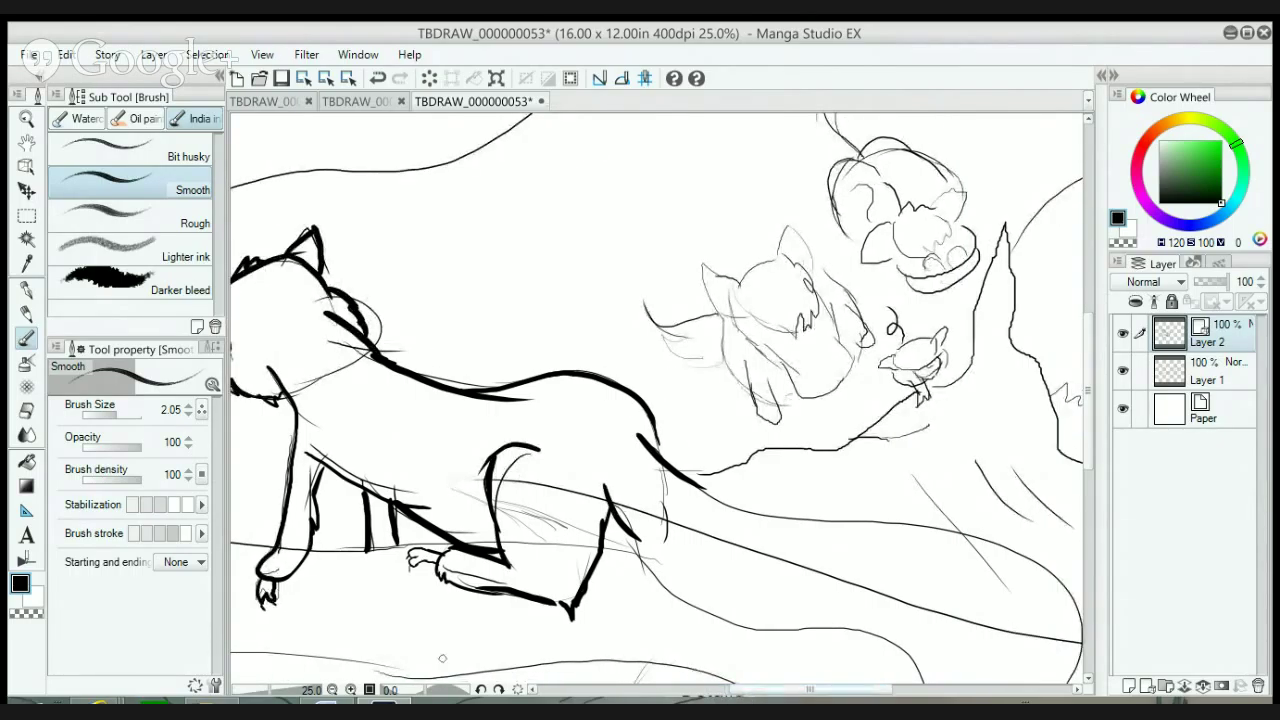
pyautogui.click(332, 690)
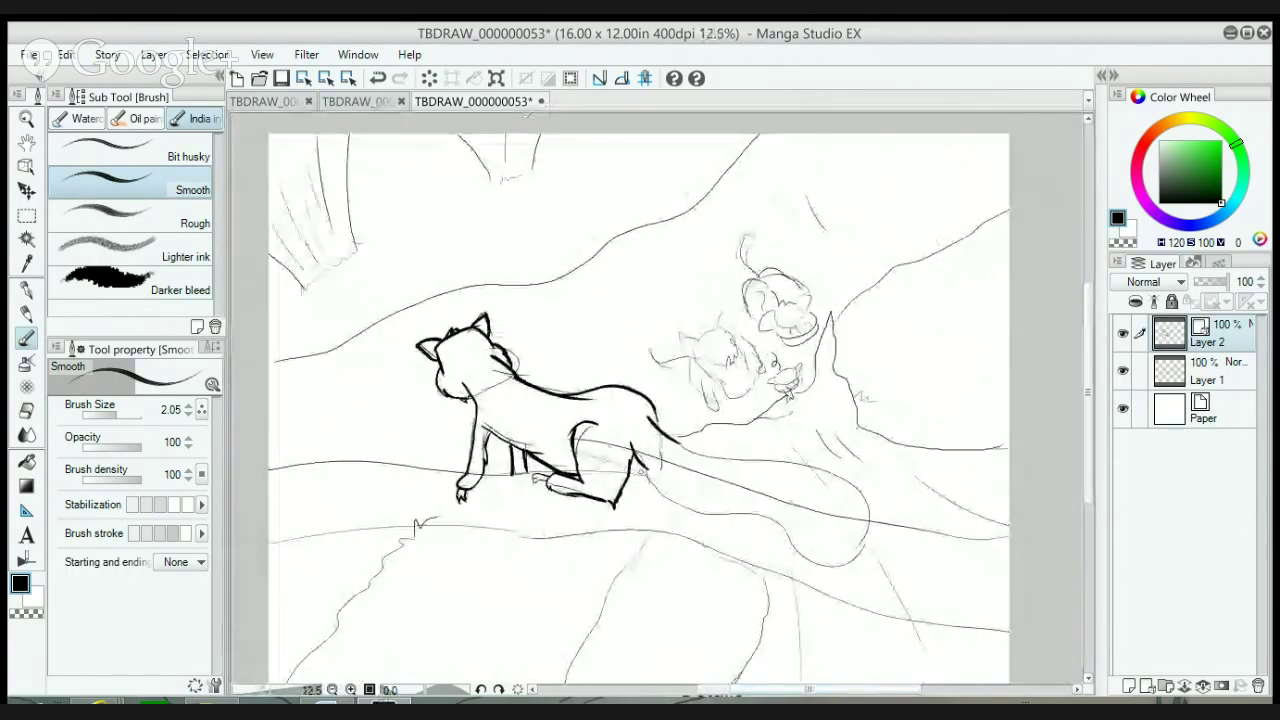
pyautogui.moveTo(632, 462)
pyautogui.mouseDown()
pyautogui.moveTo(680, 505)
pyautogui.moveTo(755, 514)
pyautogui.moveTo(790, 540)
pyautogui.mouseUp()
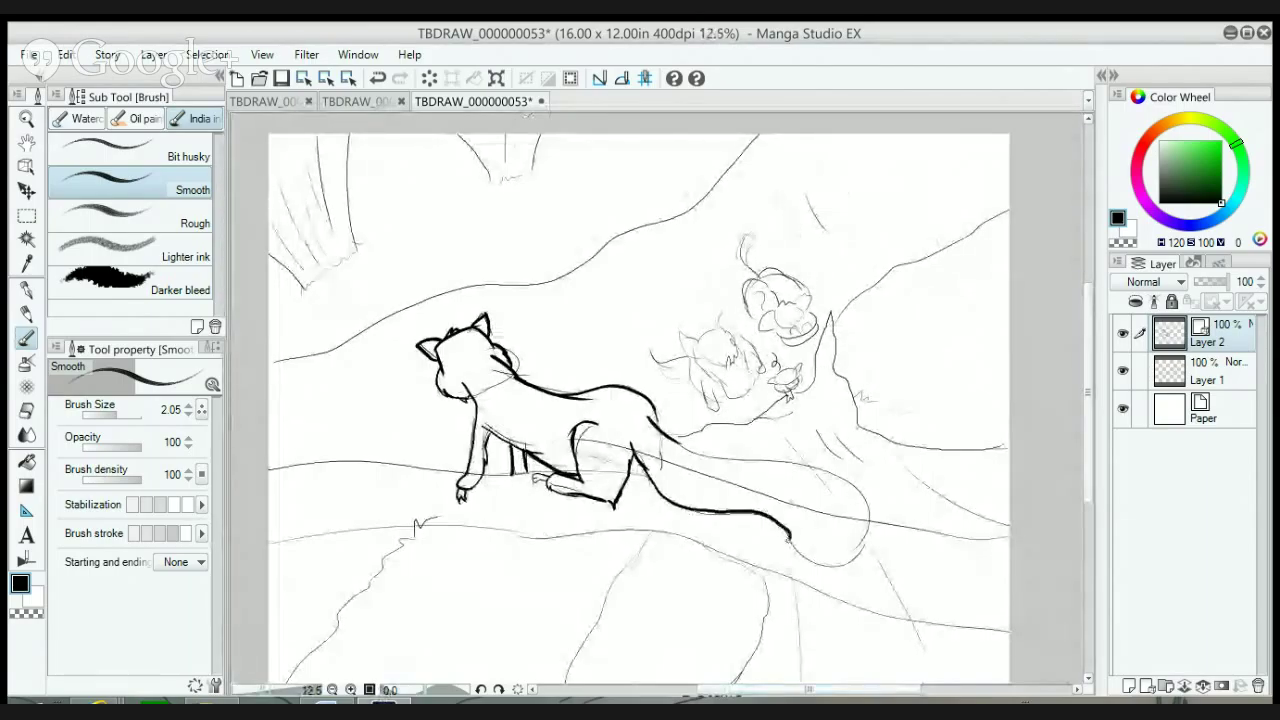
pyautogui.moveTo(650, 418)
pyautogui.mouseDown()
pyautogui.moveTo(730, 462)
pyautogui.moveTo(868, 500)
pyautogui.moveTo(865, 546)
pyautogui.moveTo(797, 562)
pyautogui.moveTo(778, 544)
pyautogui.mouseUp()
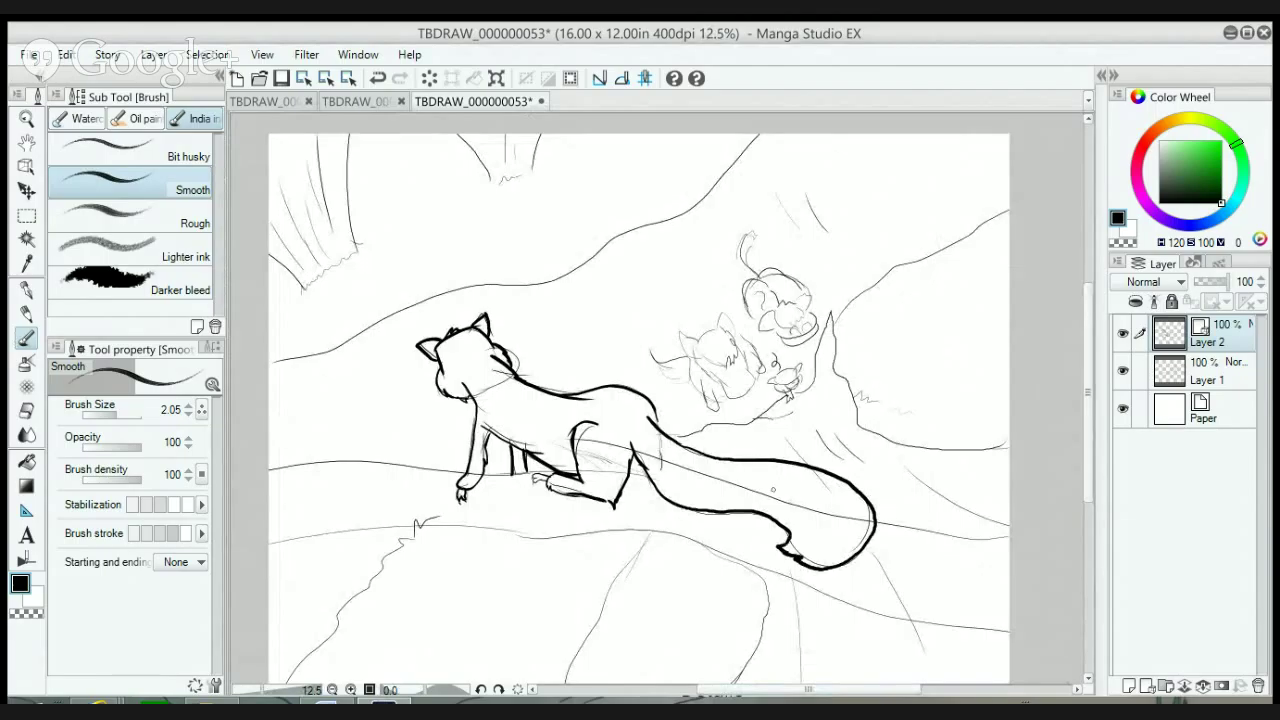
pyautogui.moveTo(656, 450)
pyautogui.mouseDown()
pyautogui.moveTo(832, 505)
pyautogui.moveTo(844, 523)
pyautogui.moveTo(815, 505)
pyautogui.mouseUp()
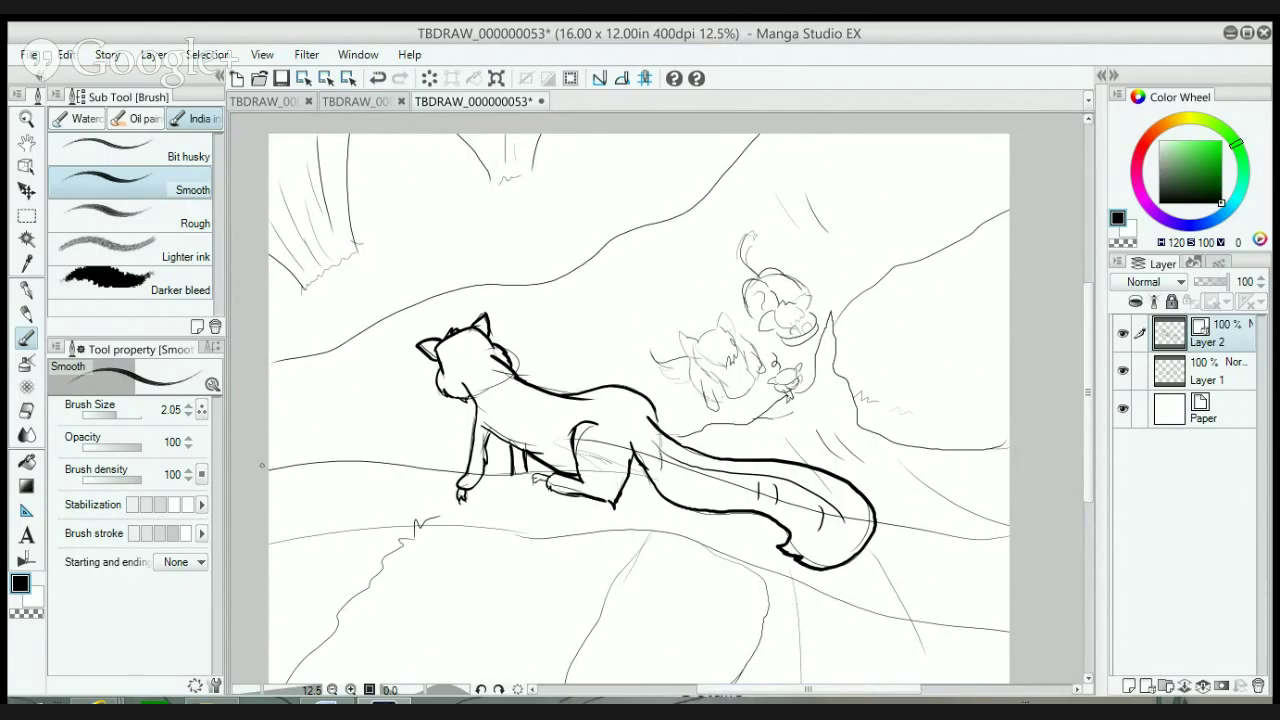
# - Set the Smooth brush size to 2.74 and ink the branch's upper and lower edges plus the small twig at its left end
pyautogui.click(119, 412)
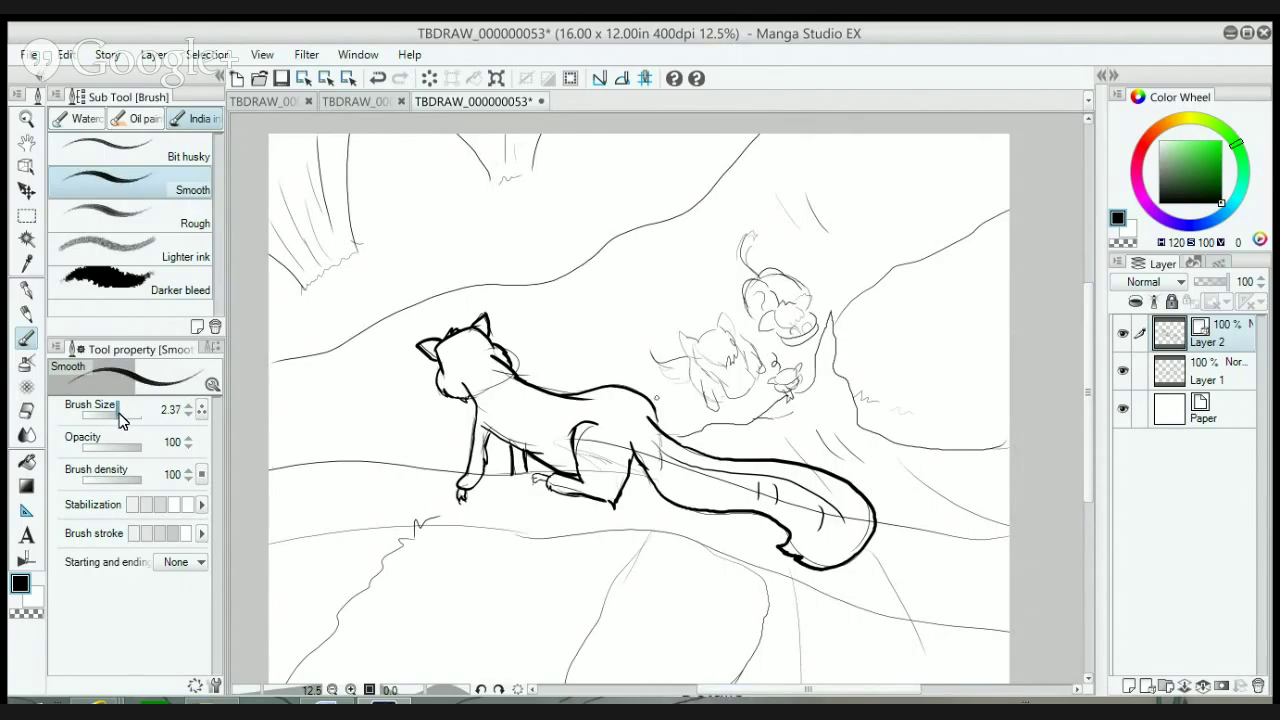
pyautogui.click(121, 413)
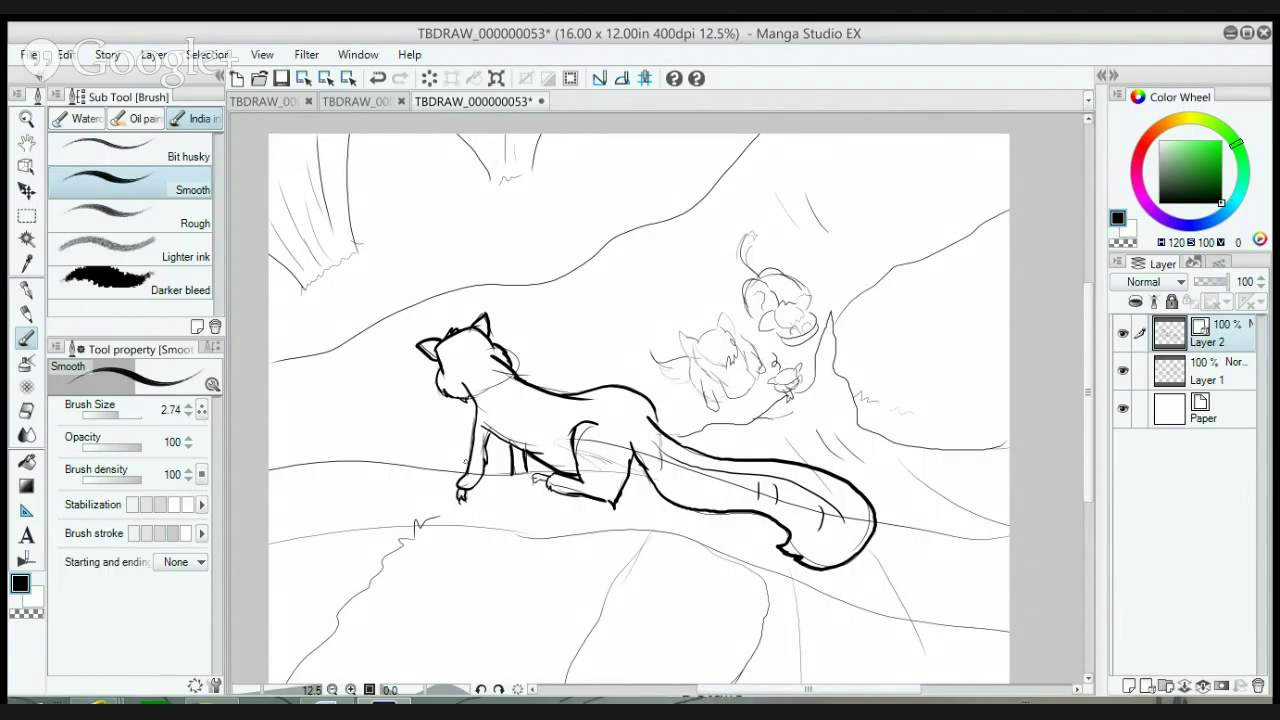
pyautogui.moveTo(278, 466)
pyautogui.mouseDown()
pyautogui.moveTo(393, 460)
pyautogui.moveTo(666, 484)
pyautogui.mouseUp()
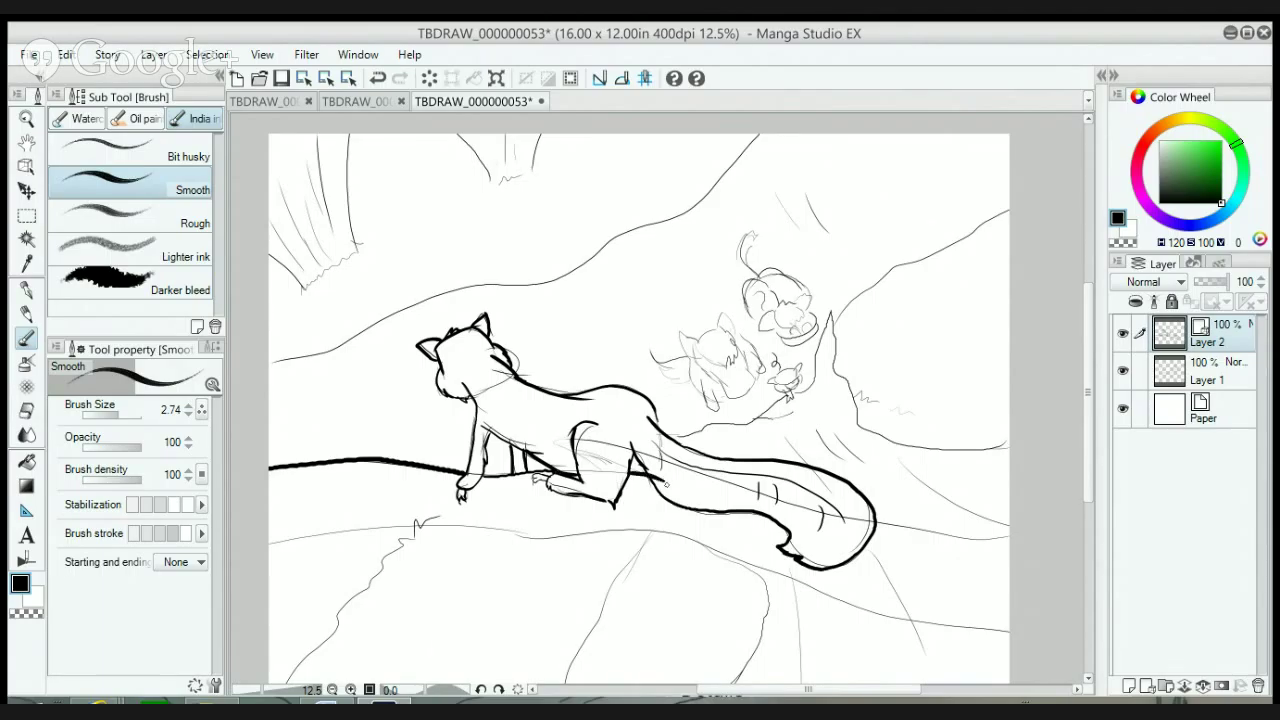
pyautogui.moveTo(852, 521); pyautogui.dragTo(1010, 541)
pyautogui.moveTo(264, 545)
pyautogui.mouseDown()
pyautogui.moveTo(492, 528)
pyautogui.moveTo(650, 534)
pyautogui.moveTo(904, 620)
pyautogui.moveTo(1010, 634)
pyautogui.mouseUp()
pyautogui.moveTo(337, 483)
pyautogui.mouseDown()
pyautogui.moveTo(369, 482)
pyautogui.moveTo(312, 446)
pyautogui.mouseUp()
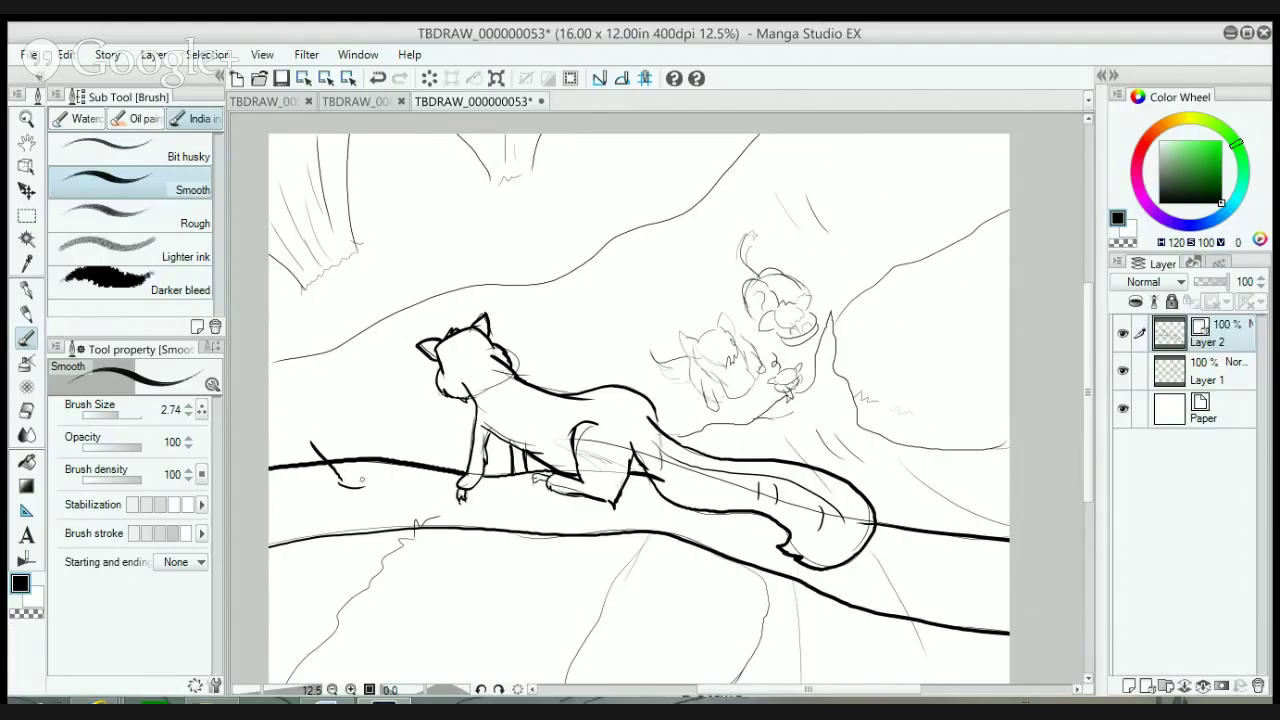
pyautogui.moveTo(362, 479)
pyautogui.mouseDown()
pyautogui.moveTo(275, 417)
pyautogui.moveTo(265, 424)
pyautogui.mouseUp()
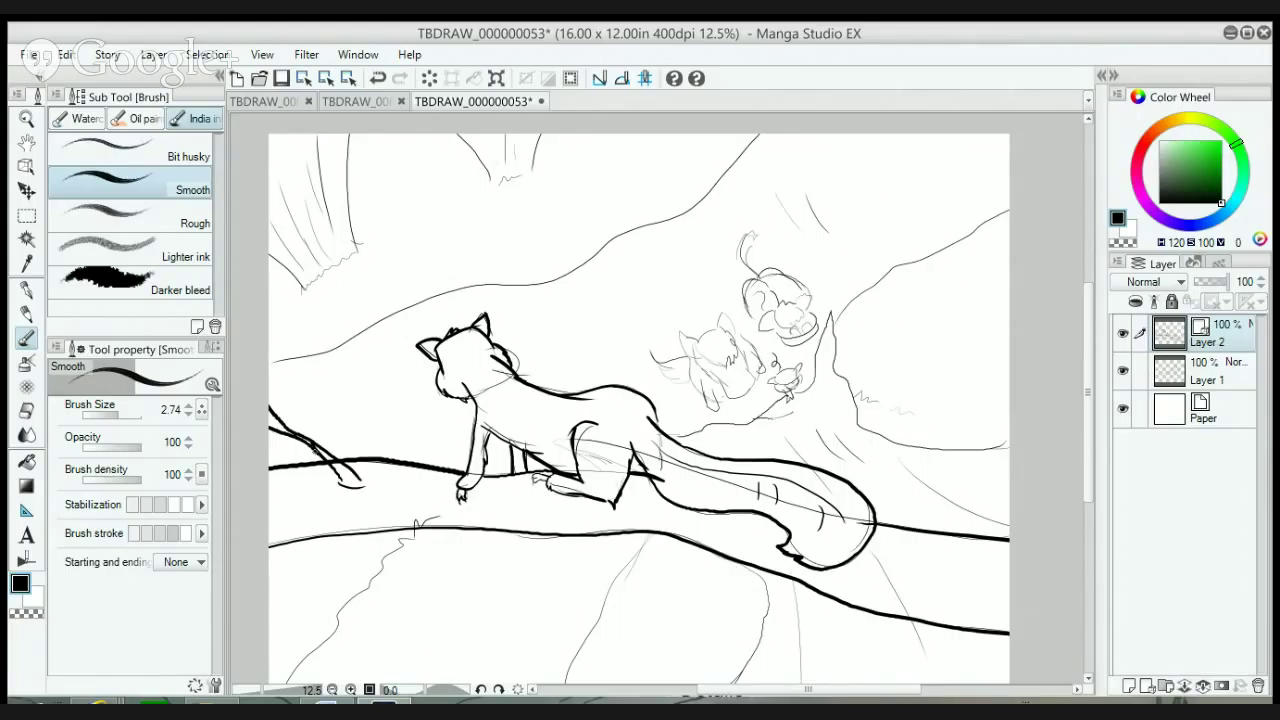
# - Ink short bark grain lines along the branch, under the cat and toward both ends
pyautogui.moveTo(512, 503)
pyautogui.mouseDown()
pyautogui.moveTo(640, 524)
pyautogui.moveTo(698, 516)
pyautogui.moveTo(722, 532)
pyautogui.mouseUp()
pyautogui.moveTo(816, 574); pyautogui.dragTo(950, 616)
pyautogui.moveTo(878, 567)
pyautogui.mouseDown()
pyautogui.moveTo(947, 591)
pyautogui.moveTo(995, 551)
pyautogui.moveTo(1003, 569)
pyautogui.mouseUp()
pyautogui.moveTo(975, 598); pyautogui.dragTo(991, 594)
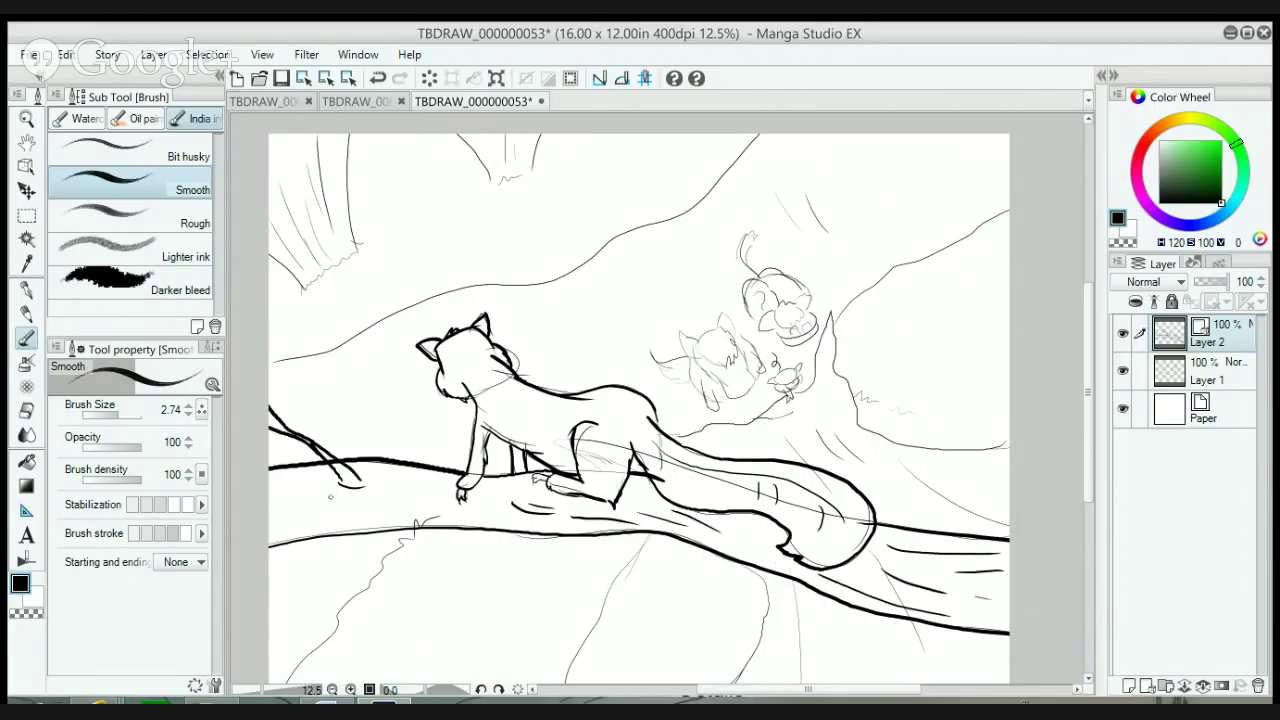
pyautogui.moveTo(287, 514); pyautogui.dragTo(362, 518)
pyautogui.moveTo(300, 508); pyautogui.dragTo(428, 478)
pyautogui.moveTo(374, 504); pyautogui.dragTo(454, 516)
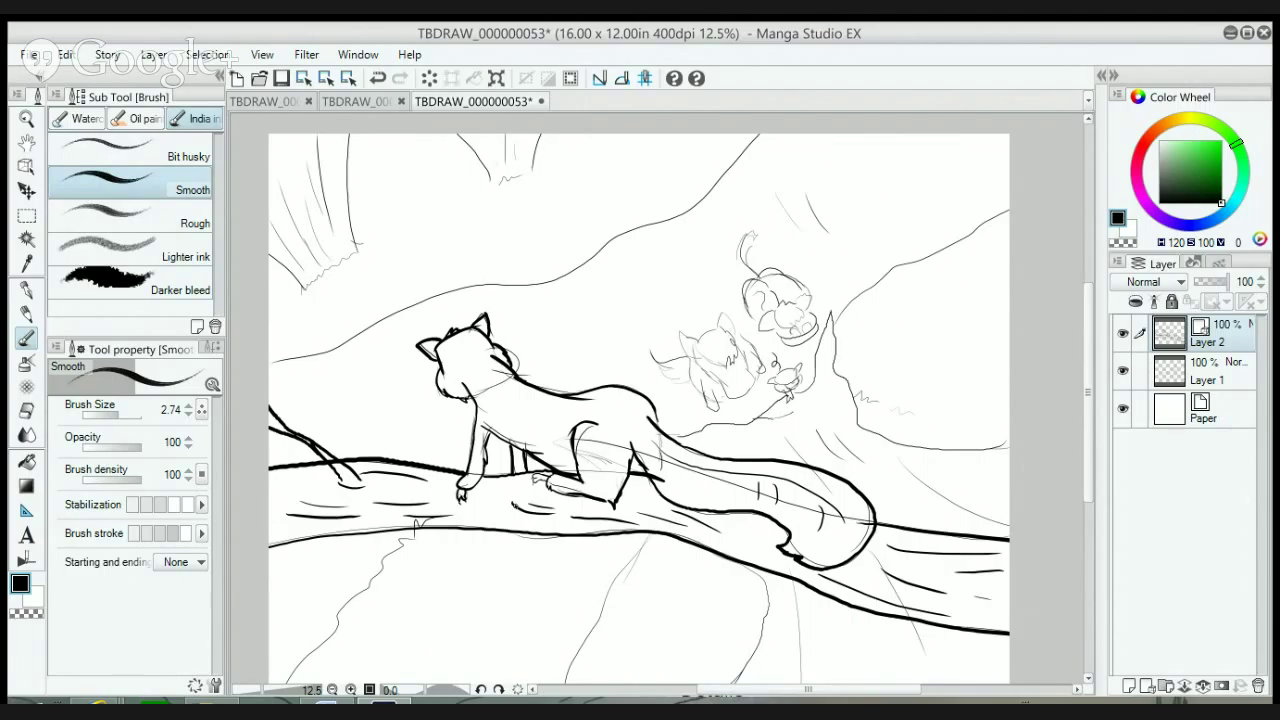
# - Add a new vector layer above the cat's ink layer and make it the active layer
pyautogui.click(1147, 686)
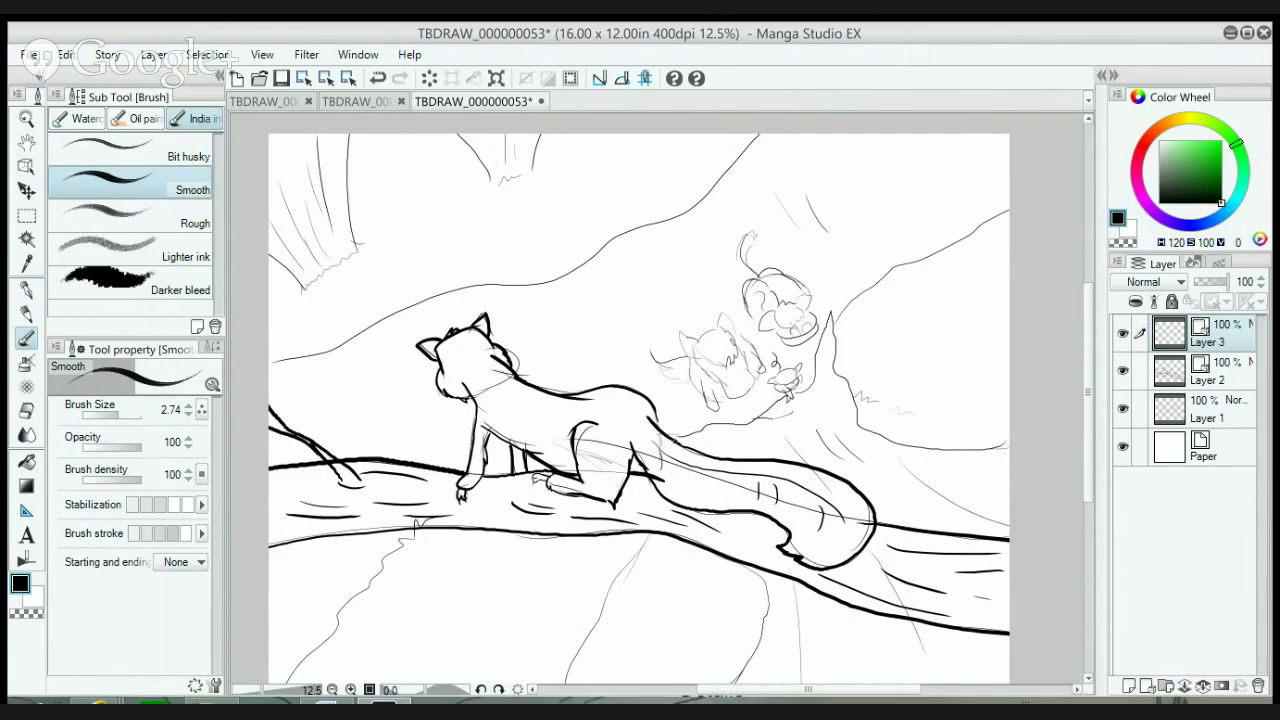
pyautogui.click(26, 410)
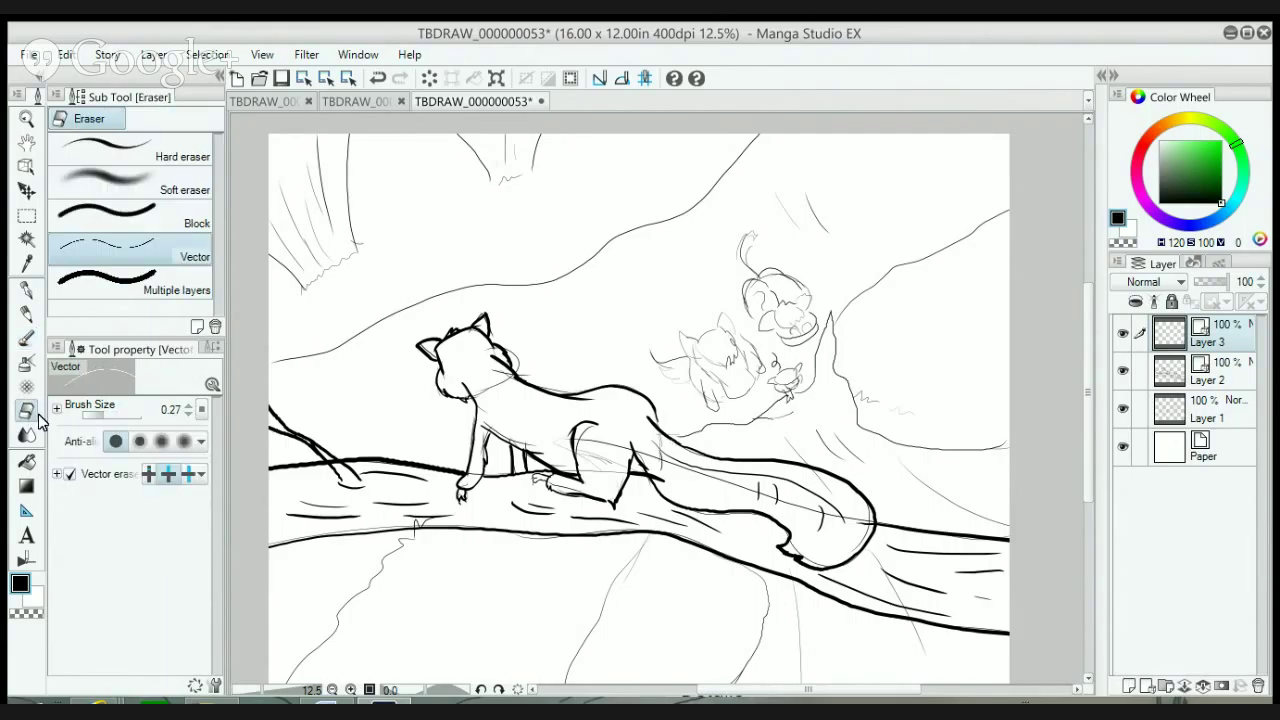
pyautogui.click(1167, 373)
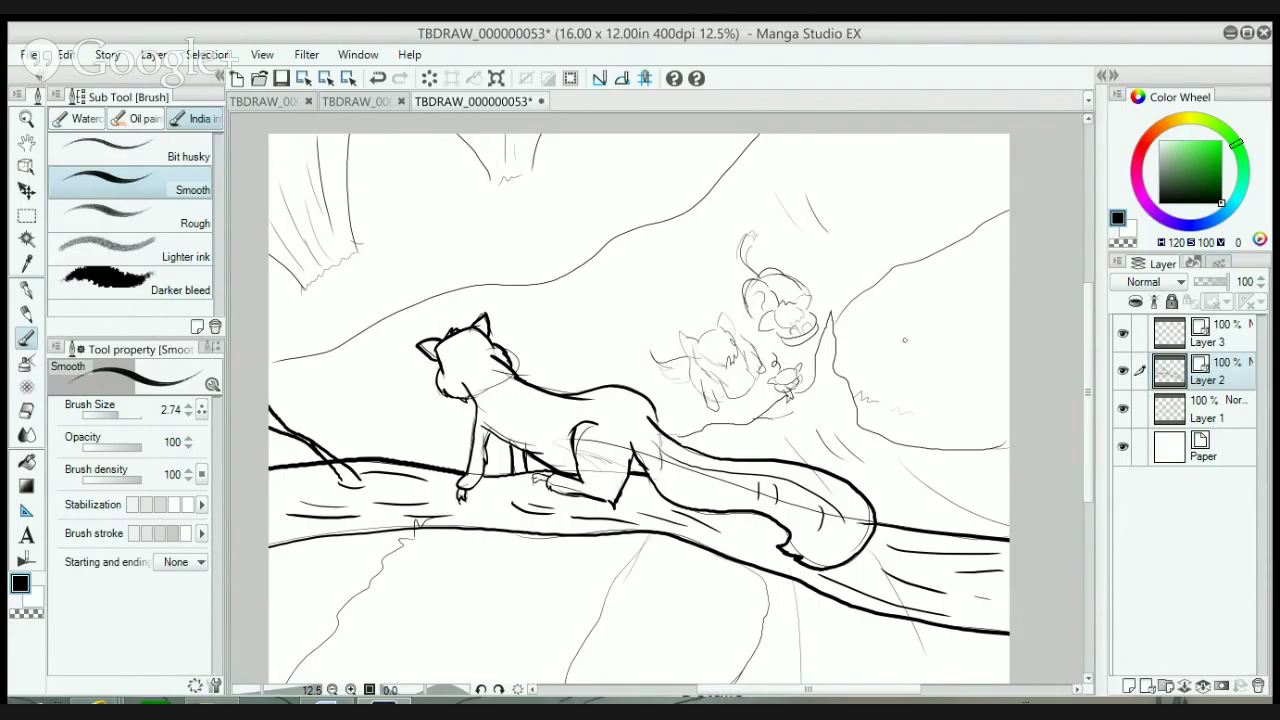
pyautogui.click(1170, 335)
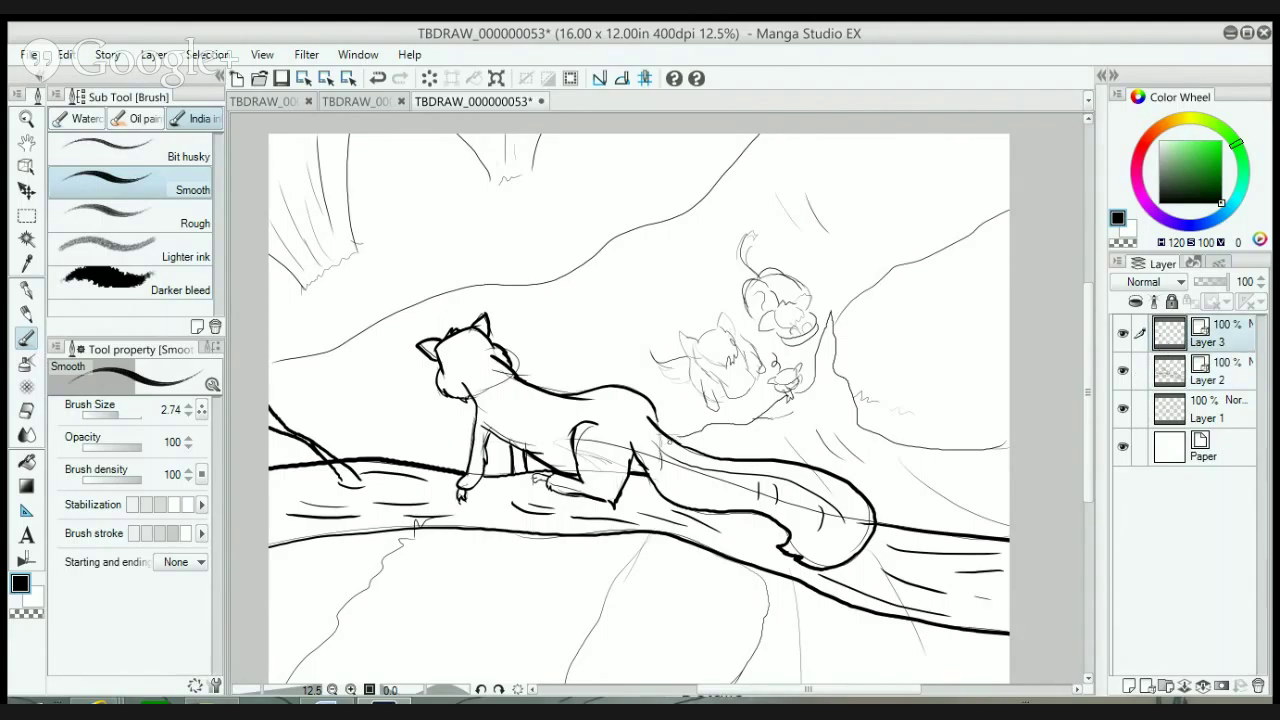
# - Set the brush size to 1.15 and ink the start of the ground line running from the tail base toward the small animals
pyautogui.moveTo(668, 447); pyautogui.dragTo(790, 396)
pyautogui.hotkey('ctrl', 'z')
pyautogui.click(113, 418)
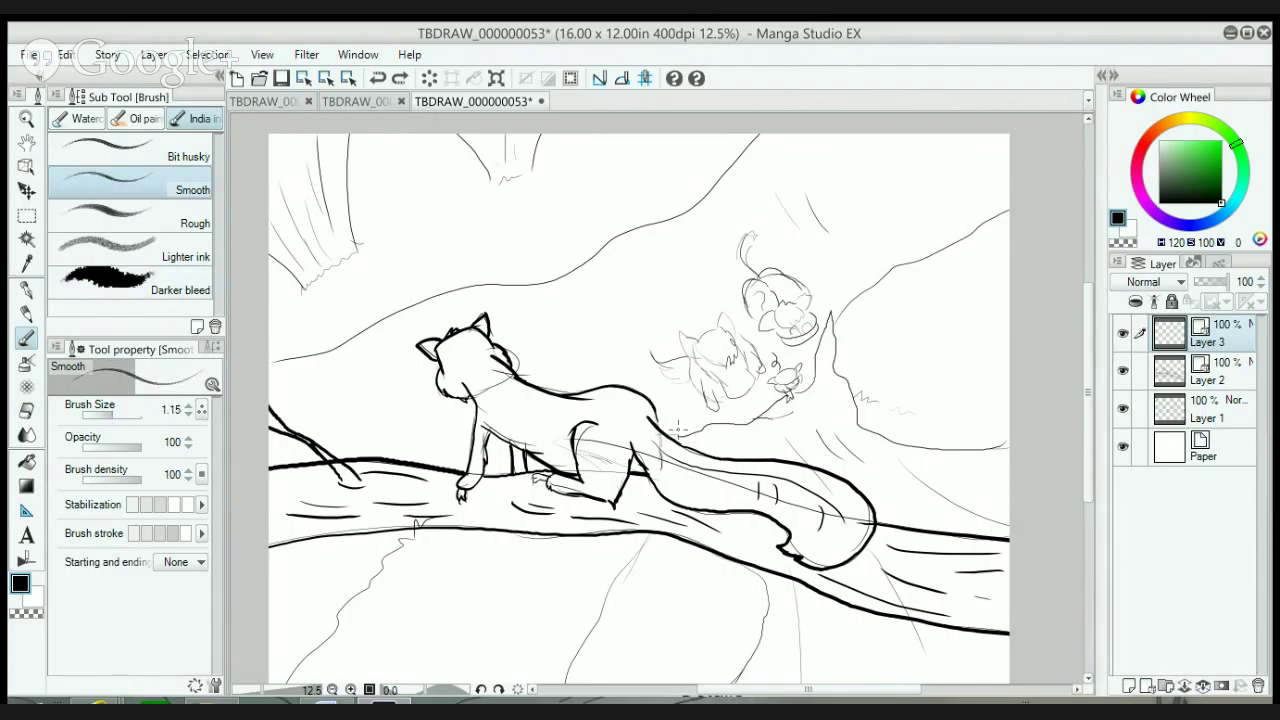
pyautogui.moveTo(670, 436); pyautogui.dragTo(752, 412)
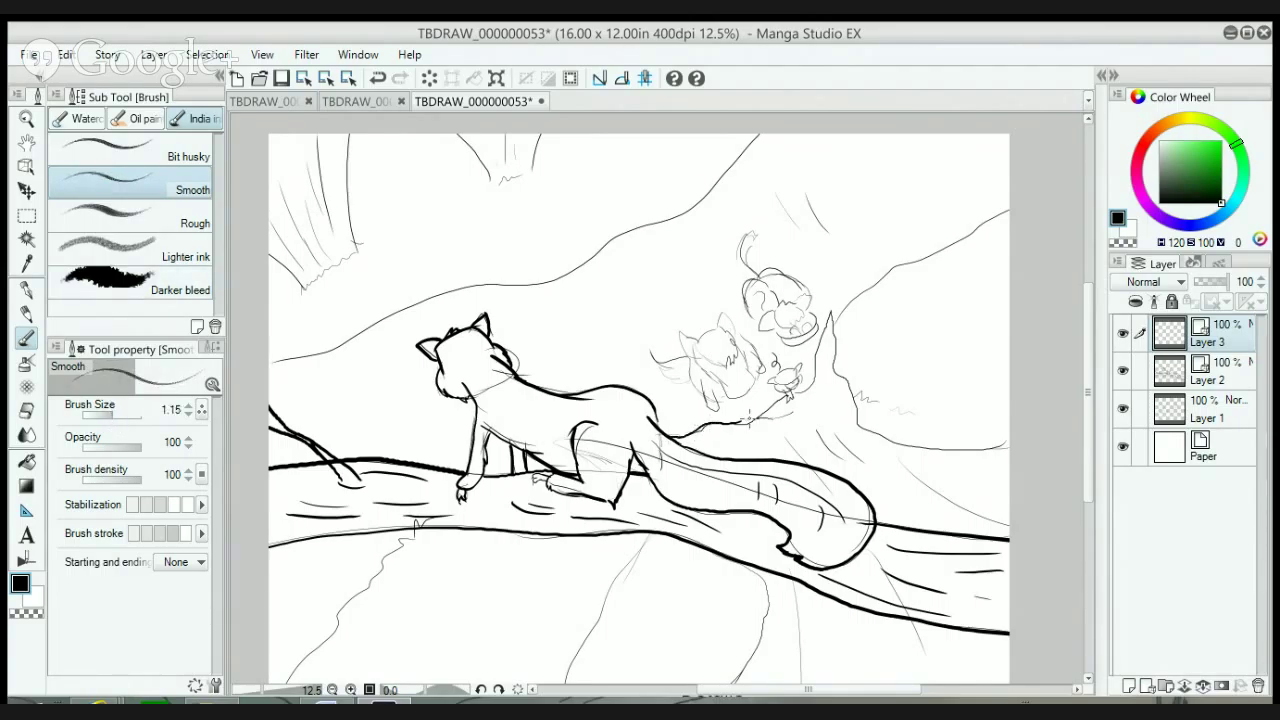
# - Lower the opacity of the sketch on Layer 1 to 27% and make Layer 2 active
pyautogui.click(1163, 387)
pyautogui.click(1180, 414)
pyautogui.moveTo(1228, 285); pyautogui.dragTo(1205, 279)
pyautogui.click(1178, 382)
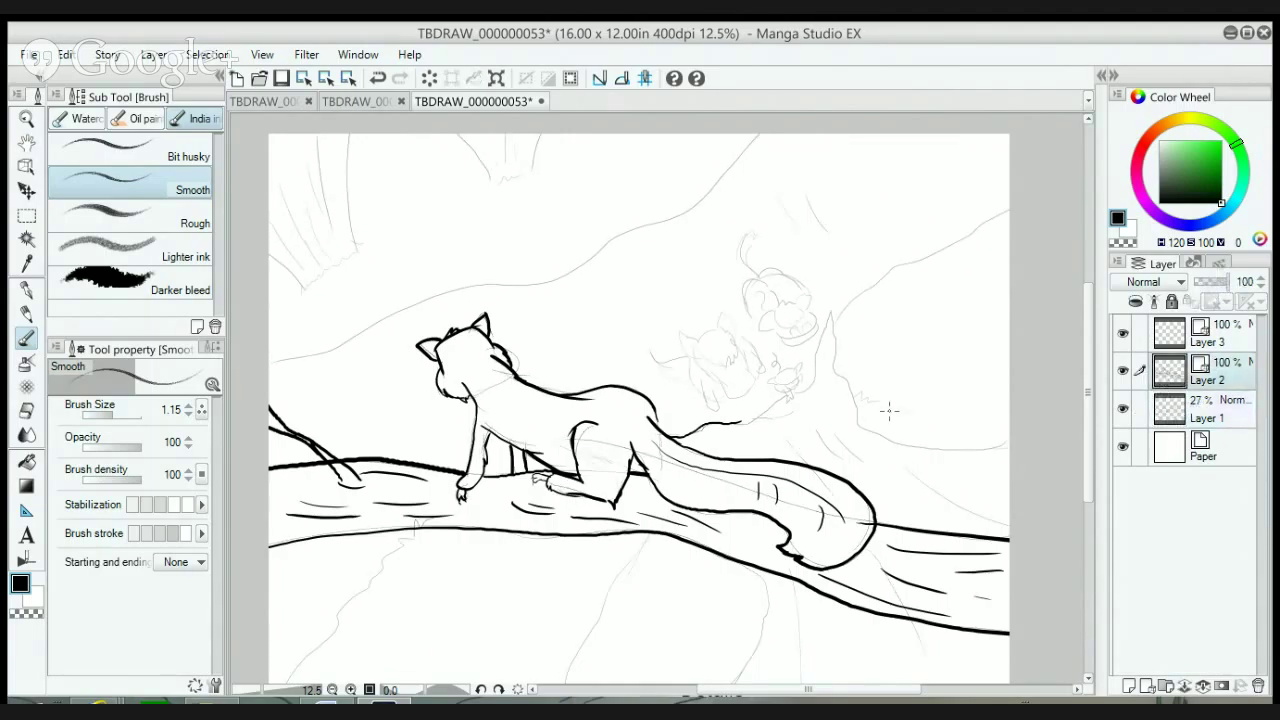
# - Ink the stump's ragged broken edge at size 1.15, then its right side and the trunk edge below the branch at size 2.74
pyautogui.moveTo(741, 423)
pyautogui.mouseDown()
pyautogui.moveTo(766, 414)
pyautogui.moveTo(774, 426)
pyautogui.moveTo(778, 398)
pyautogui.moveTo(810, 366)
pyautogui.moveTo(824, 376)
pyautogui.moveTo(830, 315)
pyautogui.moveTo(856, 294)
pyautogui.moveTo(843, 372)
pyautogui.mouseUp()
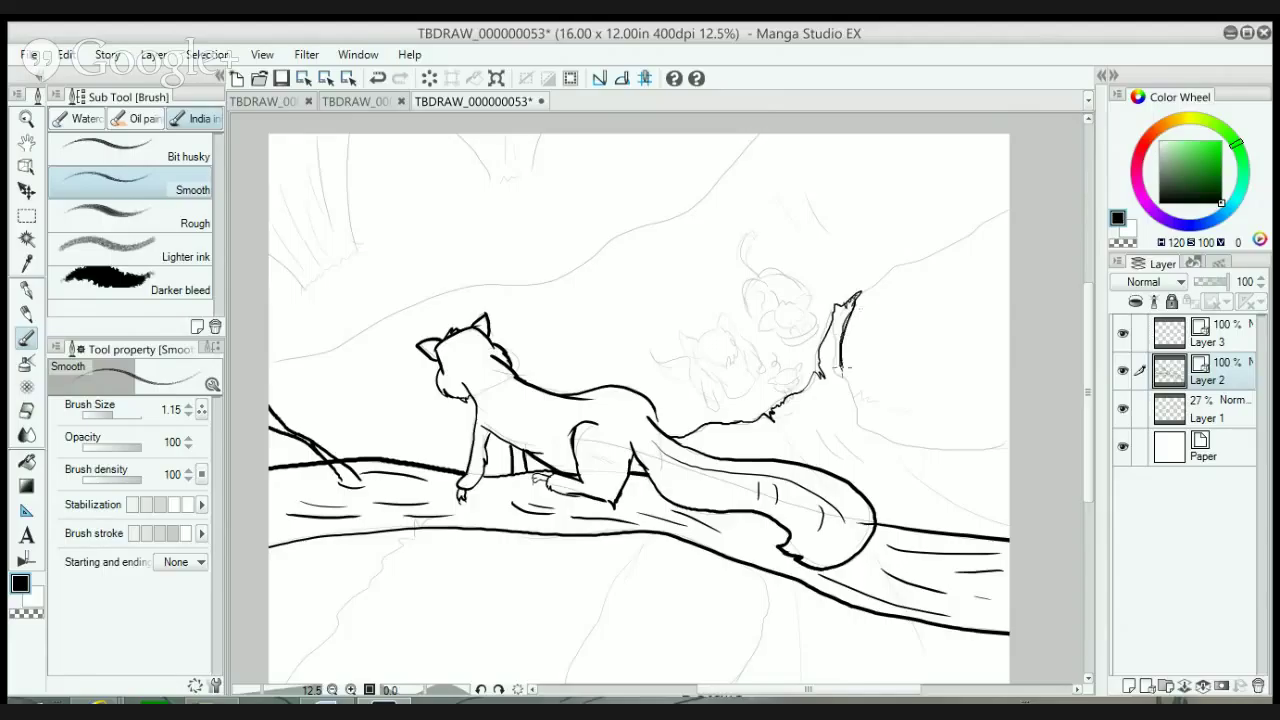
pyautogui.click(118, 414)
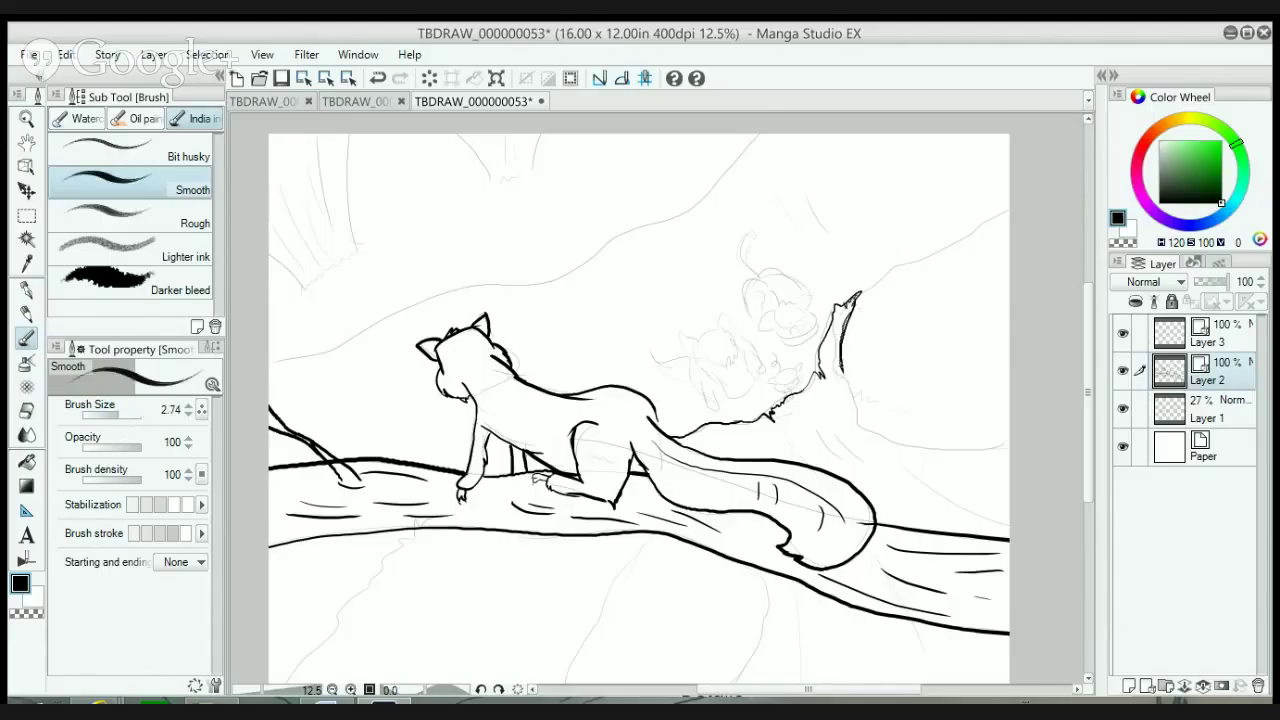
pyautogui.moveTo(836, 358)
pyautogui.mouseDown()
pyautogui.moveTo(884, 440)
pyautogui.moveTo(934, 450)
pyautogui.moveTo(1079, 438)
pyautogui.mouseUp()
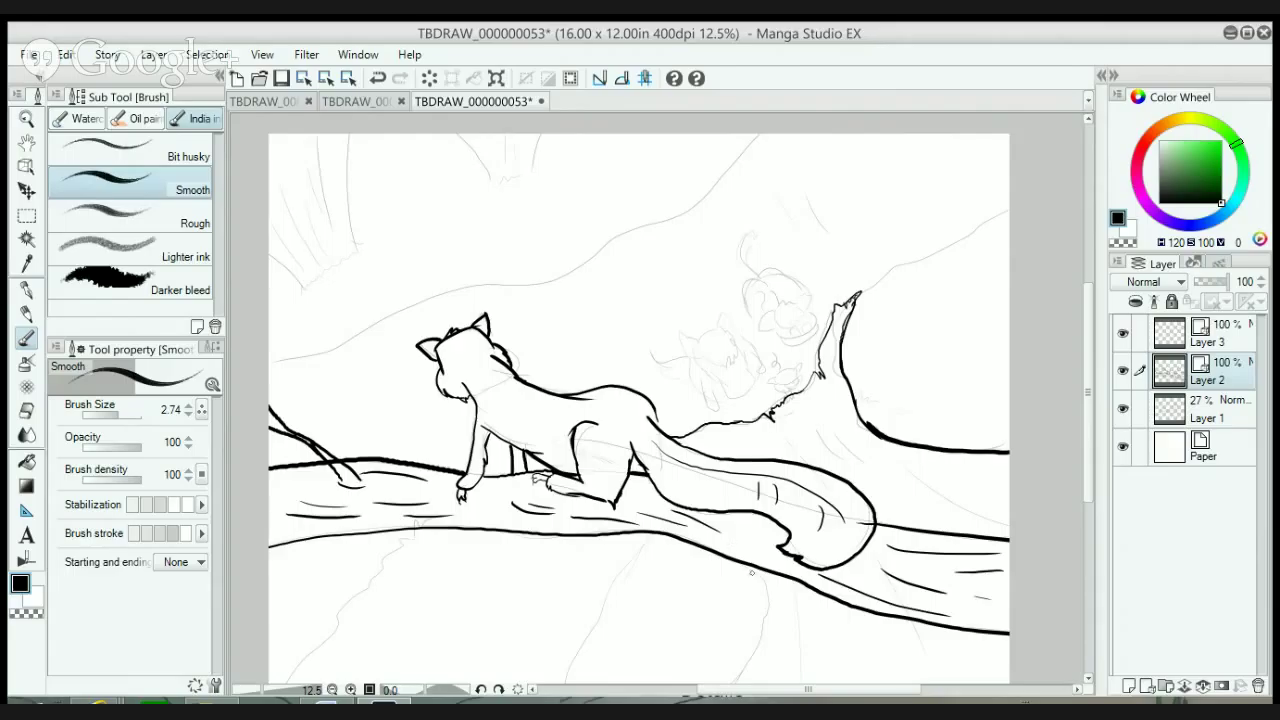
pyautogui.moveTo(733, 562)
pyautogui.mouseDown()
pyautogui.moveTo(752, 616)
pyautogui.moveTo(740, 684)
pyautogui.mouseUp()
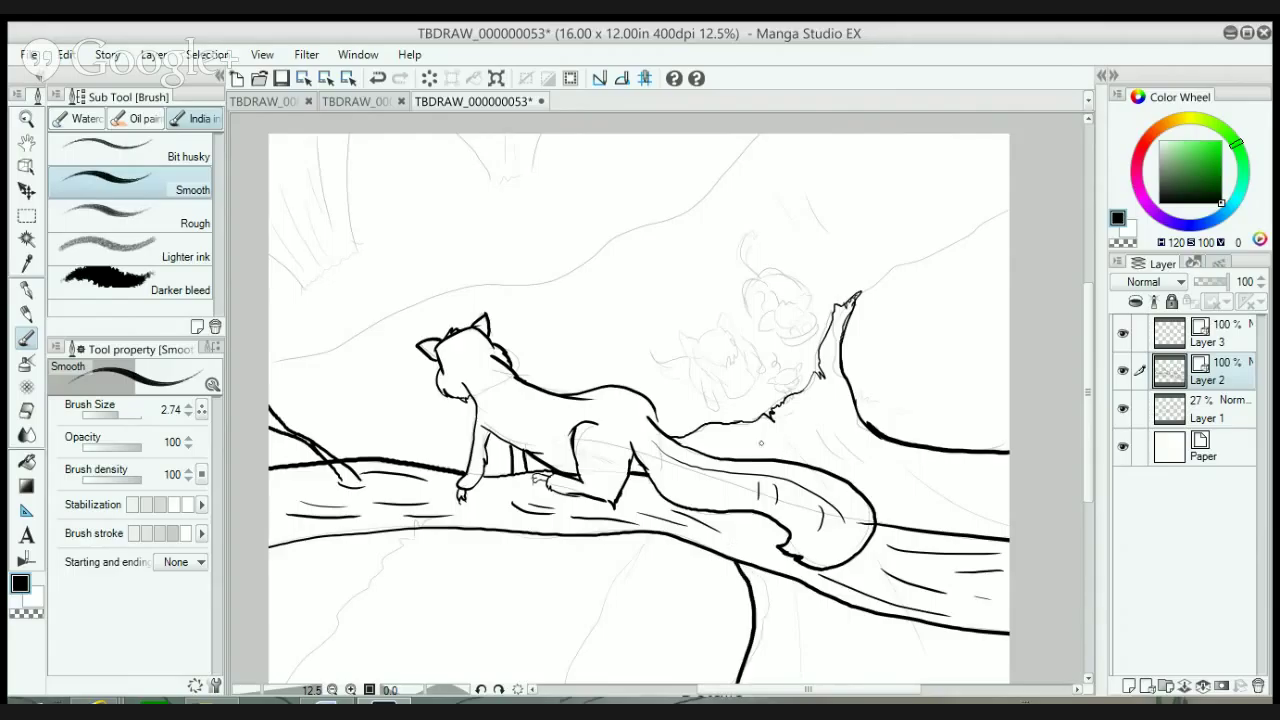
# - Ink bark lines on the stump and along the wood spreading down from it toward the branch
pyautogui.moveTo(754, 429)
pyautogui.mouseDown()
pyautogui.moveTo(759, 438)
pyautogui.moveTo(714, 446)
pyautogui.mouseUp()
pyautogui.moveTo(812, 393)
pyautogui.mouseDown()
pyautogui.moveTo(828, 425)
pyautogui.moveTo(830, 392)
pyautogui.moveTo(858, 442)
pyautogui.moveTo(956, 513)
pyautogui.mouseUp()
pyautogui.moveTo(843, 451); pyautogui.dragTo(900, 512)
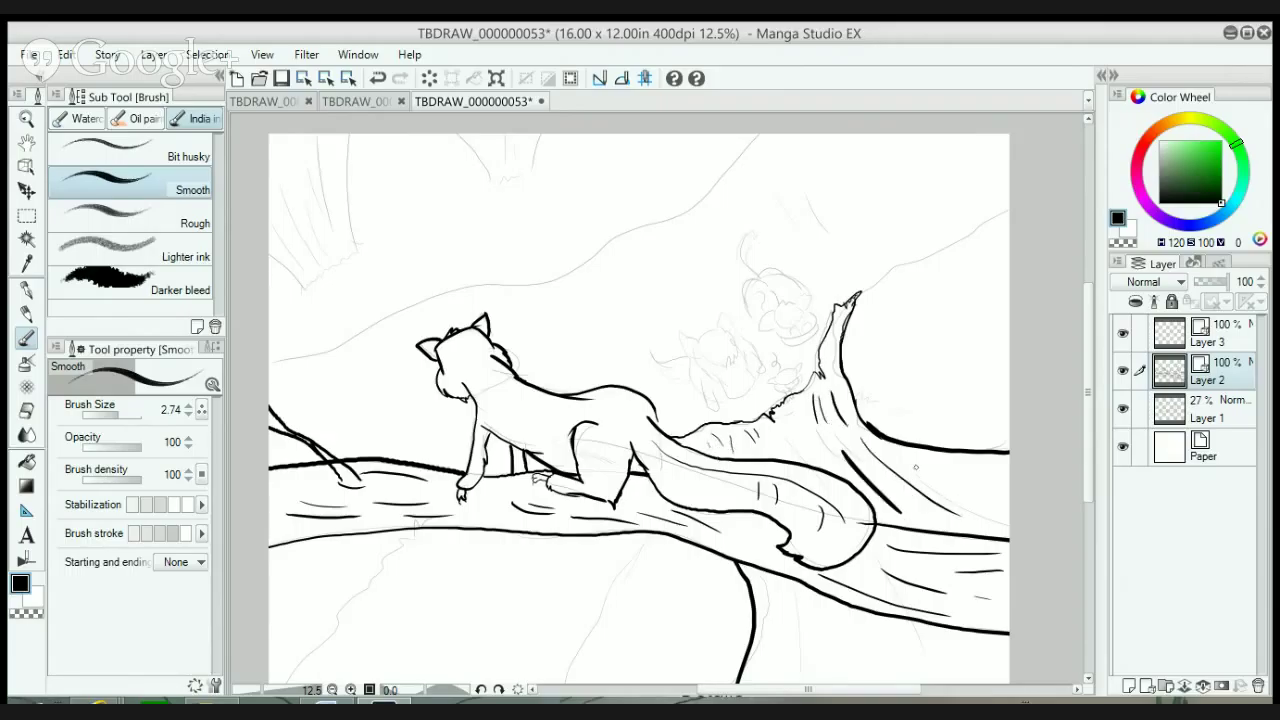
pyautogui.moveTo(910, 461); pyautogui.dragTo(1008, 504)
# - Ink lengthwise bark lines on the trunk below the branch and a few more on the stump above
pyautogui.moveTo(805, 612); pyautogui.dragTo(821, 686)
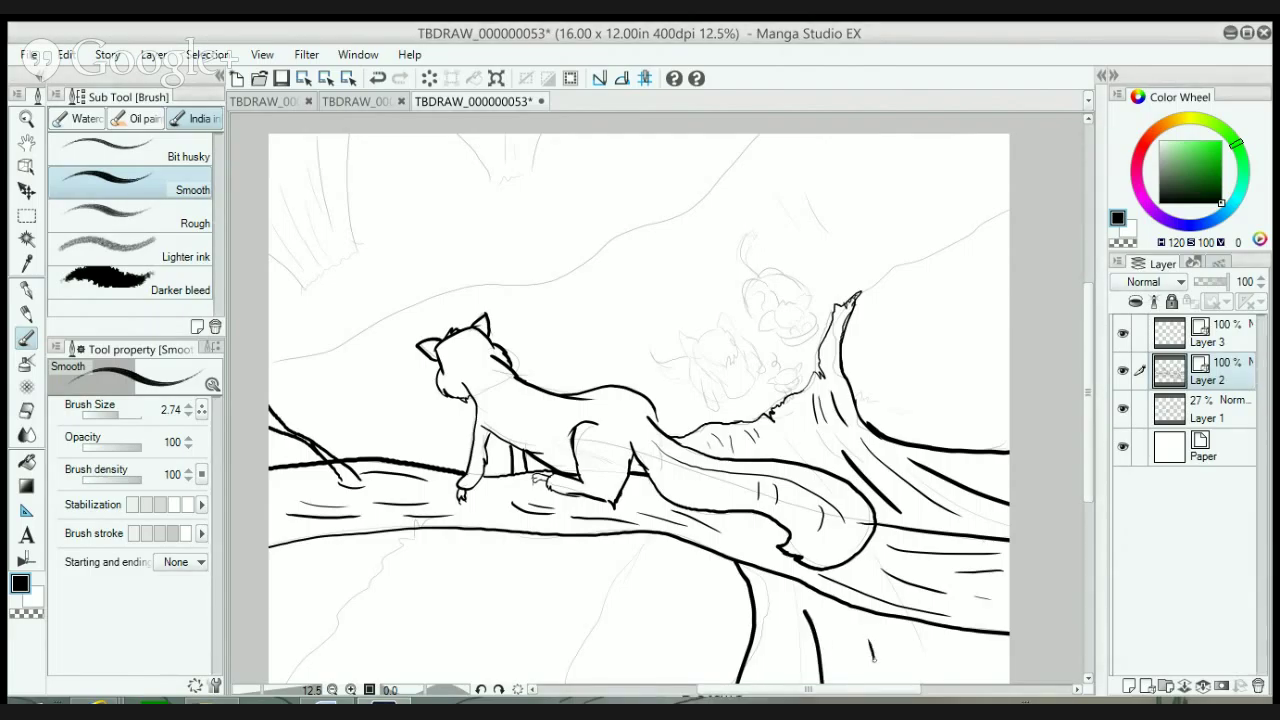
pyautogui.moveTo(866, 612); pyautogui.dragTo(883, 686)
pyautogui.moveTo(1092, 460); pyautogui.dragTo(1093, 486)
pyautogui.moveTo(930, 580); pyautogui.dragTo(948, 622)
pyautogui.moveTo(781, 520); pyautogui.dragTo(800, 594)
pyautogui.moveTo(818, 542)
pyautogui.mouseDown()
pyautogui.moveTo(841, 596)
pyautogui.moveTo(888, 596)
pyautogui.mouseUp()
pyautogui.moveTo(801, 370); pyautogui.dragTo(810, 394)
pyautogui.moveTo(820, 366); pyautogui.dragTo(827, 390)
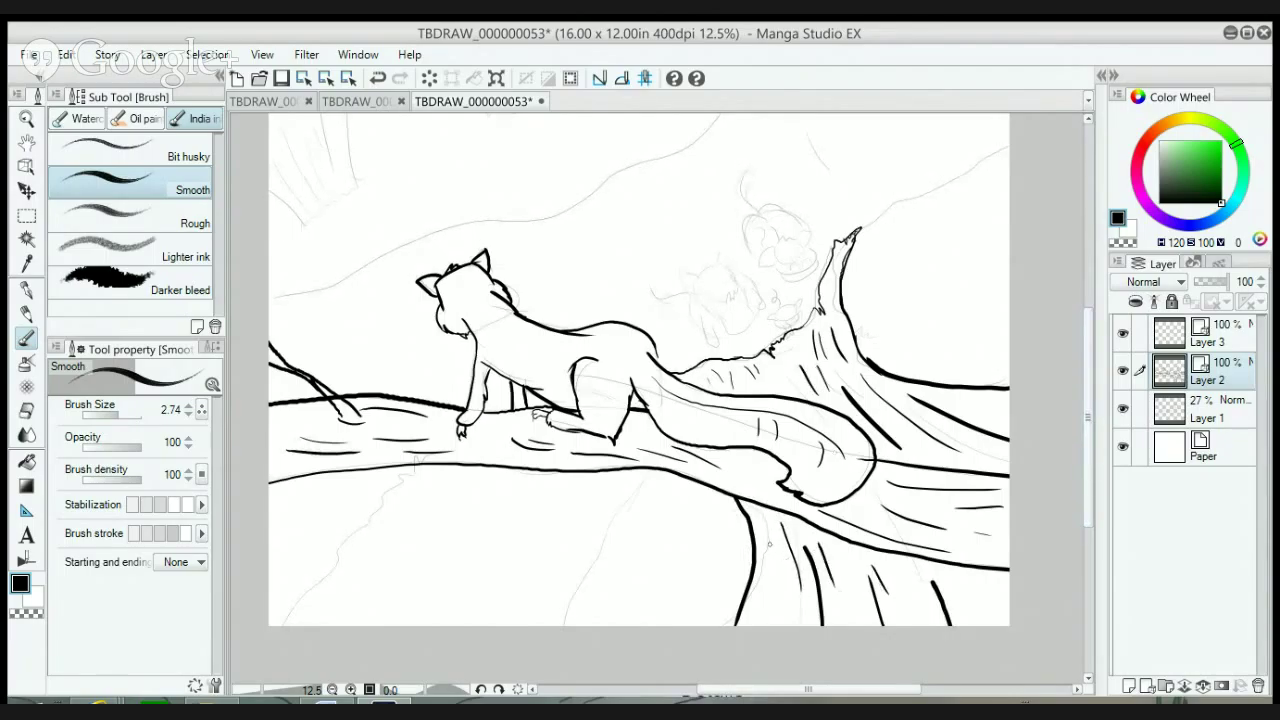
pyautogui.moveTo(769, 543); pyautogui.dragTo(775, 606)
# - Ink the ragged background edges right of the stump, below the branch and above the cat, plus two small grass tufts
pyautogui.moveTo(869, 227)
pyautogui.mouseDown()
pyautogui.moveTo(926, 181)
pyautogui.moveTo(947, 208)
pyautogui.moveTo(984, 160)
pyautogui.mouseUp()
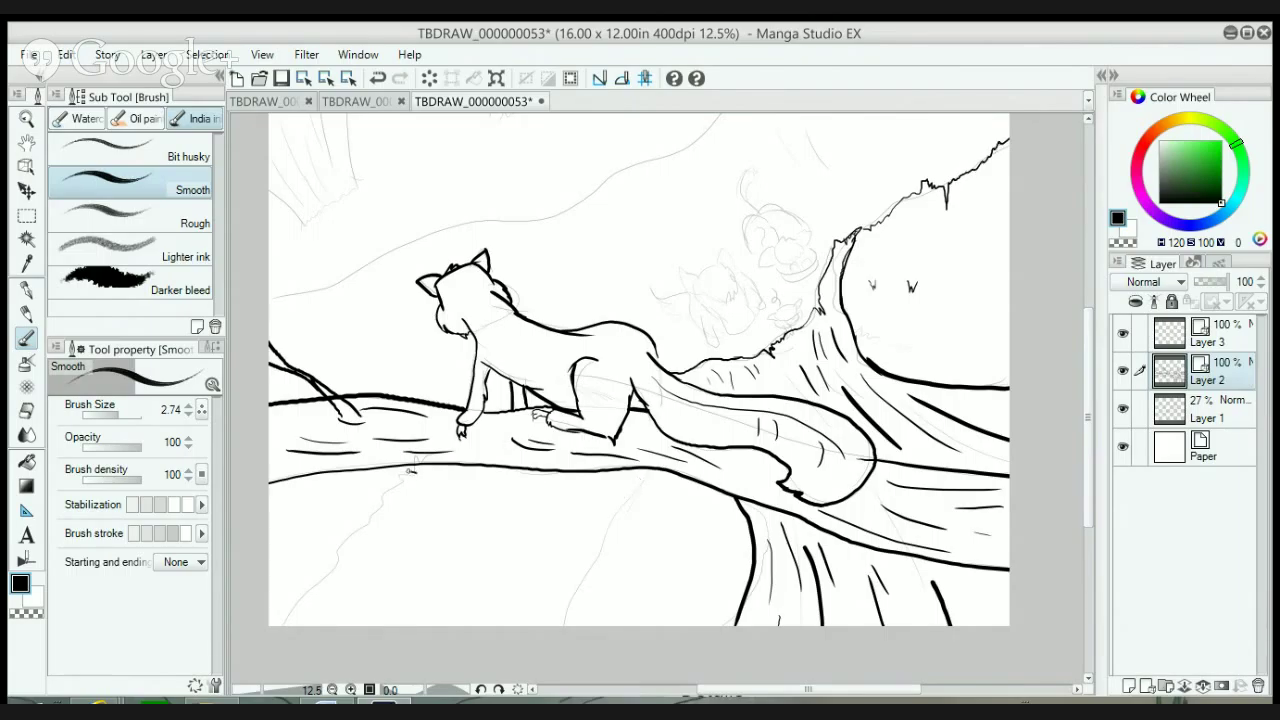
pyautogui.moveTo(410, 470)
pyautogui.mouseDown()
pyautogui.moveTo(367, 504)
pyautogui.moveTo(279, 612)
pyautogui.mouseUp()
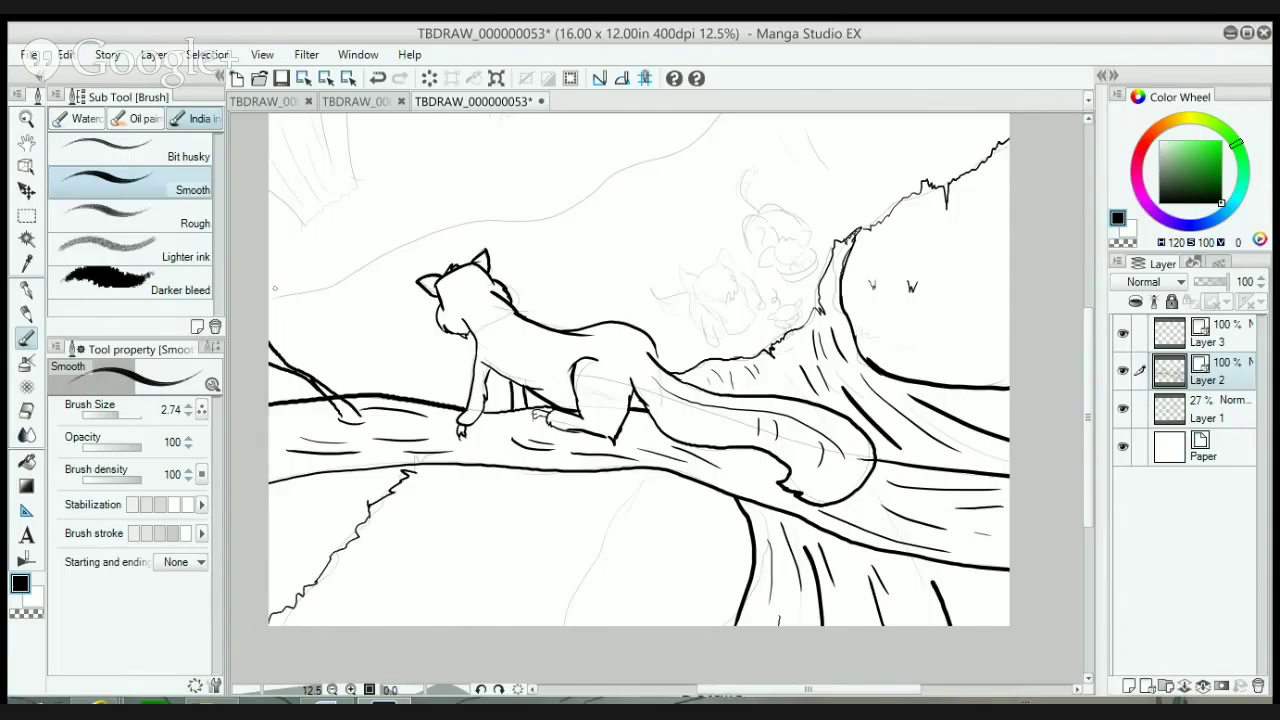
pyautogui.moveTo(271, 296)
pyautogui.mouseDown()
pyautogui.moveTo(494, 217)
pyautogui.moveTo(549, 224)
pyautogui.moveTo(626, 165)
pyautogui.moveTo(726, 114)
pyautogui.mouseUp()
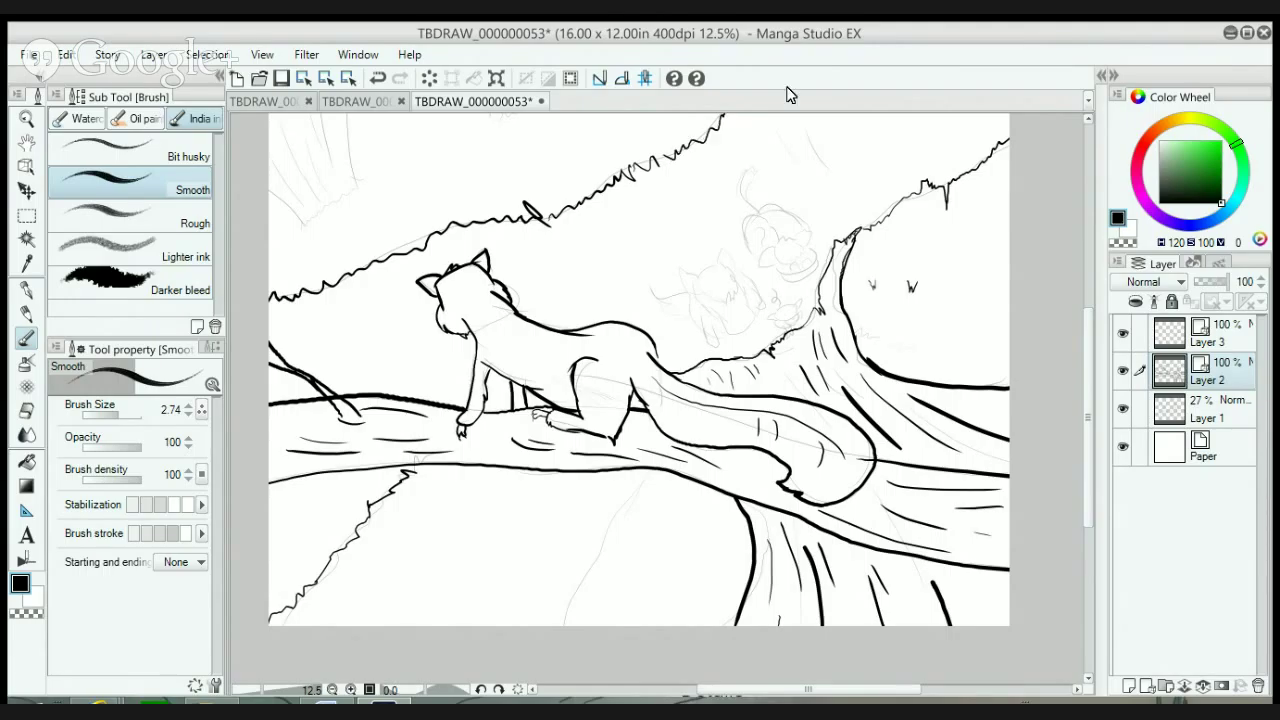
pyautogui.moveTo(1095, 324); pyautogui.dragTo(1092, 296)
pyautogui.moveTo(727, 190); pyautogui.dragTo(764, 154)
pyautogui.moveTo(666, 237); pyautogui.dragTo(624, 260)
pyautogui.moveTo(555, 298); pyautogui.dragTo(547, 308)
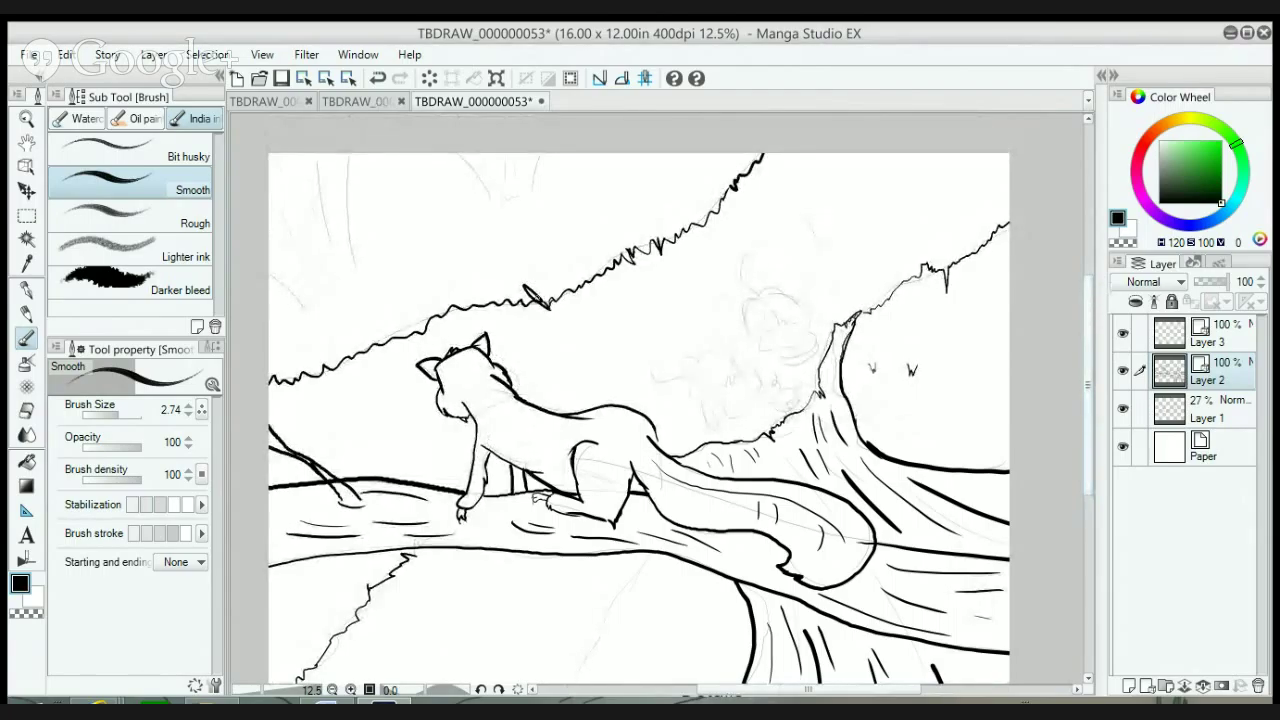
# - Ink three curved contour lines on the background slope above and beside the small animals
pyautogui.moveTo(836, 178); pyautogui.dragTo(882, 242)
pyautogui.moveTo(802, 198); pyautogui.dragTo(839, 252)
pyautogui.moveTo(695, 264); pyautogui.dragTo(737, 352)
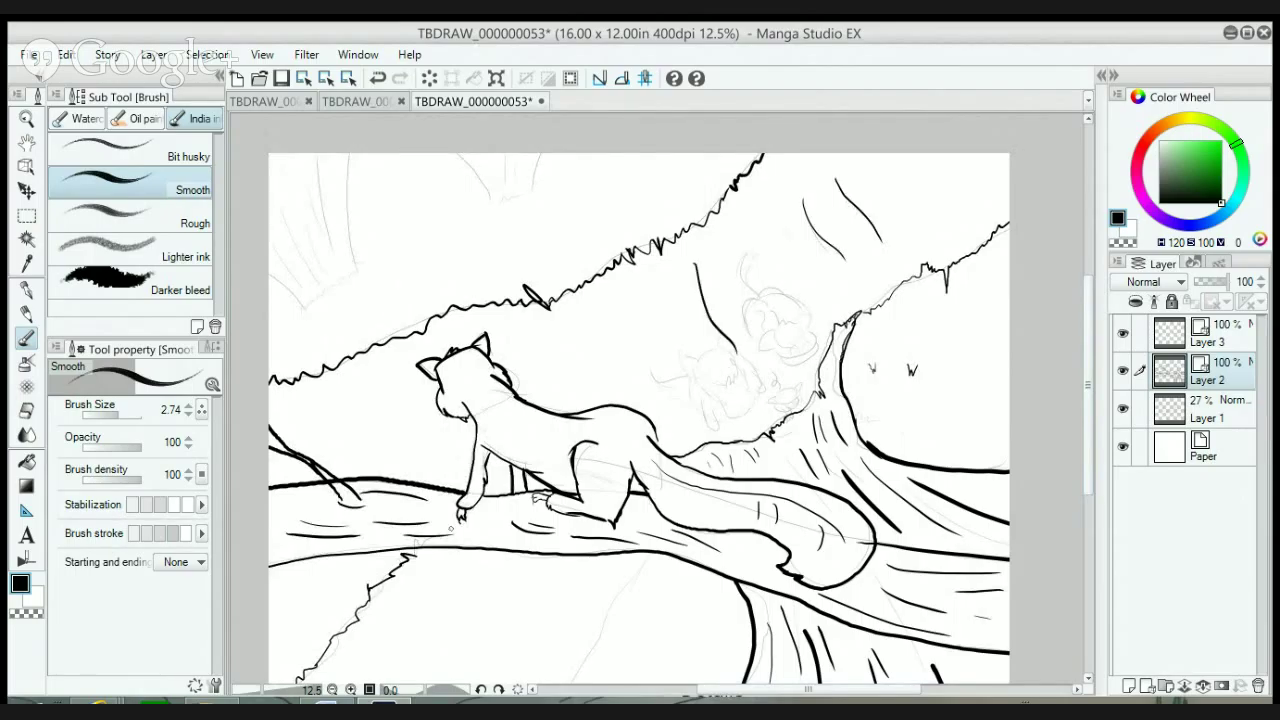
pyautogui.moveTo(412, 556)
pyautogui.mouseDown()
pyautogui.moveTo(465, 514)
pyautogui.moveTo(667, 457)
pyautogui.moveTo(748, 598)
pyautogui.mouseUp()
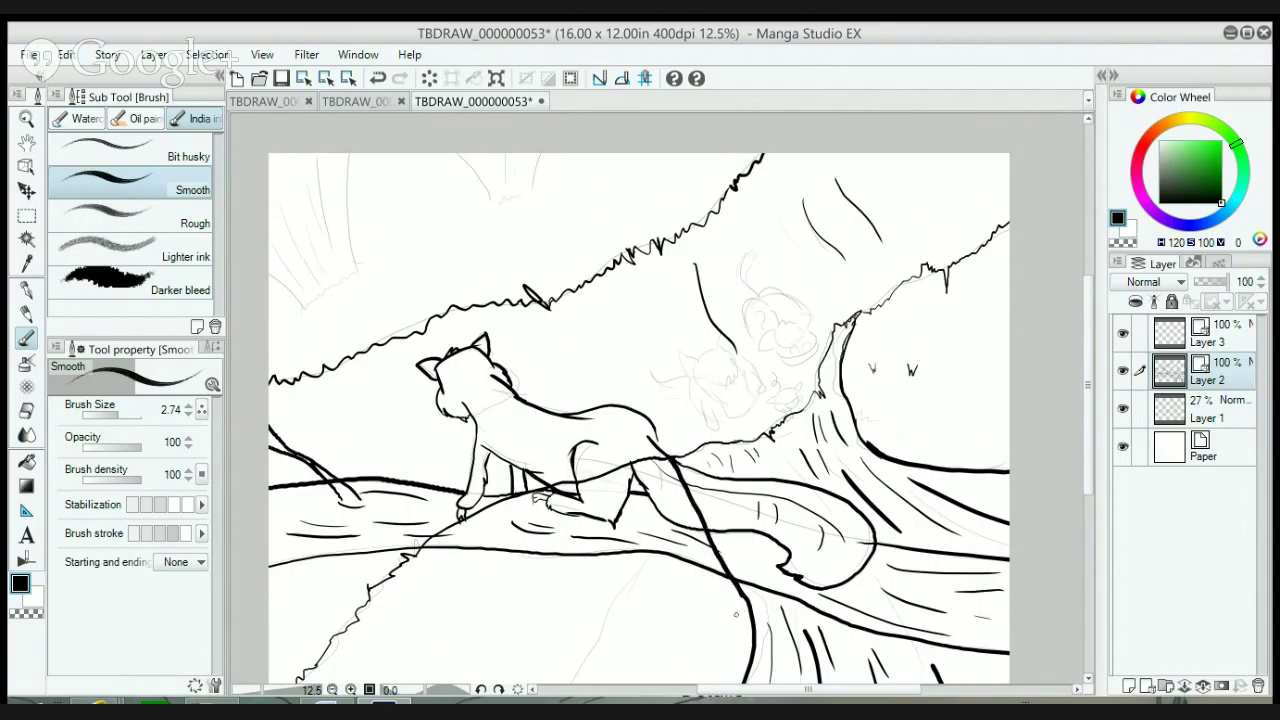
pyautogui.hotkey('ctrl', 'z')
pyautogui.hotkey('ctrl', 'z')
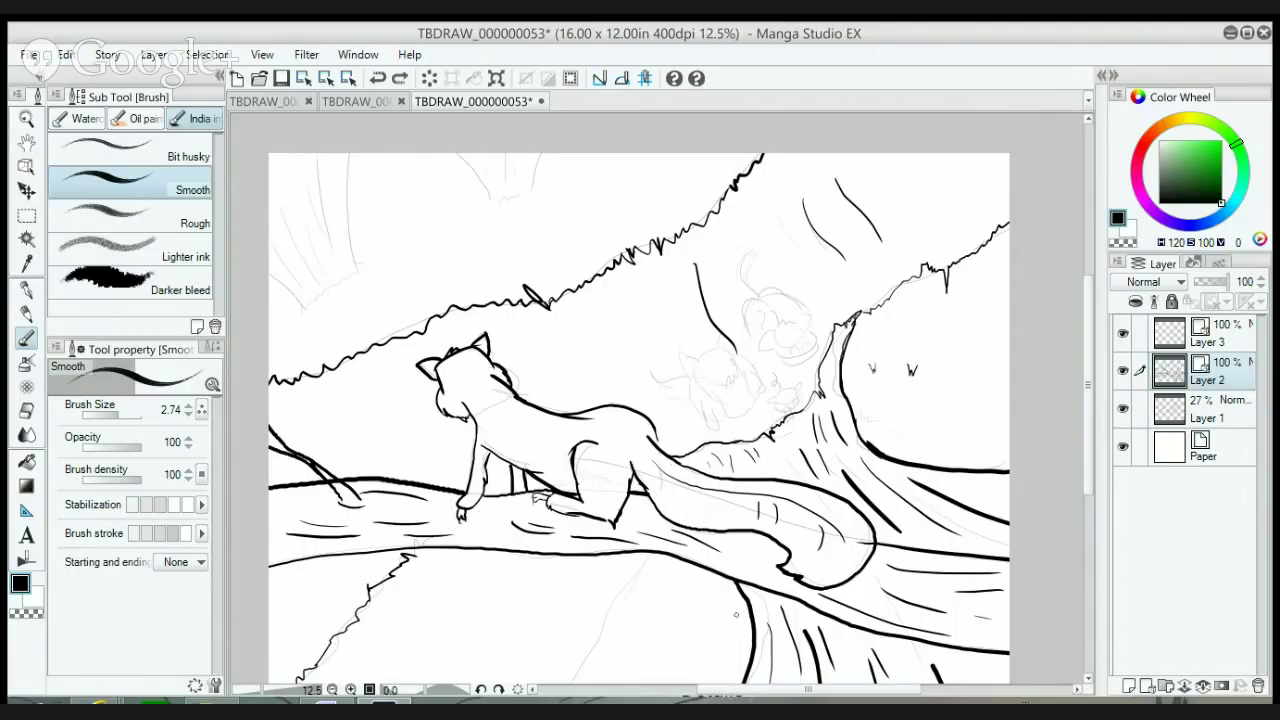
# - Ink more diagonal contour lines on the slope behind the cat's head and back and above the small animals
pyautogui.moveTo(759, 204); pyautogui.dragTo(810, 294)
pyautogui.moveTo(598, 323); pyautogui.dragTo(655, 414)
pyautogui.moveTo(540, 343); pyautogui.dragTo(554, 367)
pyautogui.moveTo(497, 331); pyautogui.dragTo(540, 390)
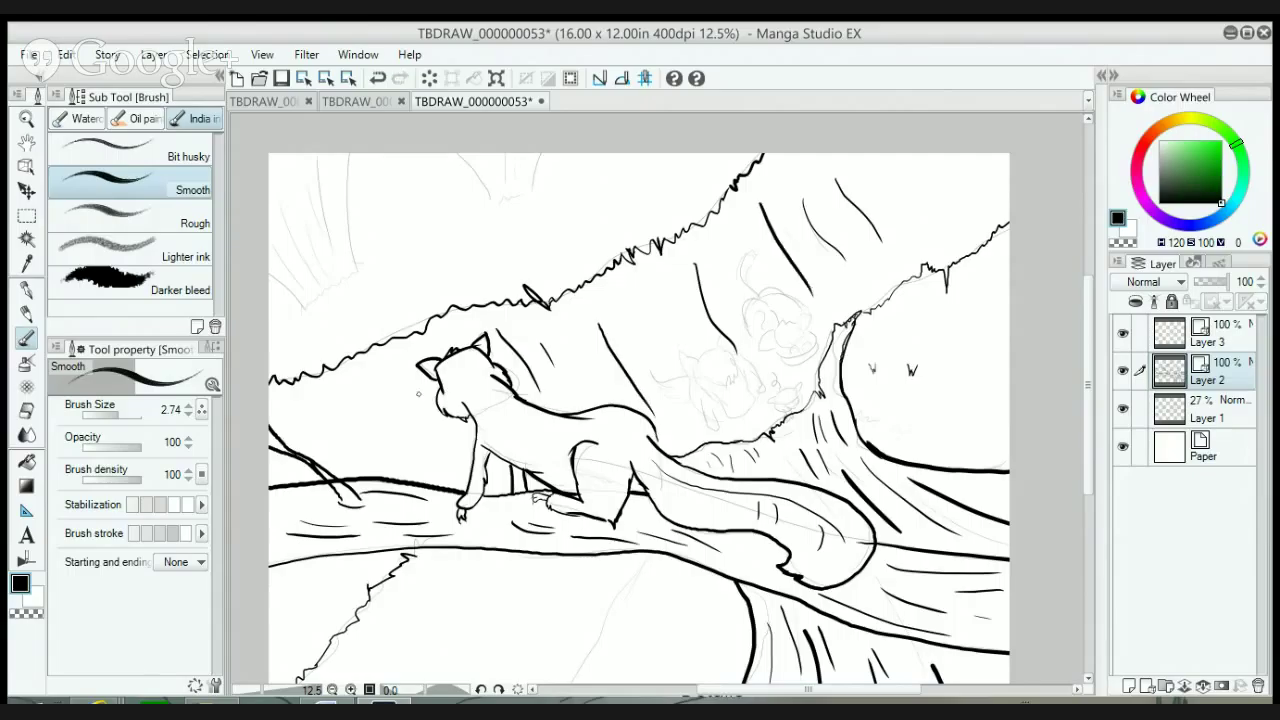
# - Ink a few more contour lines on the slope in front of the cat's face and on the ground below the branch
pyautogui.moveTo(355, 372); pyautogui.dragTo(401, 456)
pyautogui.moveTo(308, 407); pyautogui.dragTo(325, 434)
pyautogui.moveTo(316, 549)
pyautogui.mouseDown()
pyautogui.moveTo(305, 520)
pyautogui.moveTo(300, 568)
pyautogui.moveTo(318, 626)
pyautogui.moveTo(280, 583)
pyautogui.mouseUp()
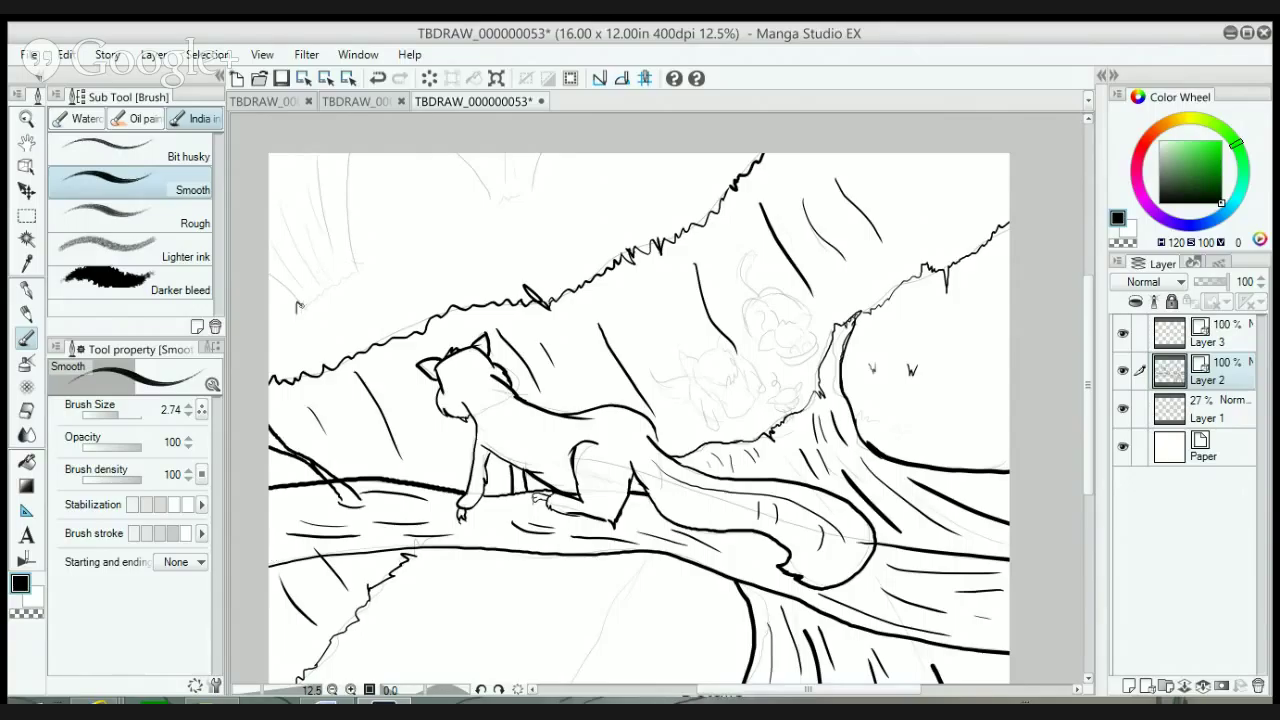
# - Ink the ragged bases of the two distant trunks above the slope and both sides of the larger trunk
pyautogui.moveTo(312, 300); pyautogui.dragTo(340, 282)
pyautogui.moveTo(489, 203); pyautogui.dragTo(529, 187)
pyautogui.moveTo(295, 302); pyautogui.dragTo(244, 252)
pyautogui.moveTo(358, 262); pyautogui.dragTo(343, 128)
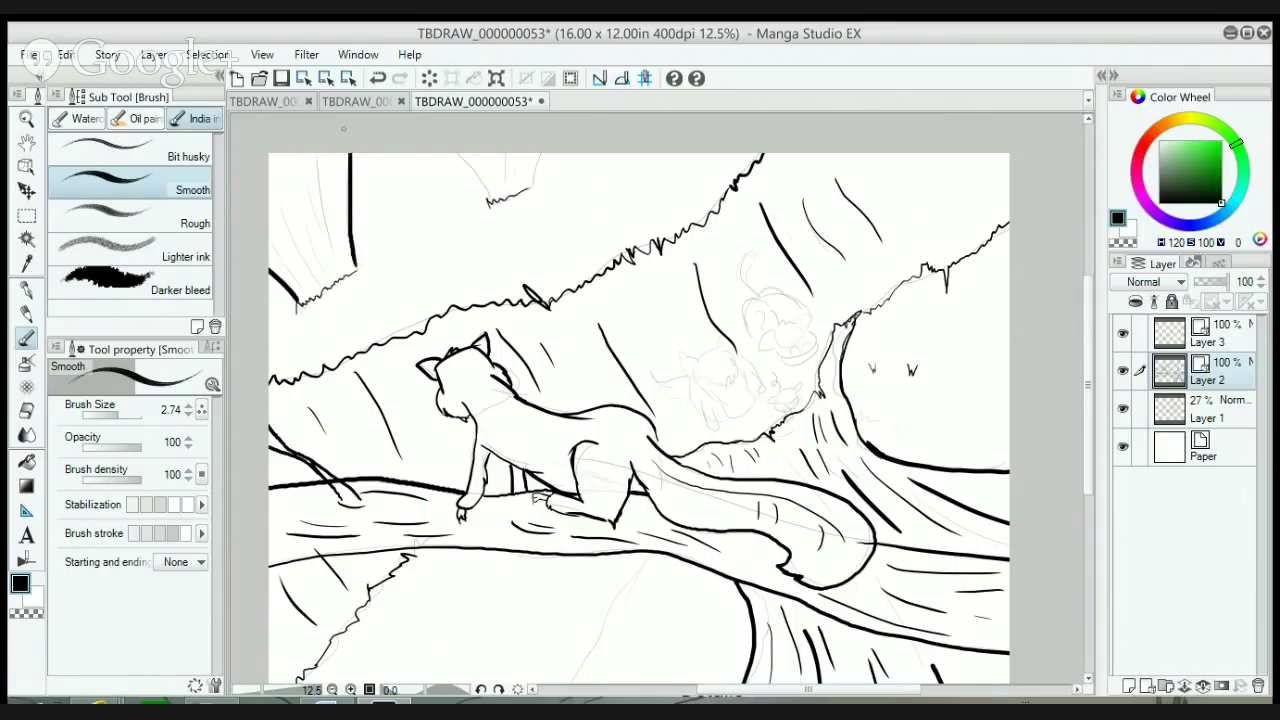
pyautogui.moveTo(268, 236)
pyautogui.mouseDown()
pyautogui.moveTo(308, 280)
pyautogui.moveTo(322, 153)
pyautogui.mouseUp()
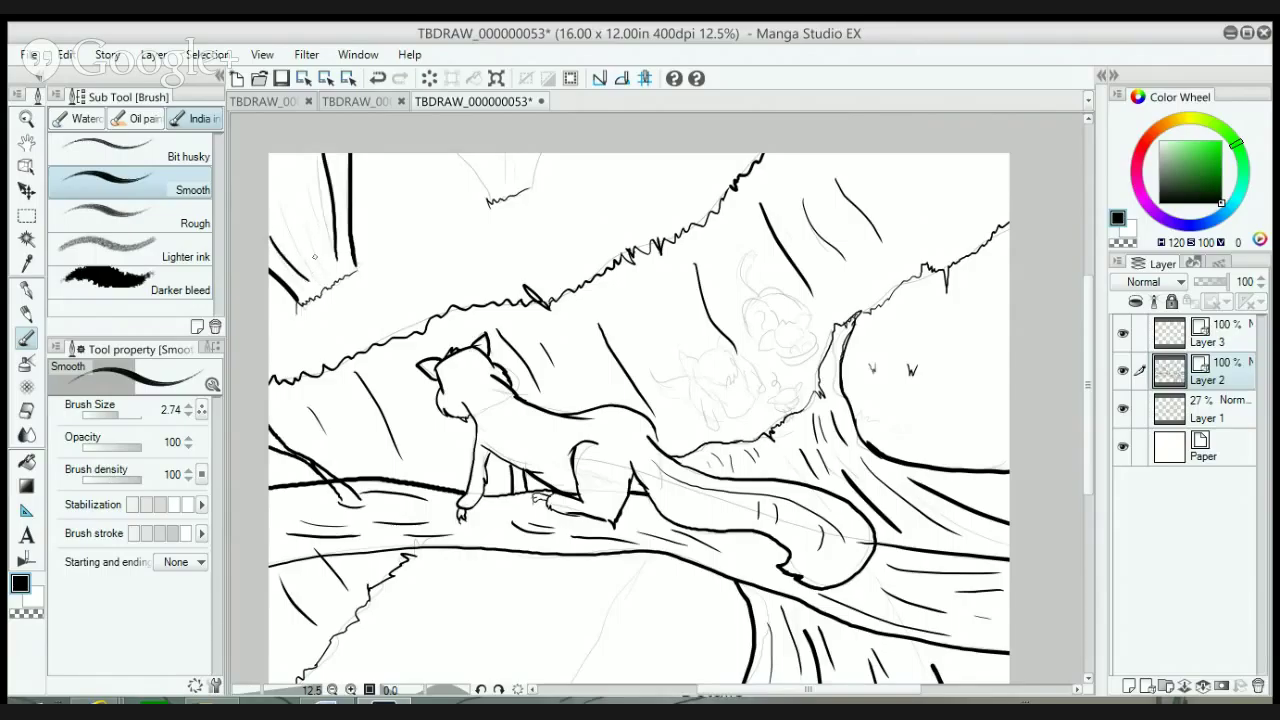
pyautogui.moveTo(316, 266); pyautogui.dragTo(293, 158)
pyautogui.moveTo(316, 280); pyautogui.dragTo(268, 162)
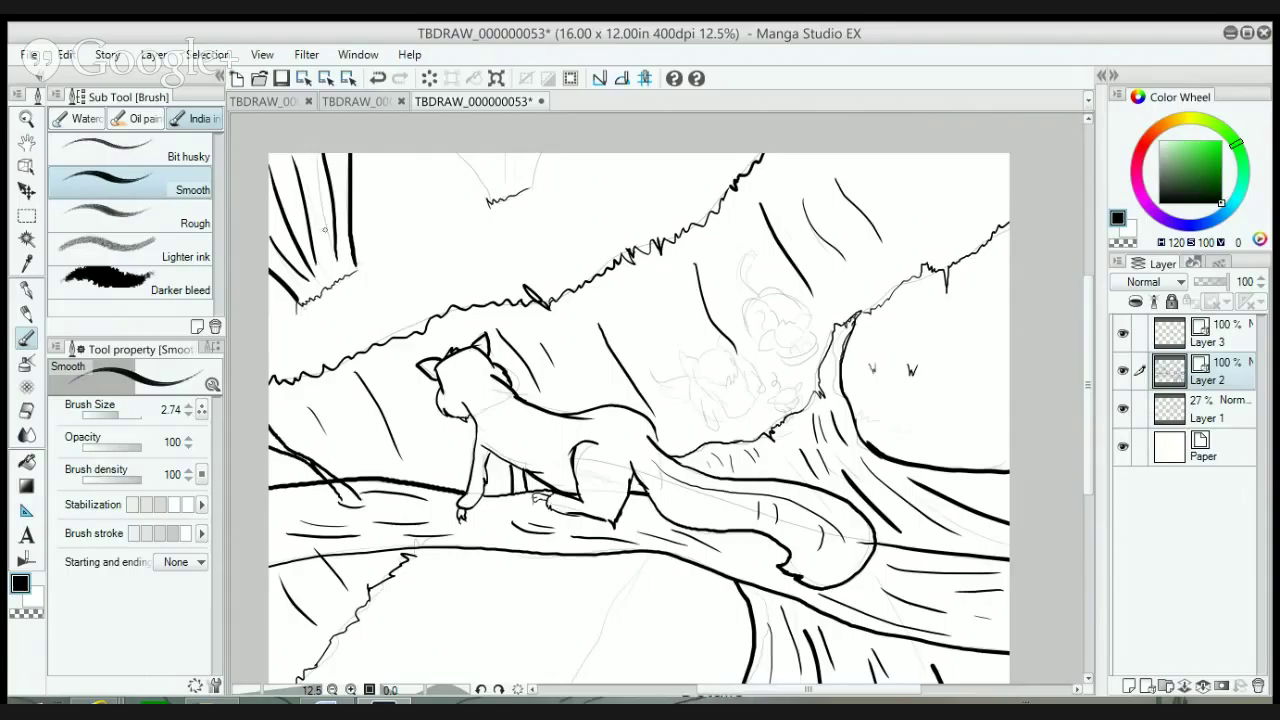
pyautogui.moveTo(326, 234); pyautogui.dragTo(304, 150)
pyautogui.hotkey('ctrl', 'z')
pyautogui.hotkey('ctrl', 'z')
pyautogui.hotkey('ctrl', 'z')
pyautogui.hotkey('ctrl', 'z')
pyautogui.hotkey('ctrl', 'z')
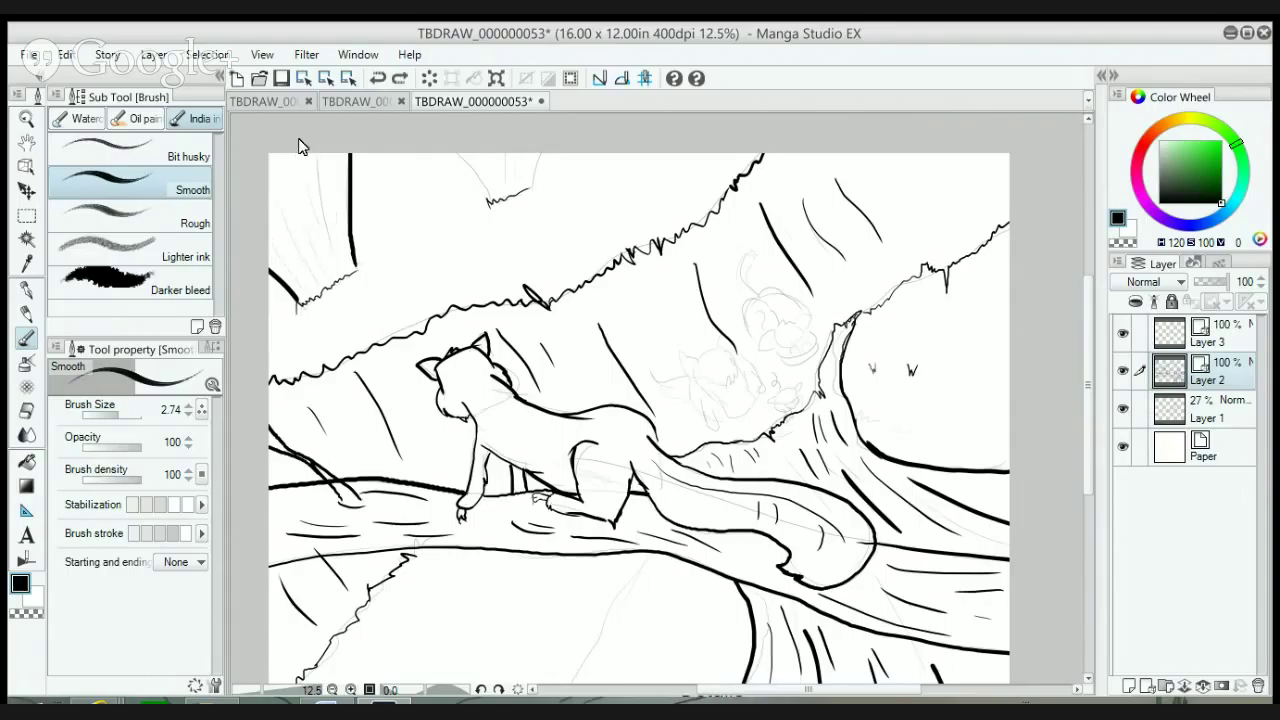
# - Ink thin lengthwise bark lines and a few curved cross strokes on the larger distant trunk
pyautogui.moveTo(320, 153); pyautogui.dragTo(329, 212)
pyautogui.moveTo(295, 151)
pyautogui.mouseDown()
pyautogui.moveTo(336, 279)
pyautogui.moveTo(318, 290)
pyautogui.mouseUp()
pyautogui.moveTo(313, 282); pyautogui.dragTo(309, 298)
pyautogui.moveTo(270, 176)
pyautogui.mouseDown()
pyautogui.moveTo(296, 228)
pyautogui.moveTo(294, 204)
pyautogui.moveTo(296, 282)
pyautogui.mouseUp()
pyautogui.moveTo(272, 264); pyautogui.dragTo(296, 272)
pyautogui.moveTo(348, 214)
pyautogui.mouseDown()
pyautogui.moveTo(331, 239)
pyautogui.moveTo(328, 225)
pyautogui.mouseUp()
pyautogui.moveTo(346, 166); pyautogui.dragTo(291, 213)
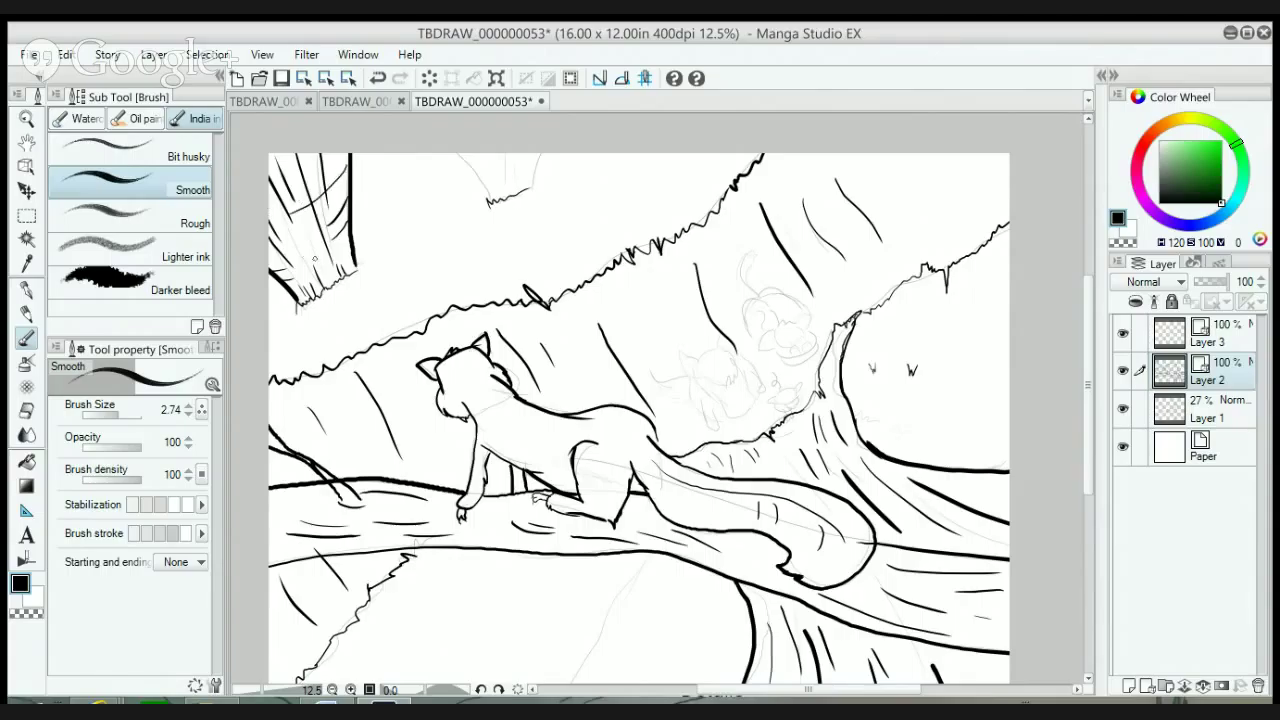
pyautogui.moveTo(314, 259); pyautogui.dragTo(336, 245)
# - Ink the sides and bark of the smaller distant trunk, plus short curved strokes across the stump's roots and lower trunk
pyautogui.moveTo(467, 153); pyautogui.dragTo(488, 200)
pyautogui.moveTo(536, 153)
pyautogui.mouseDown()
pyautogui.moveTo(530, 186)
pyautogui.moveTo(489, 156)
pyautogui.moveTo(499, 181)
pyautogui.moveTo(518, 156)
pyautogui.moveTo(510, 173)
pyautogui.moveTo(530, 183)
pyautogui.mouseUp()
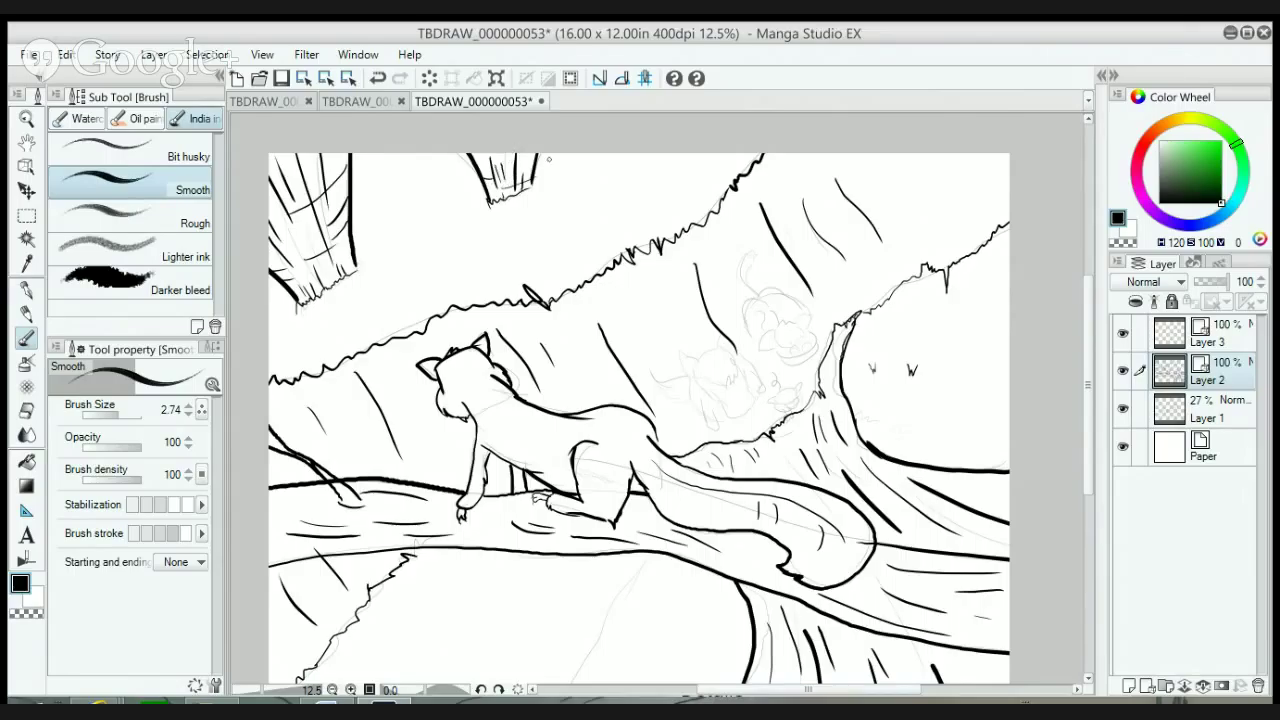
pyautogui.moveTo(832, 475)
pyautogui.mouseDown()
pyautogui.moveTo(882, 458)
pyautogui.moveTo(912, 522)
pyautogui.mouseUp()
pyautogui.moveTo(747, 671); pyautogui.dragTo(799, 637)
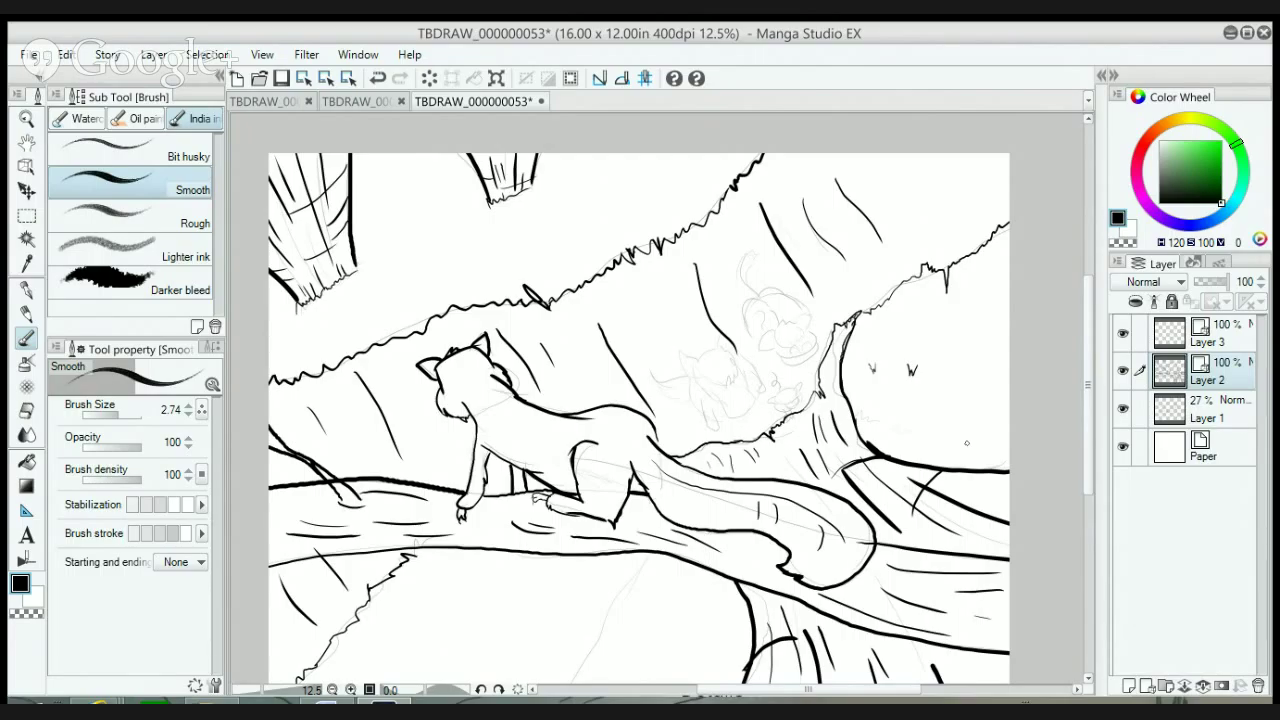
# - On Layer 3, with the Smooth brush at size 1.54, ink the horse's rounded head, jagged forelock and long muzzle over the sketch
pyautogui.click(1181, 341)
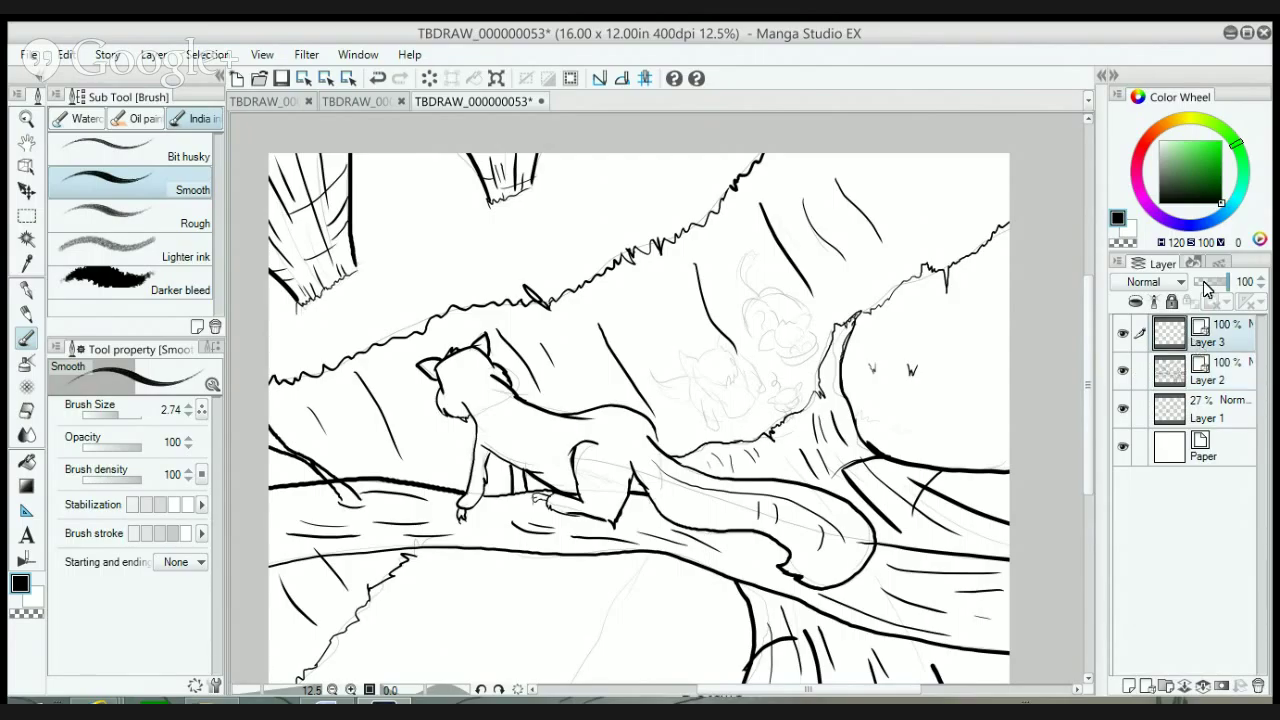
pyautogui.click(26, 118)
pyautogui.click(816, 366)
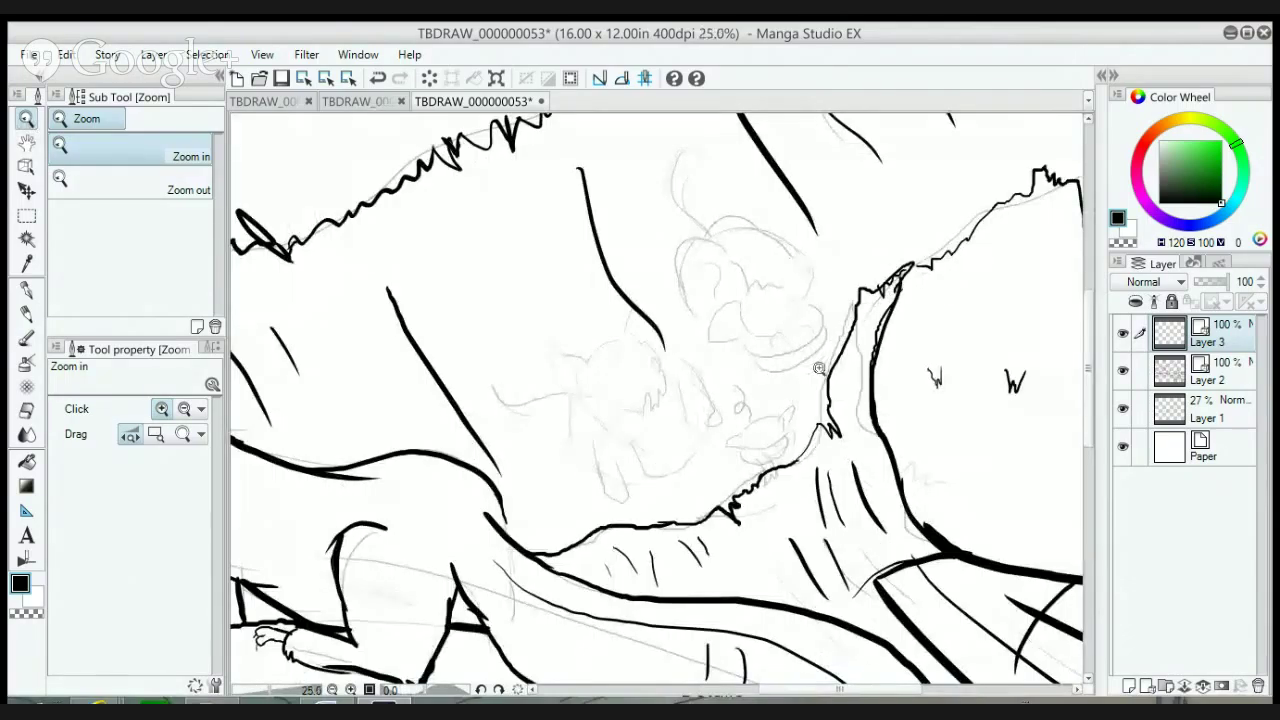
pyautogui.click(818, 368)
pyautogui.click(26, 338)
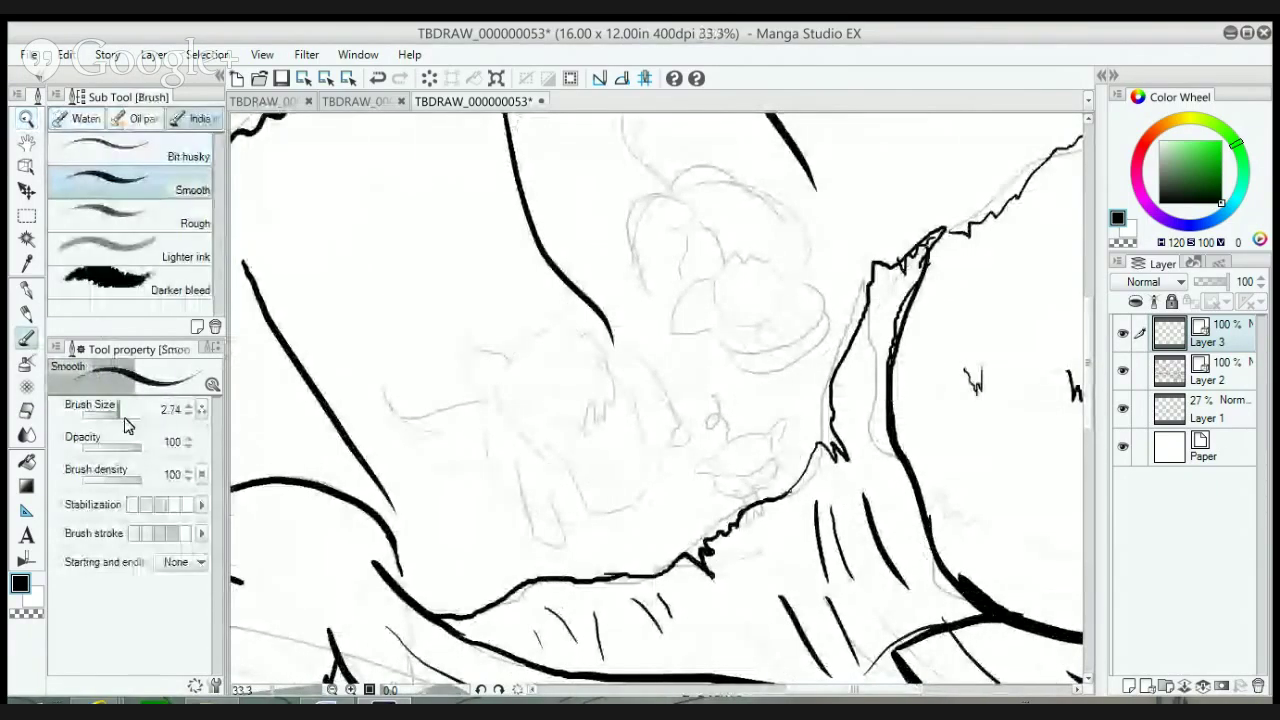
pyautogui.moveTo(126, 425); pyautogui.dragTo(120, 414)
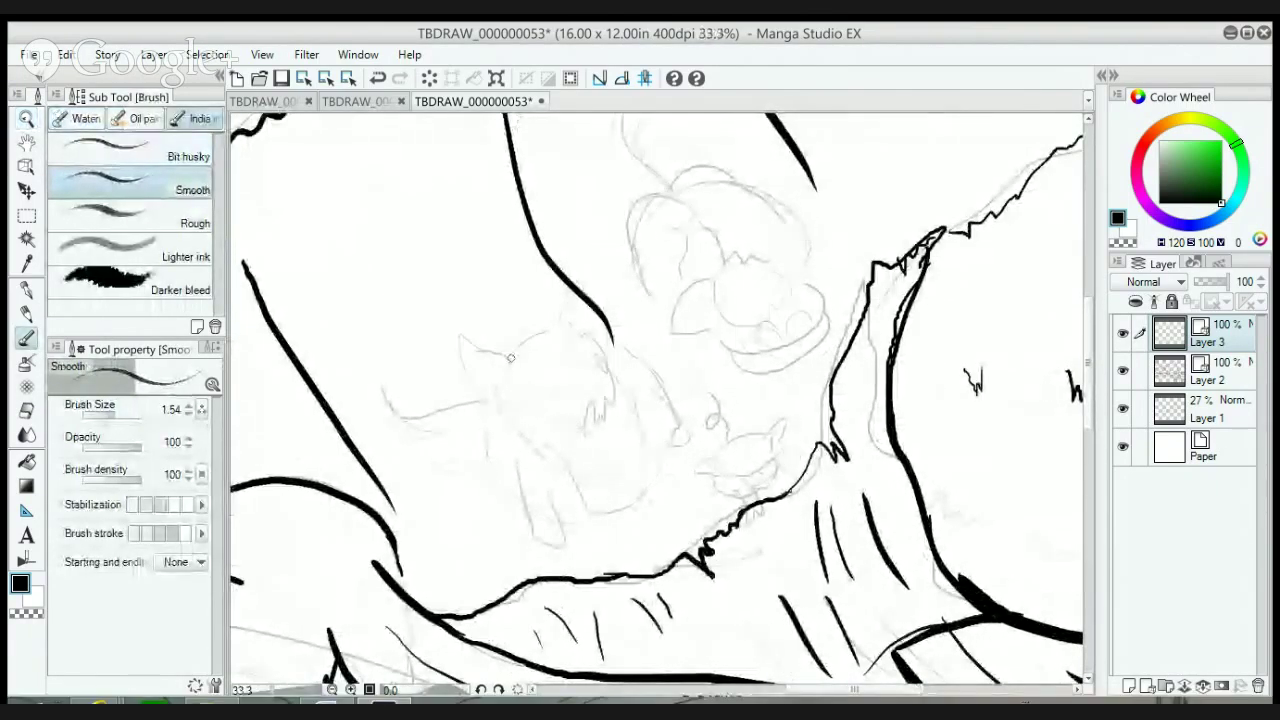
pyautogui.moveTo(510, 357)
pyautogui.mouseDown()
pyautogui.moveTo(516, 405)
pyautogui.moveTo(578, 436)
pyautogui.moveTo(610, 390)
pyautogui.moveTo(540, 328)
pyautogui.moveTo(578, 335)
pyautogui.moveTo(612, 400)
pyautogui.mouseUp()
pyautogui.moveTo(506, 388)
pyautogui.mouseDown()
pyautogui.moveTo(516, 430)
pyautogui.moveTo(567, 485)
pyautogui.mouseUp()
pyautogui.moveTo(614, 386); pyautogui.dragTo(636, 442)
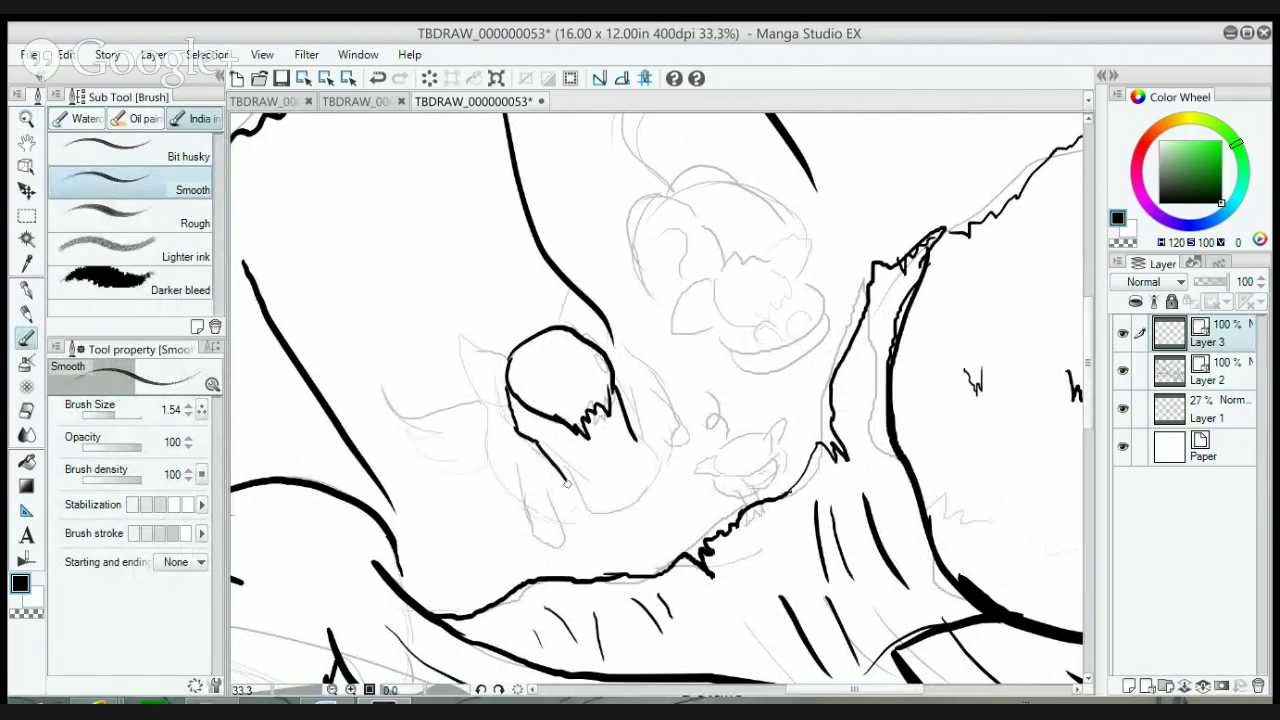
pyautogui.moveTo(567, 485)
pyautogui.mouseDown()
pyautogui.moveTo(622, 512)
pyautogui.moveTo(630, 430)
pyautogui.mouseUp()
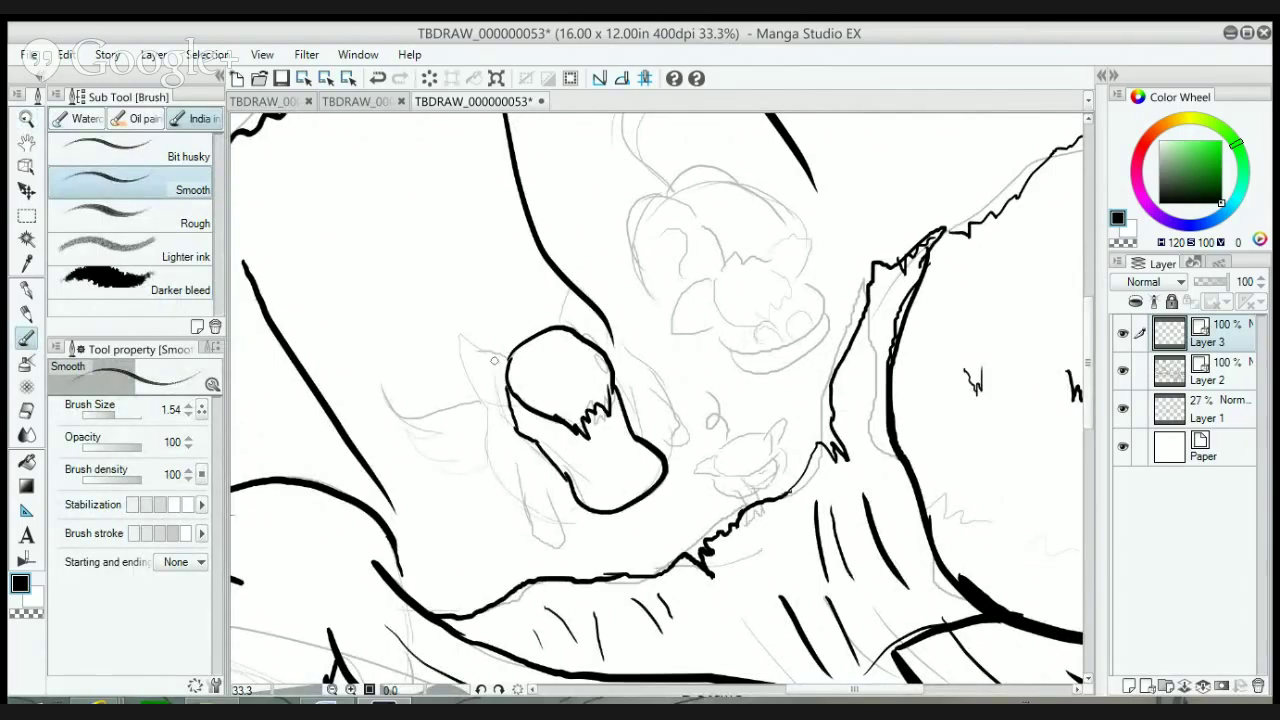
# - Ink the horse's two pointed ears, its body outline and the hoofed front leg
pyautogui.moveTo(505, 356)
pyautogui.mouseDown()
pyautogui.moveTo(458, 335)
pyautogui.moveTo(494, 412)
pyautogui.moveTo(512, 421)
pyautogui.mouseUp()
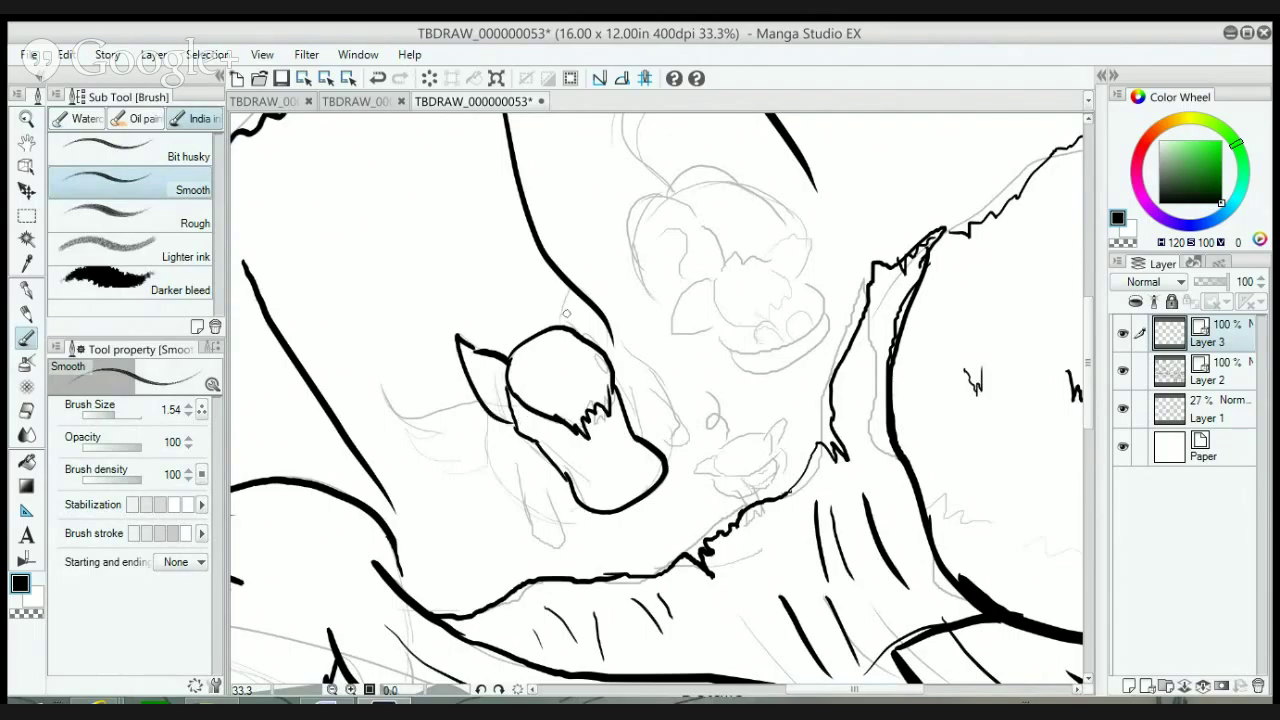
pyautogui.moveTo(558, 326)
pyautogui.mouseDown()
pyautogui.moveTo(569, 285)
pyautogui.moveTo(606, 347)
pyautogui.mouseUp()
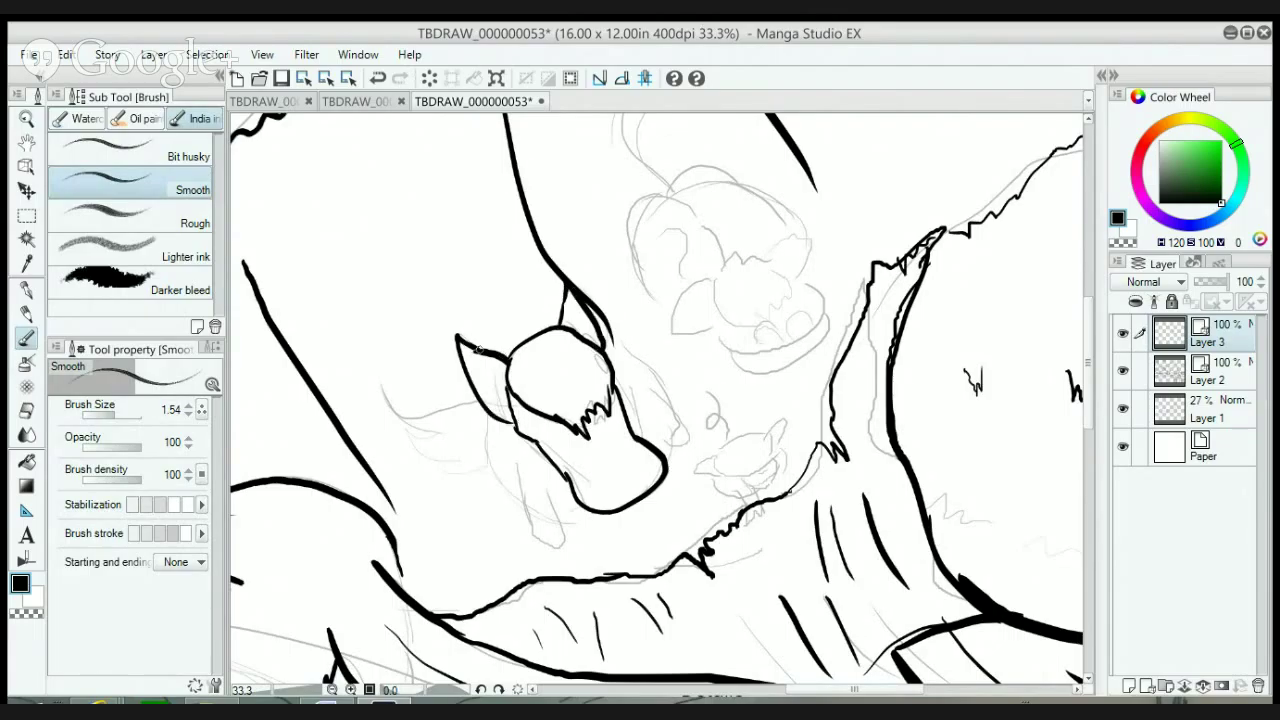
pyautogui.moveTo(519, 466)
pyautogui.mouseDown()
pyautogui.moveTo(532, 531)
pyautogui.moveTo(563, 545)
pyautogui.moveTo(548, 501)
pyautogui.moveTo(547, 532)
pyautogui.moveTo(525, 520)
pyautogui.moveTo(555, 522)
pyautogui.mouseUp()
pyautogui.moveTo(487, 415)
pyautogui.mouseDown()
pyautogui.moveTo(496, 472)
pyautogui.moveTo(522, 506)
pyautogui.moveTo(588, 508)
pyautogui.mouseUp()
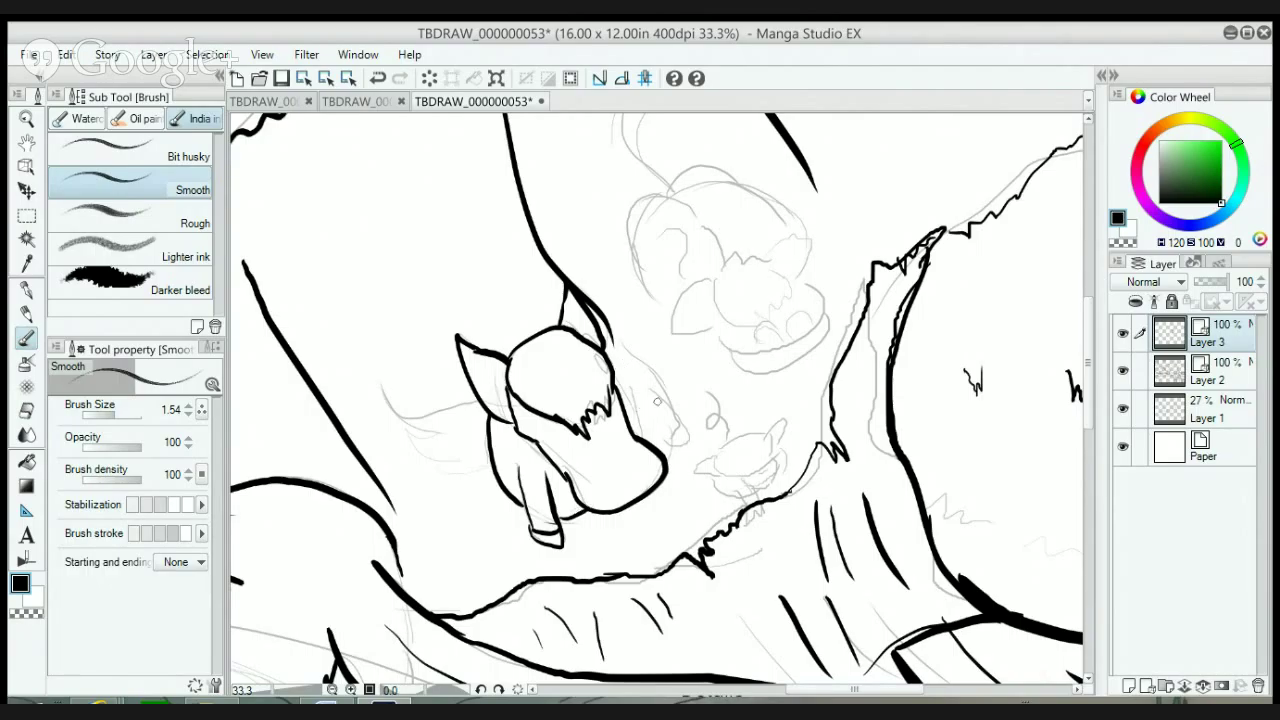
# - Ink the horse's other foreleg and bushy tail, and add the ragged muzzle patch after checking the coloured reference picture
pyautogui.moveTo(640, 386)
pyautogui.mouseDown()
pyautogui.moveTo(676, 420)
pyautogui.moveTo(668, 440)
pyautogui.moveTo(683, 440)
pyautogui.moveTo(642, 388)
pyautogui.mouseUp()
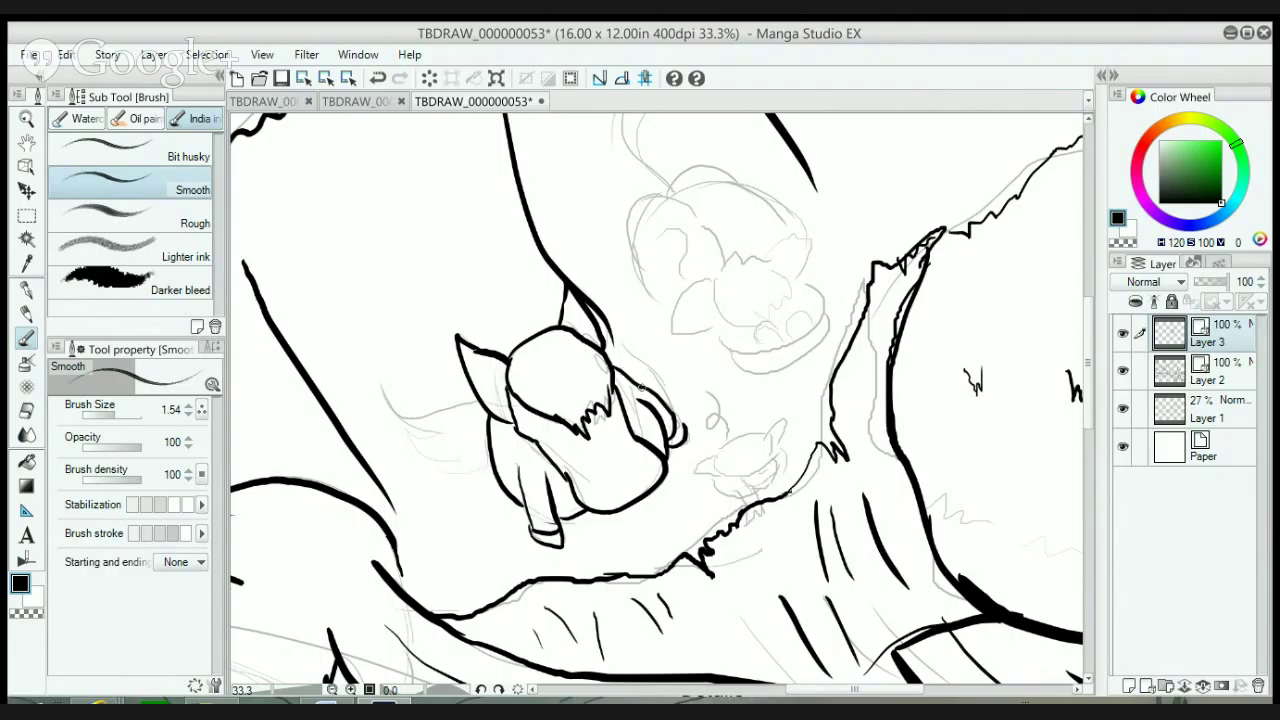
pyautogui.moveTo(478, 400)
pyautogui.mouseDown()
pyautogui.moveTo(429, 411)
pyautogui.moveTo(450, 438)
pyautogui.moveTo(440, 458)
pyautogui.moveTo(466, 470)
pyautogui.moveTo(490, 451)
pyautogui.mouseUp()
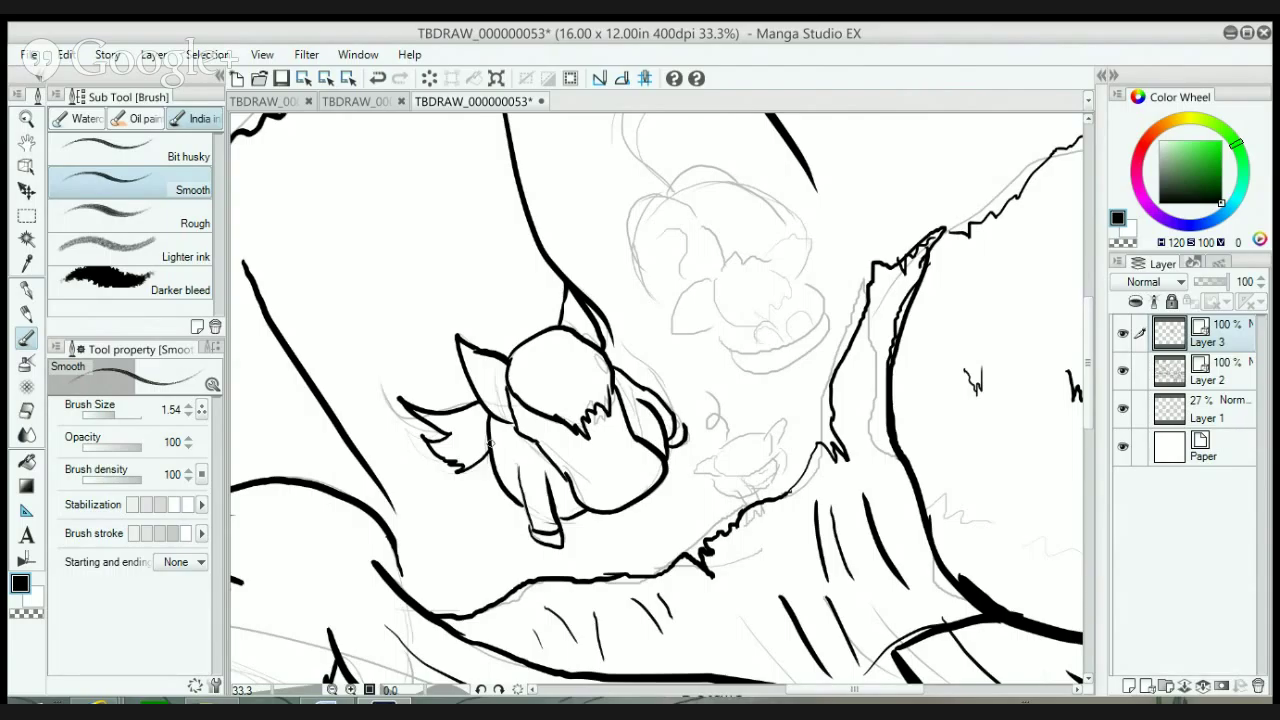
pyautogui.click(293, 102)
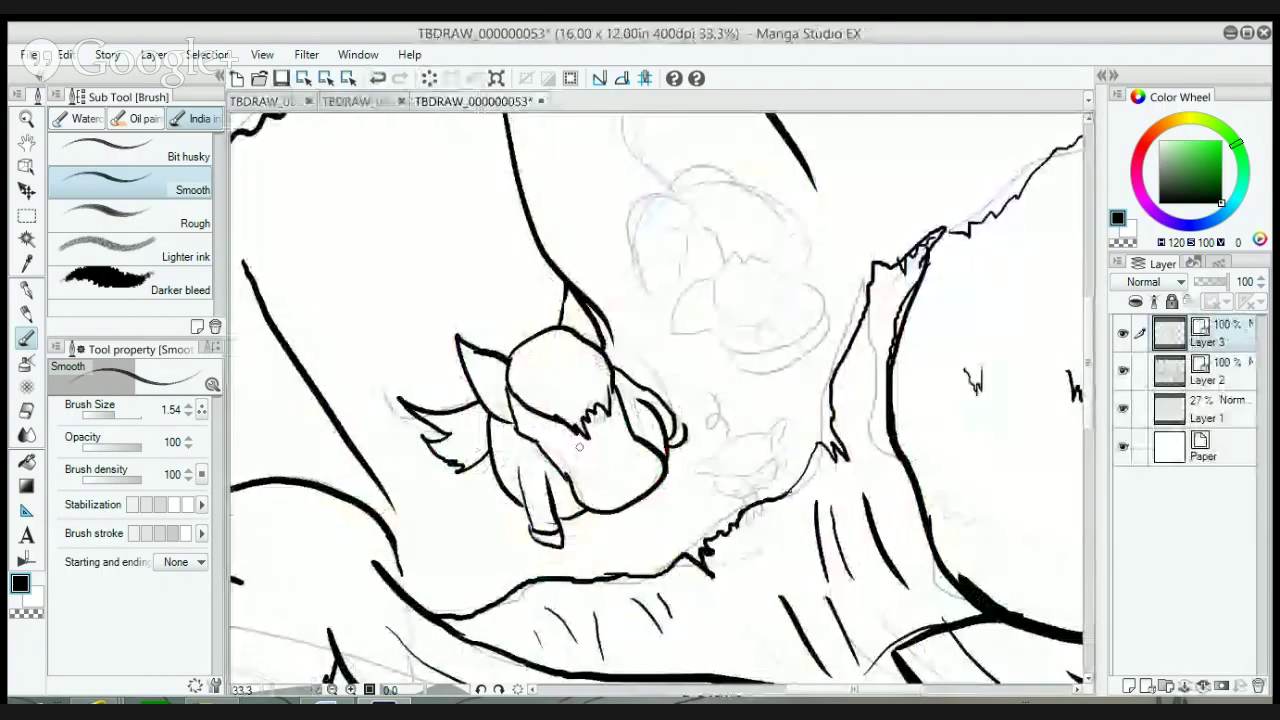
pyautogui.moveTo(583, 436)
pyautogui.mouseDown()
pyautogui.moveTo(590, 464)
pyautogui.moveTo(617, 470)
pyautogui.moveTo(612, 432)
pyautogui.moveTo(597, 421)
pyautogui.moveTo(583, 436)
pyautogui.mouseUp()
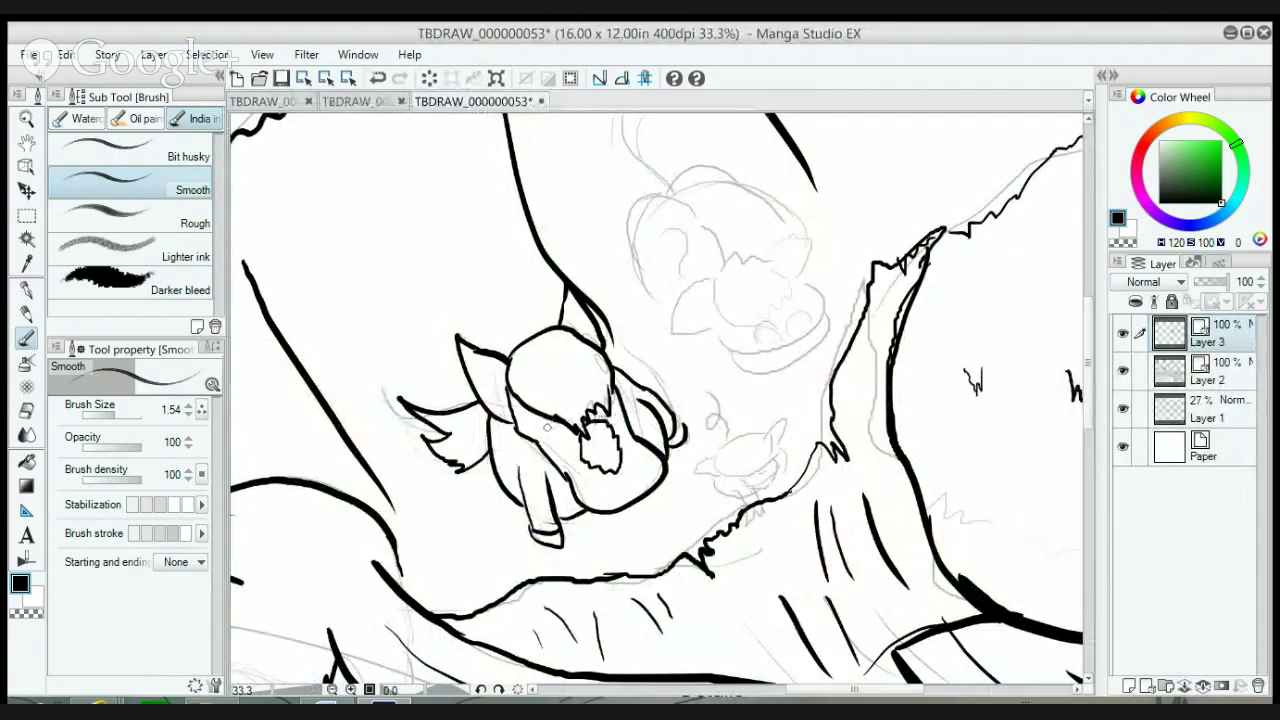
pyautogui.moveTo(560, 432)
pyautogui.mouseDown()
pyautogui.moveTo(553, 424)
pyautogui.moveTo(557, 454)
pyautogui.moveTo(563, 441)
pyautogui.mouseUp()
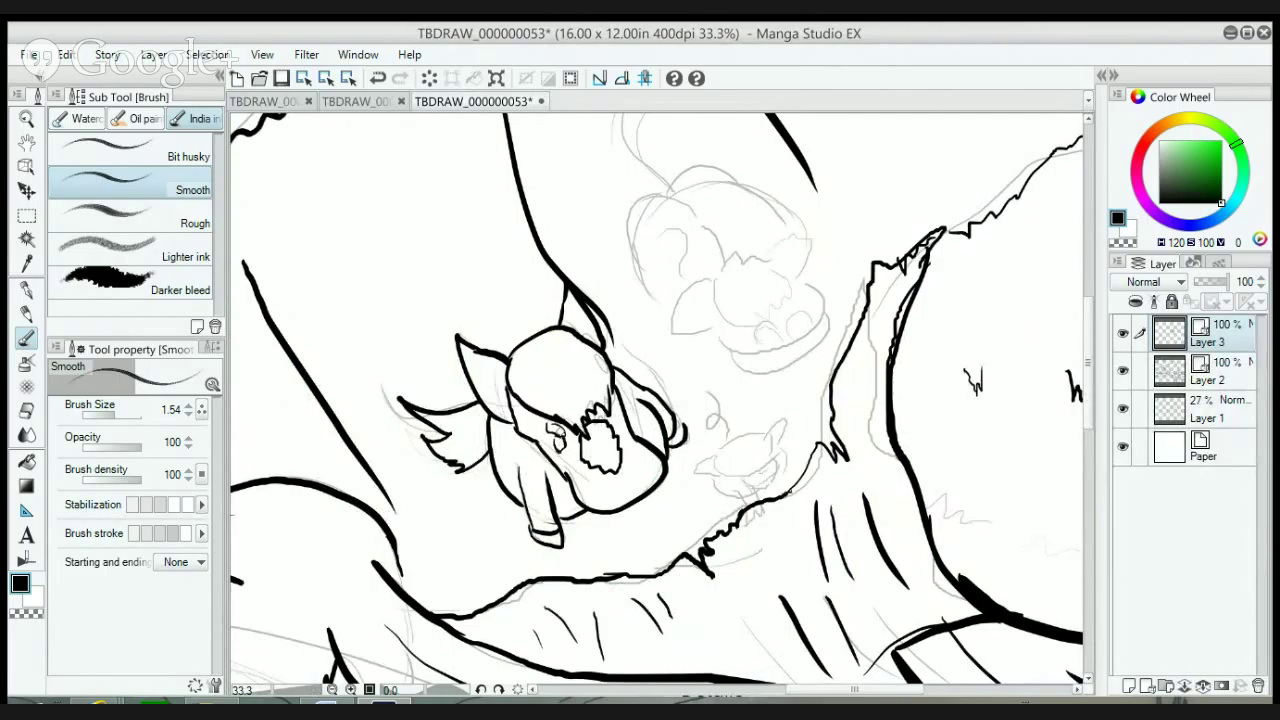
pyautogui.click(106, 57)
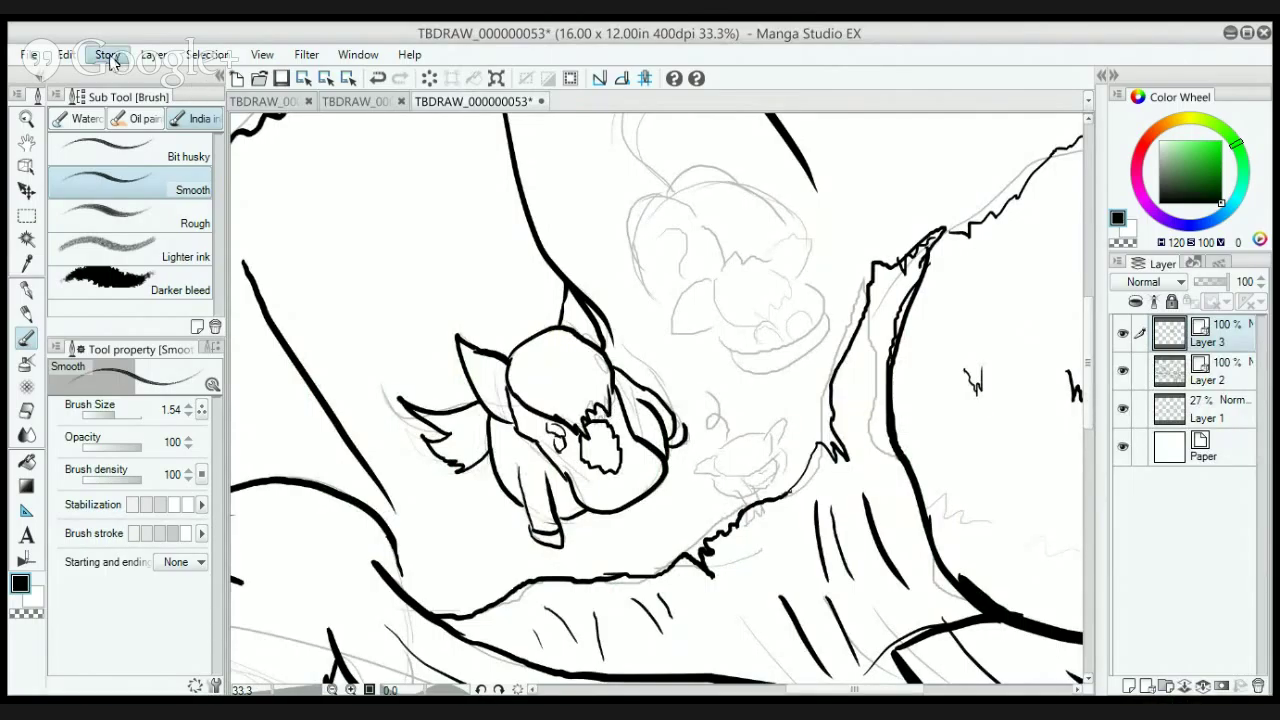
pyautogui.moveTo(62, 54)
pyautogui.click(90, 72)
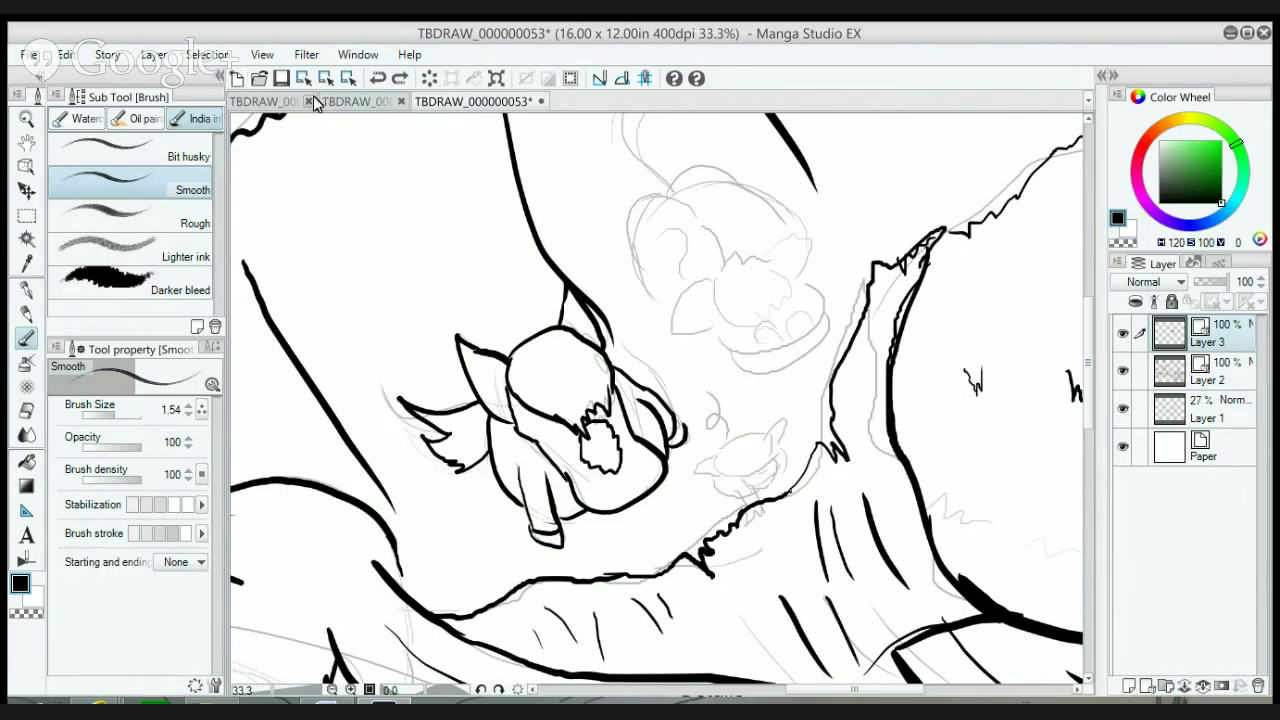
# - Check the horse's markings in TBDRAW_000000029b.jpg and ink a ragged patch on its front leg
pyautogui.click(277, 100)
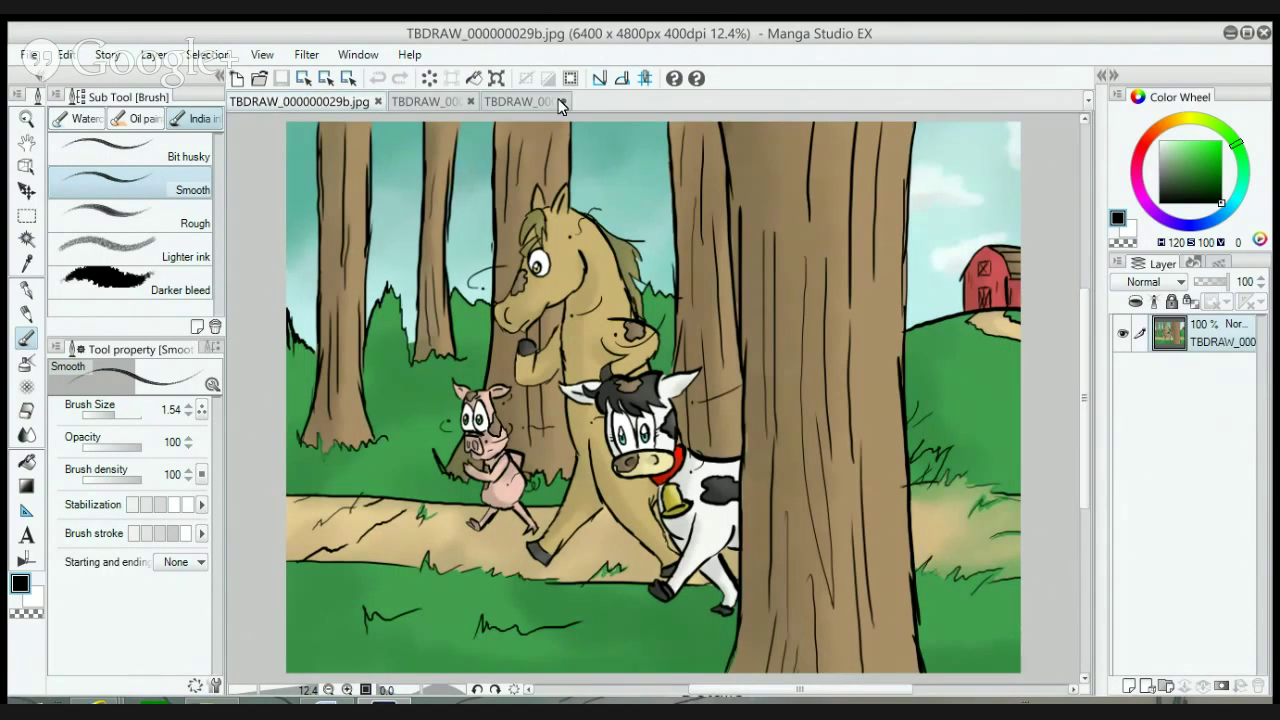
pyautogui.click(527, 102)
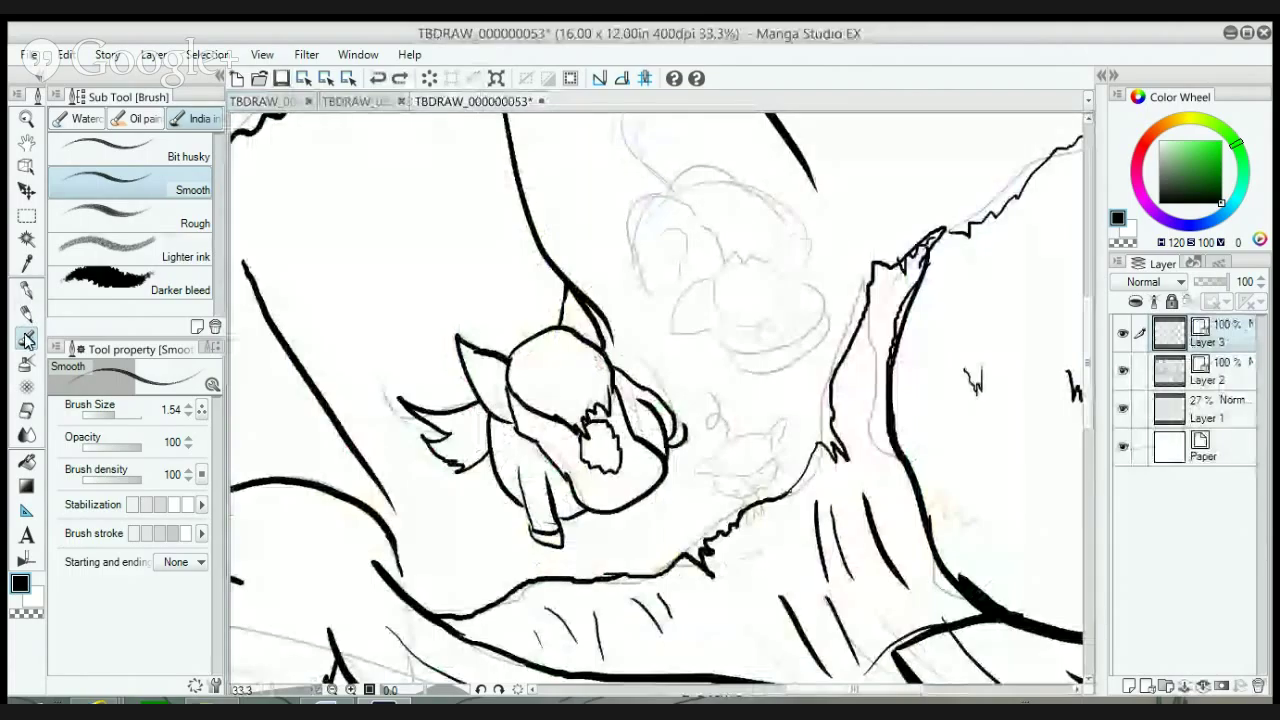
pyautogui.moveTo(532, 486)
pyautogui.mouseDown()
pyautogui.moveTo(542, 514)
pyautogui.moveTo(528, 514)
pyautogui.mouseUp()
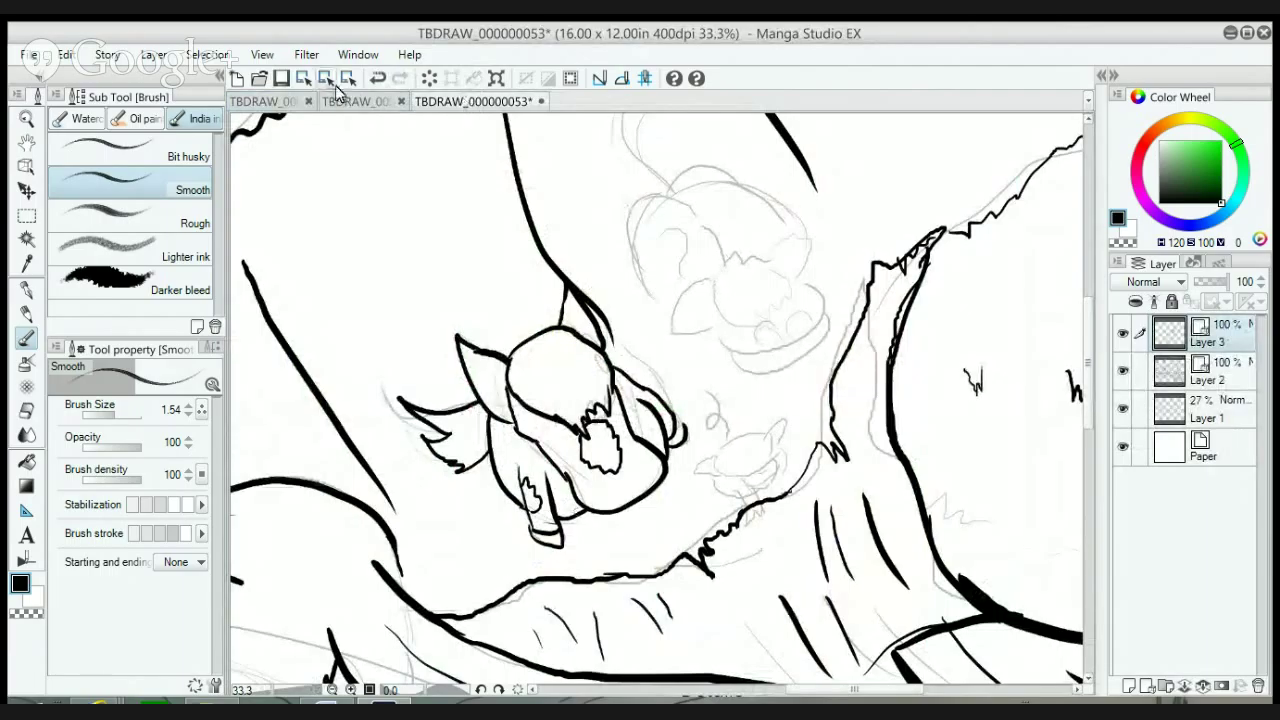
# - Check the cow in TBDRAW_000000029b.jpg and ink the round top of its head with the jagged hair patch
pyautogui.click(283, 104)
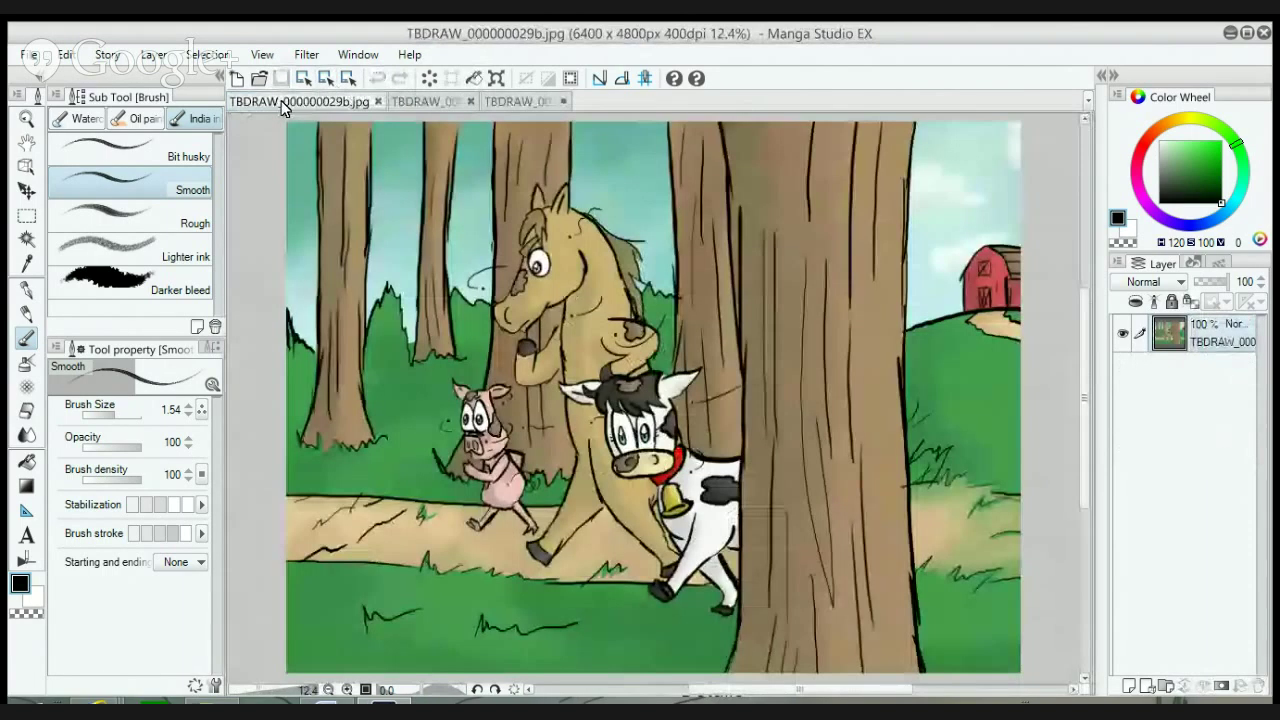
pyautogui.click(499, 103)
pyautogui.moveTo(719, 274)
pyautogui.mouseDown()
pyautogui.moveTo(712, 298)
pyautogui.moveTo(726, 322)
pyautogui.moveTo(758, 325)
pyautogui.moveTo(783, 303)
pyautogui.moveTo(781, 275)
pyautogui.moveTo(748, 256)
pyautogui.moveTo(788, 287)
pyautogui.moveTo(734, 283)
pyautogui.moveTo(733, 308)
pyautogui.moveTo(764, 304)
pyautogui.moveTo(762, 273)
pyautogui.moveTo(730, 284)
pyautogui.mouseUp()
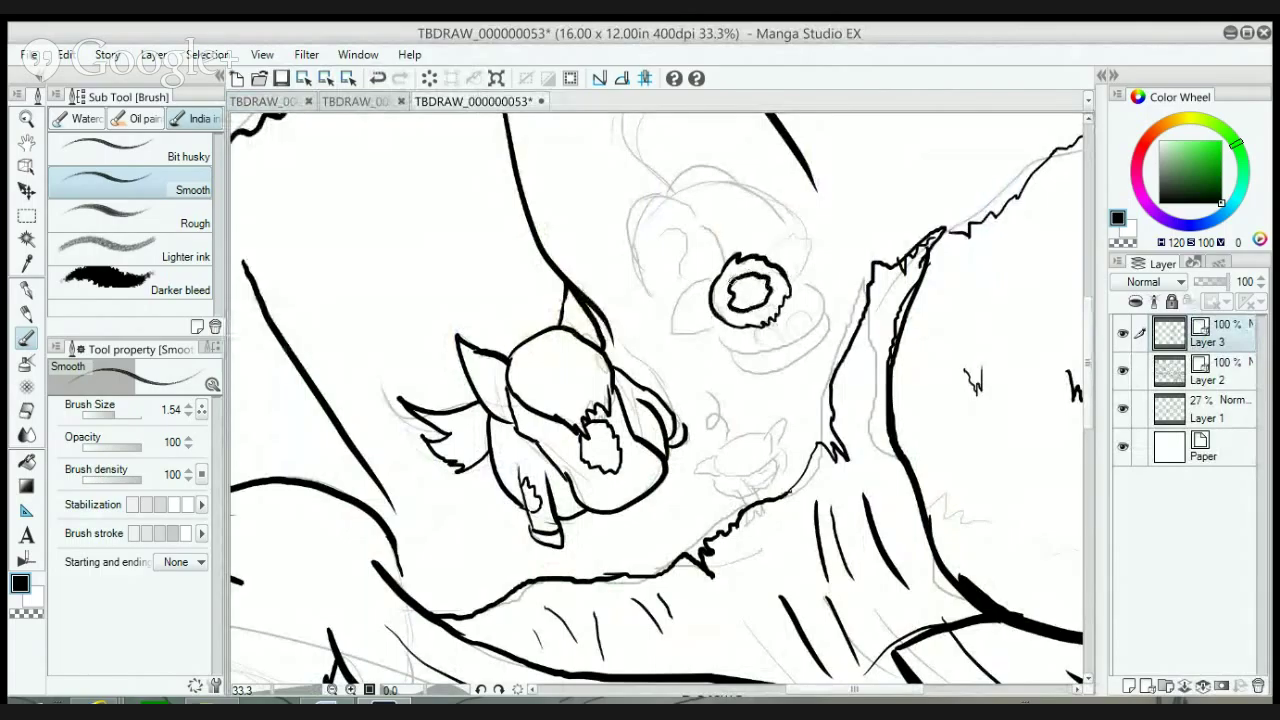
# - Check the cow in the reference picture again and ink its two ears, face and wide curved muzzle
pyautogui.click(262, 100)
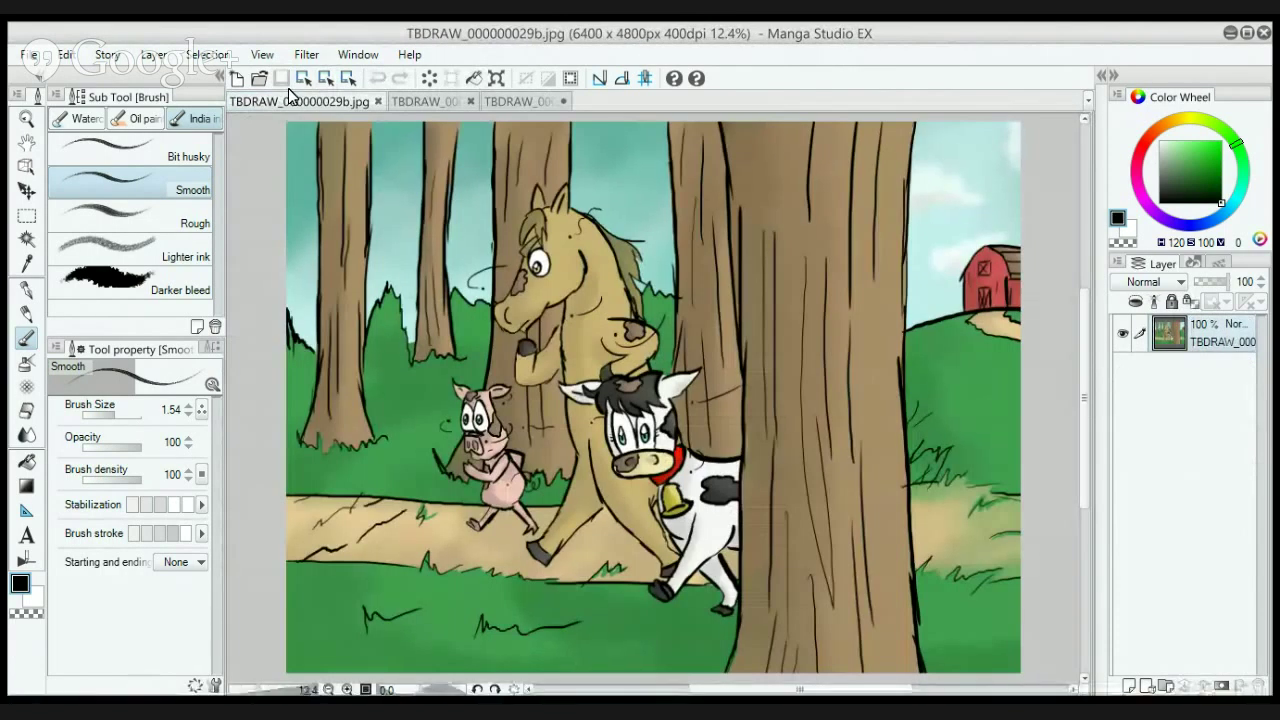
pyautogui.click(566, 102)
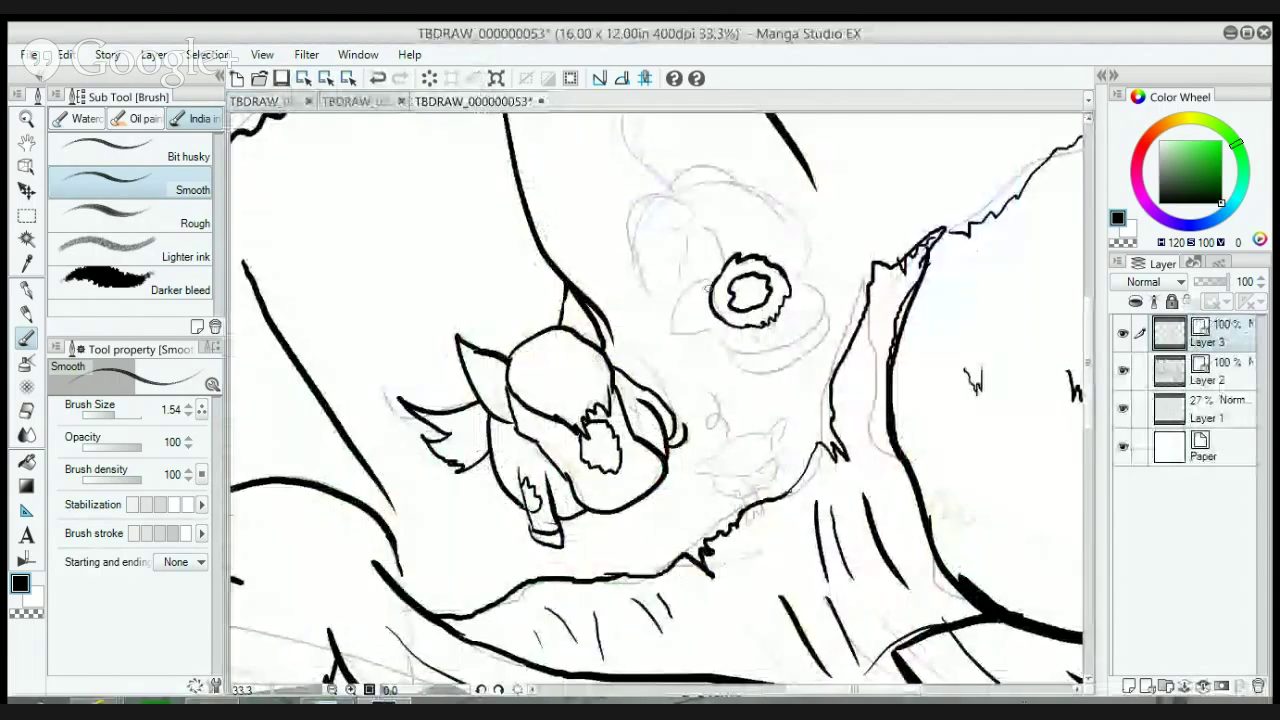
pyautogui.moveTo(664, 329); pyautogui.dragTo(712, 314)
pyautogui.moveTo(766, 262)
pyautogui.mouseDown()
pyautogui.moveTo(786, 248)
pyautogui.moveTo(805, 270)
pyautogui.moveTo(790, 284)
pyautogui.mouseUp()
pyautogui.moveTo(714, 314)
pyautogui.mouseDown()
pyautogui.moveTo(725, 343)
pyautogui.moveTo(771, 341)
pyautogui.moveTo(809, 280)
pyautogui.mouseUp()
pyautogui.moveTo(730, 352)
pyautogui.mouseDown()
pyautogui.moveTo(793, 353)
pyautogui.moveTo(806, 298)
pyautogui.mouseUp()
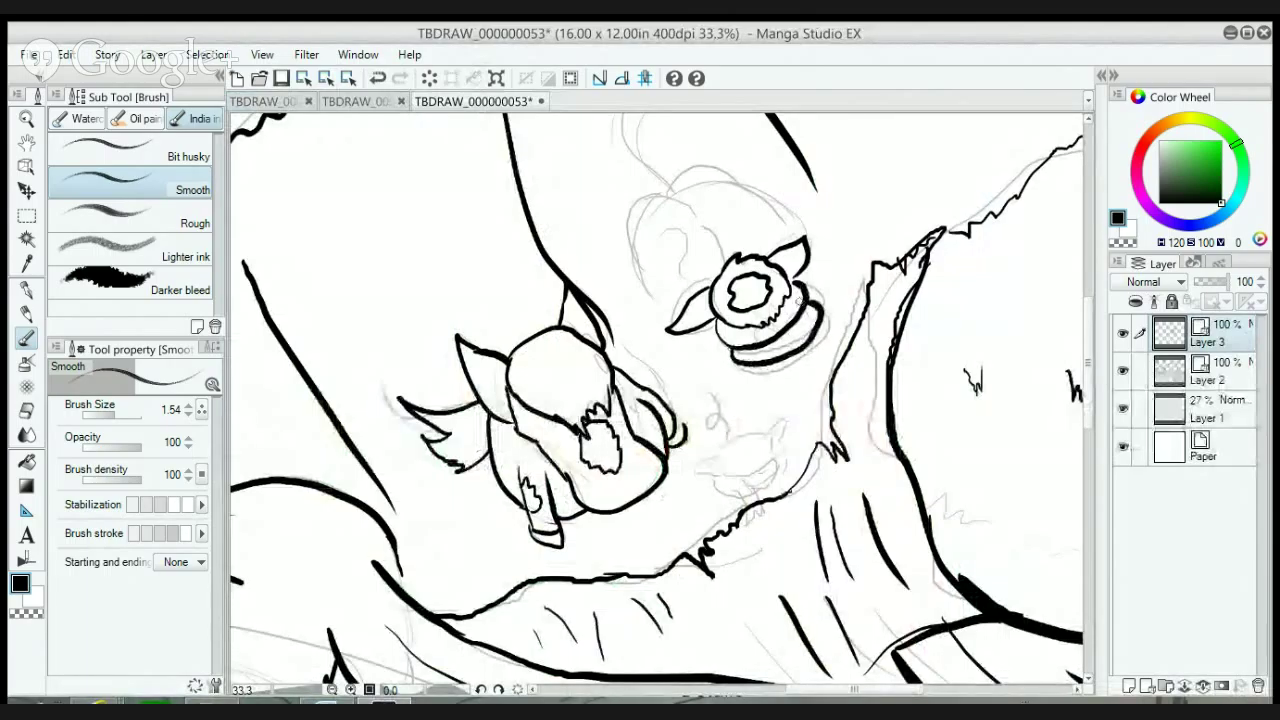
# - Check the cow in the reference drawings and ink its rounded hindquarters and both sides of its back
pyautogui.click(273, 101)
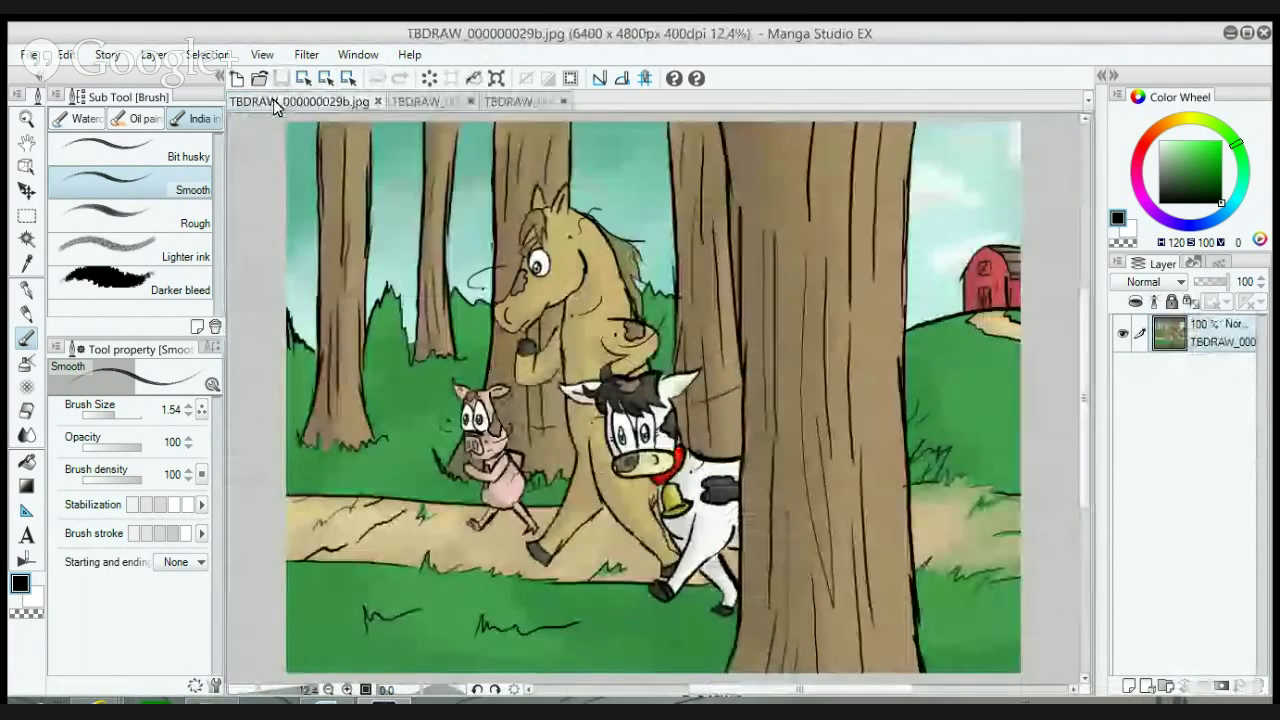
pyautogui.click(500, 100)
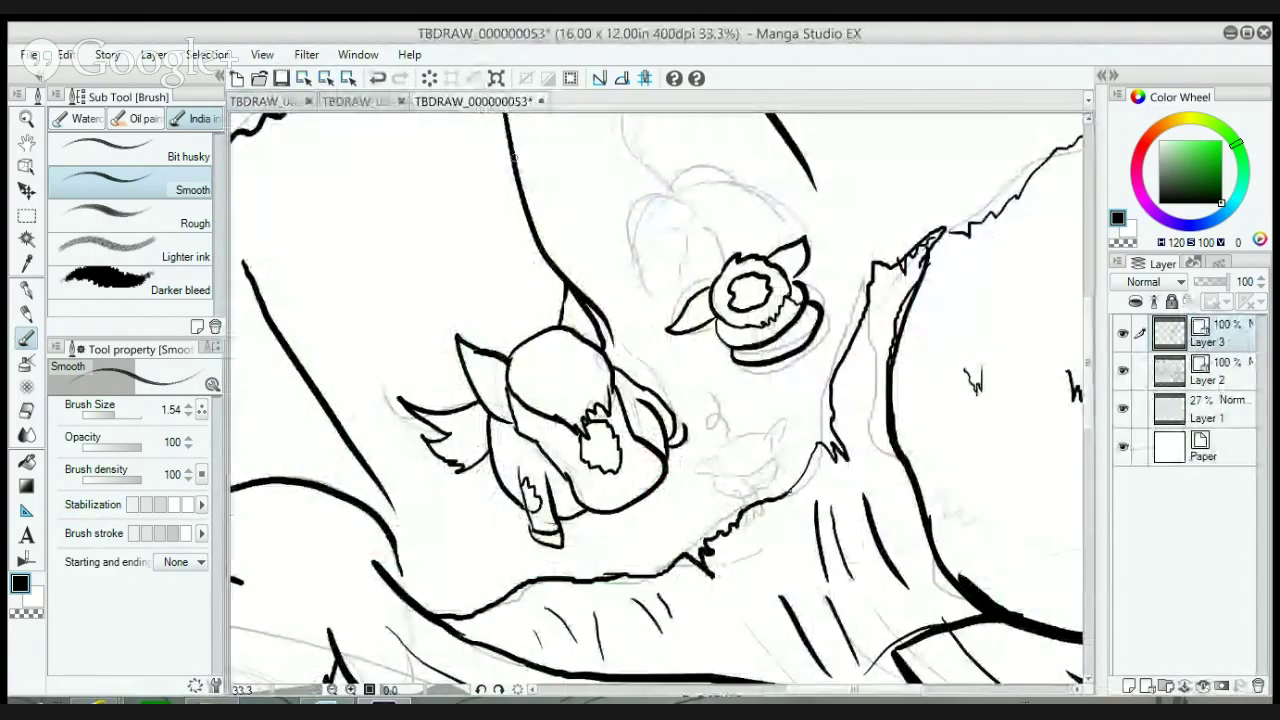
pyautogui.click(268, 101)
pyautogui.click(360, 101)
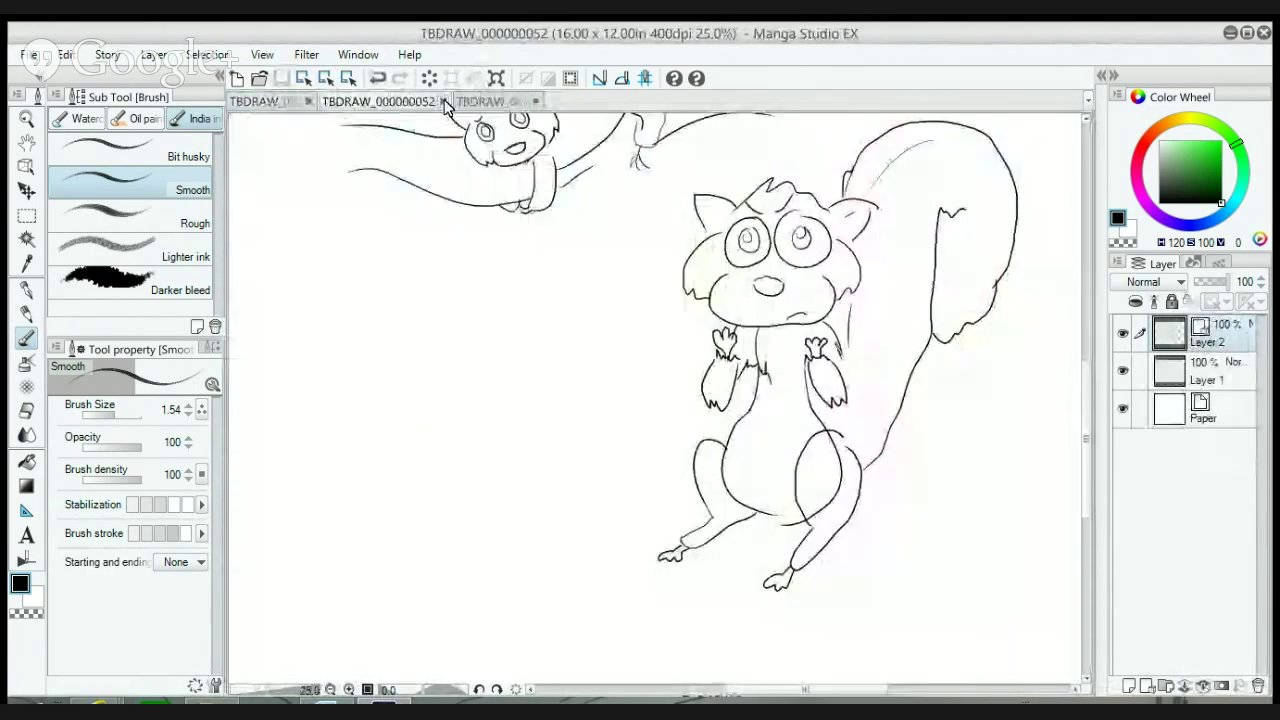
pyautogui.click(495, 101)
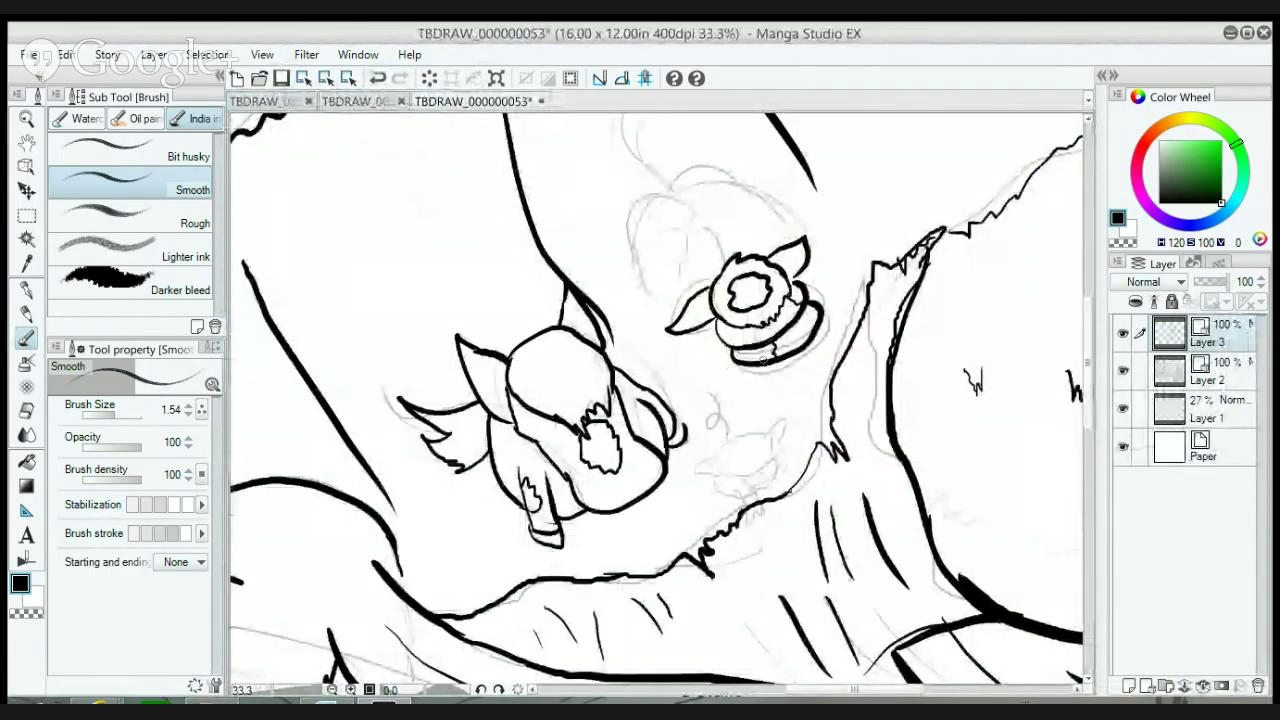
pyautogui.moveTo(628, 240)
pyautogui.mouseDown()
pyautogui.moveTo(634, 200)
pyautogui.moveTo(680, 200)
pyautogui.moveTo(672, 186)
pyautogui.moveTo(721, 180)
pyautogui.mouseUp()
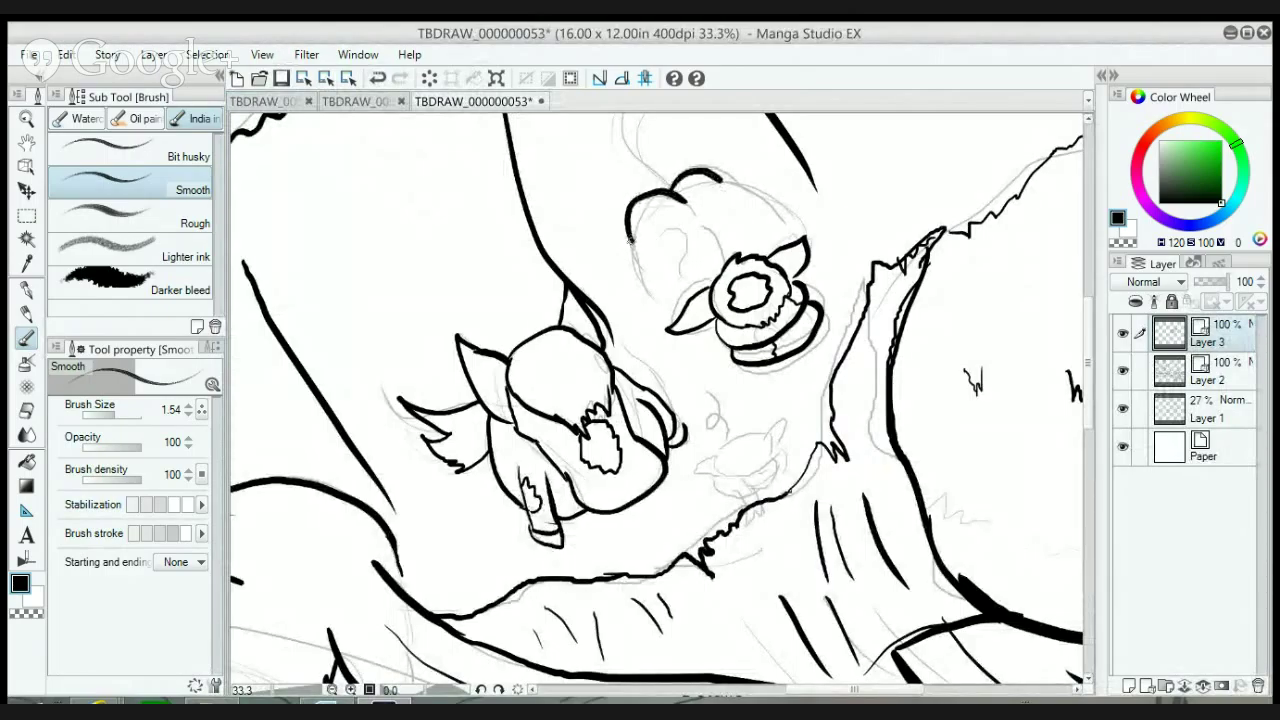
pyautogui.moveTo(628, 234)
pyautogui.mouseDown()
pyautogui.moveTo(653, 248)
pyautogui.moveTo(682, 303)
pyautogui.mouseUp()
pyautogui.moveTo(724, 182); pyautogui.dragTo(796, 234)
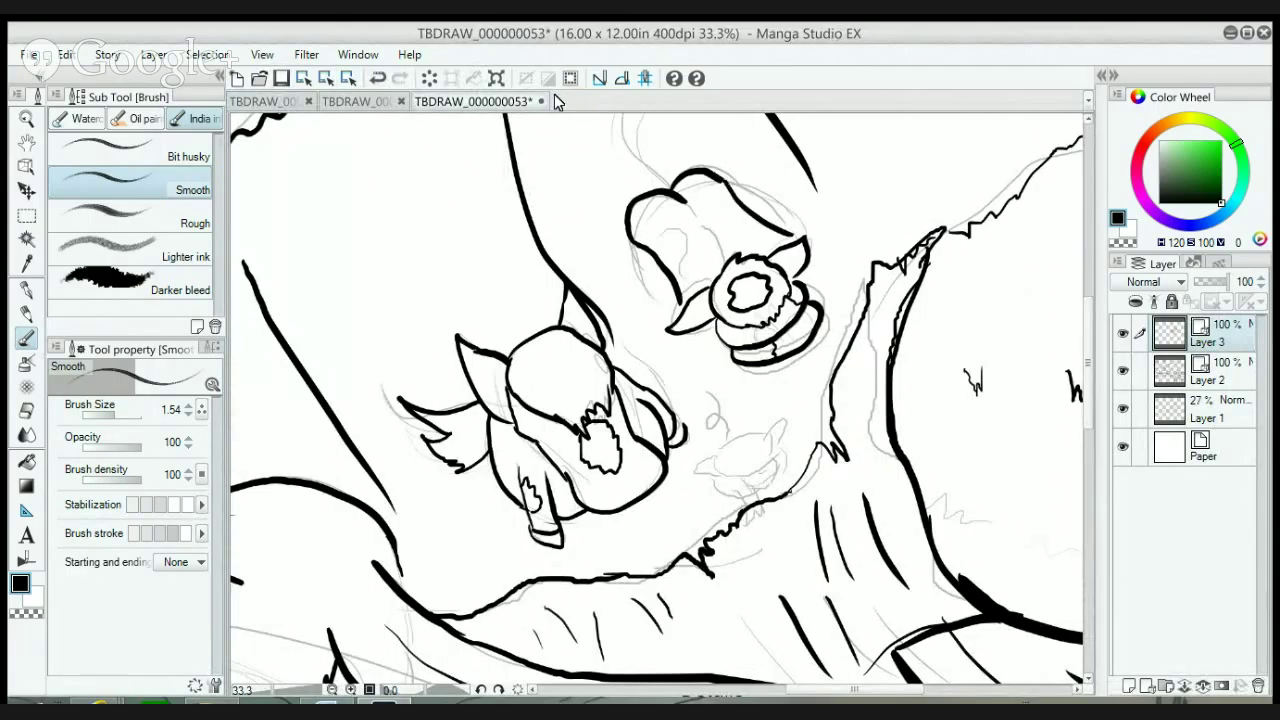
# - Check the cow's markings in TBDRAW_000000029b.jpg and ink a ragged patch along the edge of its back
pyautogui.click(316, 101)
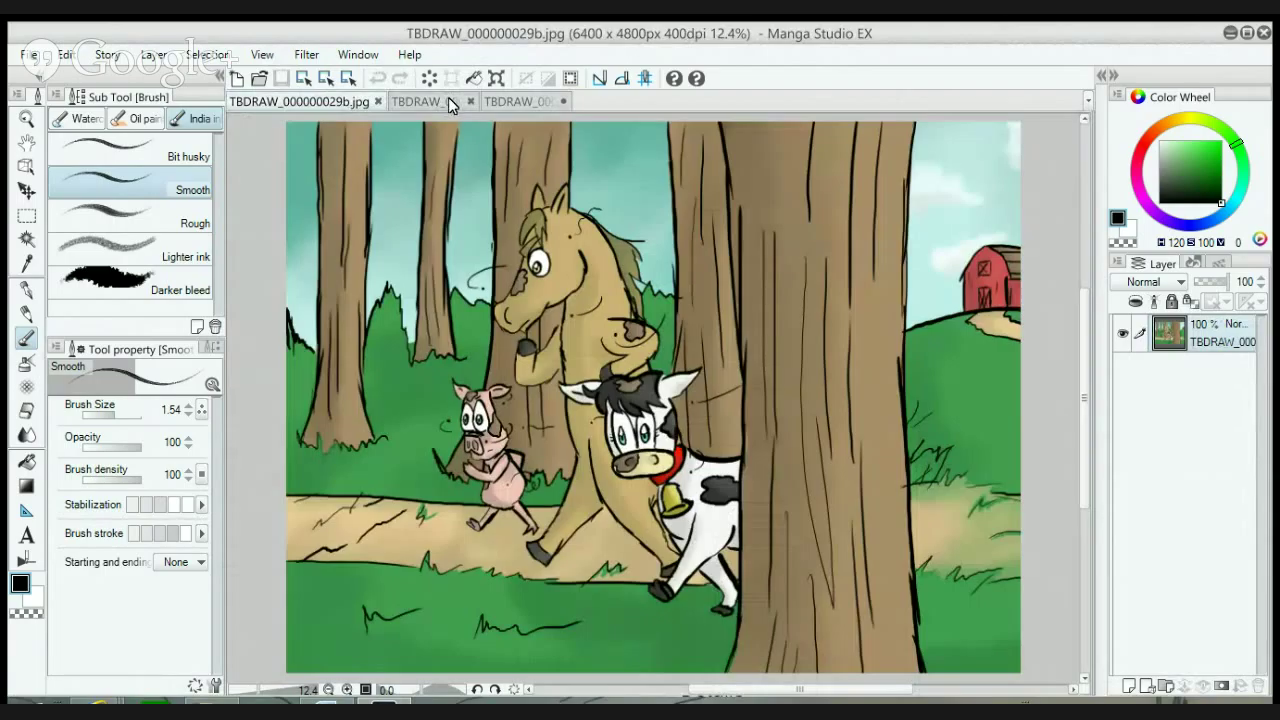
pyautogui.click(497, 101)
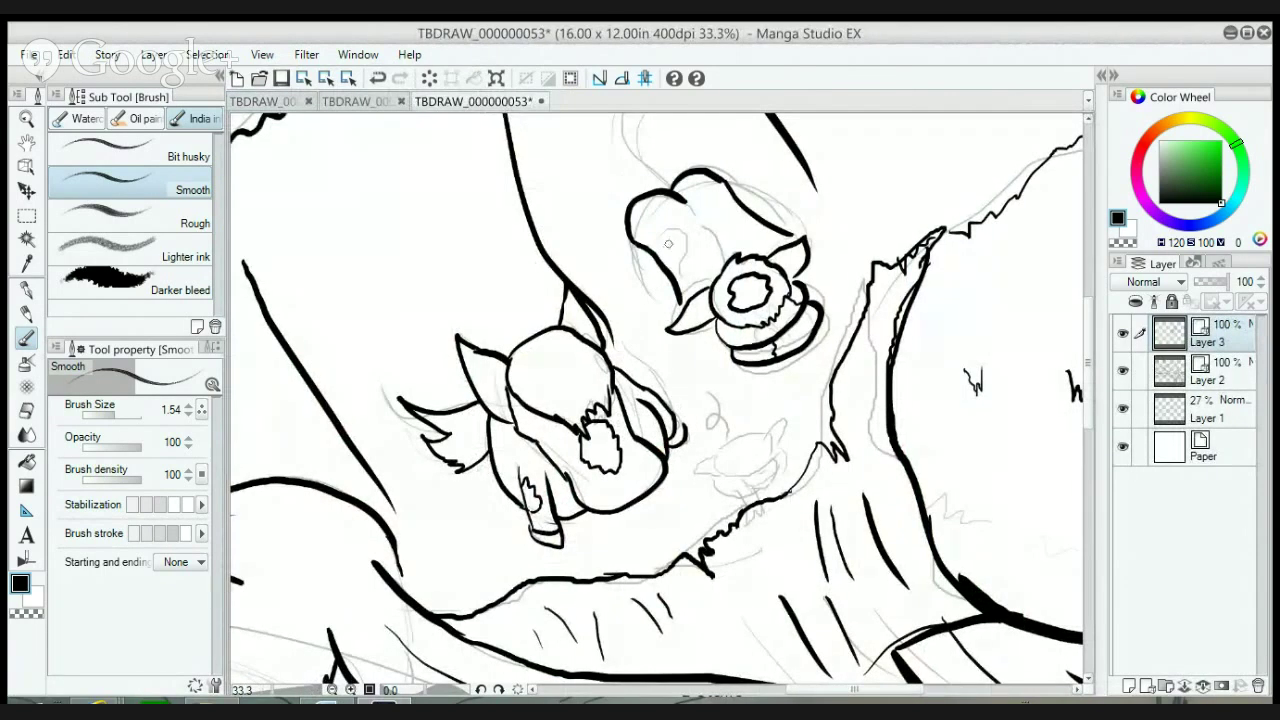
pyautogui.click(393, 103)
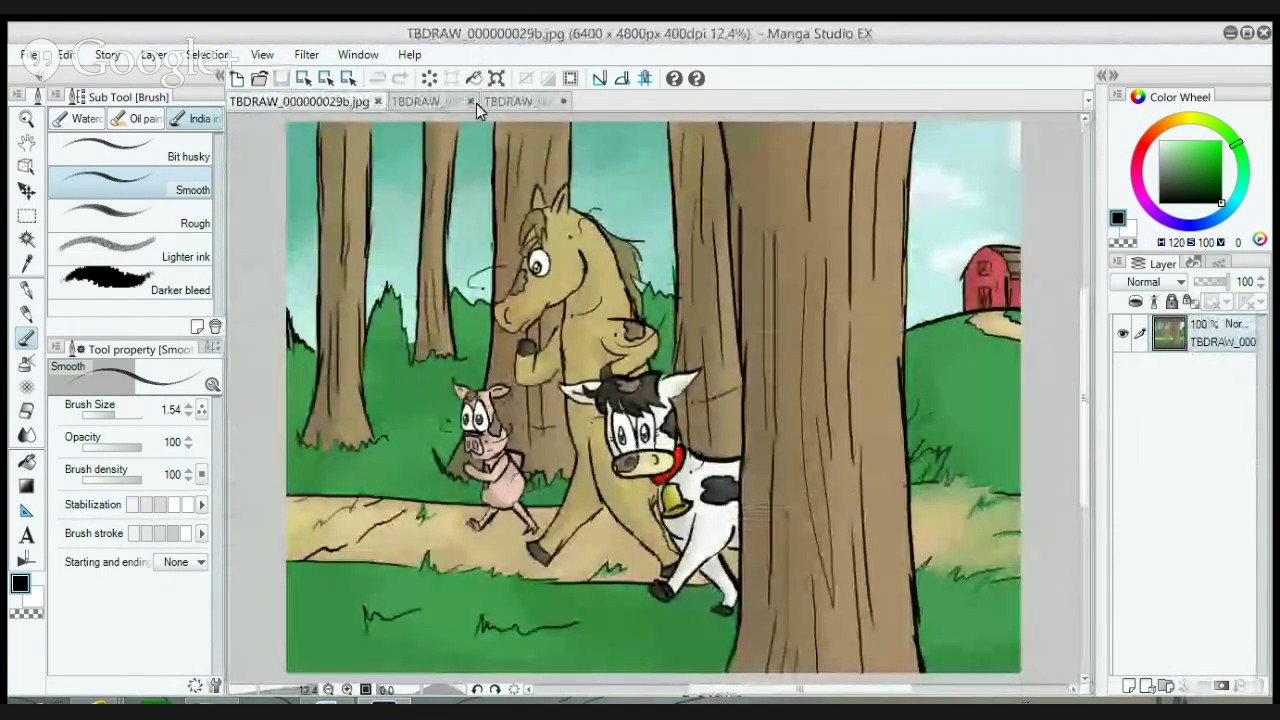
pyautogui.click(508, 103)
pyautogui.moveTo(739, 206)
pyautogui.mouseDown()
pyautogui.moveTo(738, 224)
pyautogui.moveTo(773, 231)
pyautogui.mouseUp()
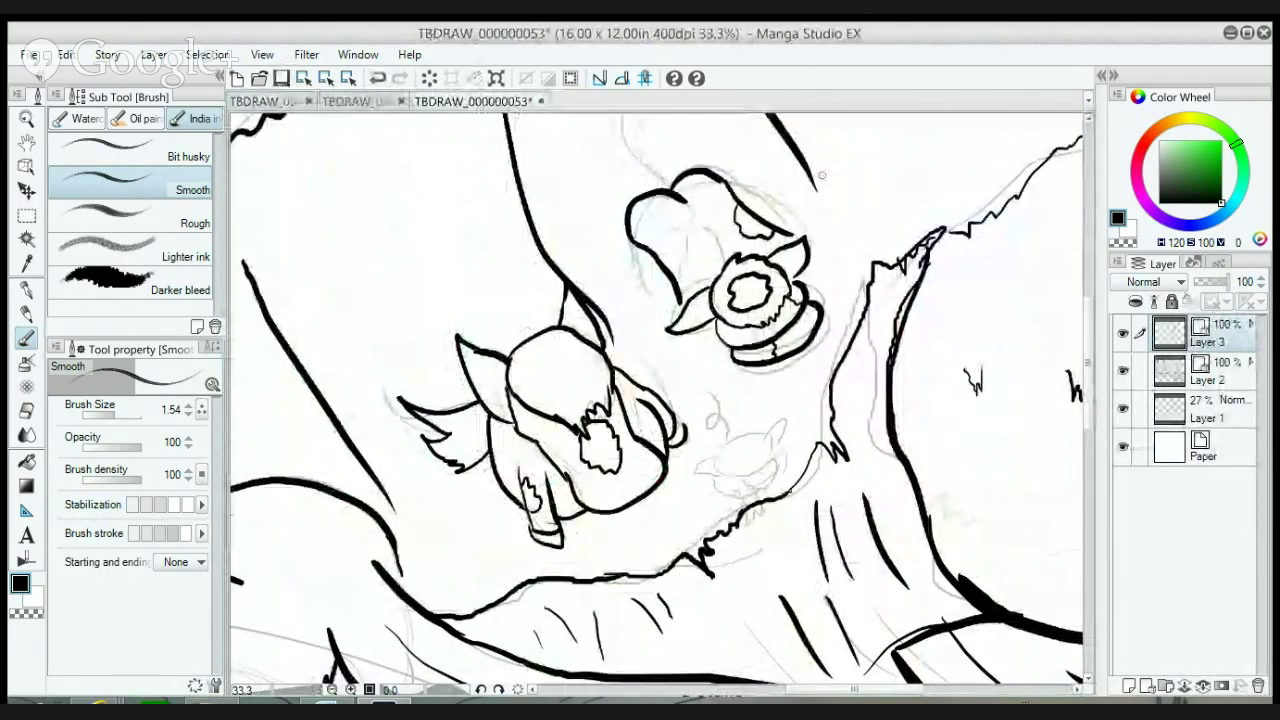
# - Ink the short body curves beneath the cow's two ears
pyautogui.moveTo(1090, 322); pyautogui.dragTo(1090, 298)
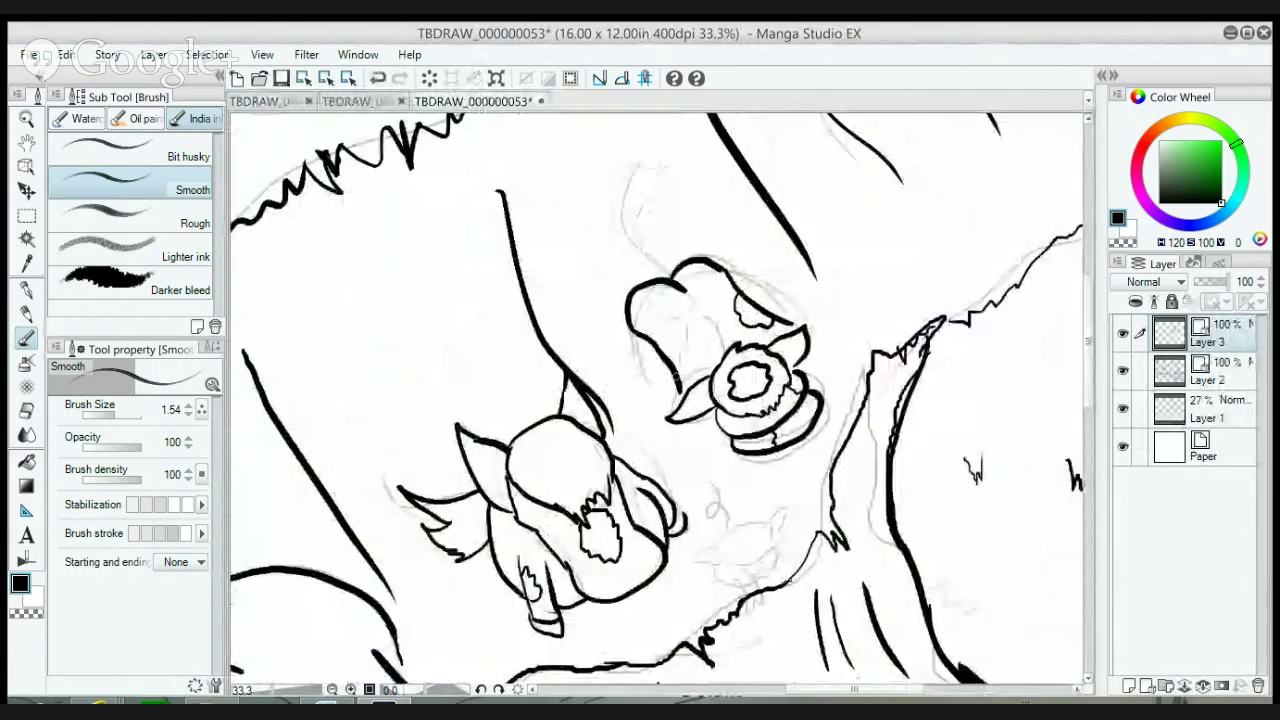
pyautogui.moveTo(701, 419); pyautogui.dragTo(717, 423)
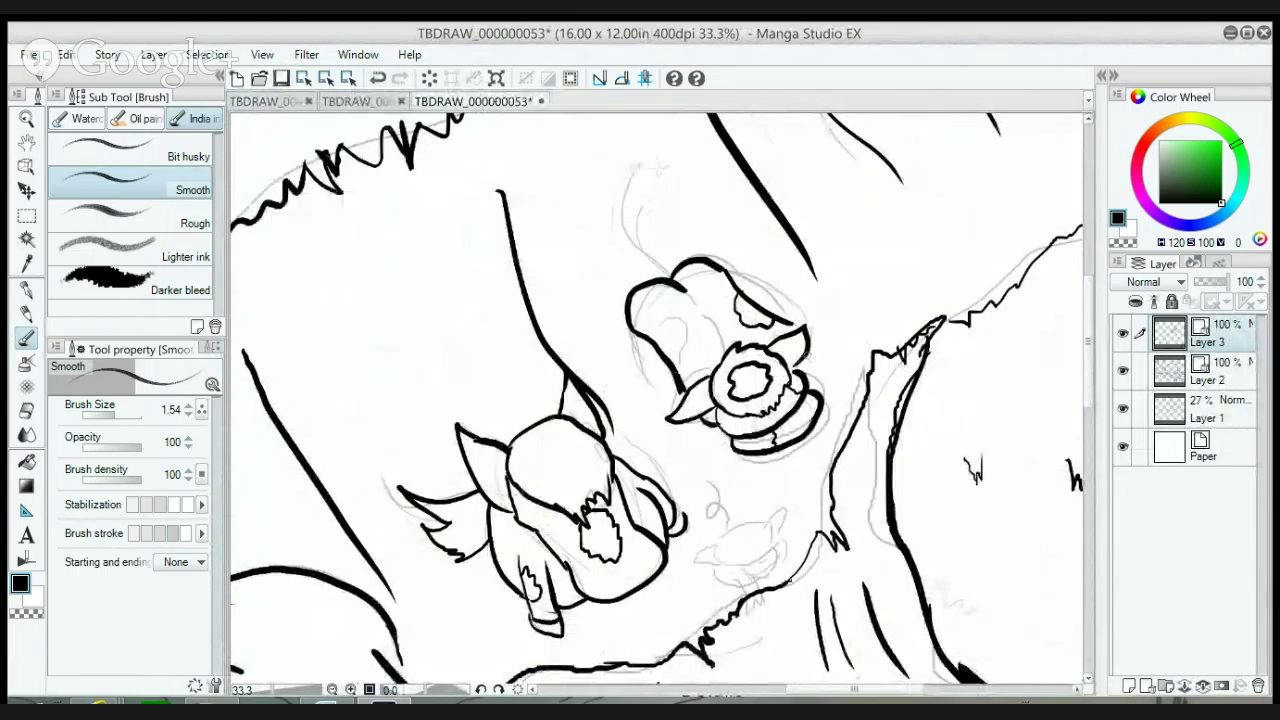
pyautogui.moveTo(805, 354); pyautogui.dragTo(800, 376)
# - Ink the cow's curved tail and redraw the spiky tuft at its tip
pyautogui.moveTo(678, 283)
pyautogui.mouseDown()
pyautogui.moveTo(648, 253)
pyautogui.moveTo(637, 177)
pyautogui.moveTo(645, 262)
pyautogui.moveTo(675, 283)
pyautogui.mouseUp()
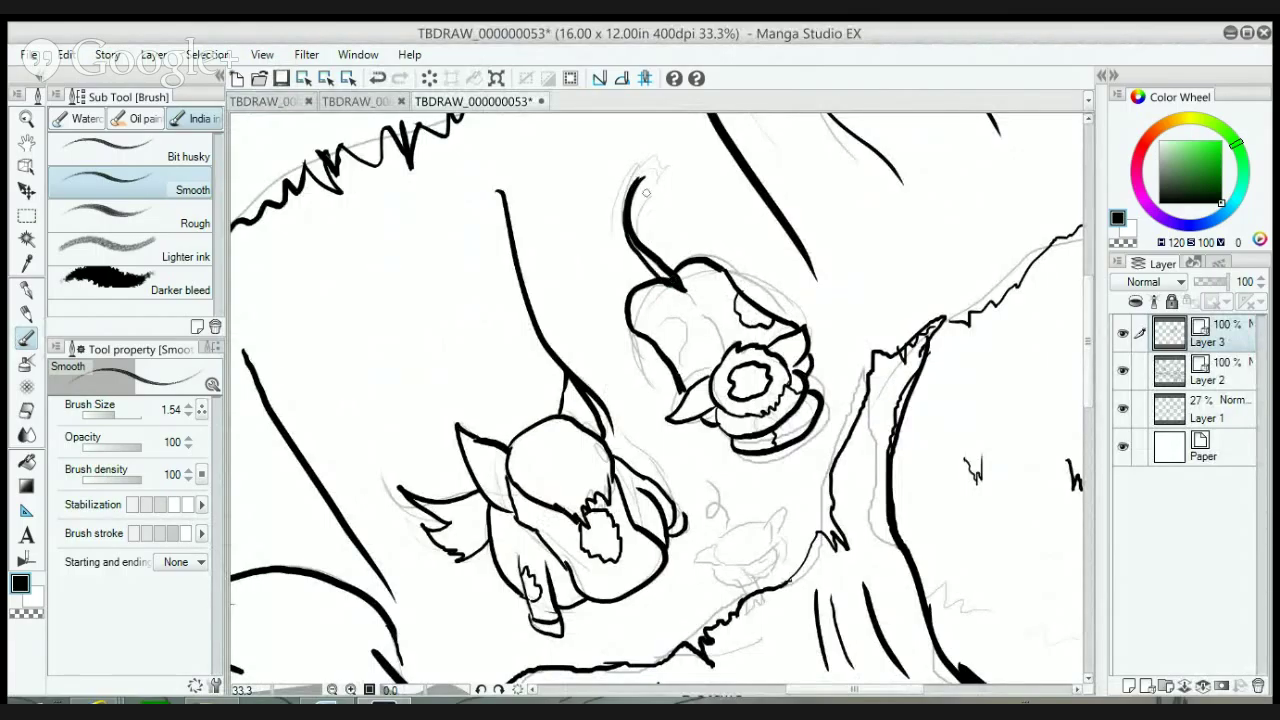
pyautogui.moveTo(636, 176)
pyautogui.mouseDown()
pyautogui.moveTo(624, 155)
pyautogui.moveTo(645, 143)
pyautogui.moveTo(665, 165)
pyautogui.moveTo(645, 180)
pyautogui.mouseUp()
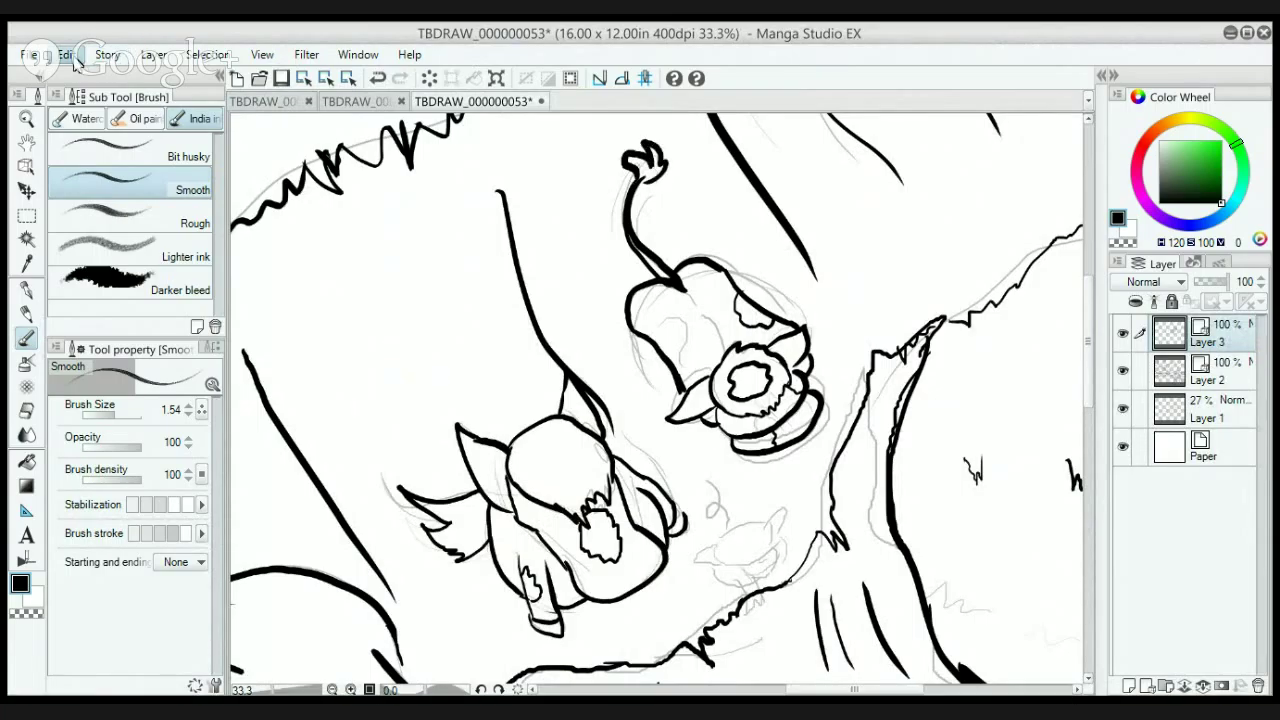
pyautogui.hotkey('ctrl', 'z')
pyautogui.moveTo(636, 180)
pyautogui.mouseDown()
pyautogui.moveTo(661, 159)
pyautogui.moveTo(652, 146)
pyautogui.moveTo(676, 180)
pyautogui.moveTo(640, 182)
pyautogui.mouseUp()
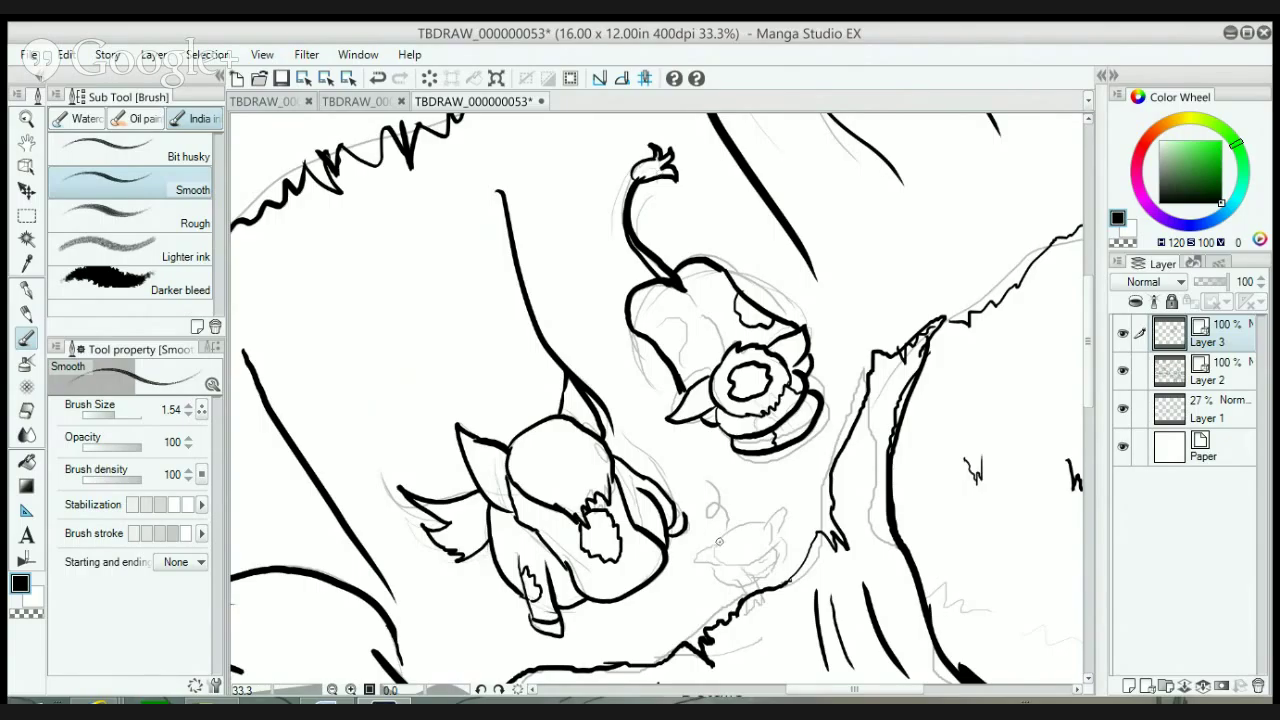
# - Ink the small pig's oval head, two ears, snout, front feet and curly tail
pyautogui.moveTo(718, 541)
pyautogui.mouseDown()
pyautogui.moveTo(742, 570)
pyautogui.moveTo(770, 552)
pyautogui.moveTo(745, 521)
pyautogui.moveTo(763, 552)
pyautogui.moveTo(692, 557)
pyautogui.moveTo(722, 571)
pyautogui.mouseUp()
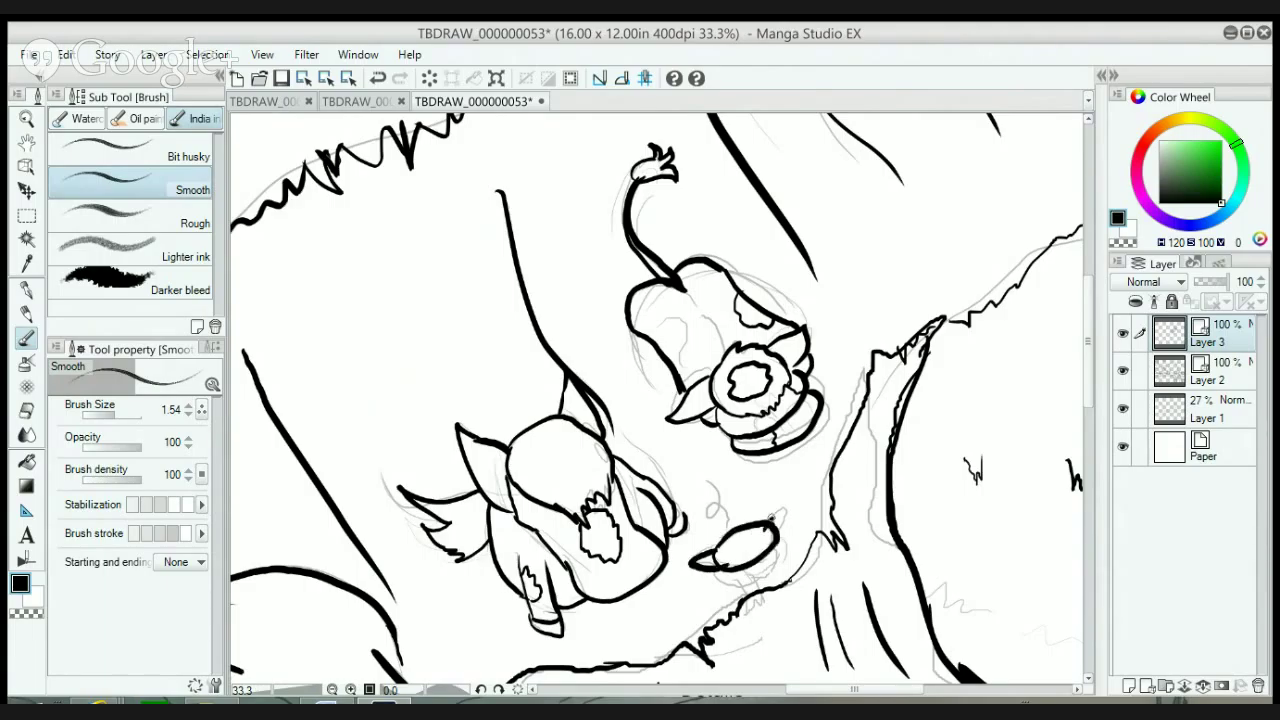
pyautogui.moveTo(771, 517)
pyautogui.mouseDown()
pyautogui.moveTo(762, 577)
pyautogui.moveTo(783, 554)
pyautogui.moveTo(745, 595)
pyautogui.moveTo(770, 608)
pyautogui.moveTo(746, 589)
pyautogui.mouseUp()
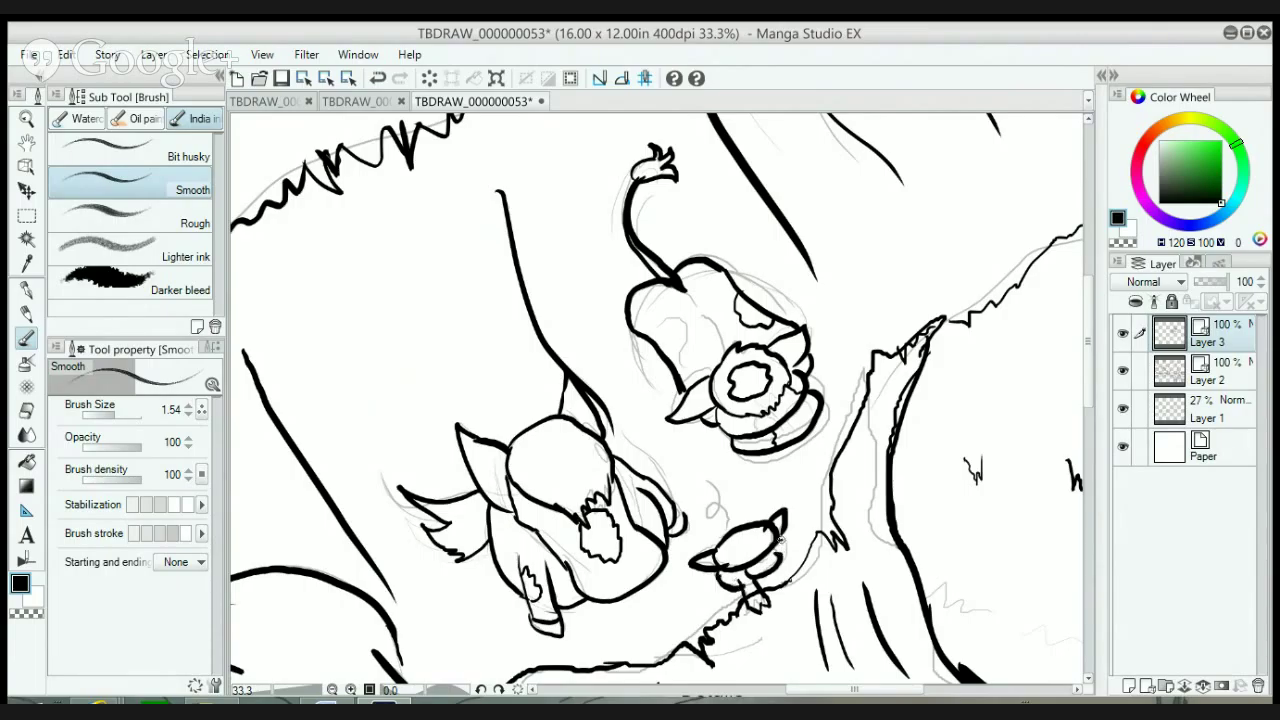
pyautogui.moveTo(780, 538); pyautogui.dragTo(785, 560)
pyautogui.moveTo(722, 502); pyautogui.dragTo(716, 518)
# - Erase the ground line that crosses the pig's feet on Layer 2 with the Hard eraser
pyautogui.press('e')
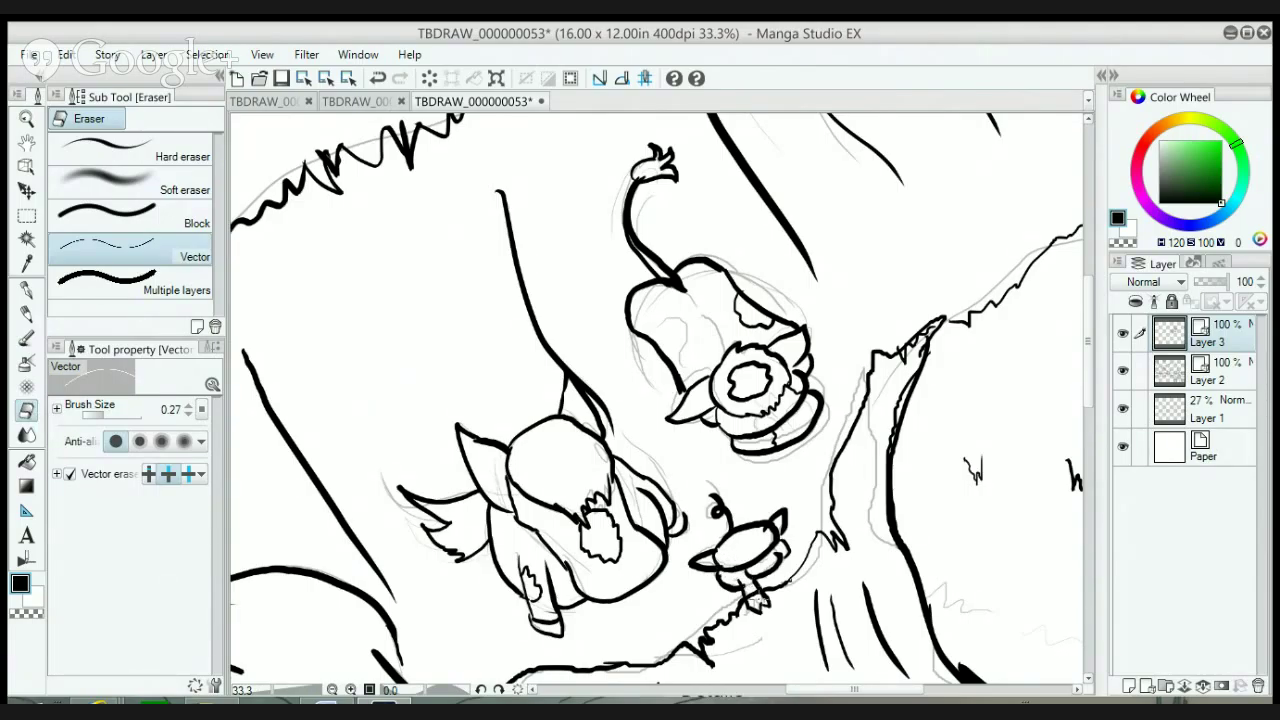
pyautogui.click(1170, 373)
pyautogui.click(105, 150)
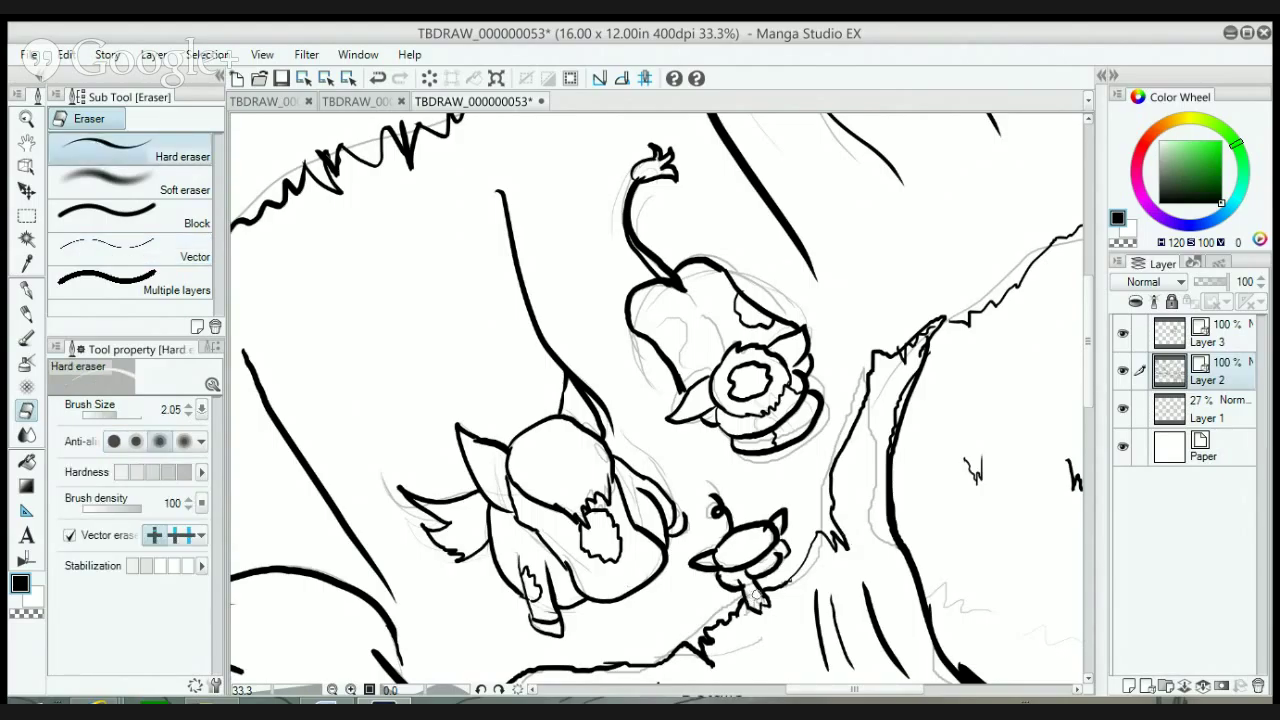
# - Ink ragged patches on the cow's rump and the middle of its back with the Smooth brush, and save the drawing
pyautogui.click(27, 338)
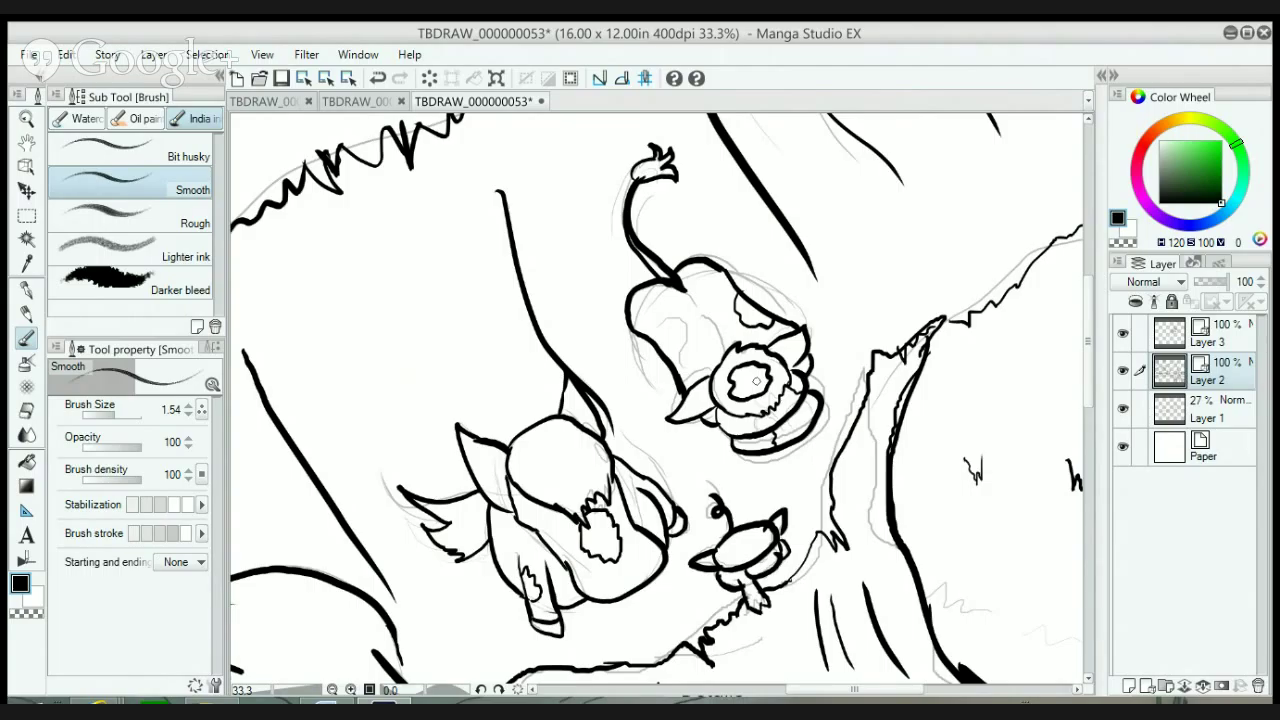
pyautogui.click(332, 689)
pyautogui.click(332, 689)
pyautogui.click(332, 689)
pyautogui.click(332, 689)
pyautogui.click(332, 689)
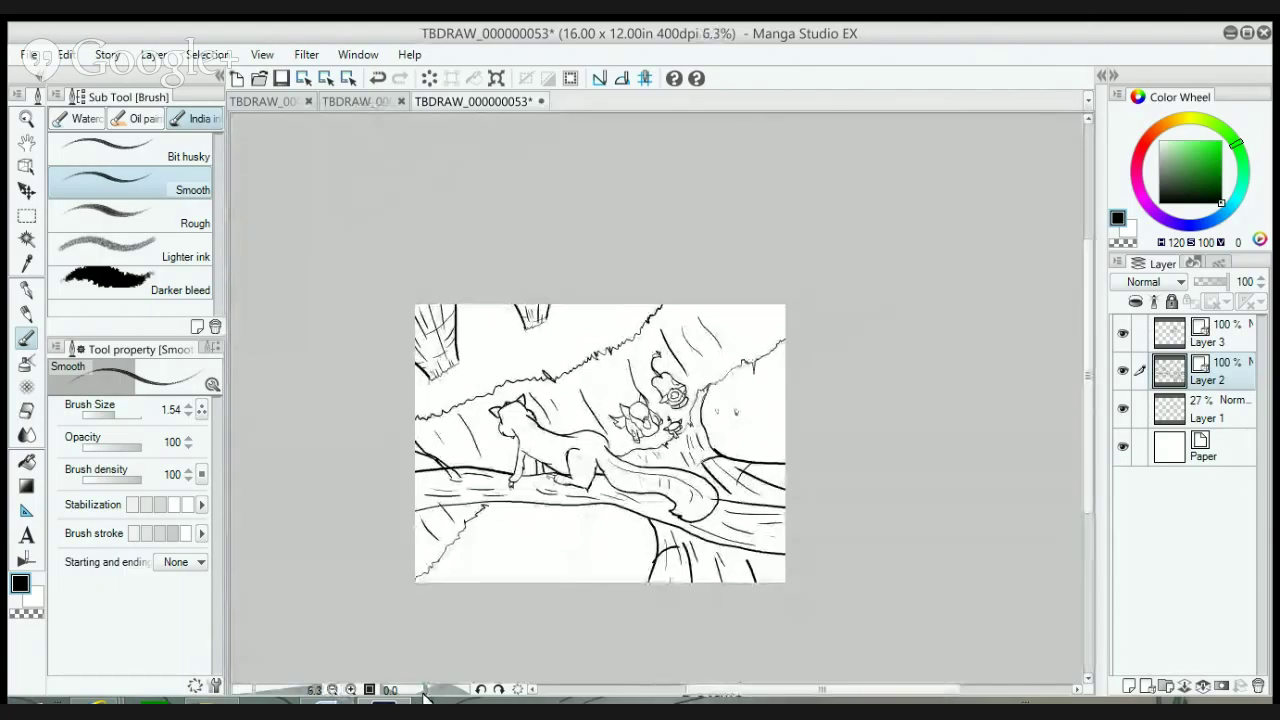
pyautogui.click(26, 118)
pyautogui.click(672, 396)
pyautogui.click(672, 396)
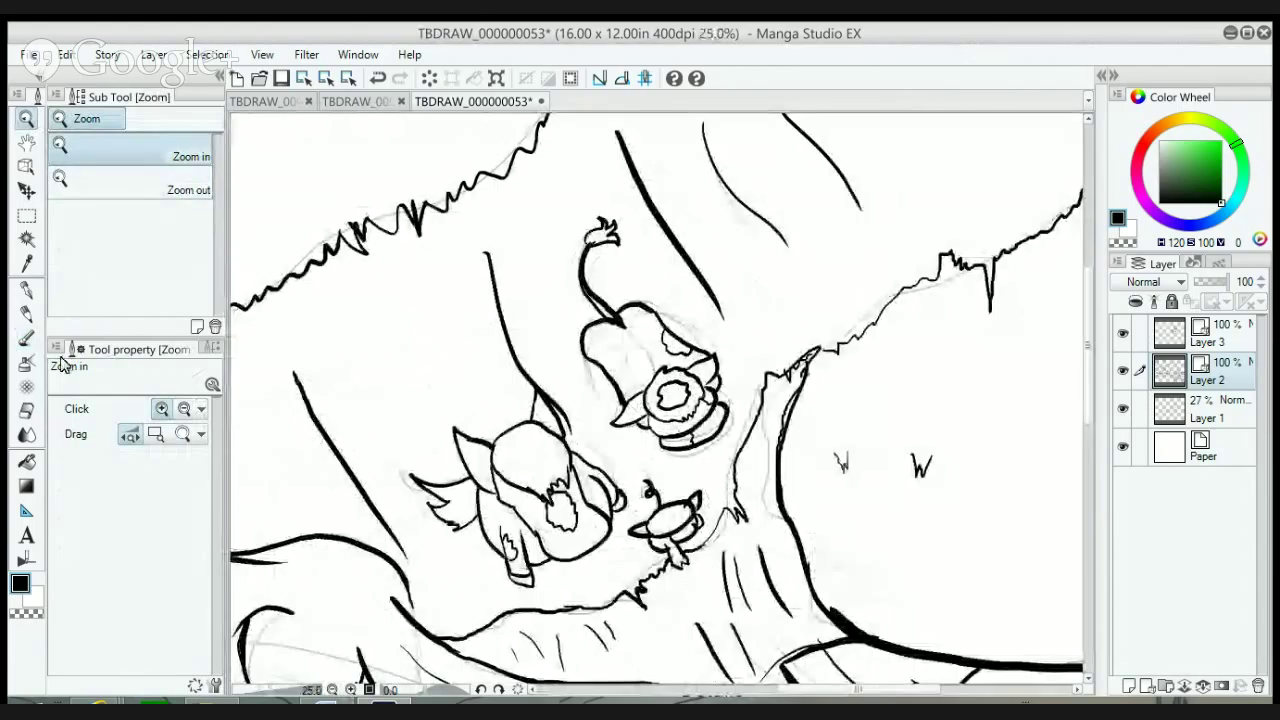
pyautogui.click(26, 337)
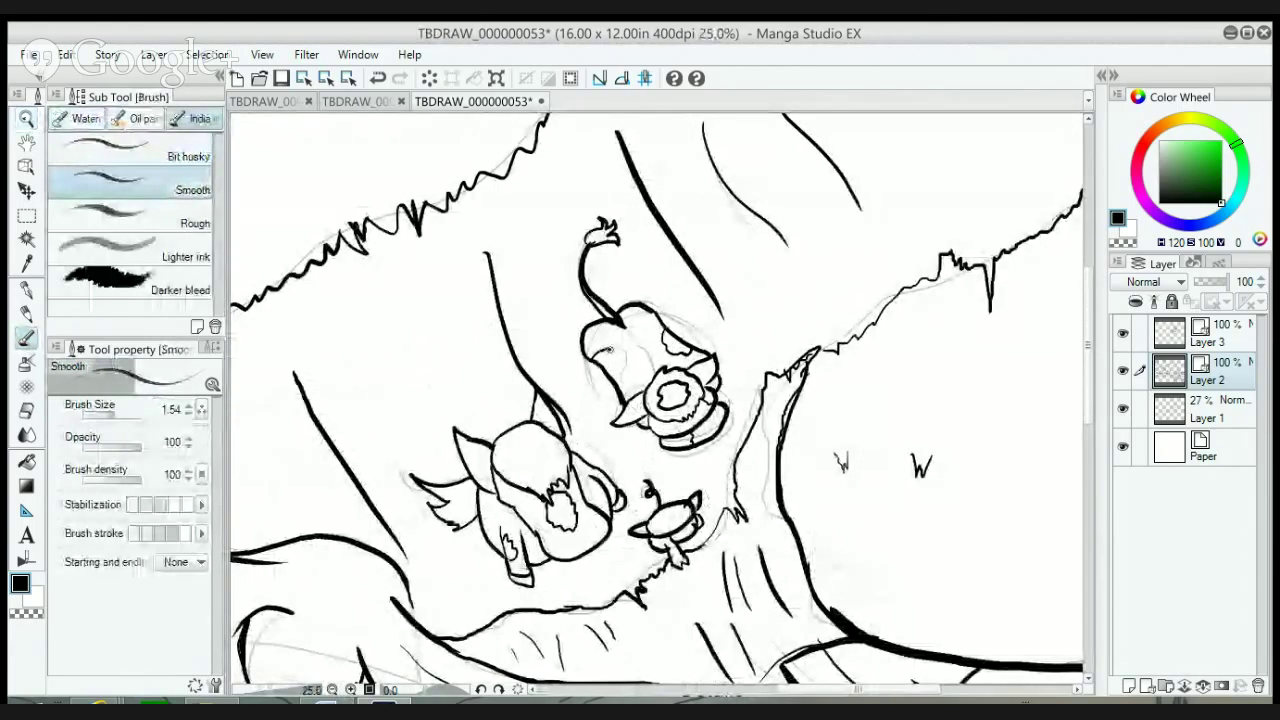
pyautogui.moveTo(609, 349)
pyautogui.mouseDown()
pyautogui.moveTo(621, 393)
pyautogui.moveTo(631, 345)
pyautogui.moveTo(638, 362)
pyautogui.moveTo(642, 346)
pyautogui.moveTo(628, 340)
pyautogui.mouseUp()
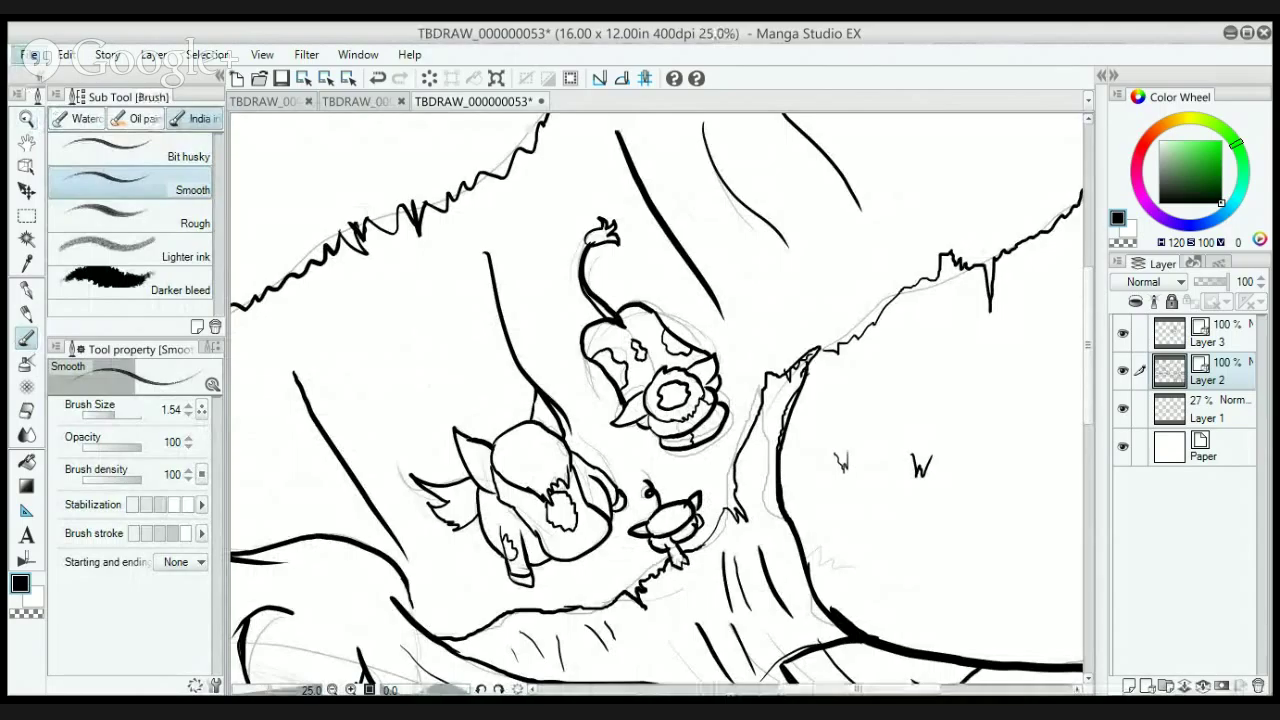
pyautogui.hotkey('ctrl', 's')
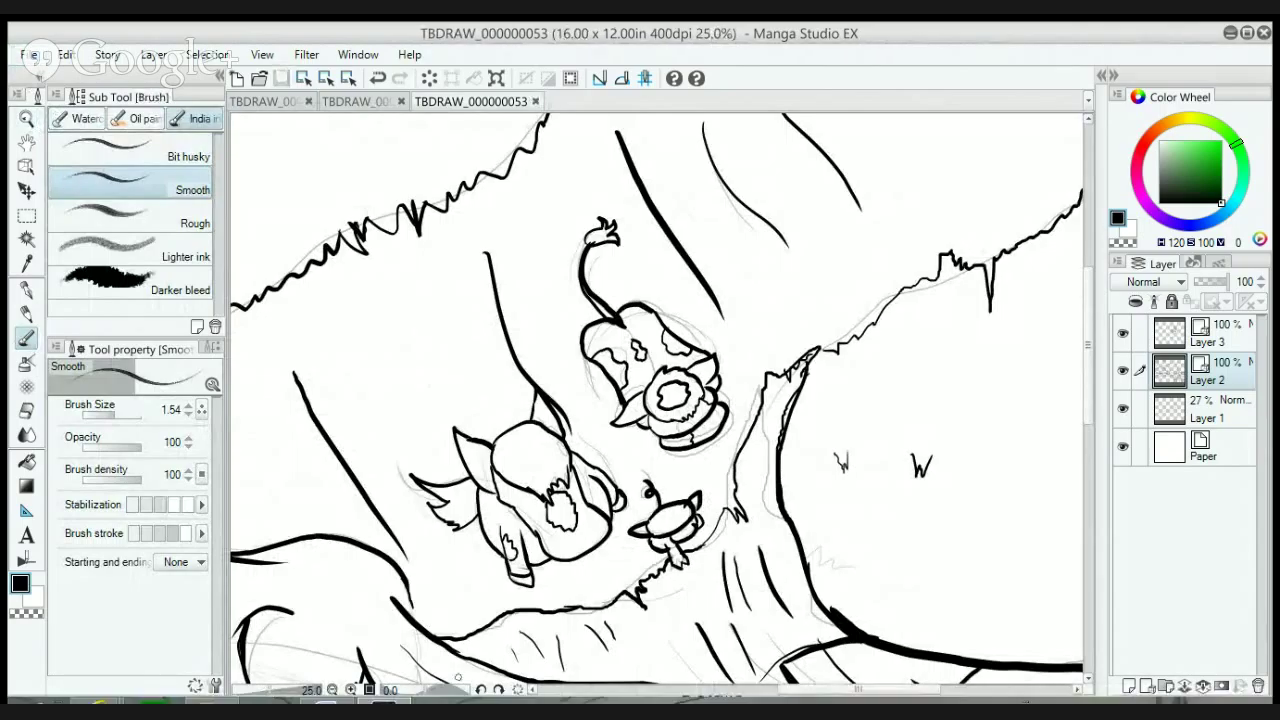
# - Check the whole picture, hide the rough sketch on Layer 1 and save the drawing
pyautogui.click(333, 690)
pyautogui.click(333, 690)
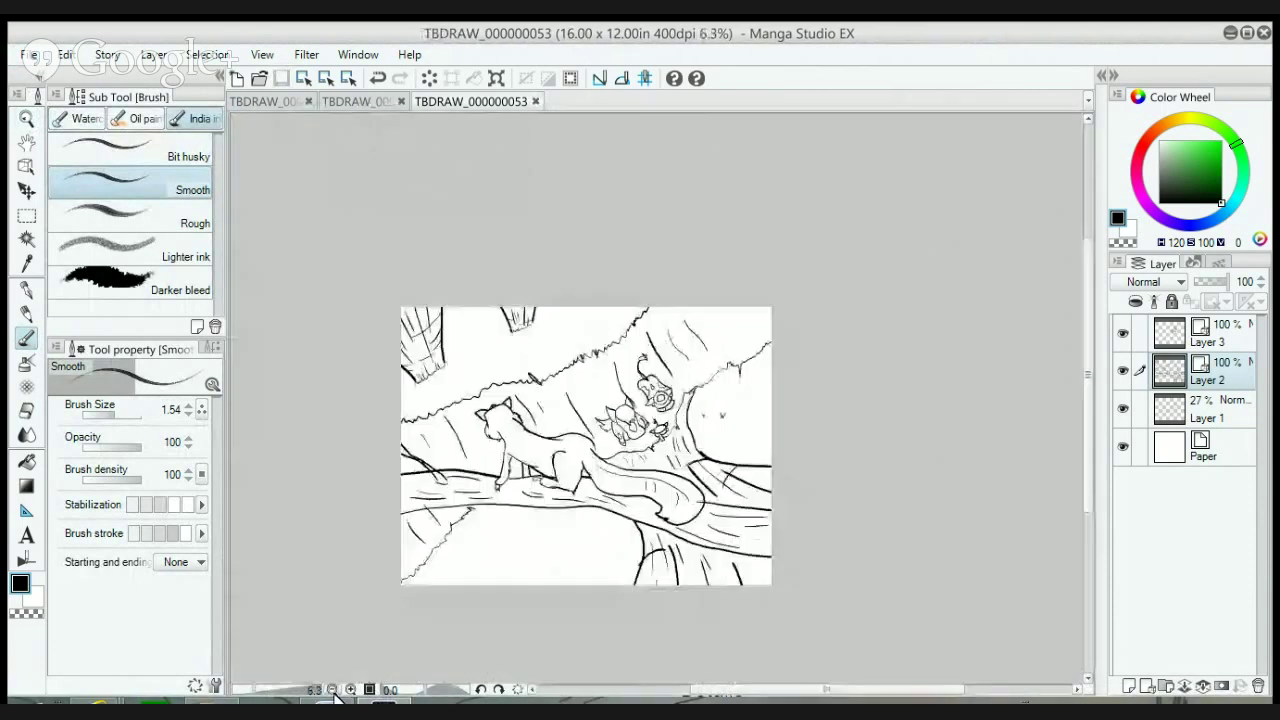
pyautogui.click(333, 690)
pyautogui.click(351, 690)
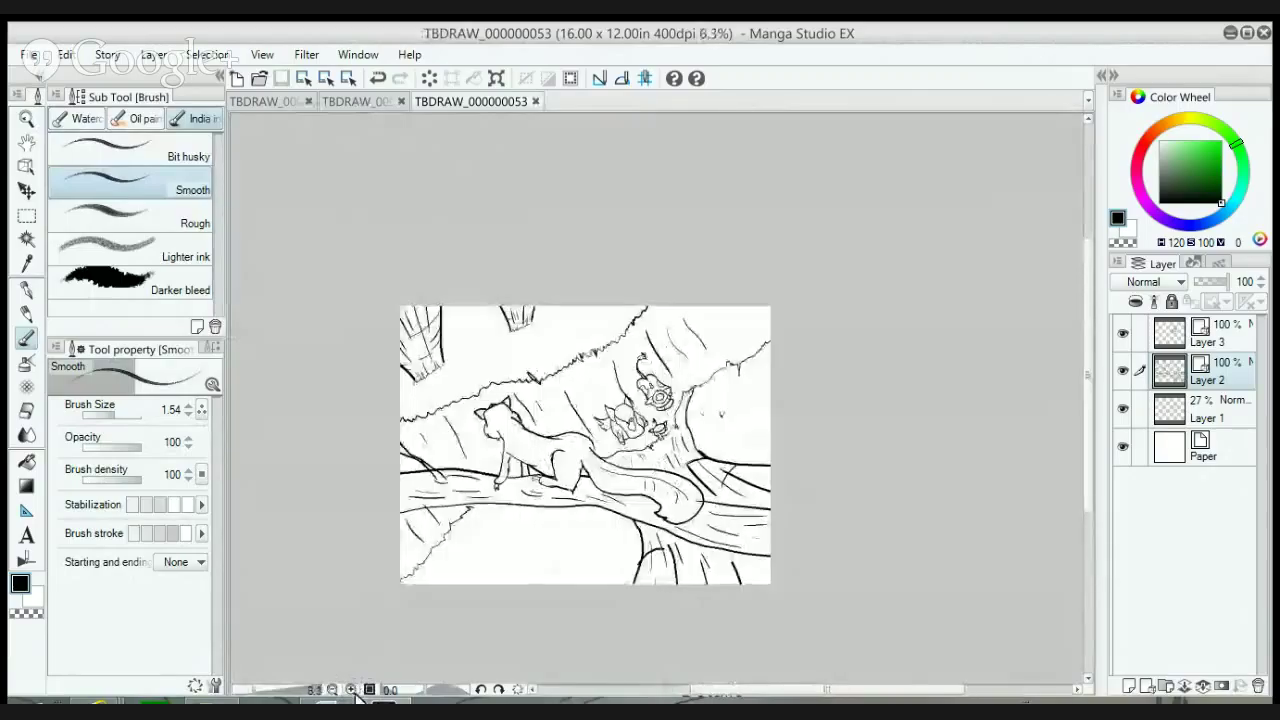
pyautogui.click(1122, 410)
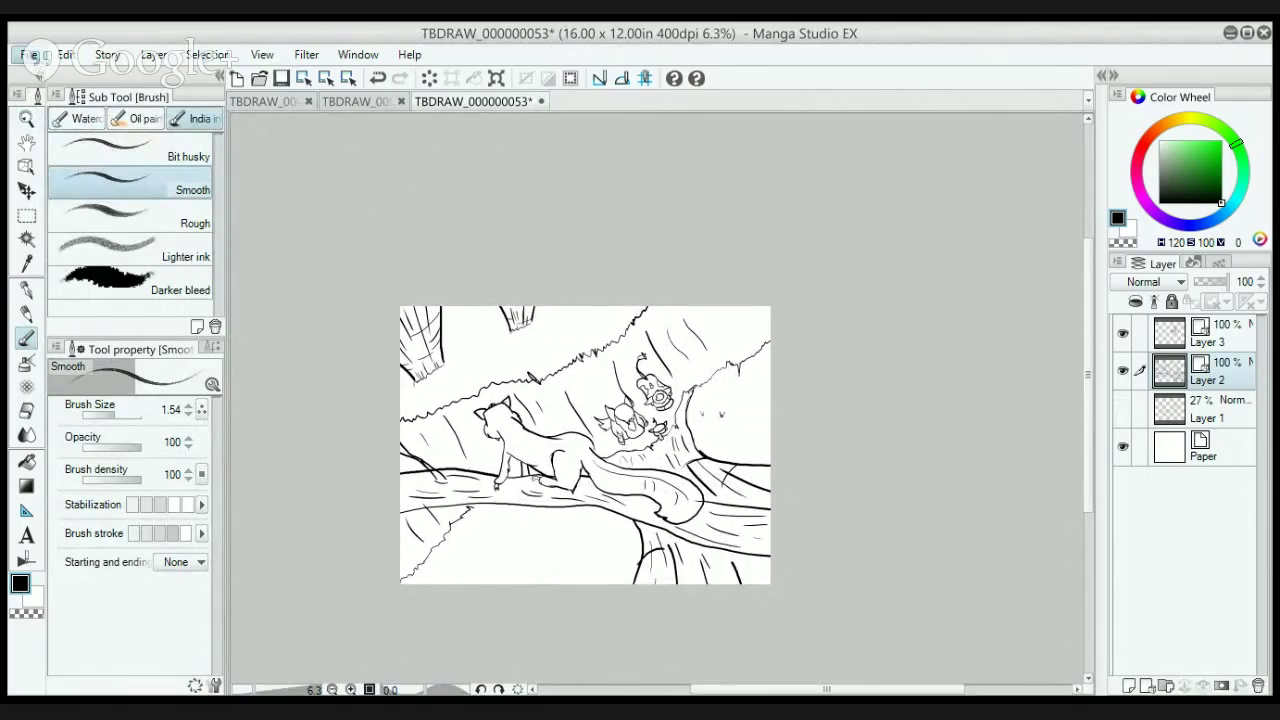
pyautogui.click(27, 118)
pyautogui.hotkey('ctrl', 's')
# - Close the gaps in the cat's outline at its heel, the underside of the tail base and the end of its back
pyautogui.click(601, 468)
pyautogui.click(601, 468)
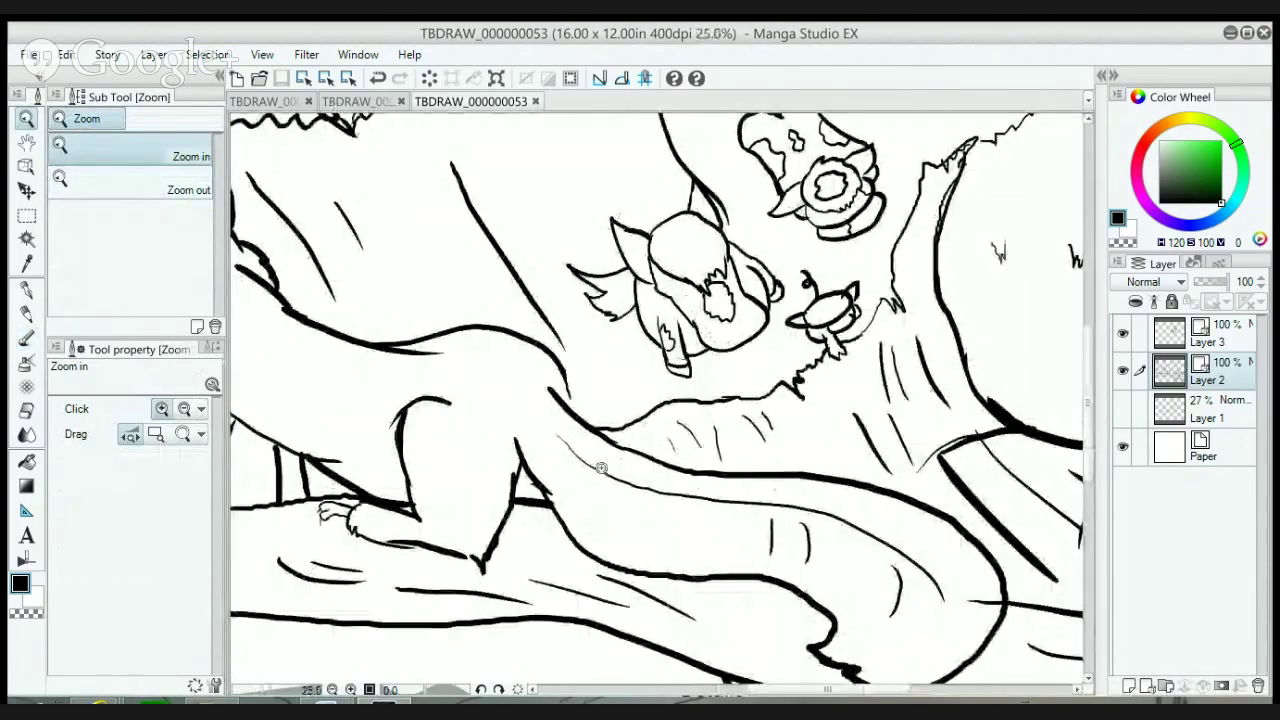
pyautogui.click(28, 340)
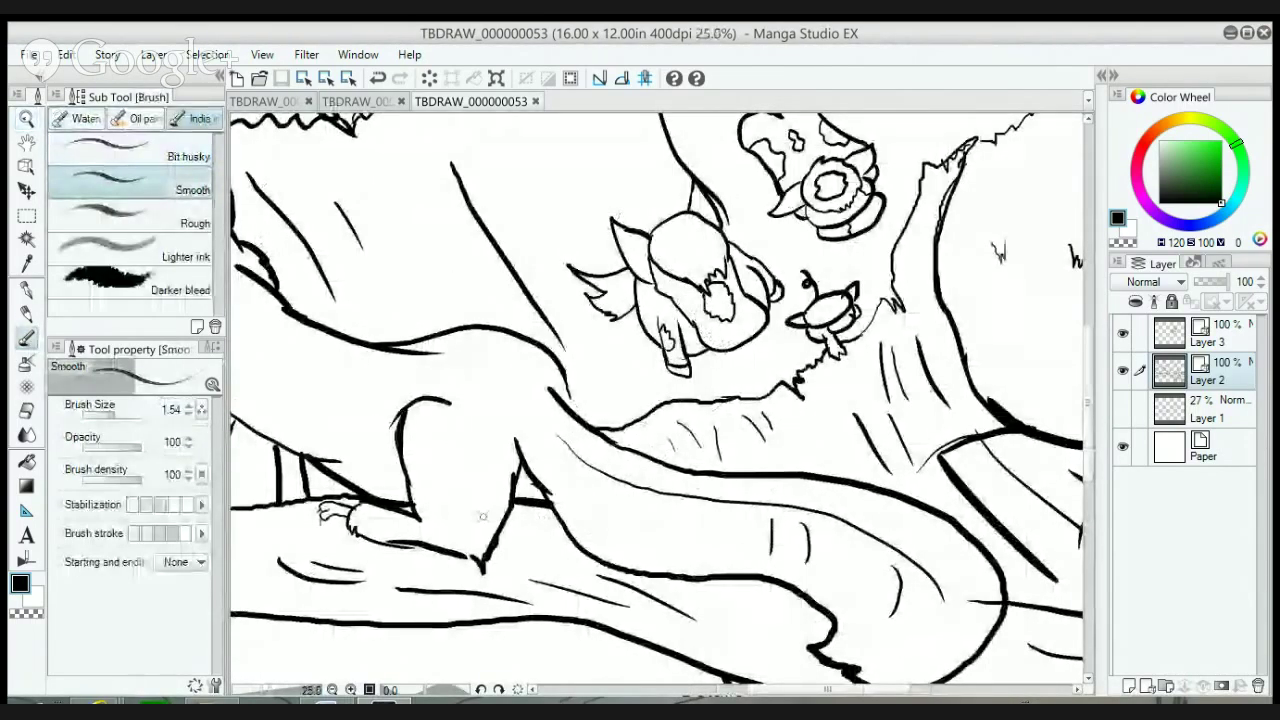
pyautogui.moveTo(458, 556); pyautogui.dragTo(484, 568)
pyautogui.moveTo(548, 498); pyautogui.dragTo(558, 524)
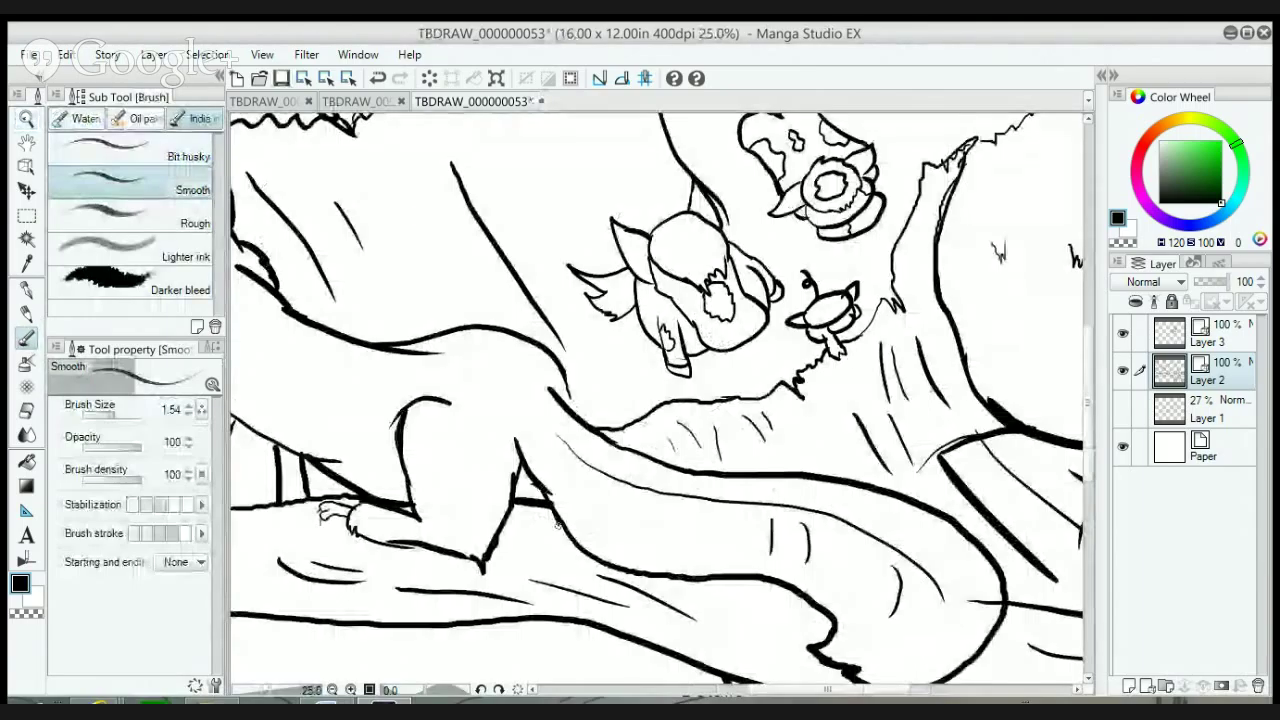
pyautogui.moveTo(563, 380); pyautogui.dragTo(569, 406)
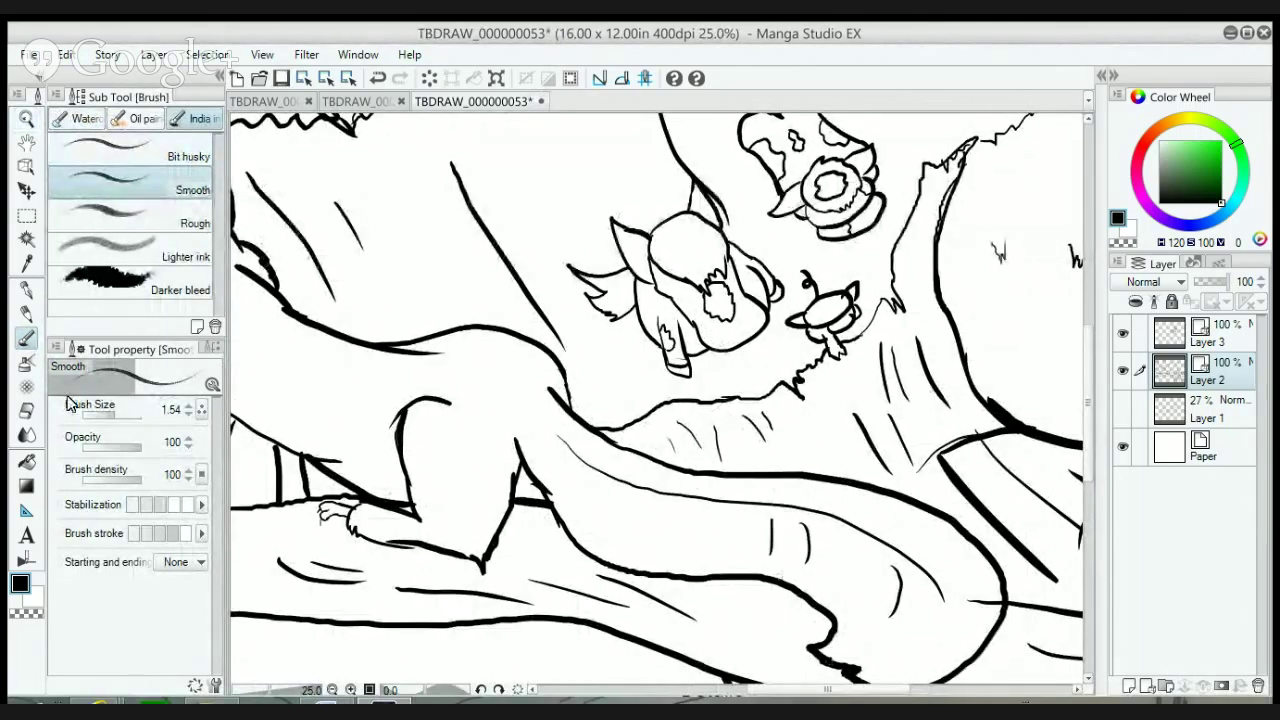
# - Erase the end of the branch line that runs into the cat's tail with the Vector eraser
pyautogui.click(27, 410)
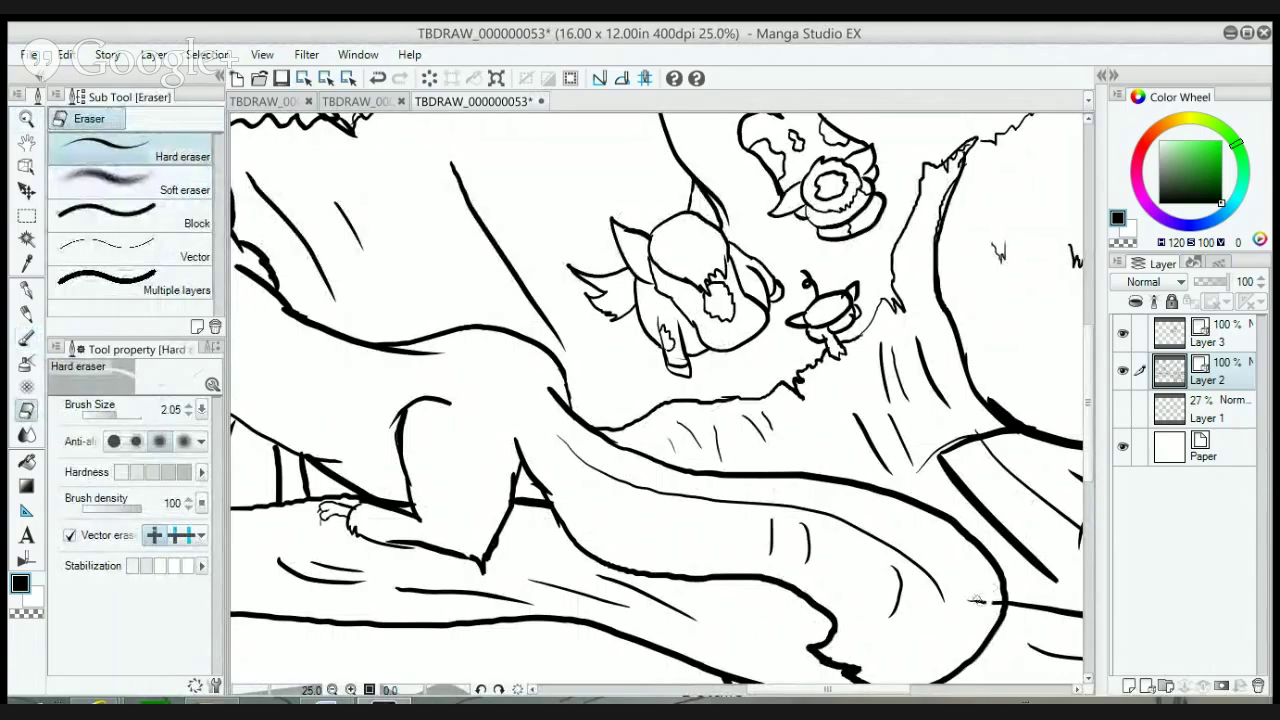
pyautogui.click(185, 257)
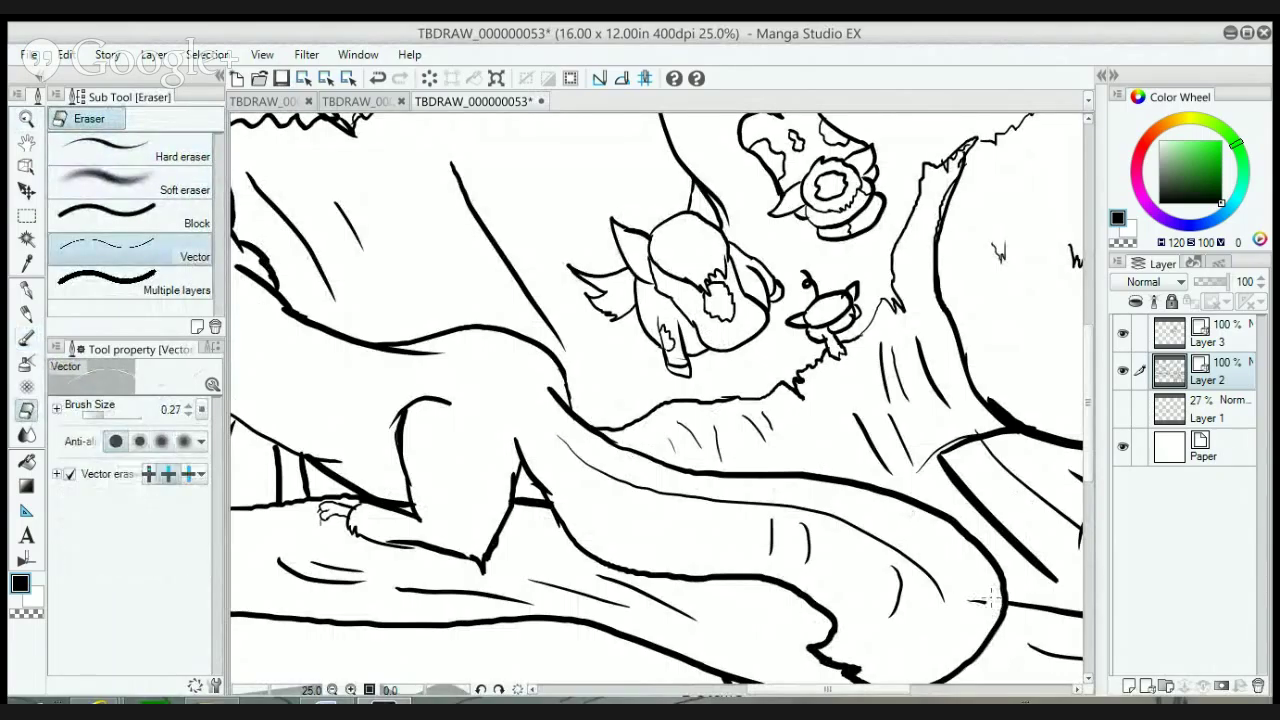
pyautogui.moveTo(1088, 340); pyautogui.dragTo(1089, 420)
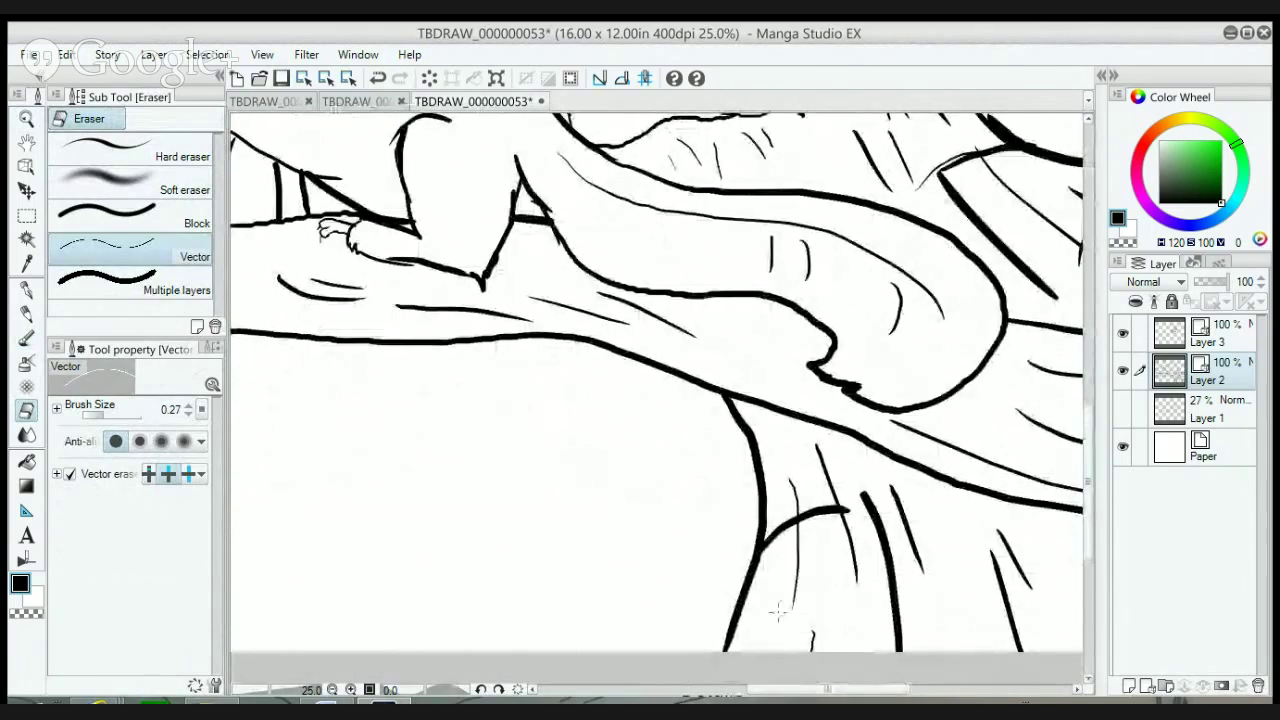
# - Close the gap between the ragged bank edge and the branch's underside, and trim the grain line that overshoots the branch's lower edge
pyautogui.moveTo(823, 692); pyautogui.dragTo(720, 694)
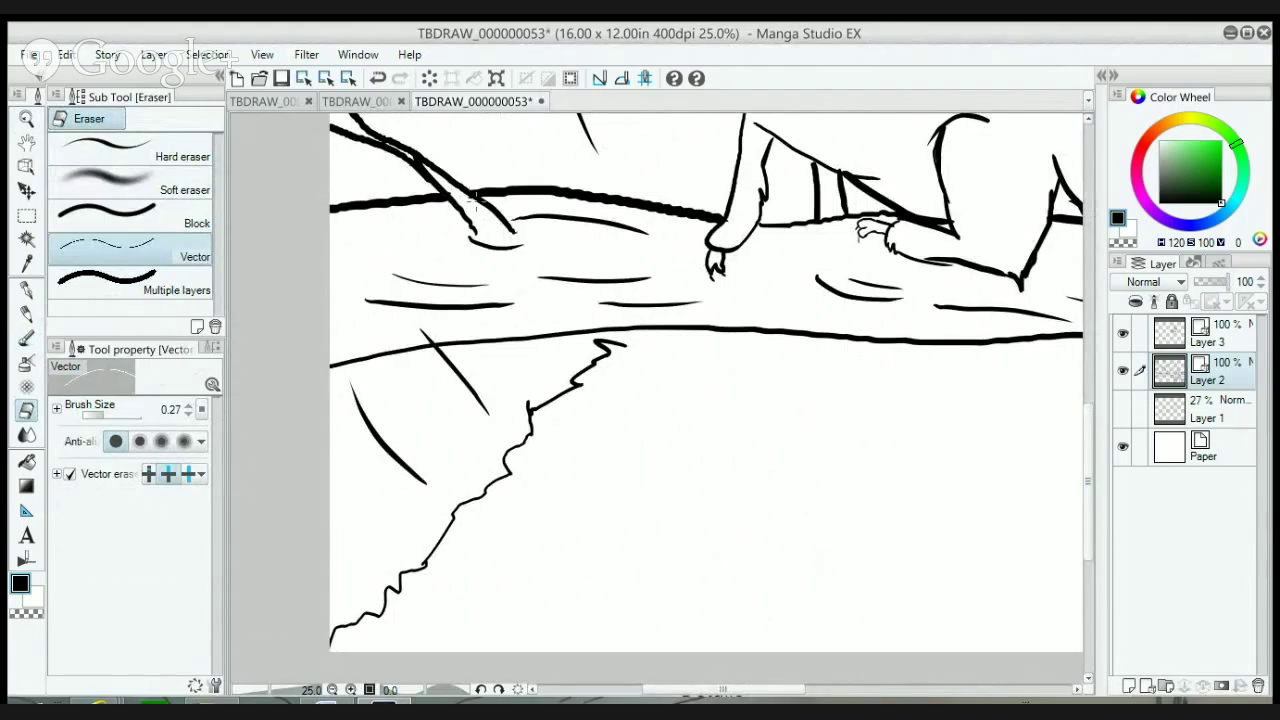
pyautogui.press('b')
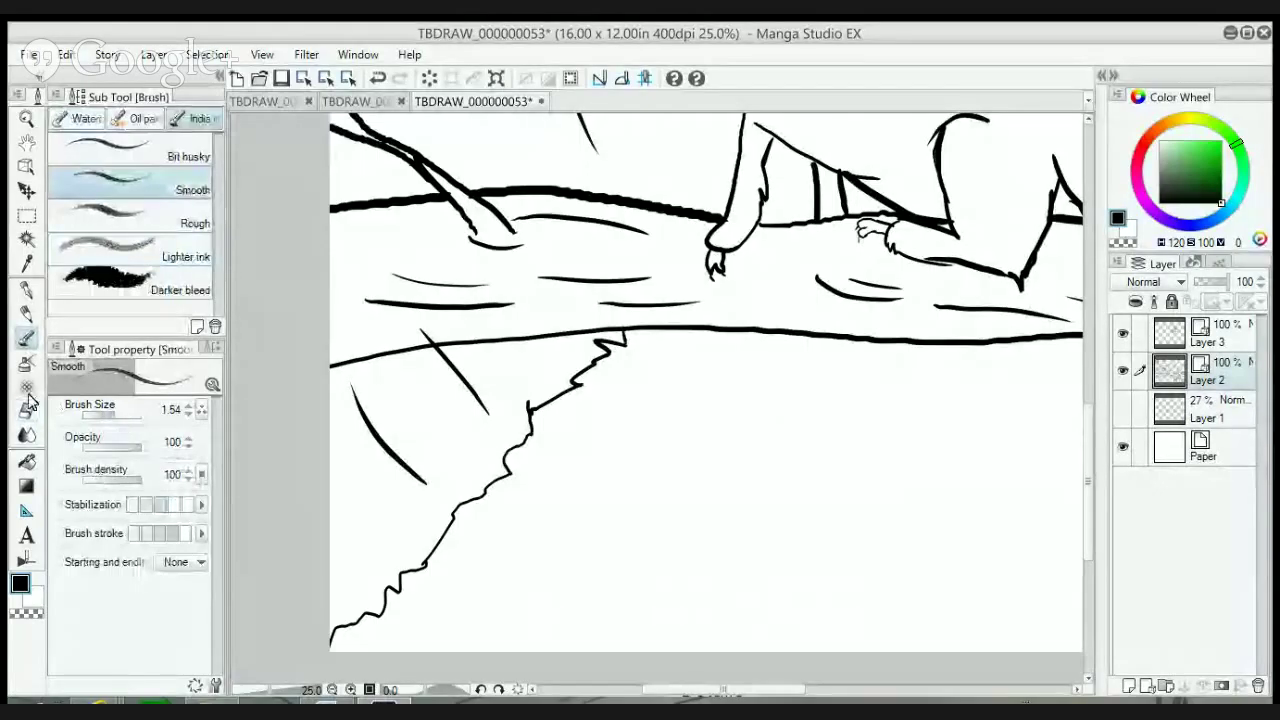
pyautogui.click(27, 407)
pyautogui.click(425, 336)
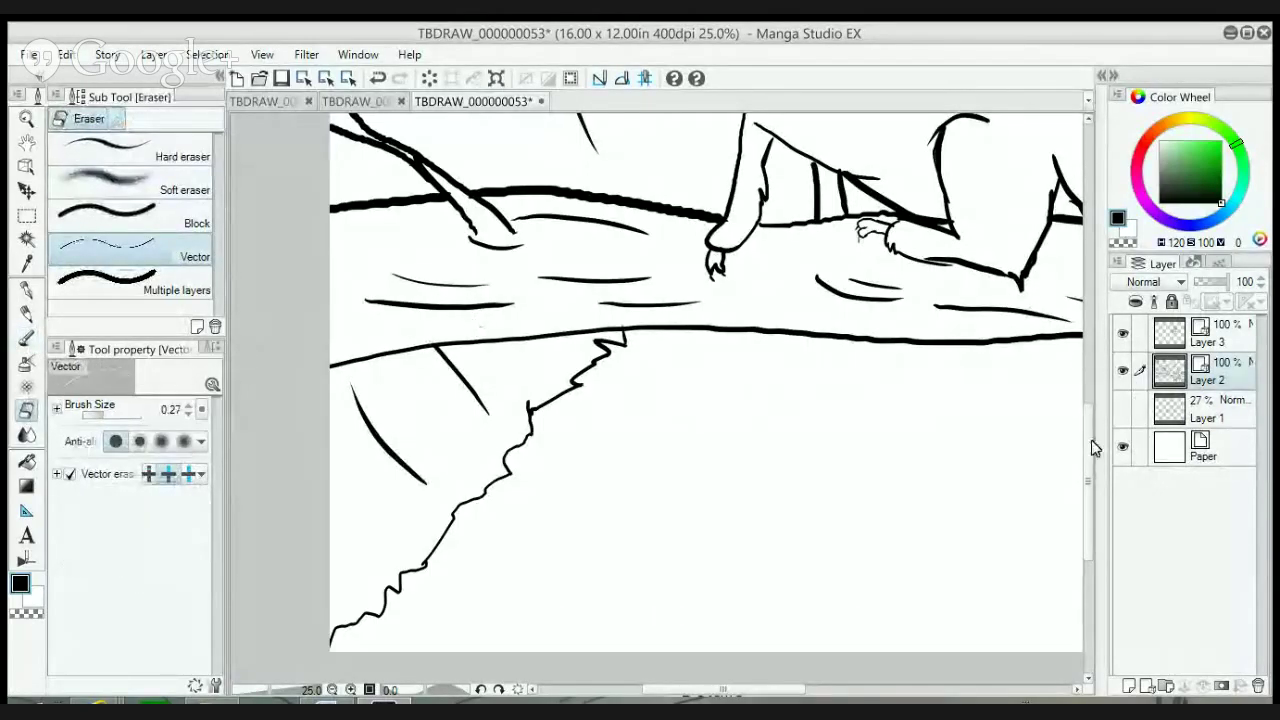
# - Close the gaps at the lower corners of the two background trunks with the Smooth brush
pyautogui.moveTo(1095, 388); pyautogui.dragTo(1088, 248)
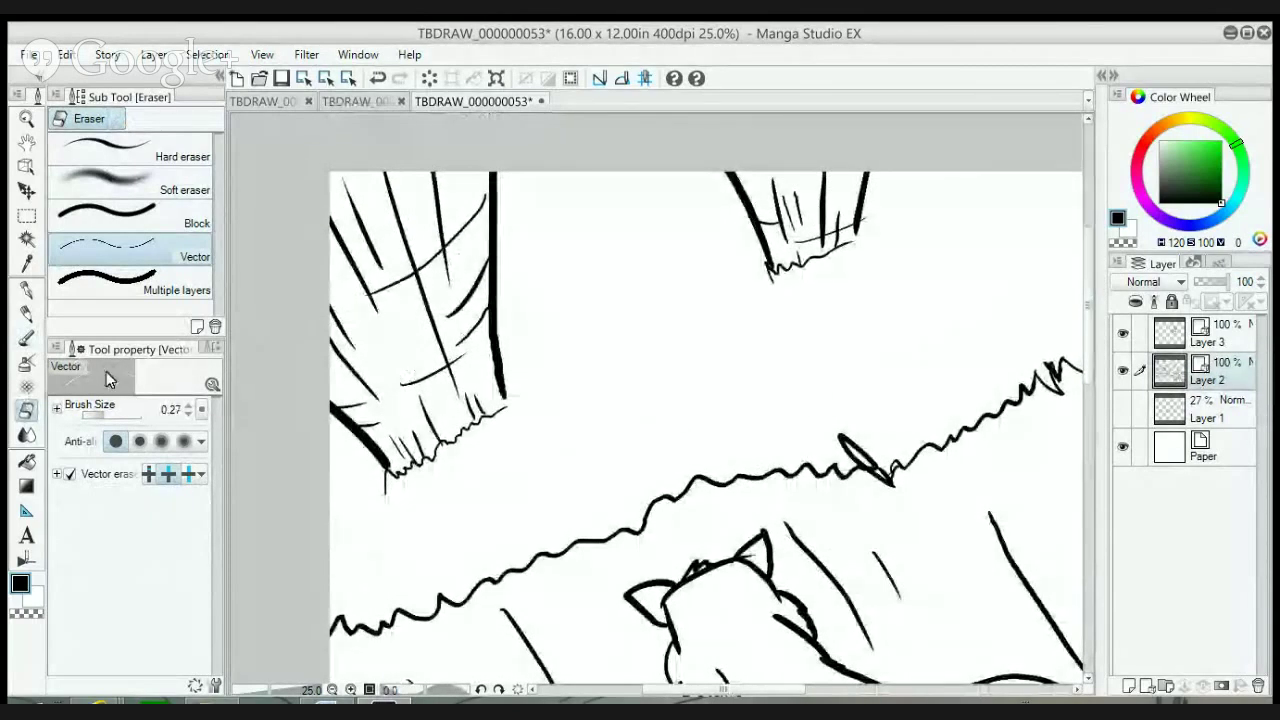
pyautogui.click(27, 338)
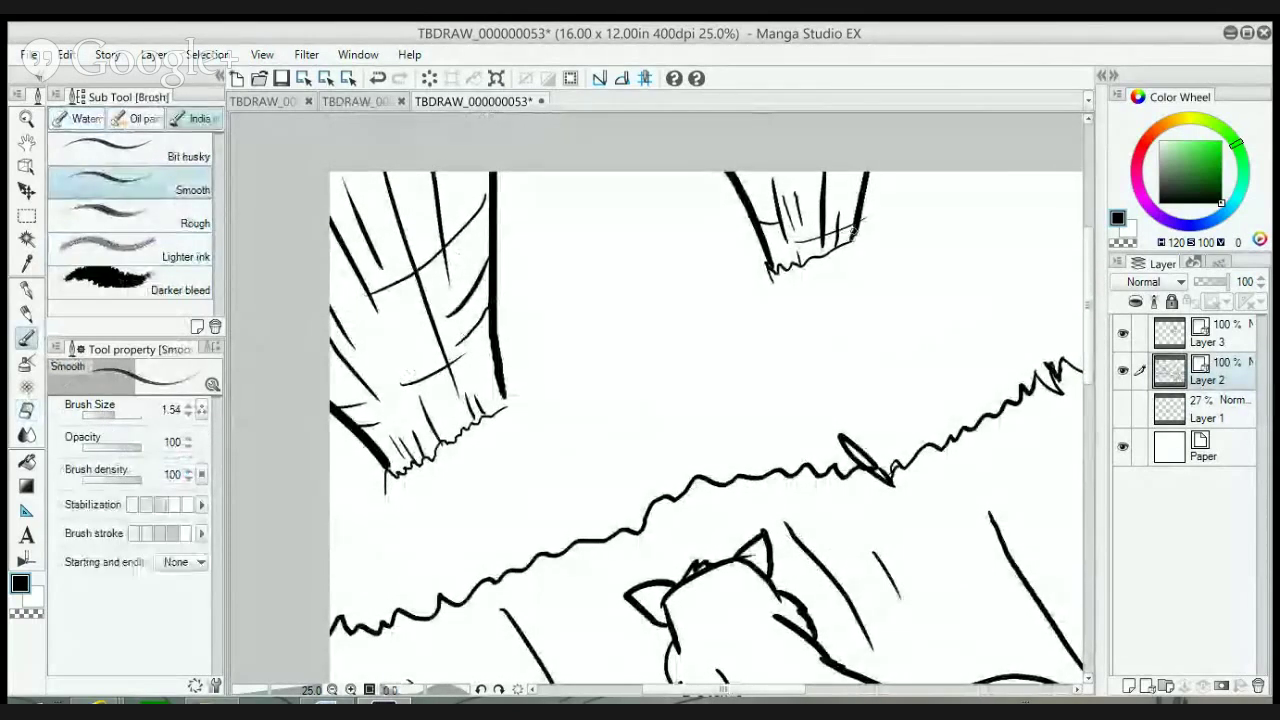
pyautogui.moveTo(858, 234); pyautogui.dragTo(883, 221)
pyautogui.moveTo(500, 402); pyautogui.dragTo(516, 394)
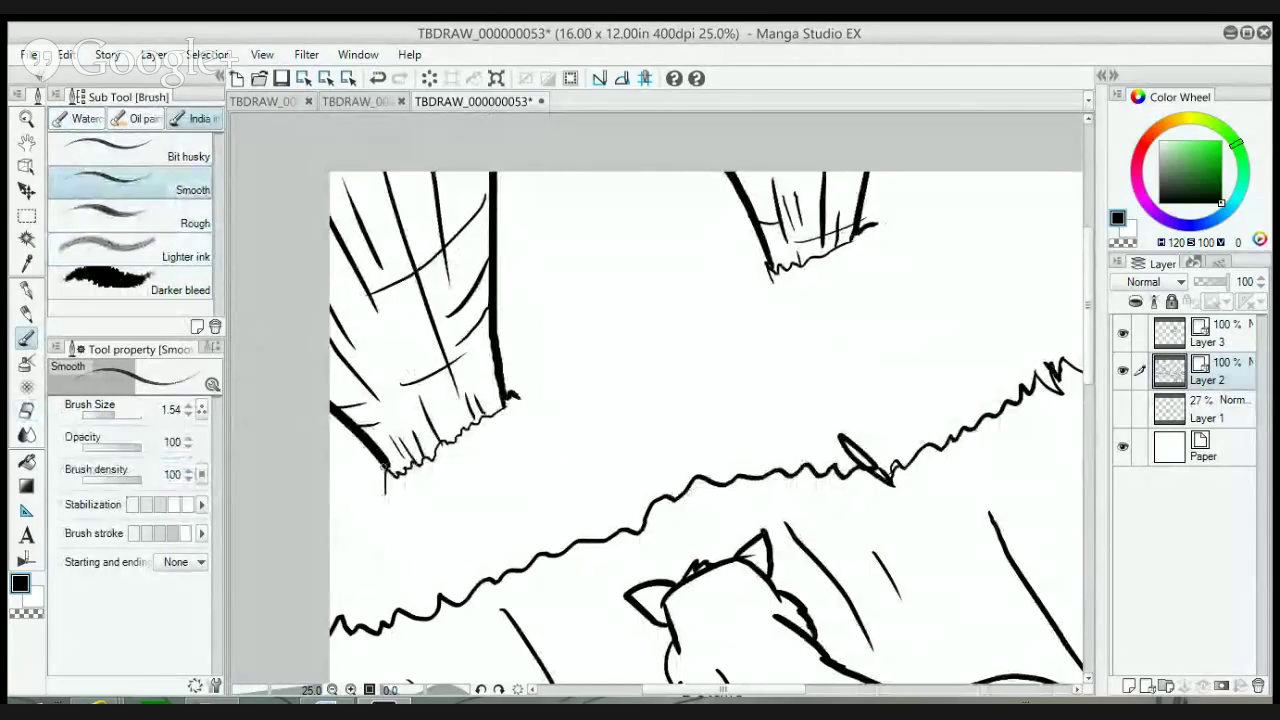
pyautogui.moveTo(380, 462); pyautogui.dragTo(396, 474)
# - Check the remaining line art around the animals, the large tree and the whole picture, and save the drawing
pyautogui.moveTo(732, 692); pyautogui.dragTo(800, 694)
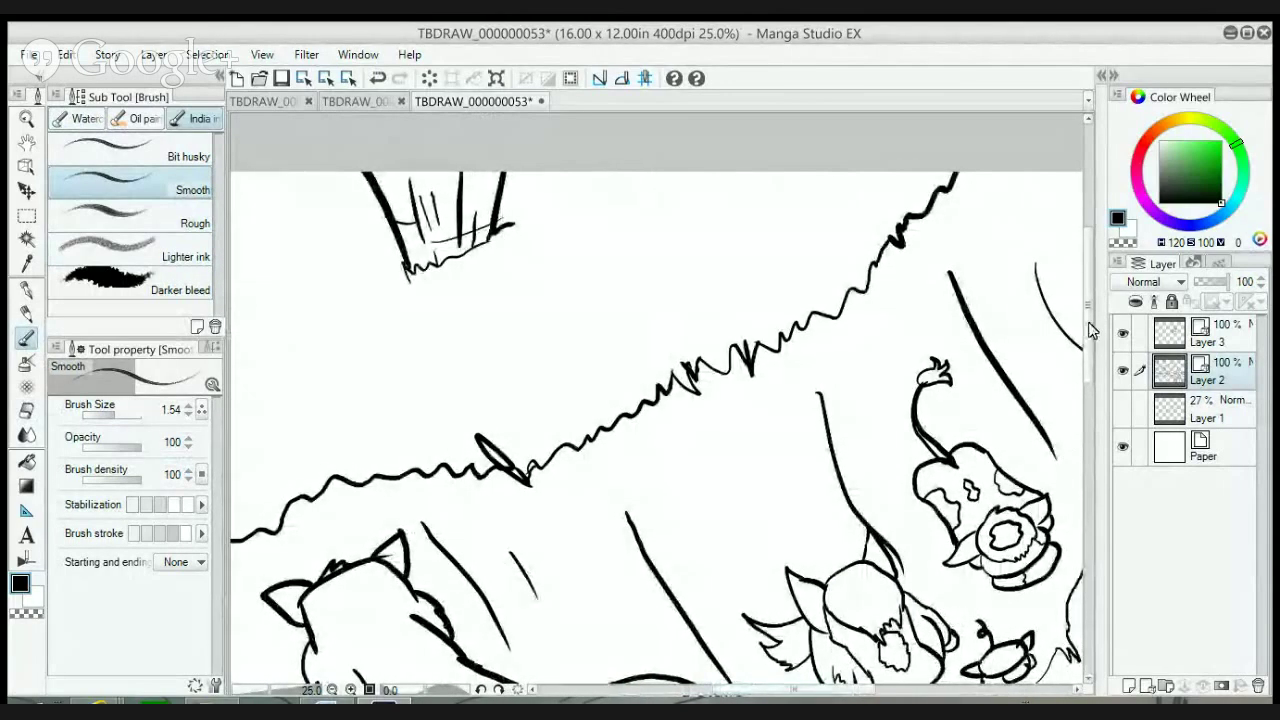
pyautogui.moveTo(1089, 331); pyautogui.dragTo(1092, 386)
pyautogui.moveTo(870, 693); pyautogui.dragTo(913, 700)
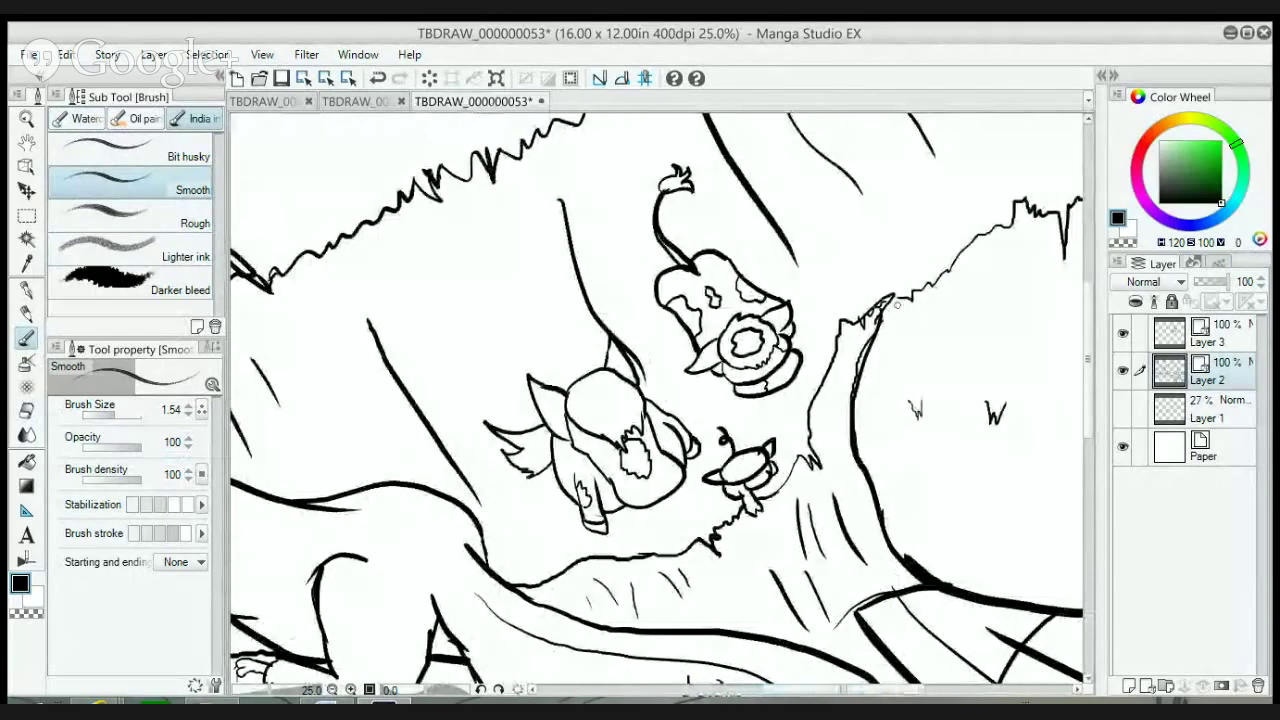
pyautogui.moveTo(828, 695); pyautogui.dragTo(880, 692)
pyautogui.moveTo(1090, 400); pyautogui.dragTo(1091, 431)
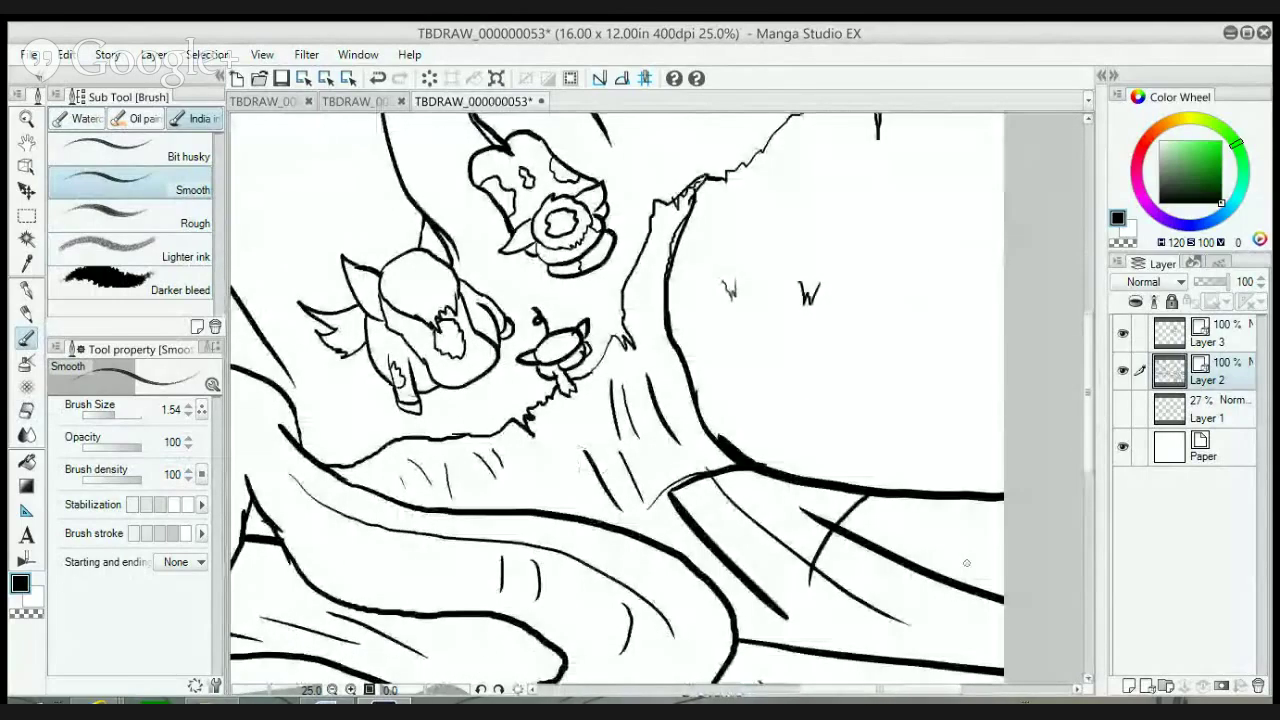
pyautogui.moveTo(850, 690); pyautogui.dragTo(710, 690)
pyautogui.click(333, 689)
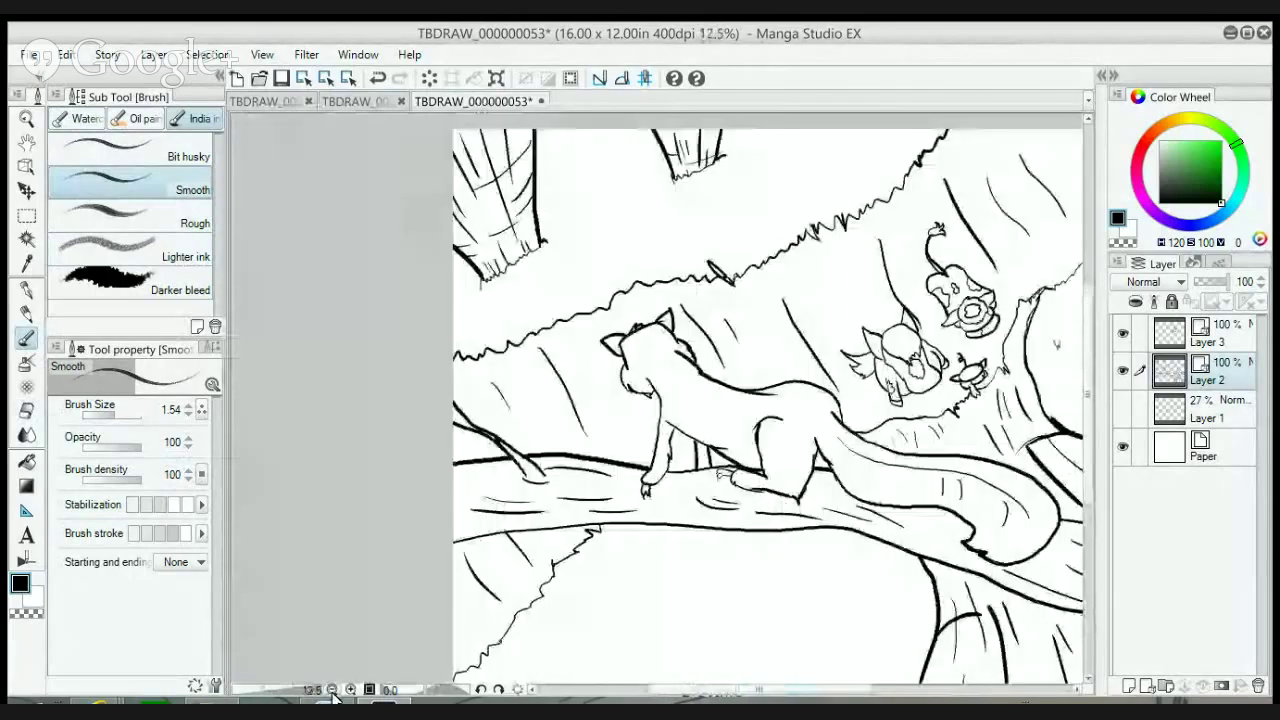
pyautogui.click(333, 689)
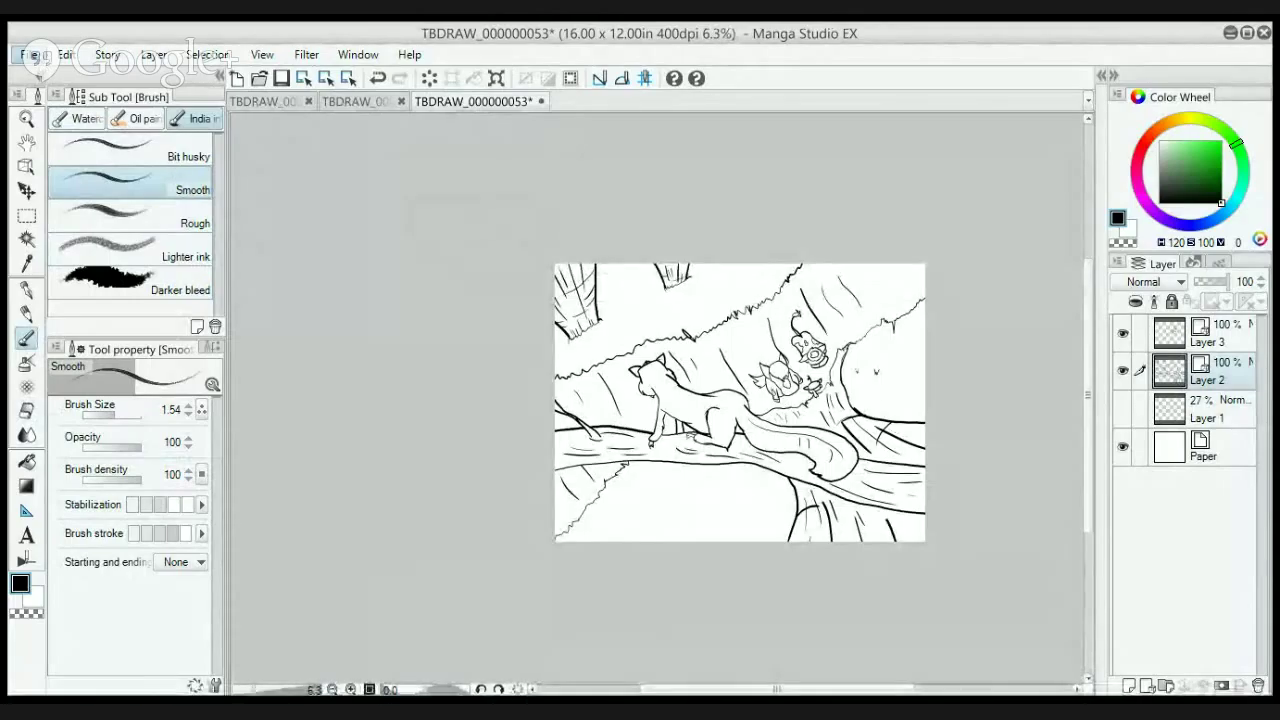
pyautogui.hotkey('ctrl', 's')
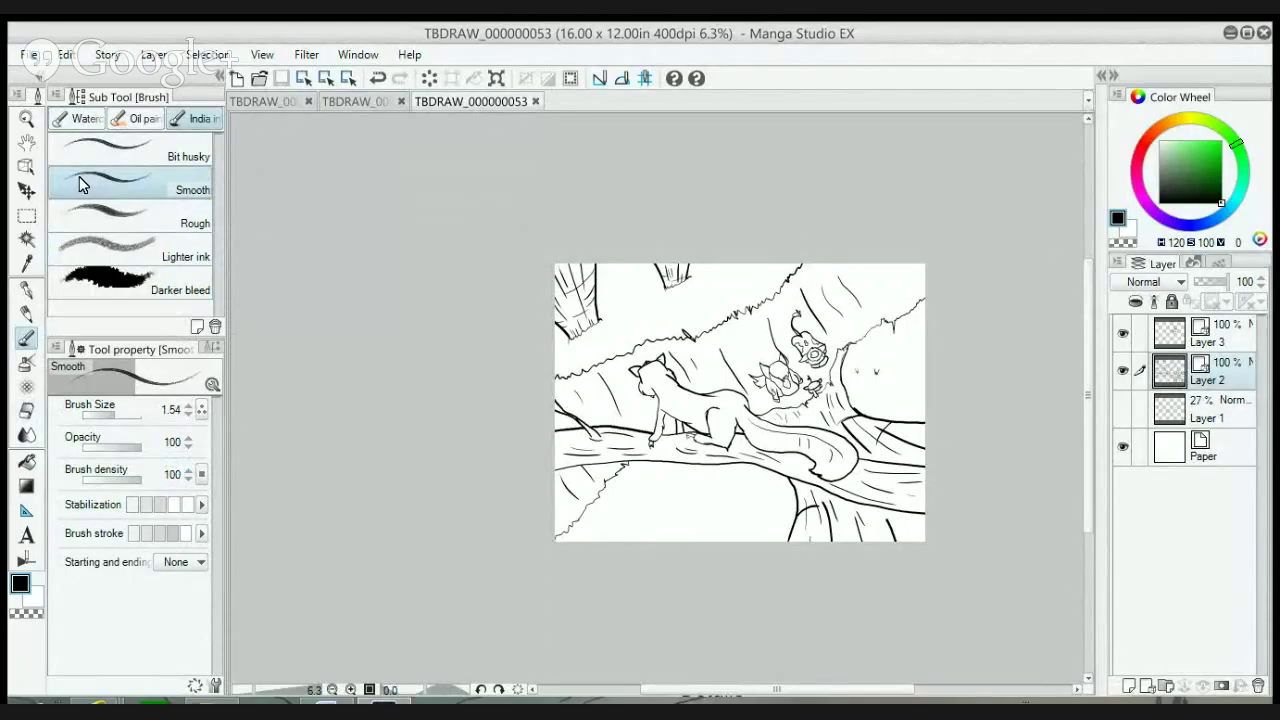
# - Draw small grass marks on the open ground areas on Layer 3 with the Smooth brush at size 1.33
pyautogui.click(1170, 318)
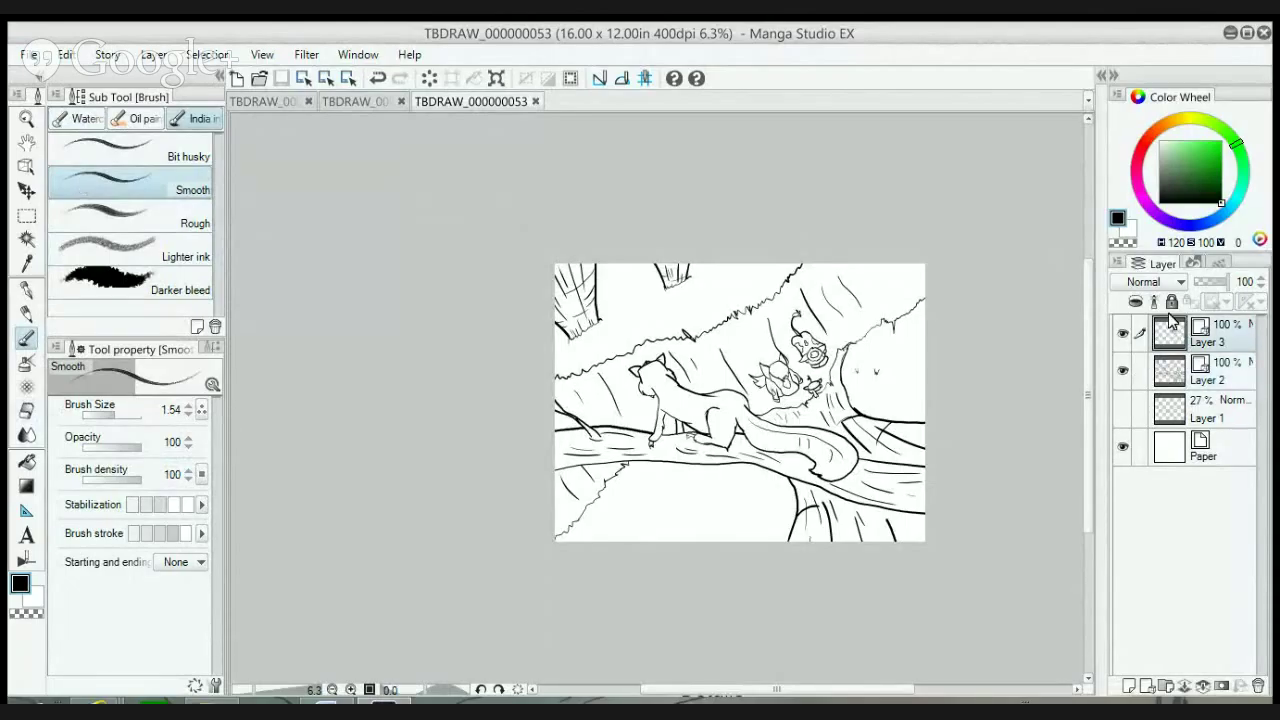
pyautogui.click(119, 416)
pyautogui.click(116, 421)
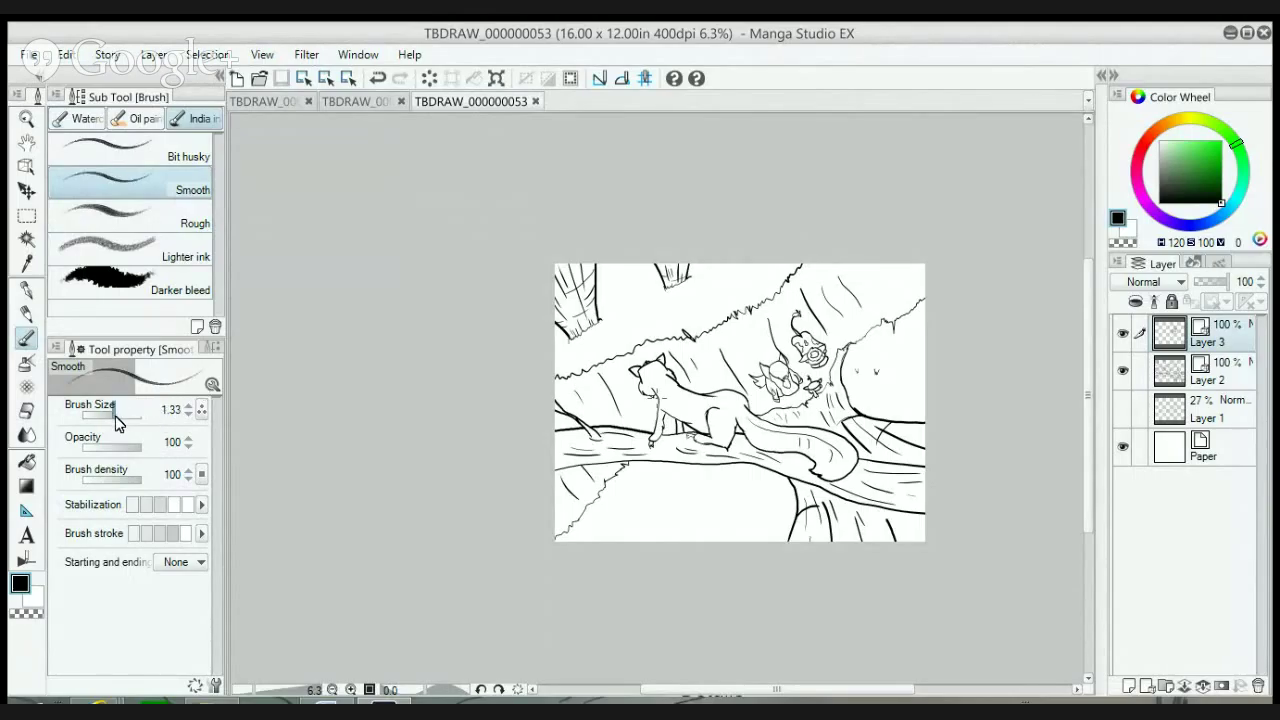
pyautogui.moveTo(700, 499); pyautogui.dragTo(702, 498)
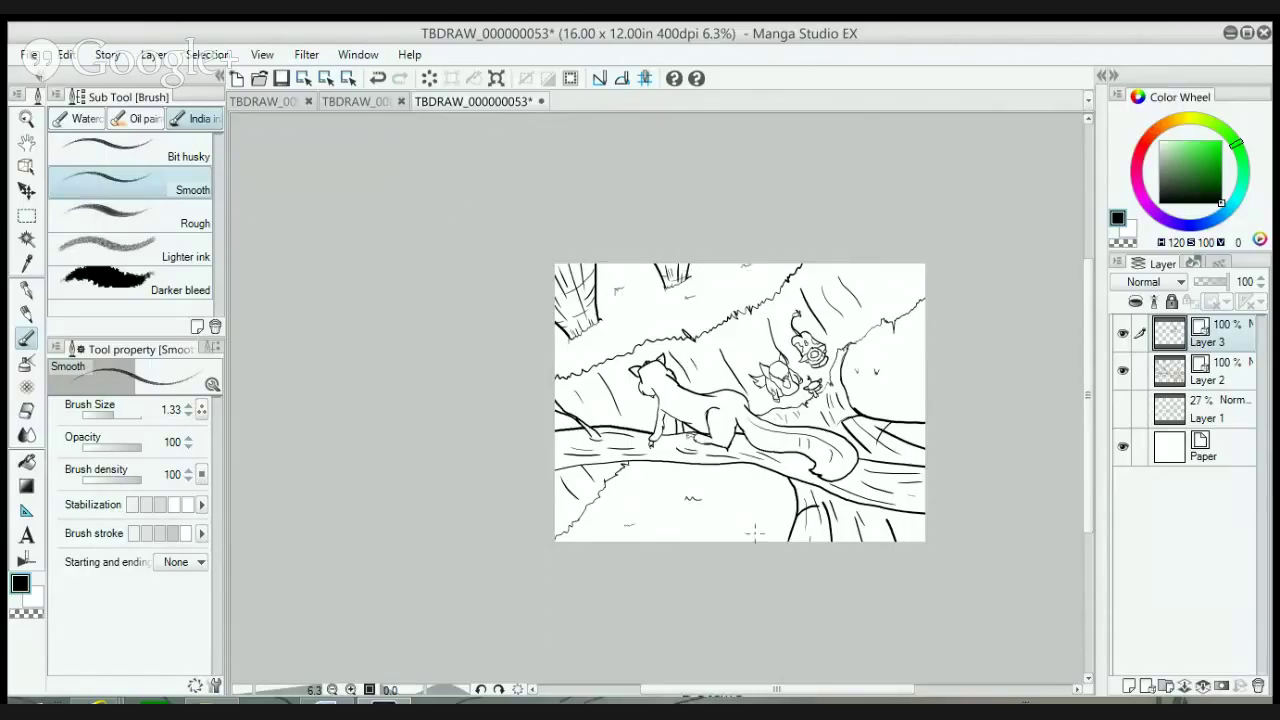
# - Add a raster layer directly above Layer 1 and fill the three grassy ground areas with green (H 120, S 60, V 72)
pyautogui.click(1188, 424)
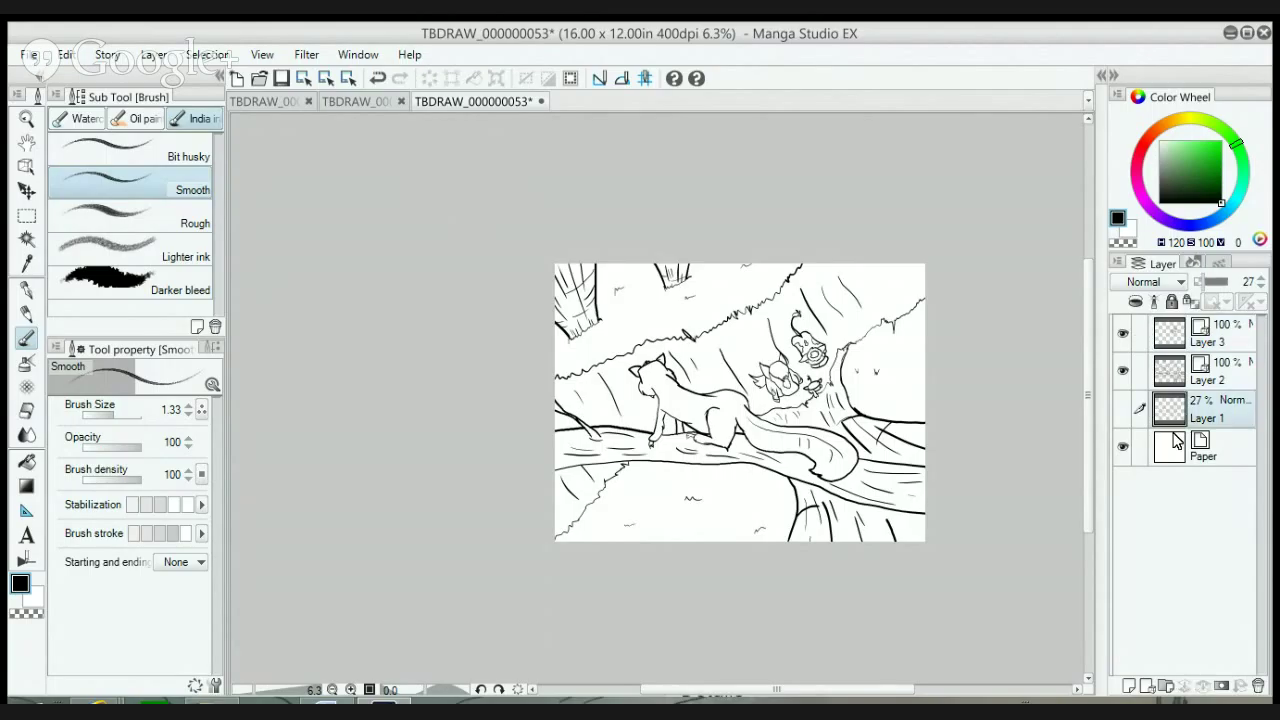
pyautogui.click(1129, 684)
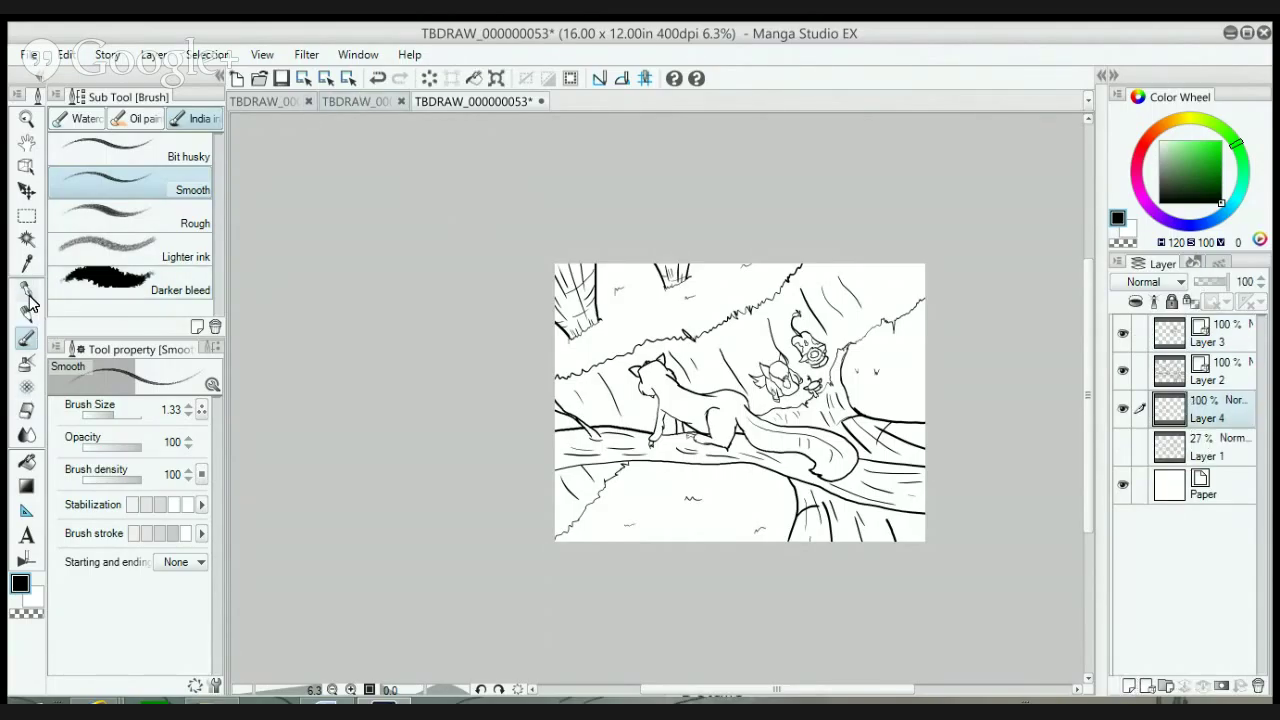
pyautogui.click(26, 262)
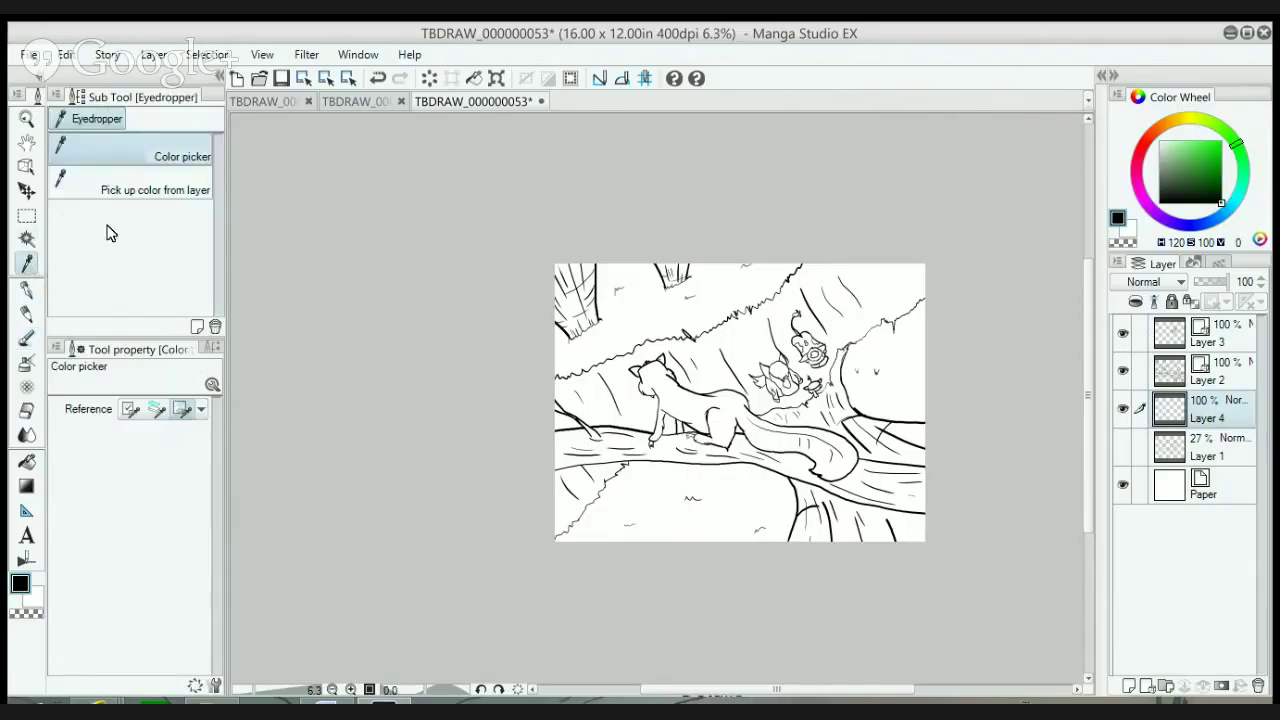
pyautogui.click(1203, 167)
pyautogui.click(1201, 164)
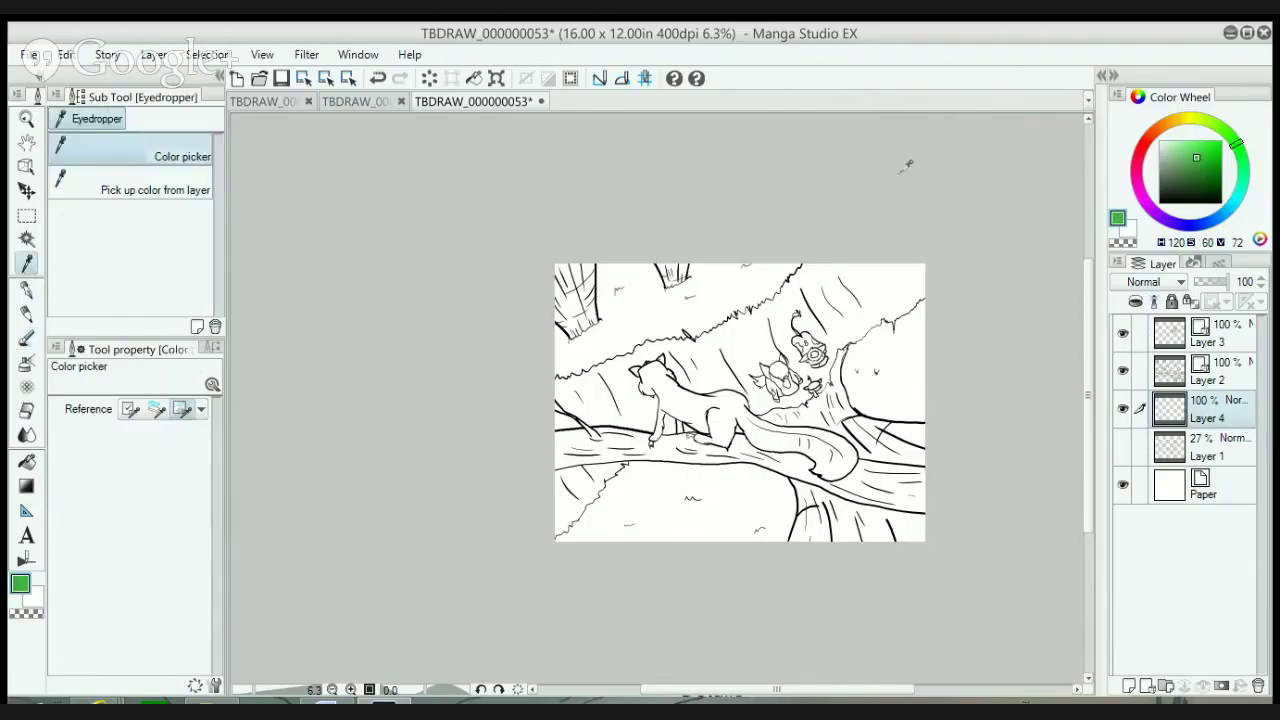
pyautogui.click(26, 461)
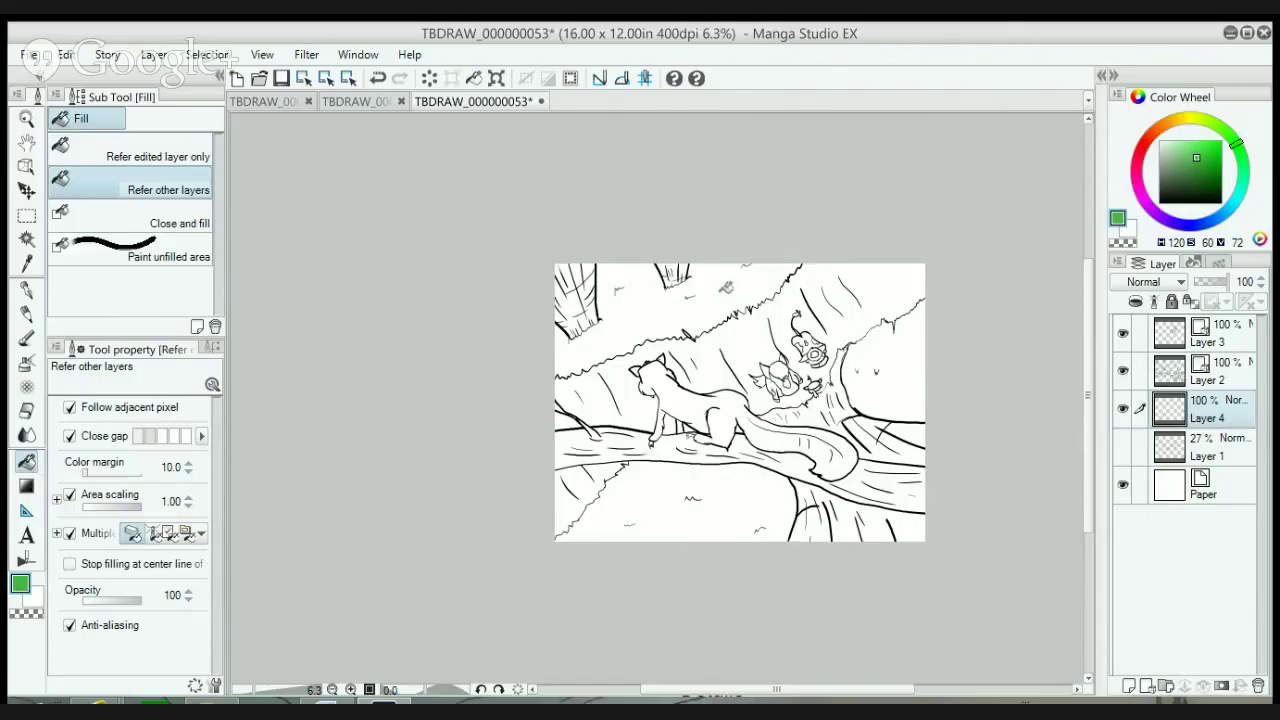
pyautogui.click(724, 289)
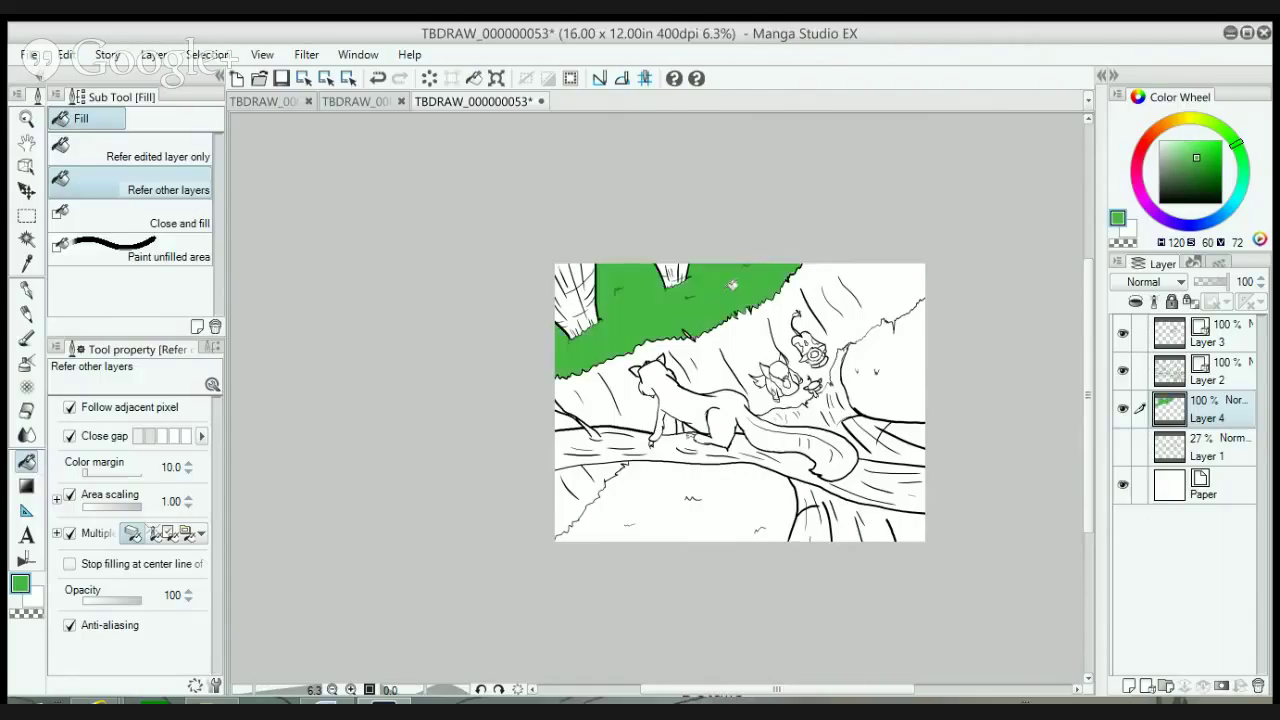
pyautogui.click(727, 492)
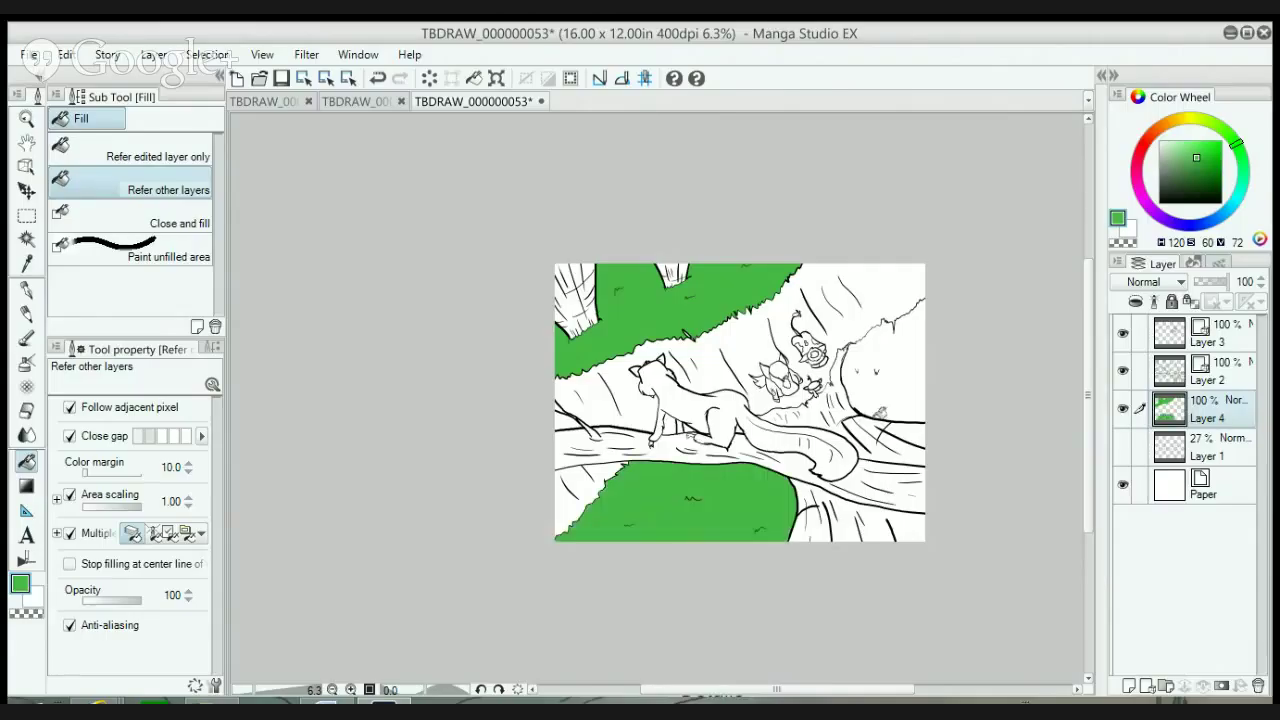
pyautogui.click(882, 365)
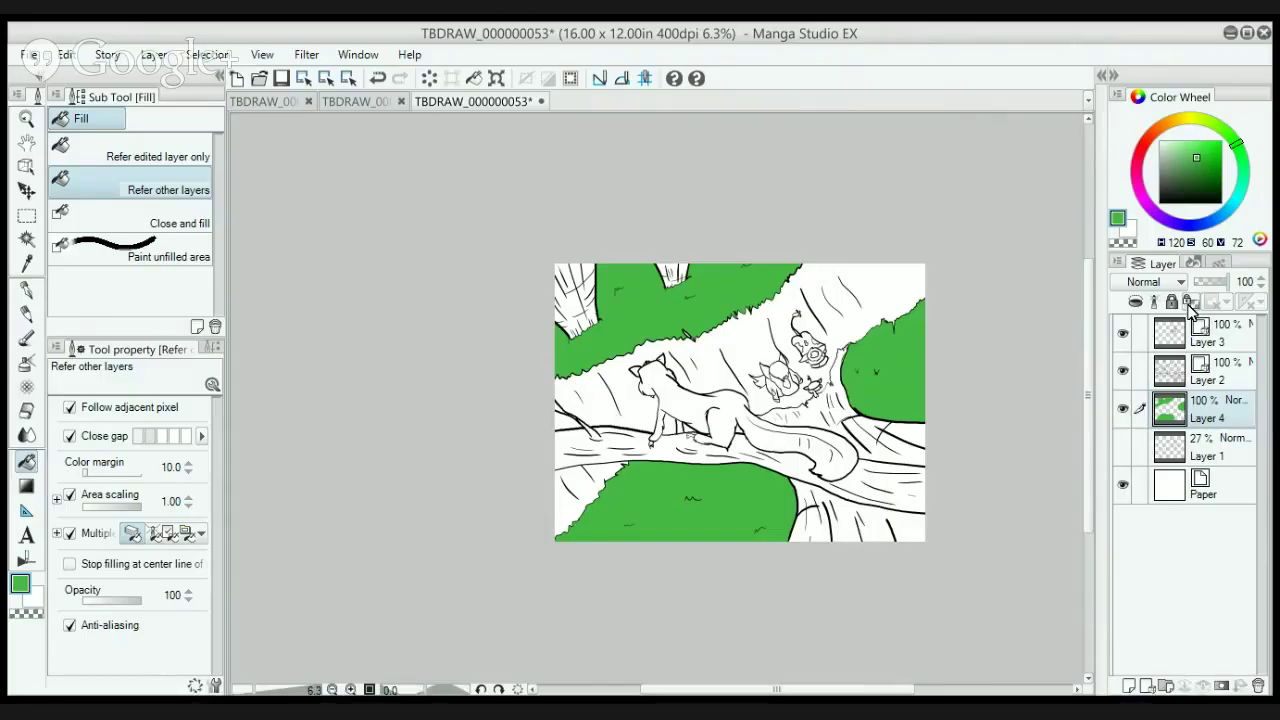
# - Add a layer above the green fill layer and fill the cat with neutral grey (S 0, V 72)
pyautogui.click(1128, 686)
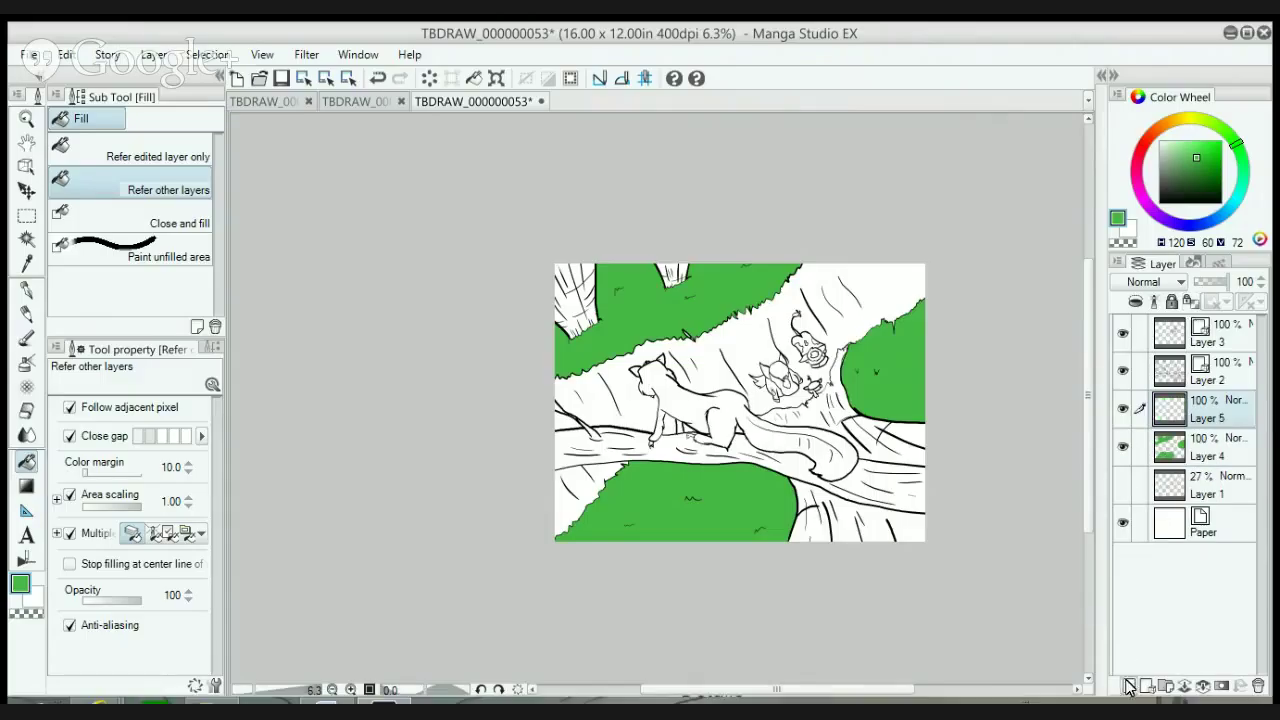
pyautogui.click(27, 263)
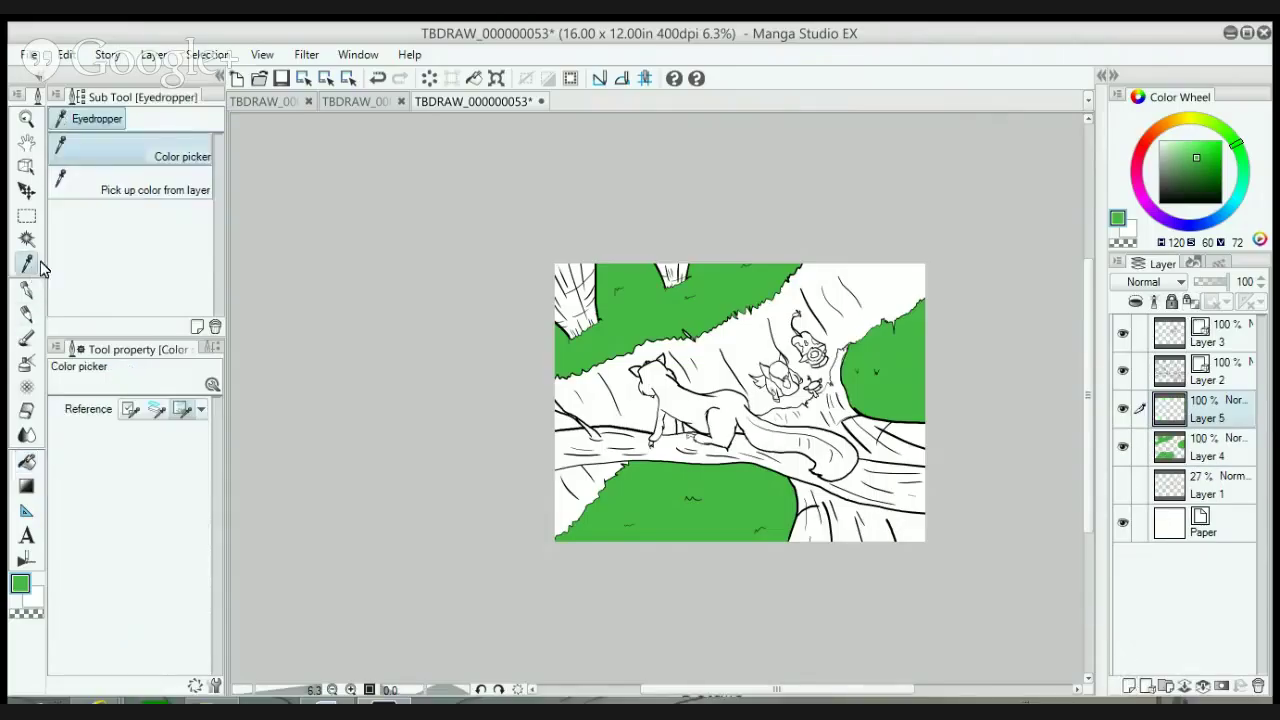
pyautogui.moveTo(1163, 160); pyautogui.dragTo(1159, 158)
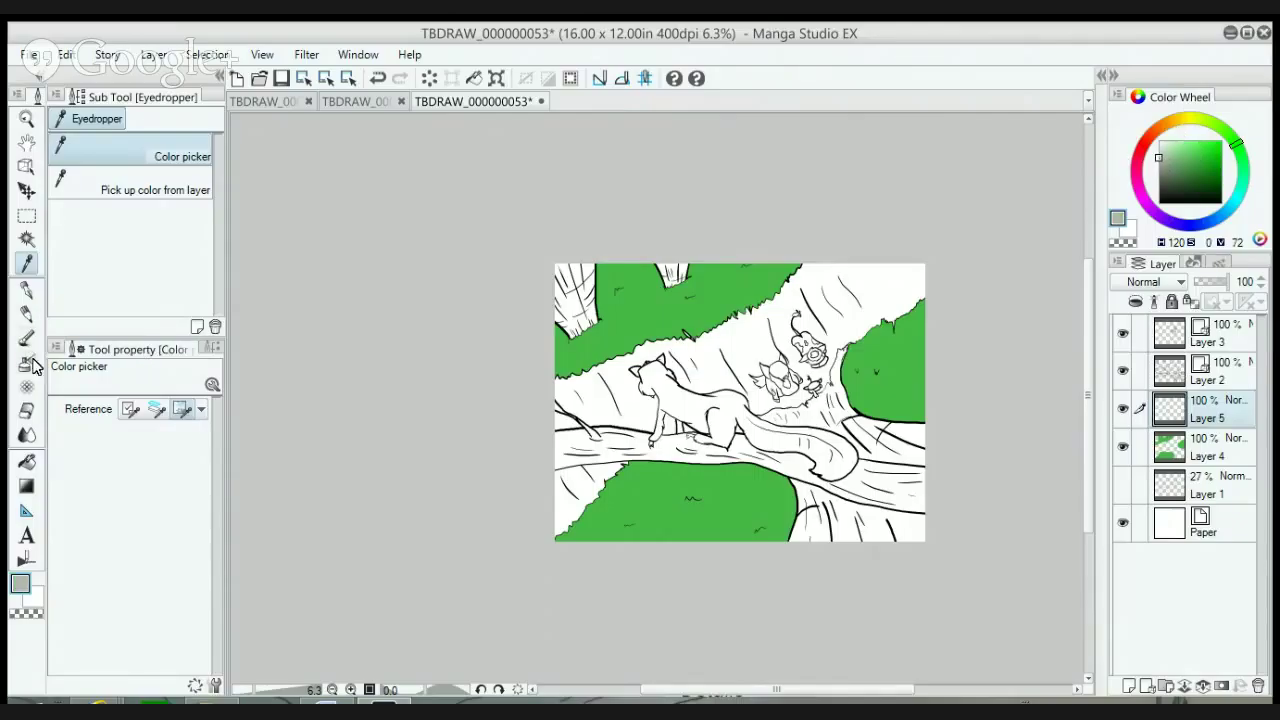
pyautogui.click(27, 461)
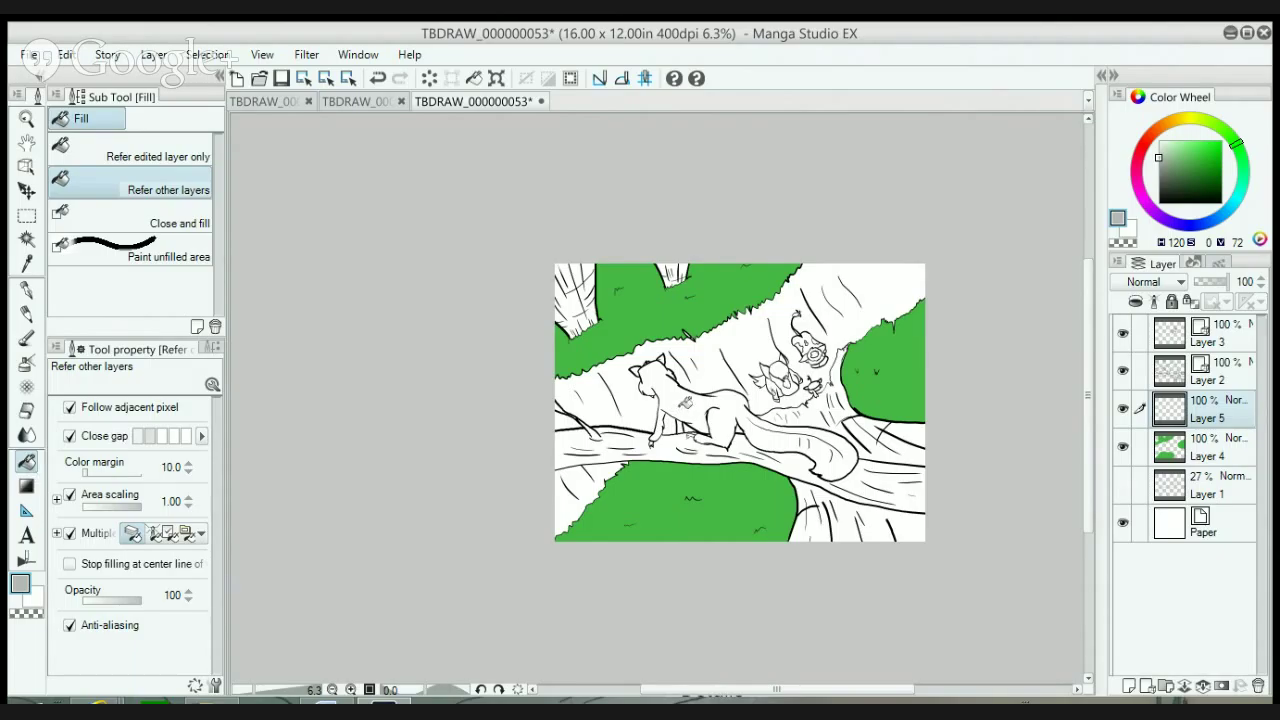
pyautogui.click(681, 402)
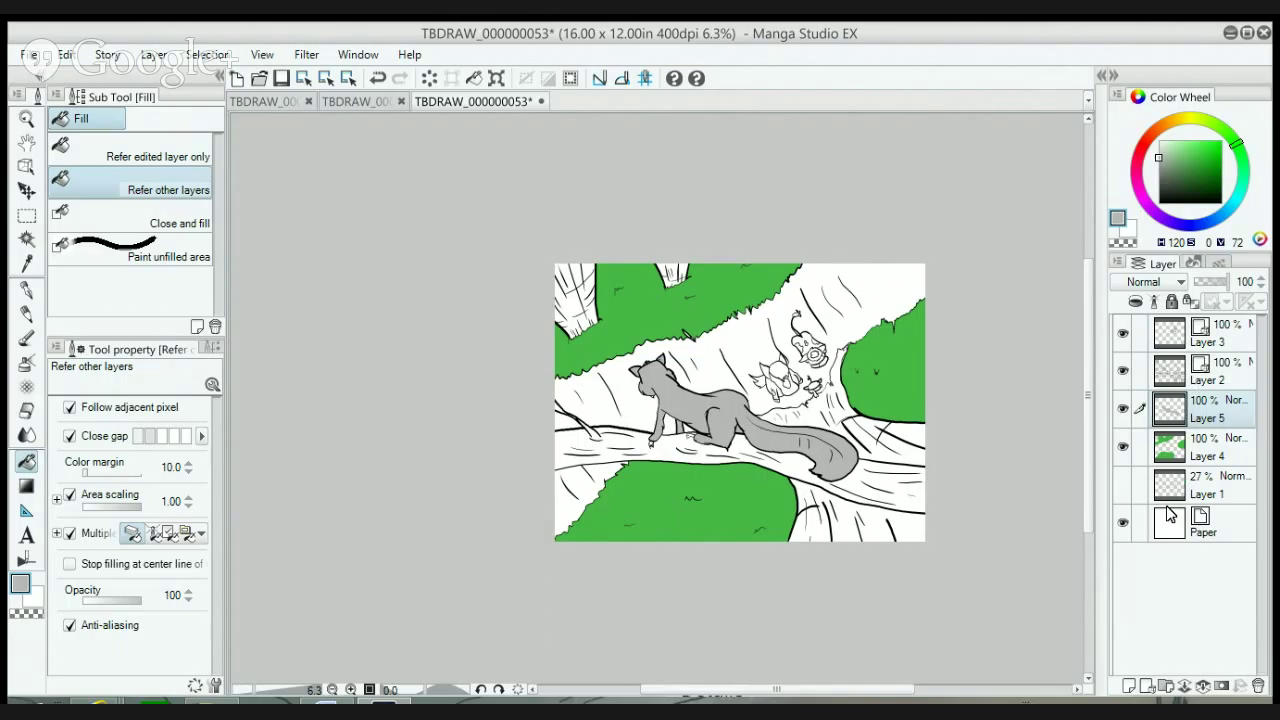
# - Add a layer between the cat's fill and the grass fill, and fill the branch and foreground tree with tan (H 37, S 41, V 78)
pyautogui.click(1129, 686)
pyautogui.moveTo(1172, 412); pyautogui.dragTo(1172, 465)
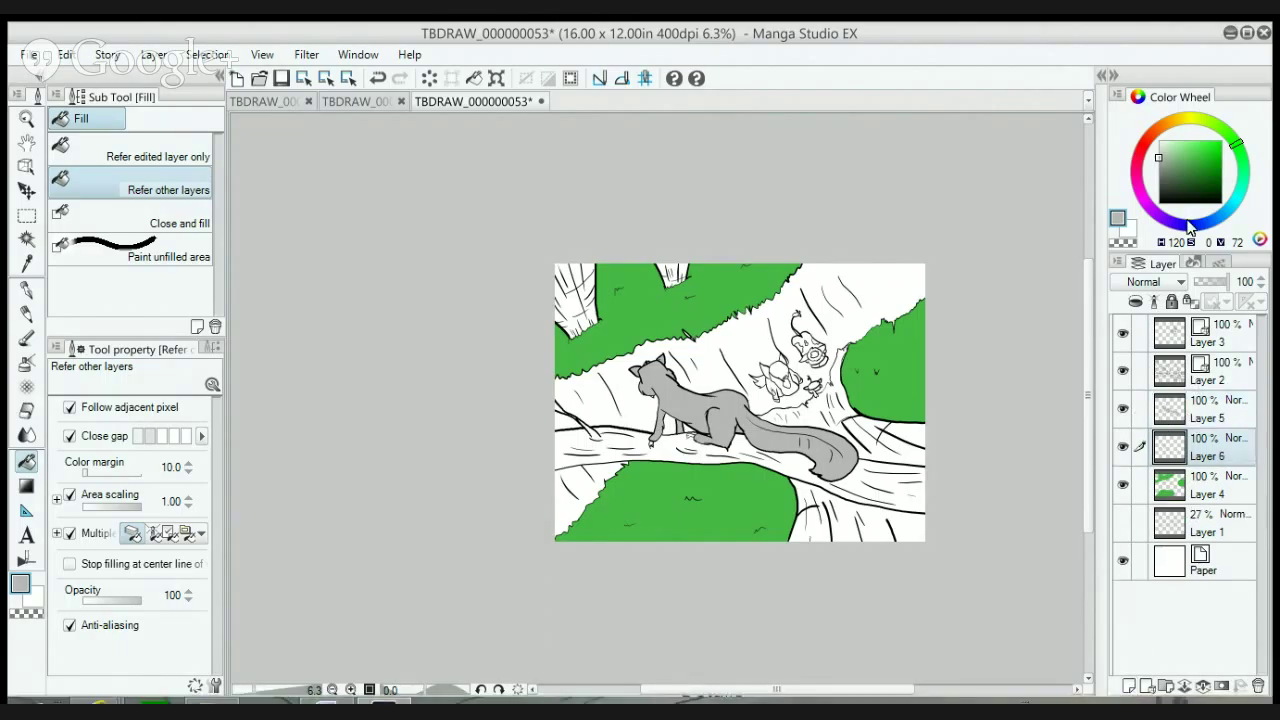
pyautogui.click(1170, 127)
pyautogui.click(1185, 154)
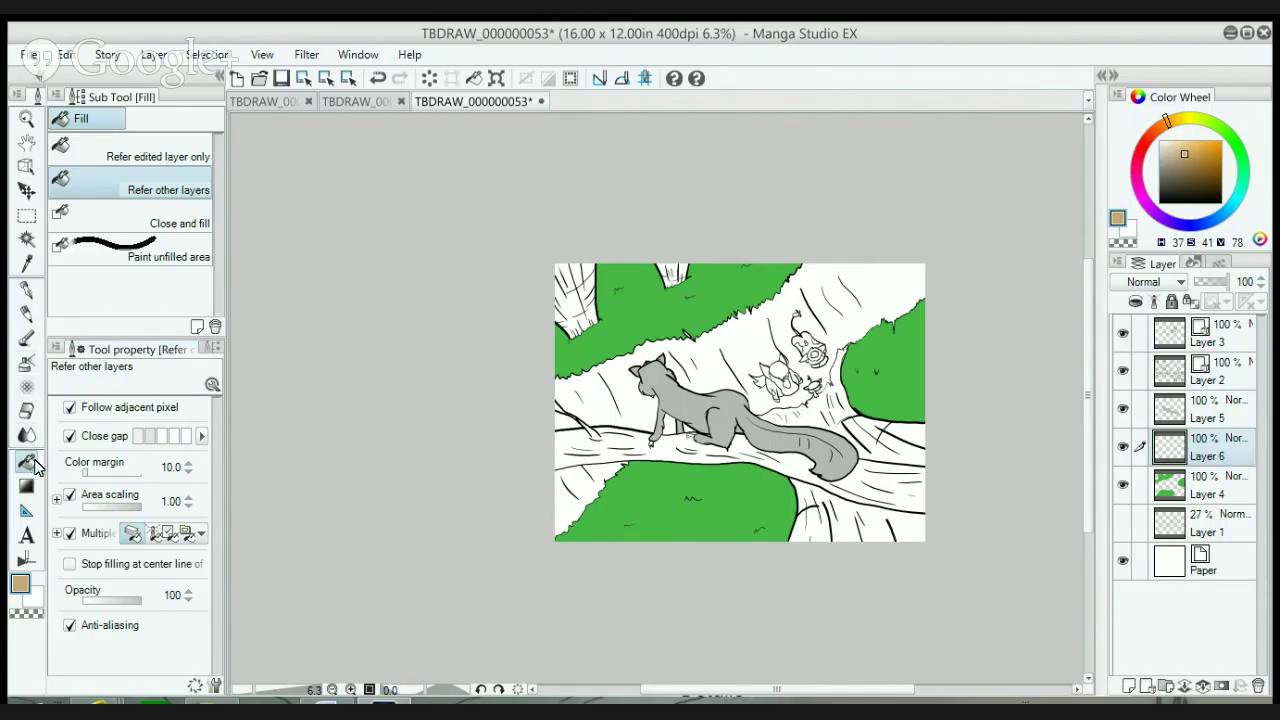
pyautogui.click(839, 466)
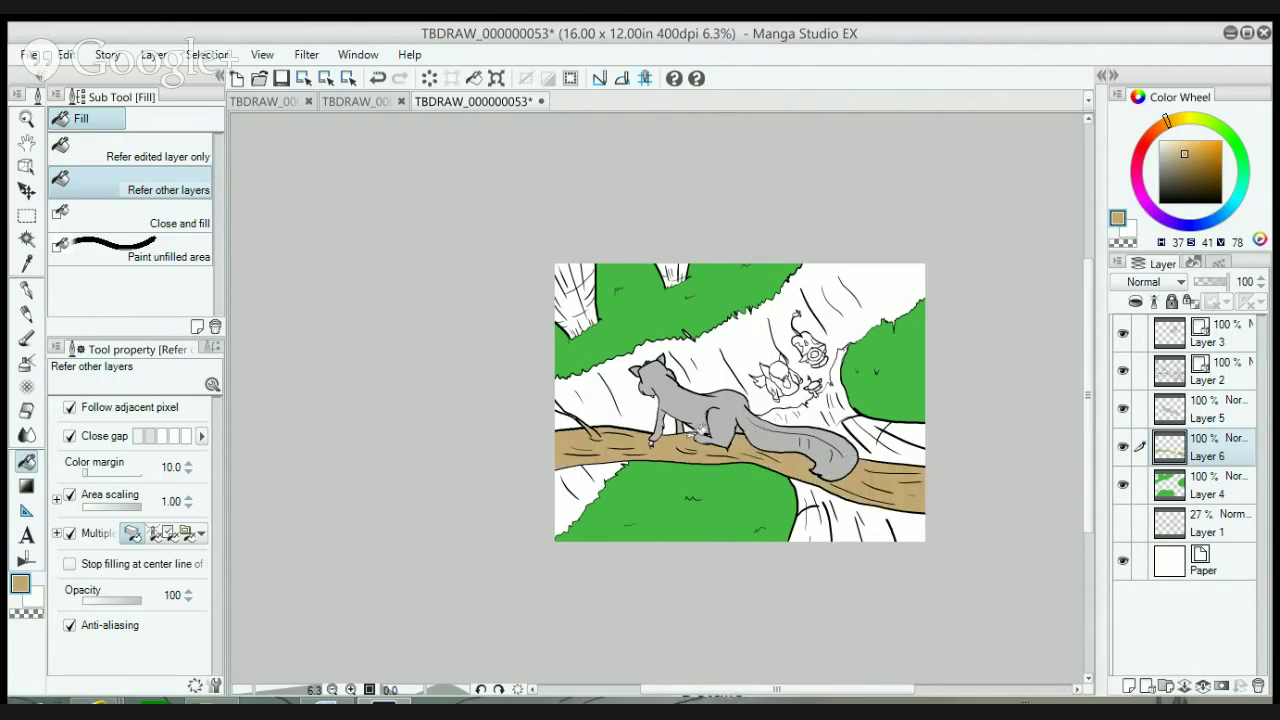
pyautogui.click(840, 505)
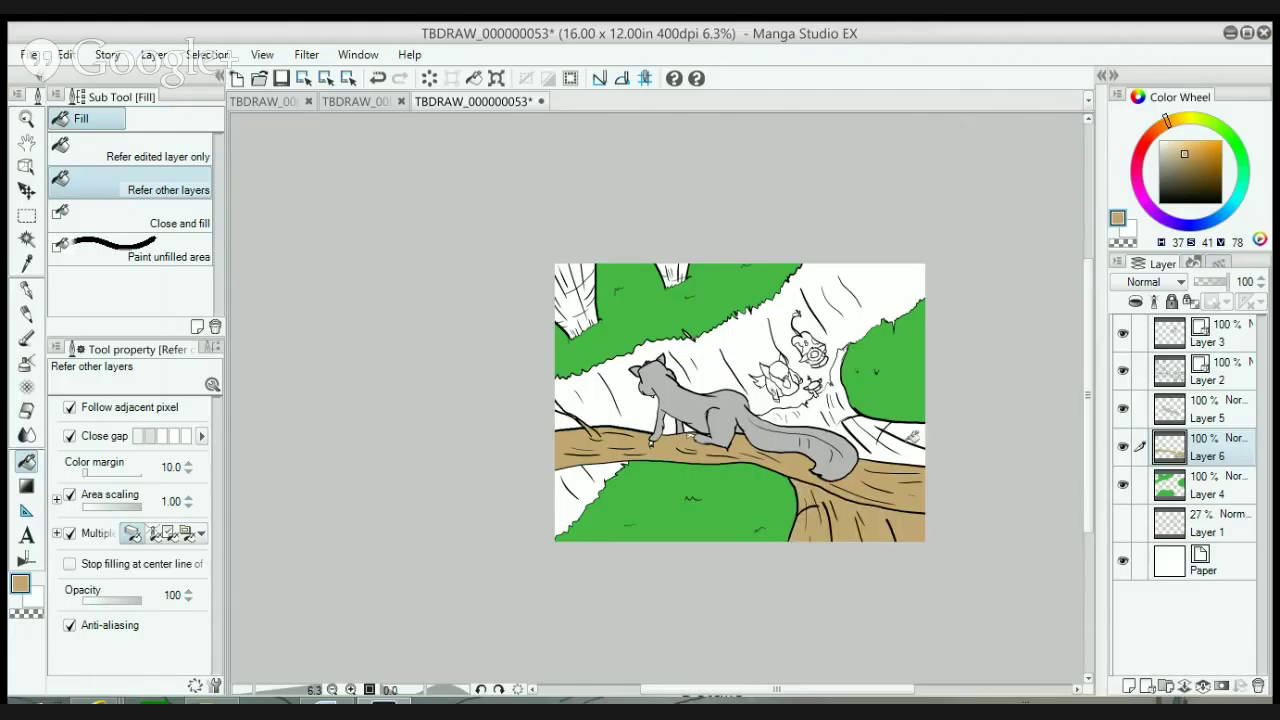
pyautogui.click(903, 432)
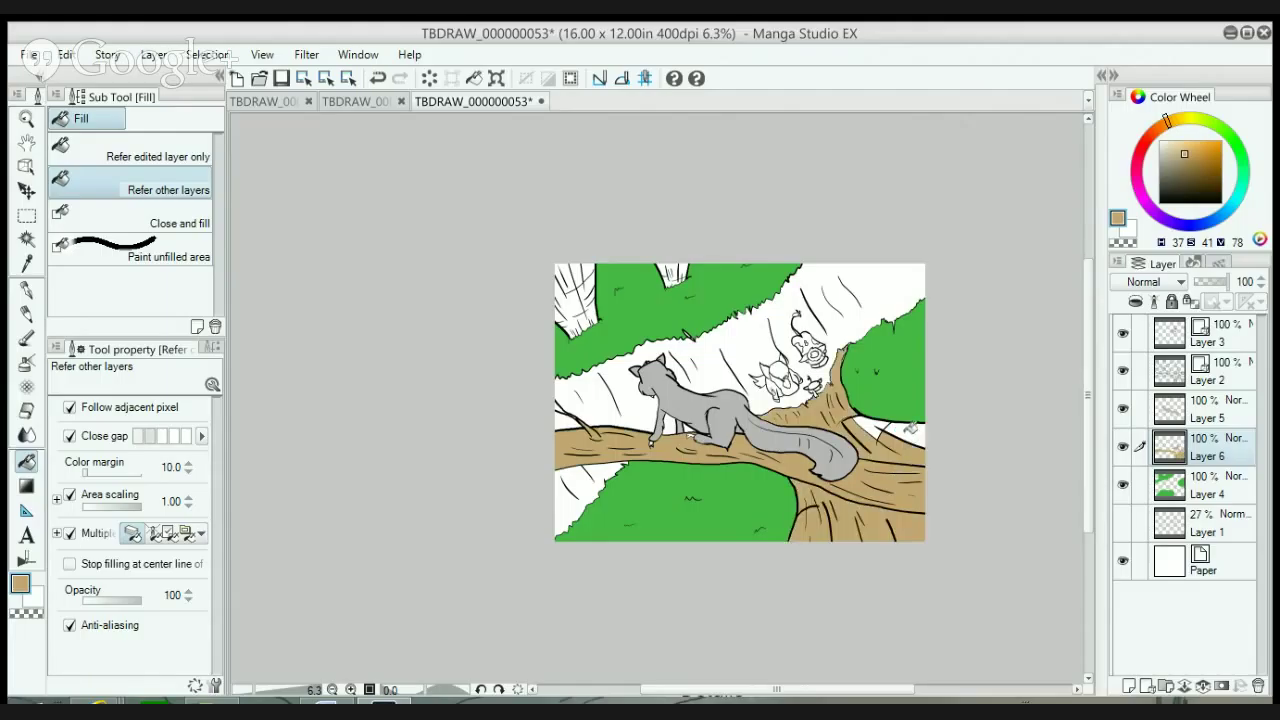
pyautogui.click(907, 428)
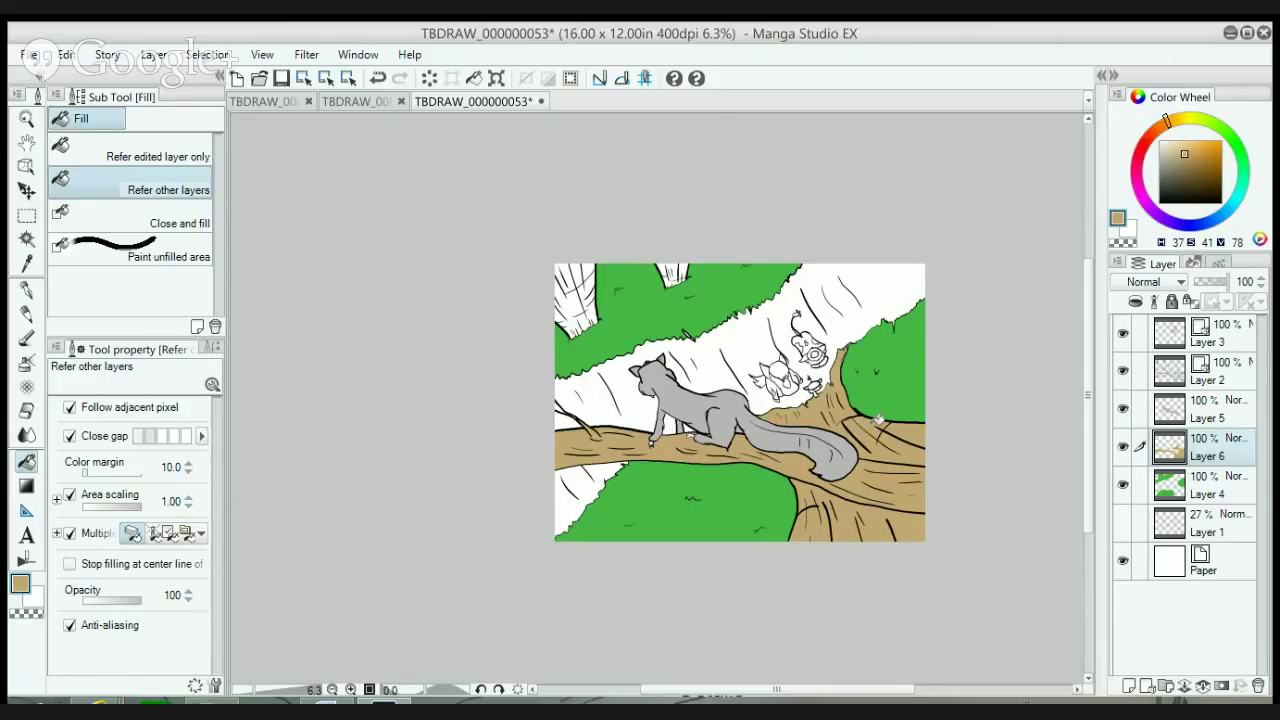
pyautogui.keyDown('alt'); pyautogui.click(878, 420); pyautogui.keyUp('alt')
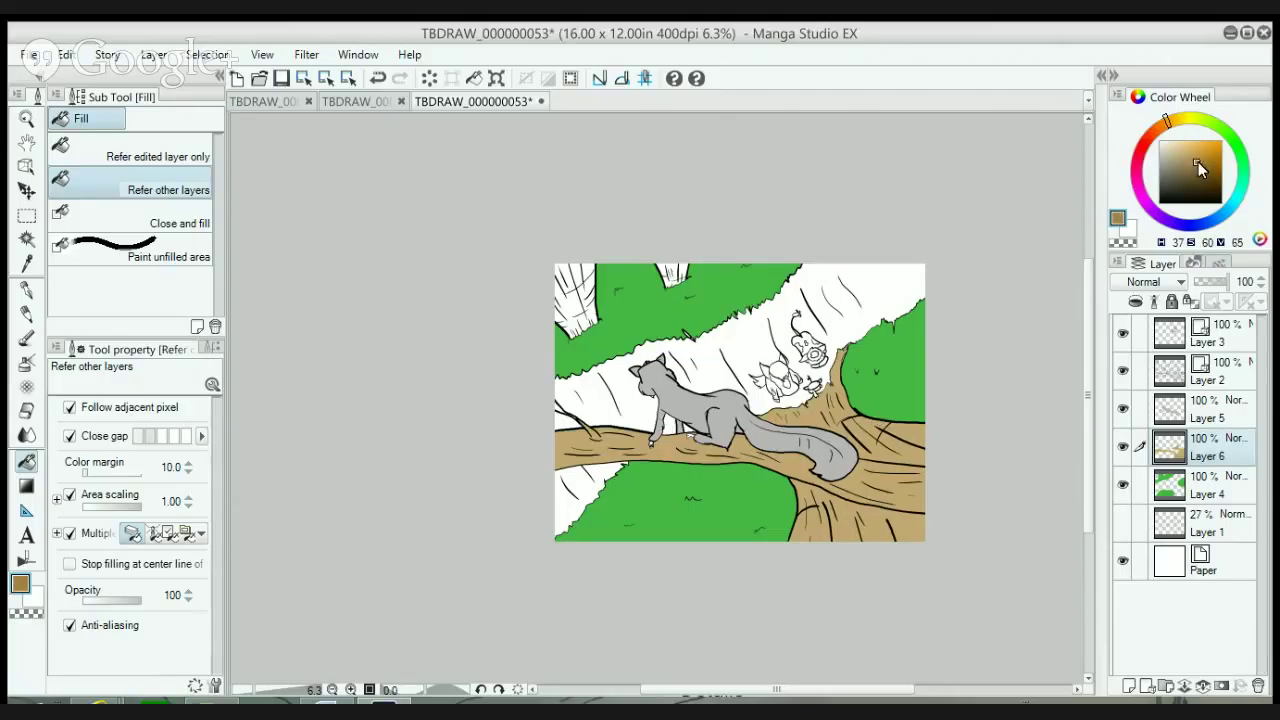
# - Fill the larger background trunk with brown (H 37, S 60, V 65) and the smaller one with tan (H 37, S 41, V 72)
pyautogui.click(576, 270)
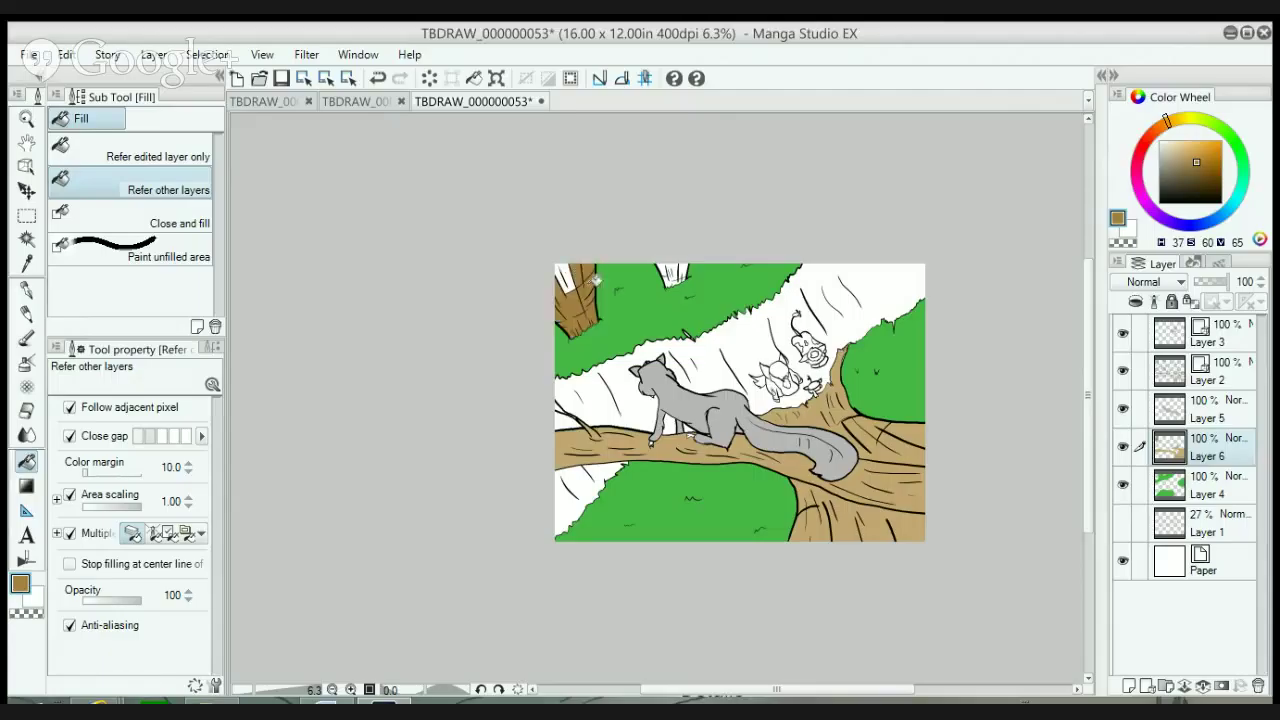
pyautogui.click(592, 282)
pyautogui.click(576, 273)
pyautogui.click(1184, 158)
pyautogui.click(681, 268)
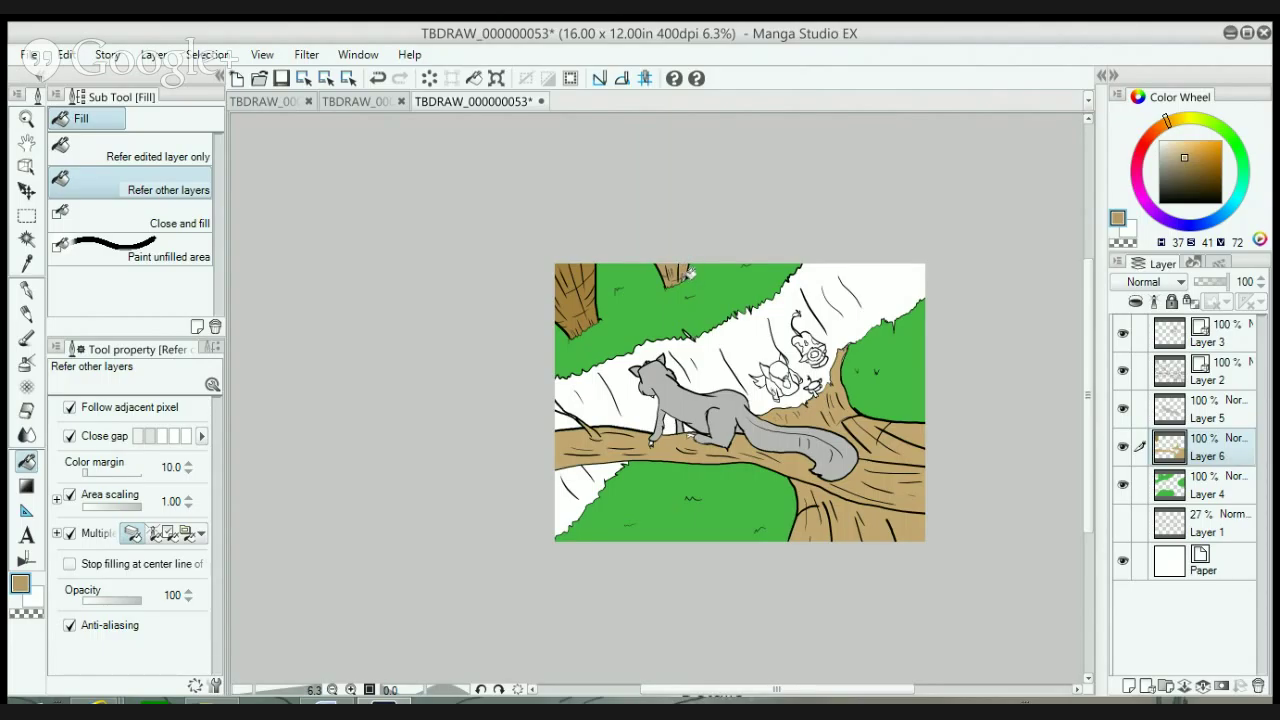
# - On a new layer above the tree fill, fill the dirt path with the reference path's sampled sand colour (H 38, S 35, V 91) and save
pyautogui.click(289, 100)
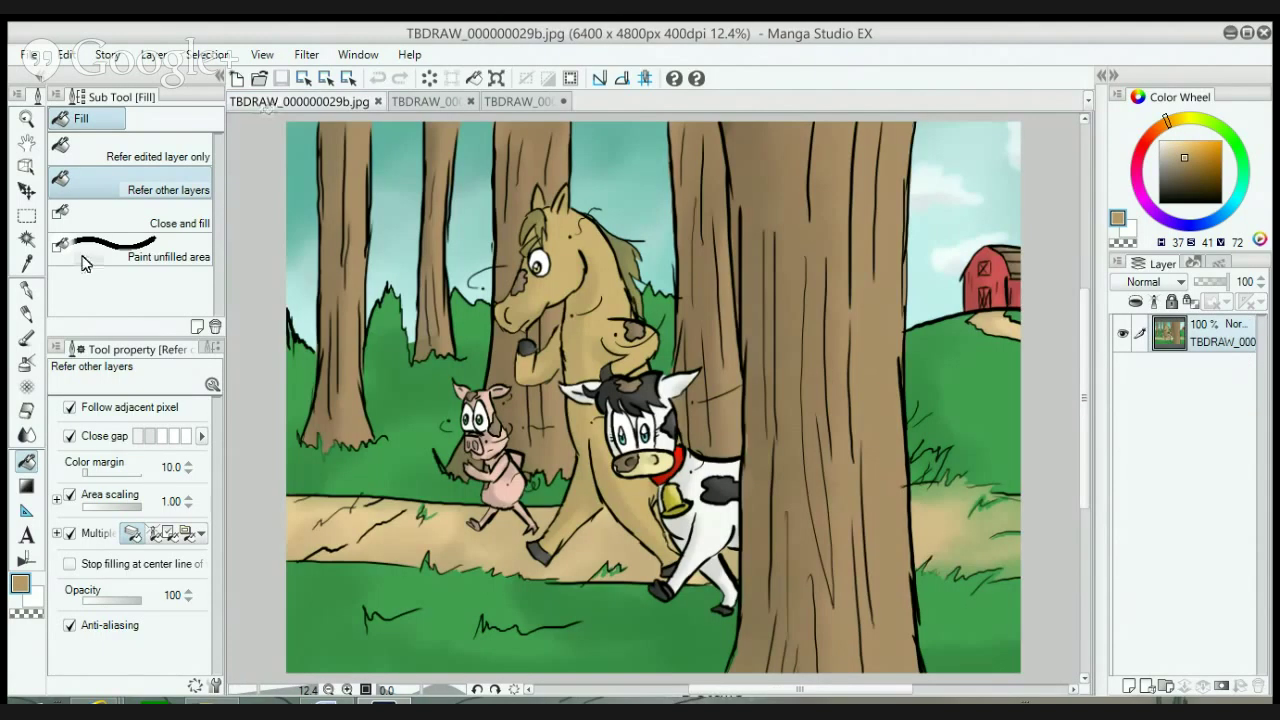
pyautogui.click(26, 262)
pyautogui.click(298, 496)
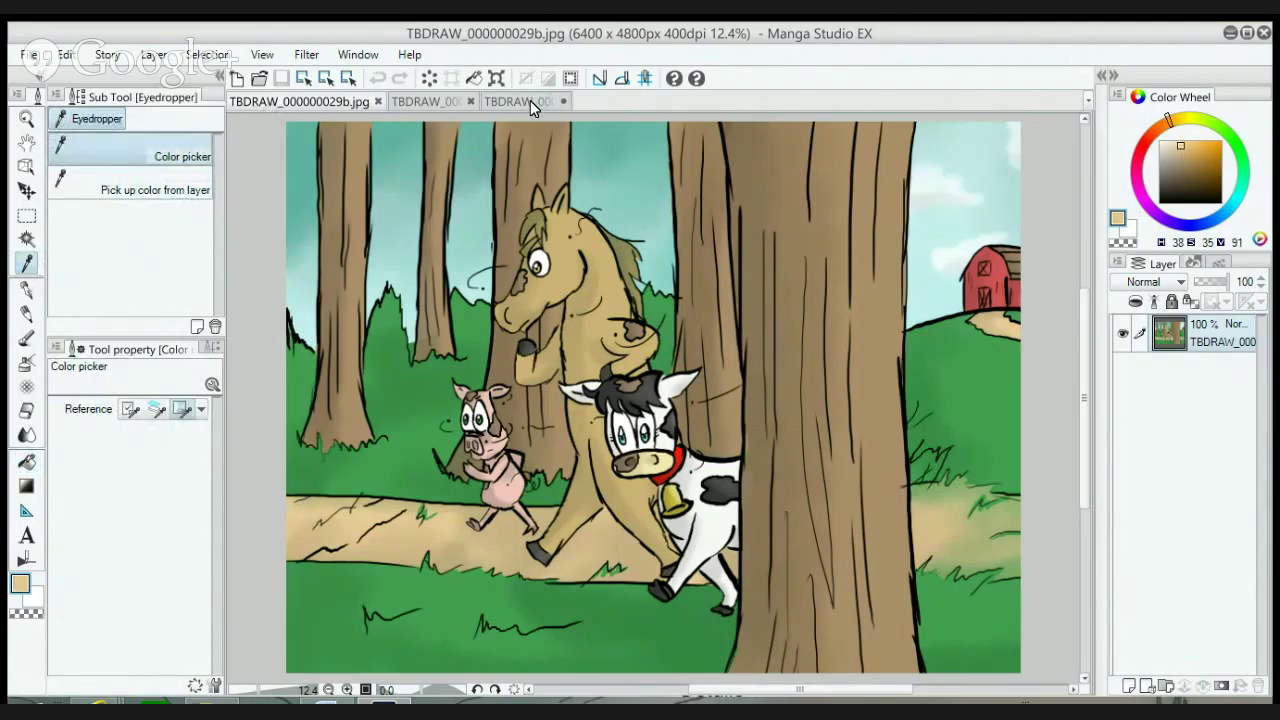
pyautogui.click(530, 100)
pyautogui.press('g')
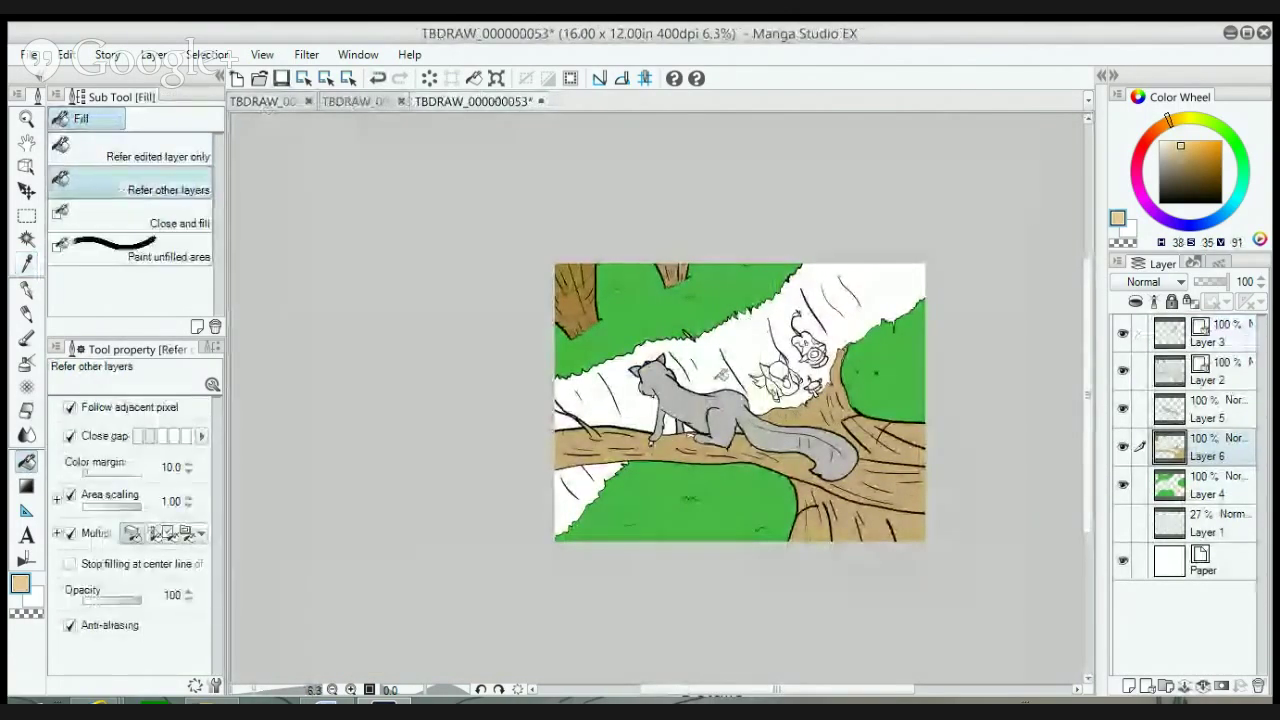
pyautogui.click(1129, 686)
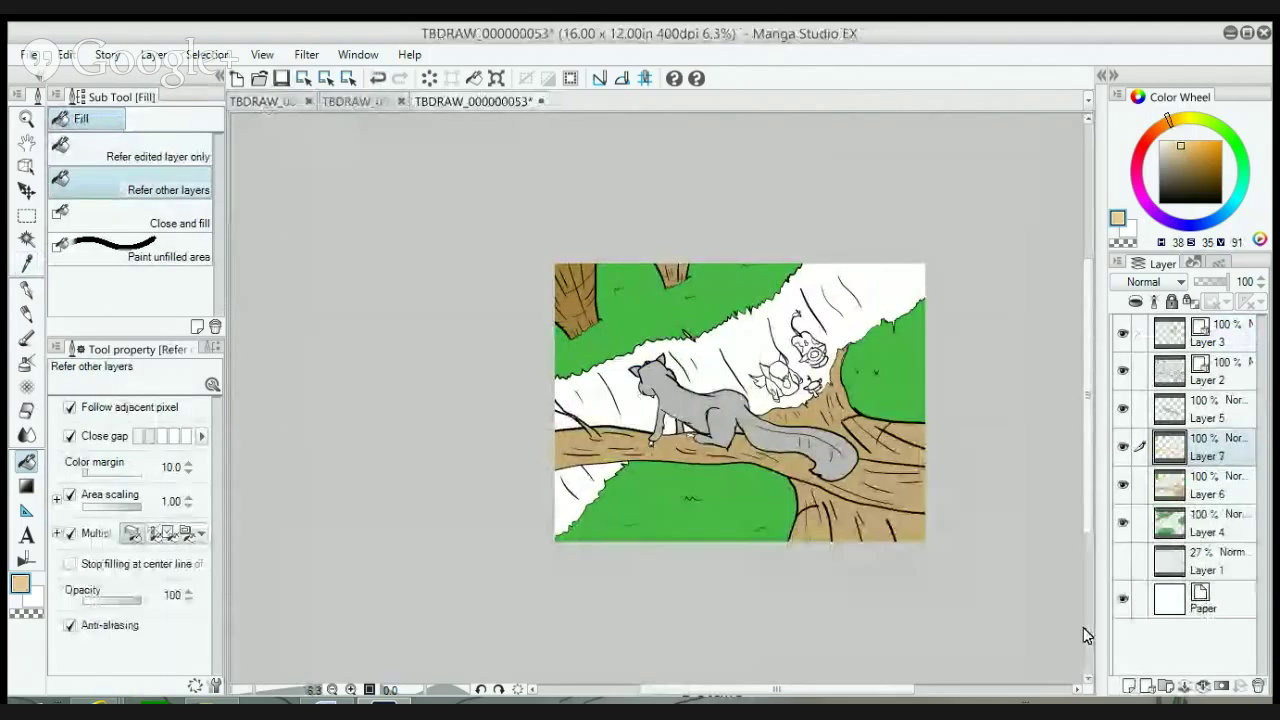
pyautogui.click(741, 346)
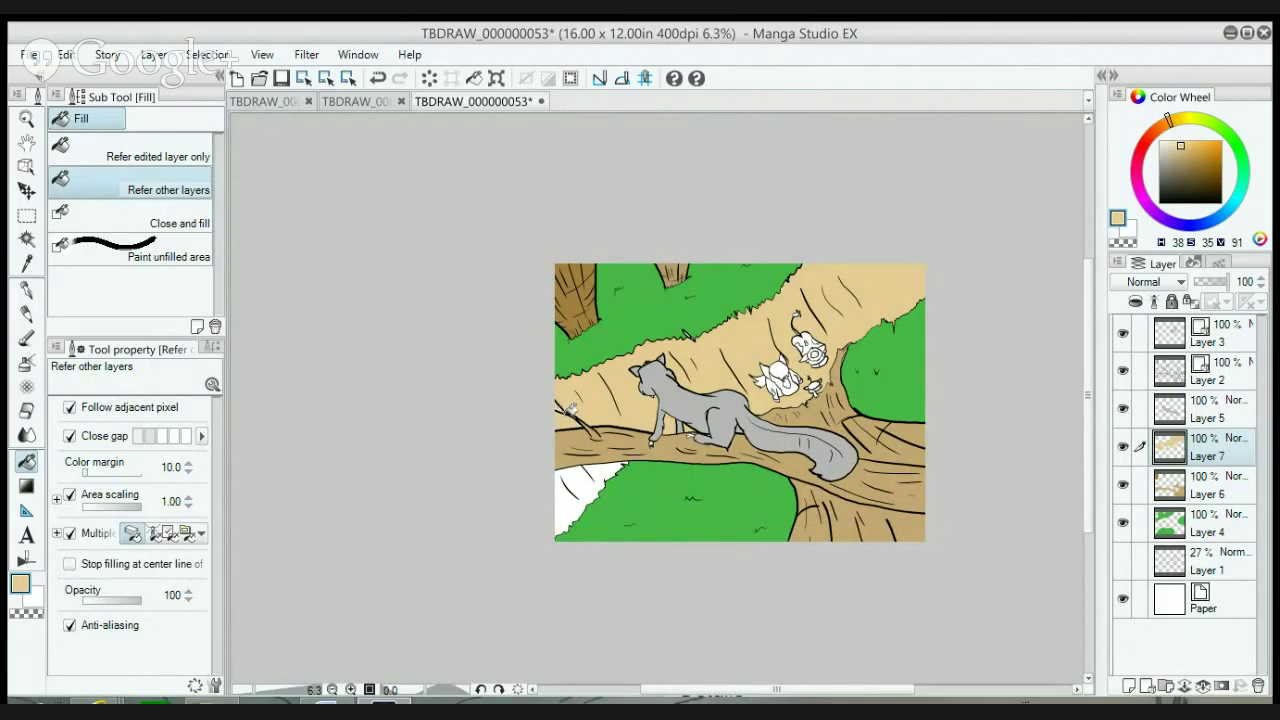
pyautogui.click(583, 487)
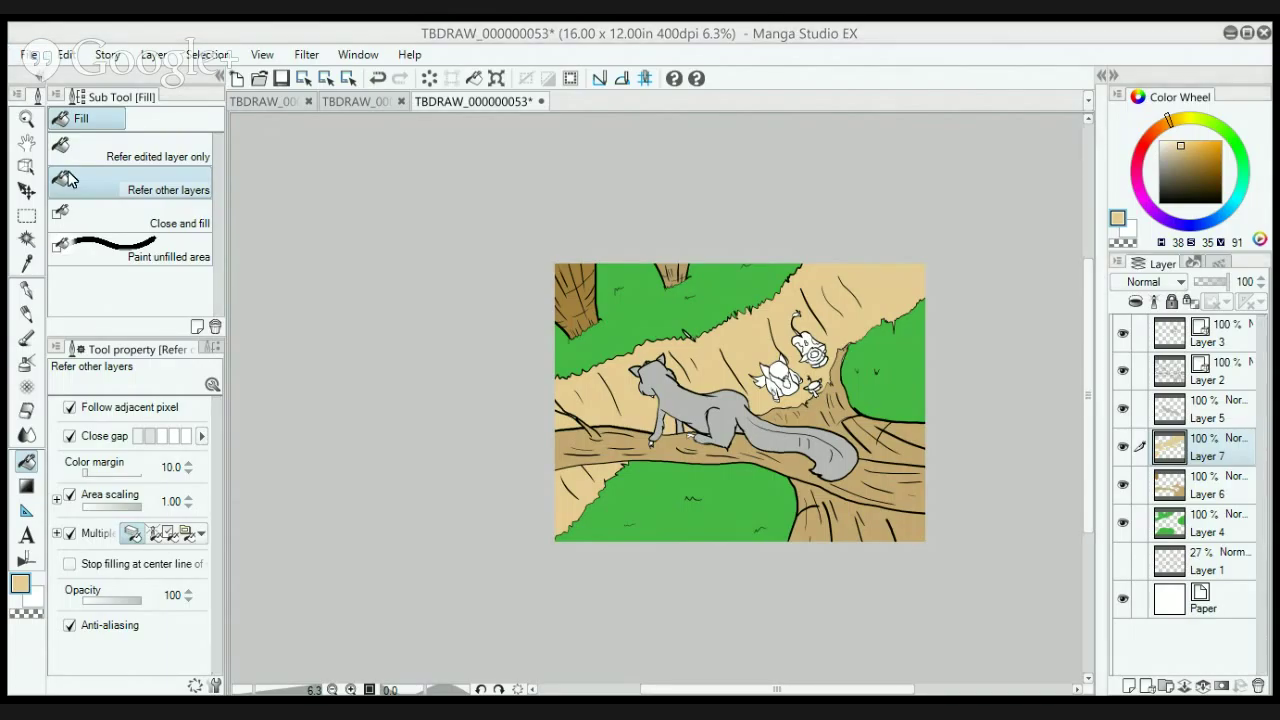
pyautogui.hotkey('ctrl', 's')
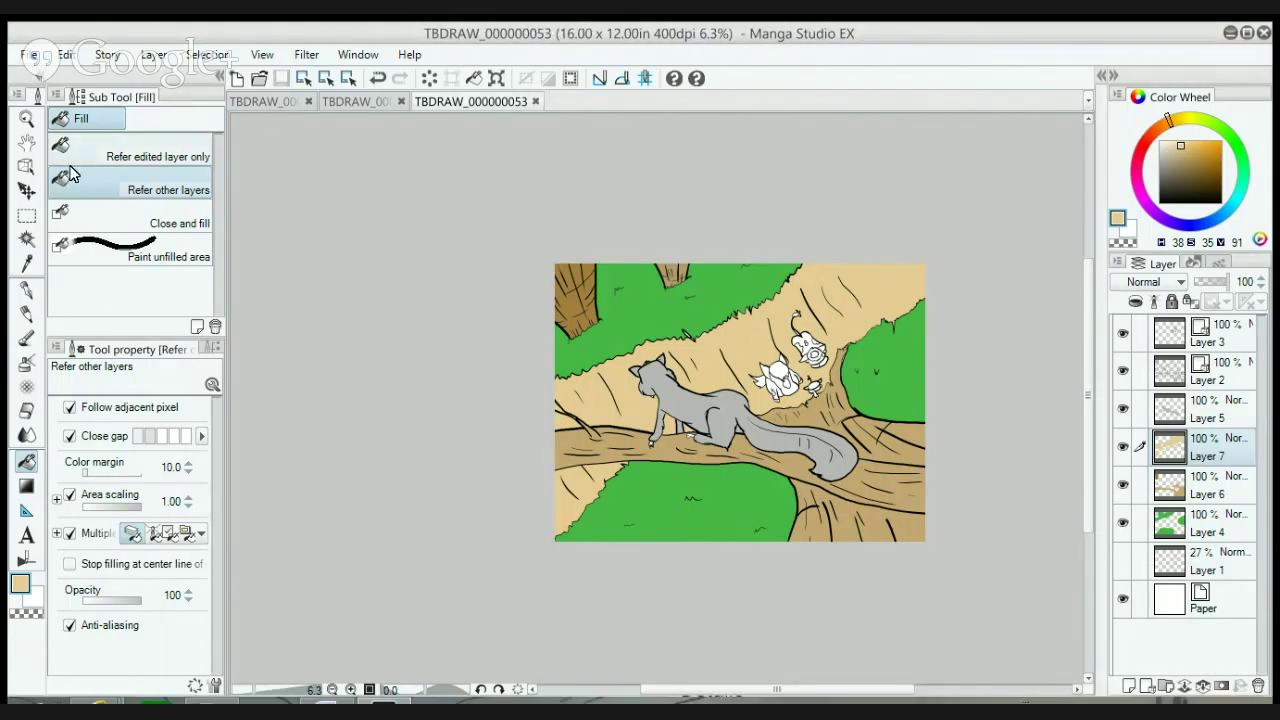
# - Add a layer above the path fill for the farm animals and sample the cow's white from TBDRAW_000000029b.jpg (H 100, S 1, V 97)
pyautogui.click(1129, 686)
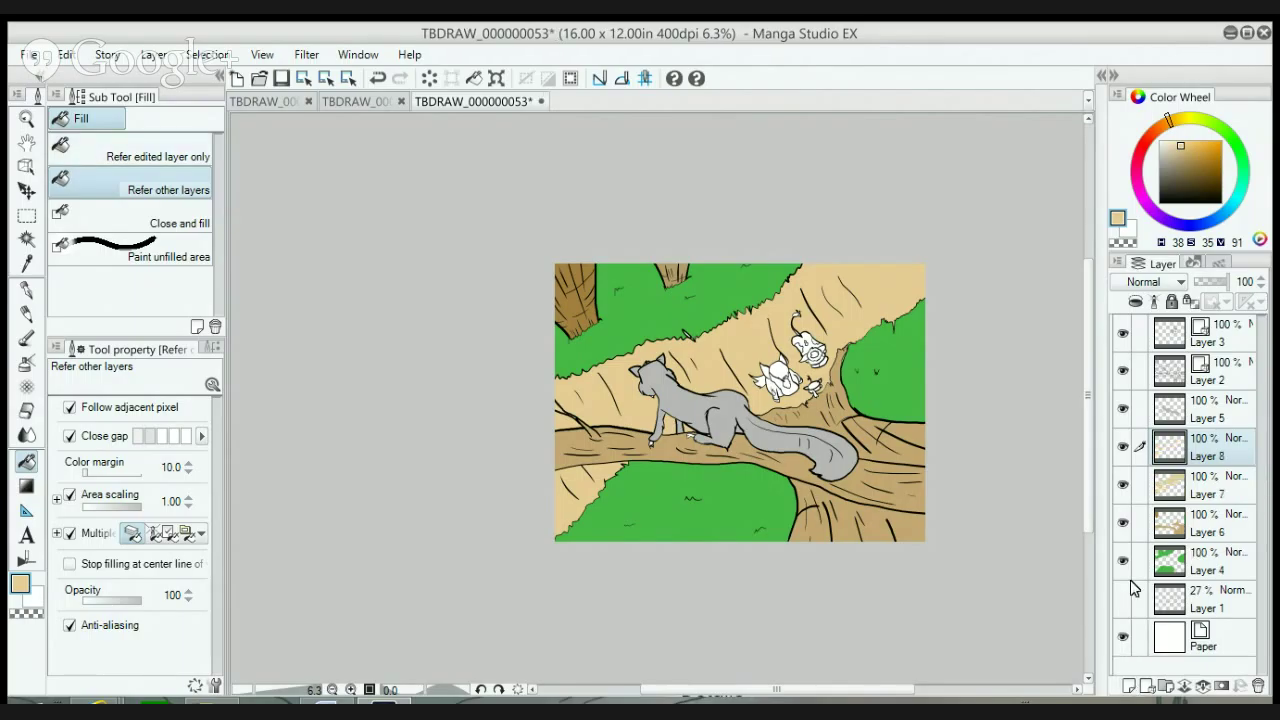
pyautogui.click(27, 119)
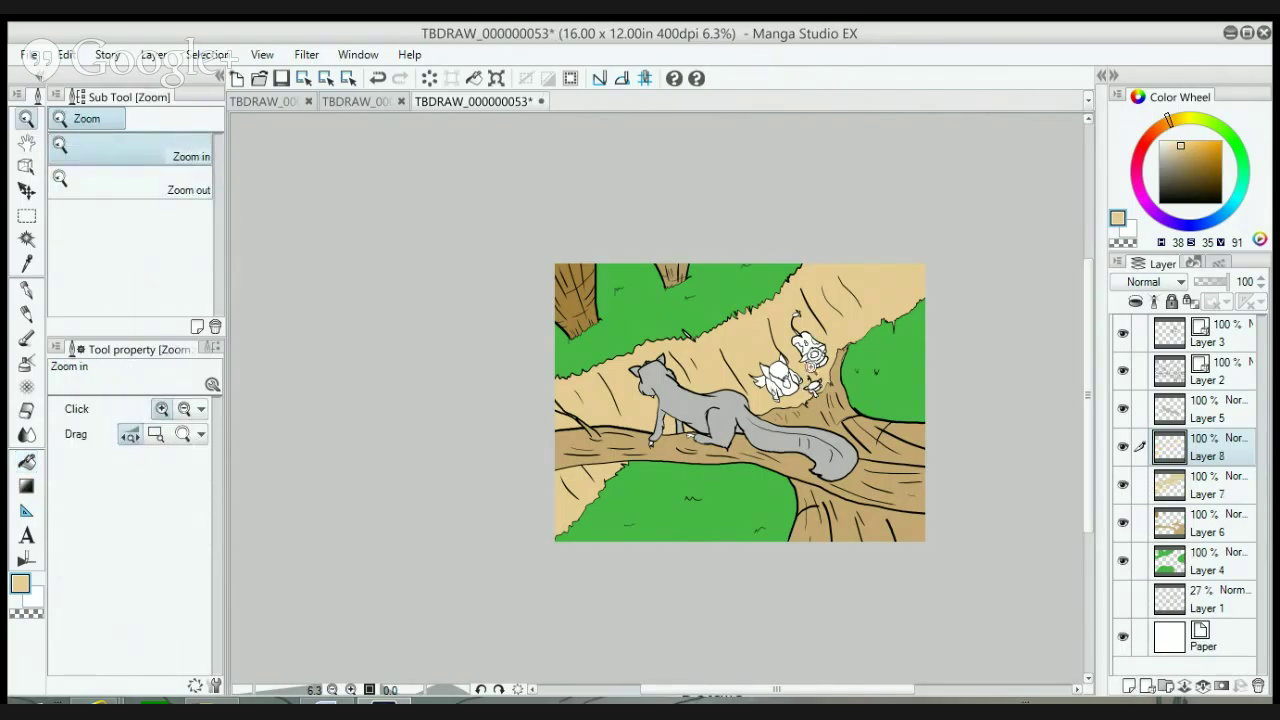
pyautogui.click(810, 367)
pyautogui.click(810, 367)
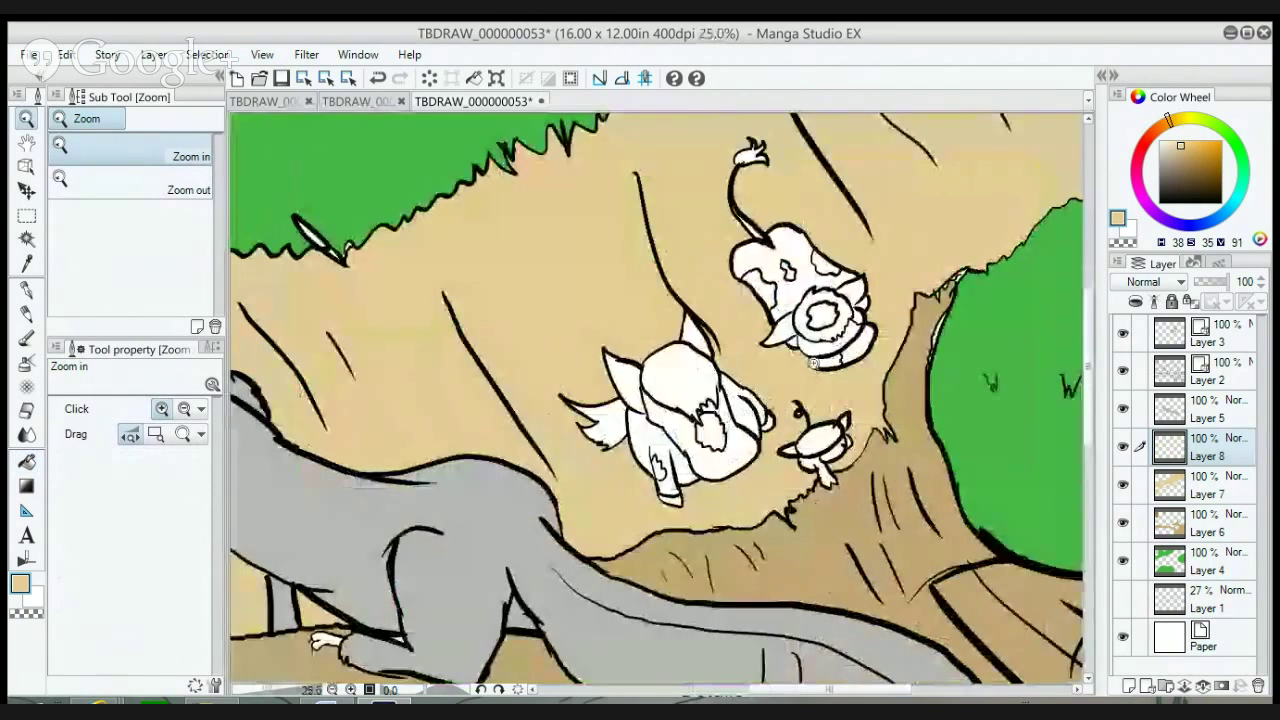
pyautogui.click(262, 102)
pyautogui.press('i')
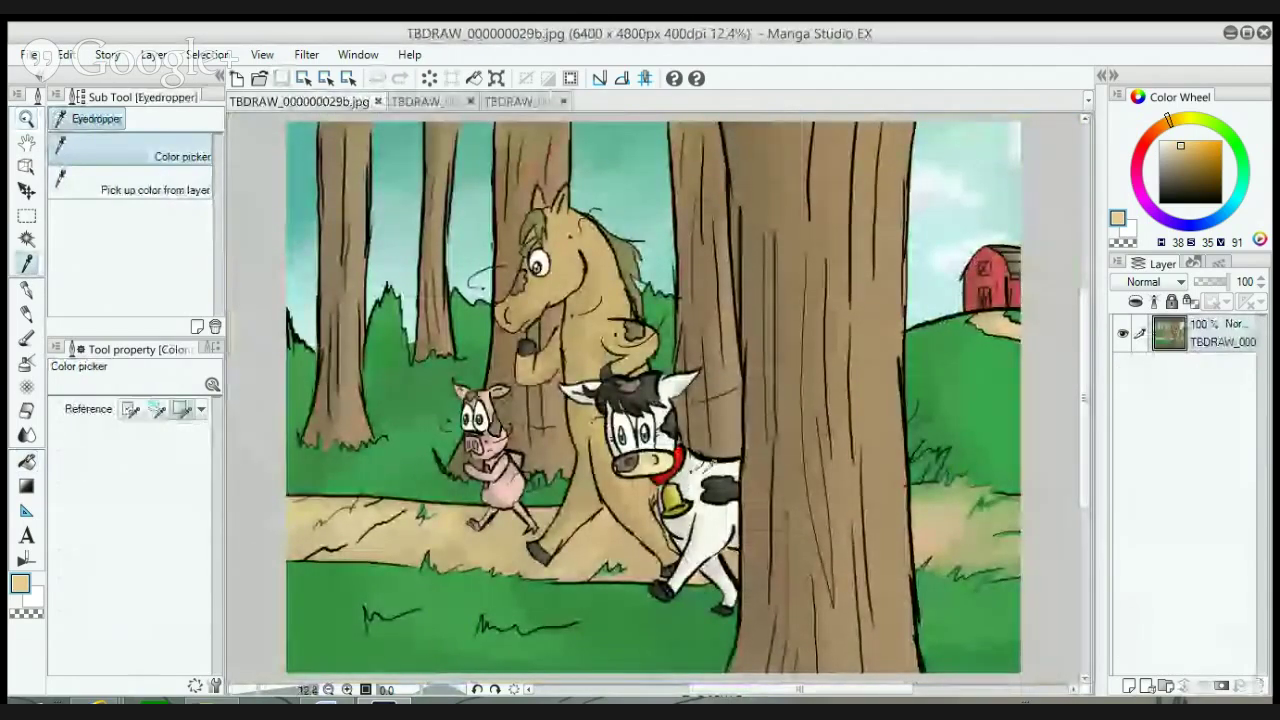
pyautogui.click(712, 463)
pyautogui.click(505, 101)
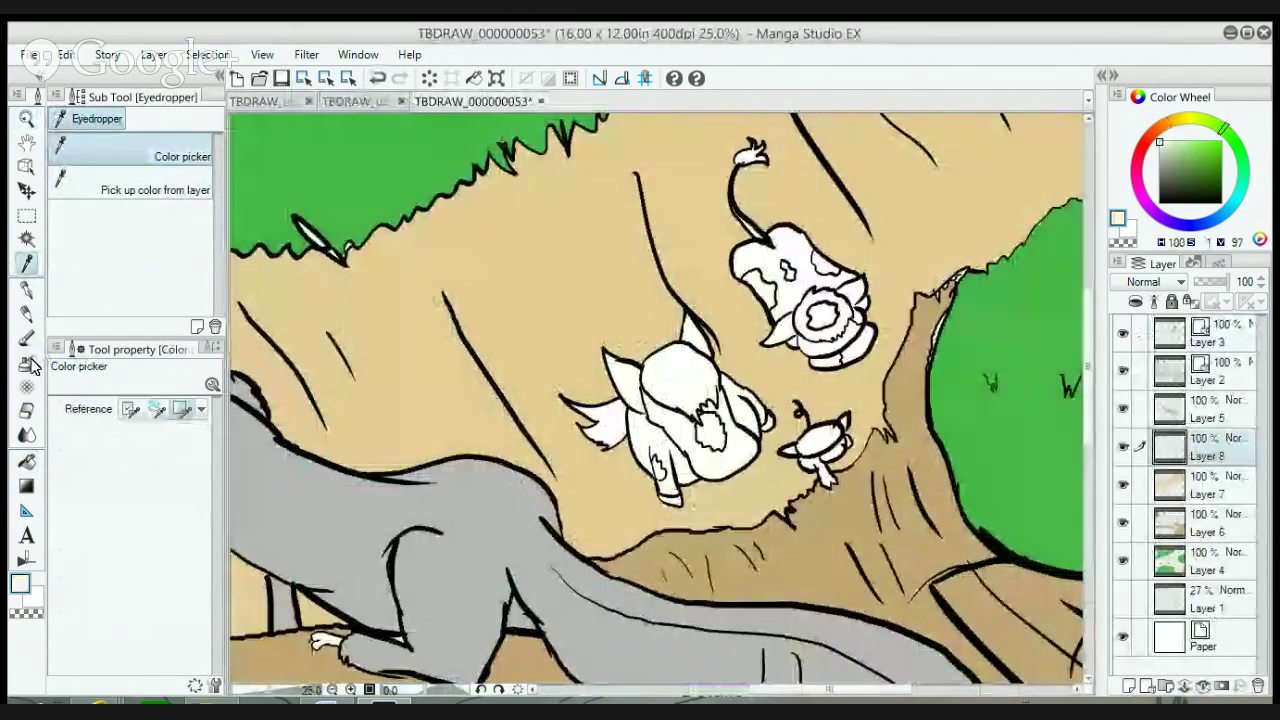
pyautogui.click(26, 461)
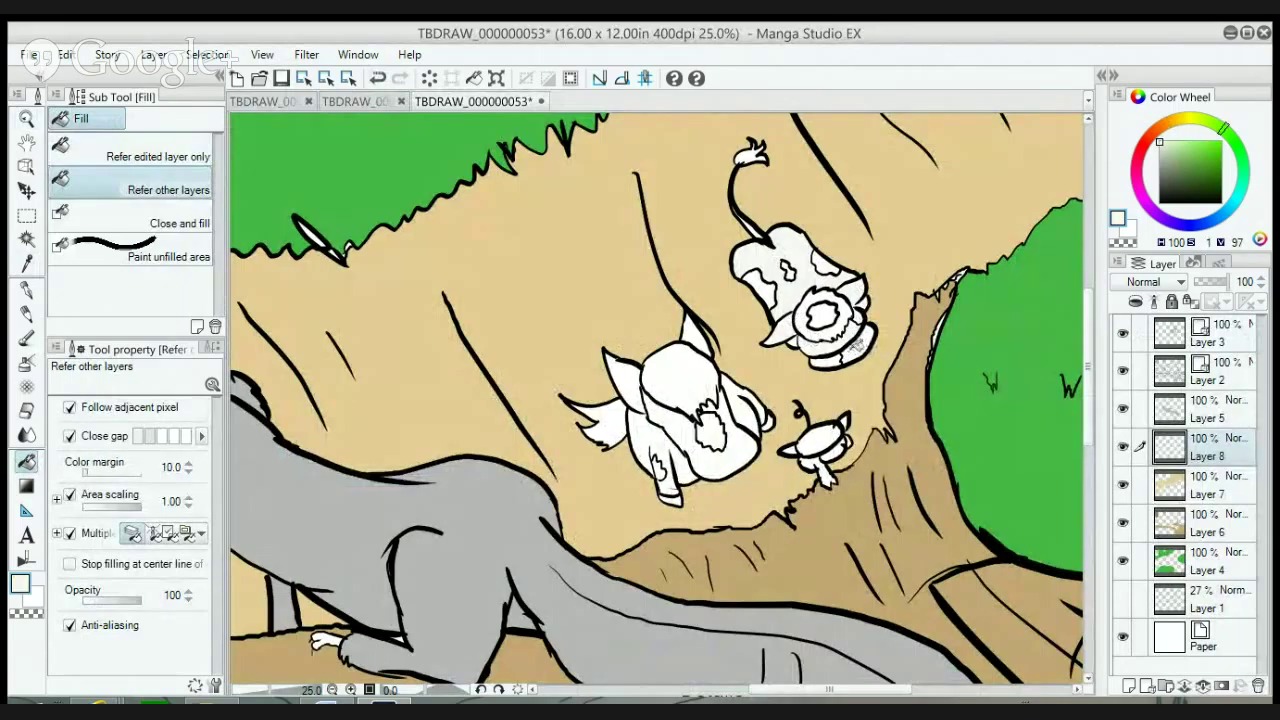
# - Fill the small cow's muzzle with the cream sampled from the reference cow's muzzle (H 49, S 28, V 96)
pyautogui.click(270, 101)
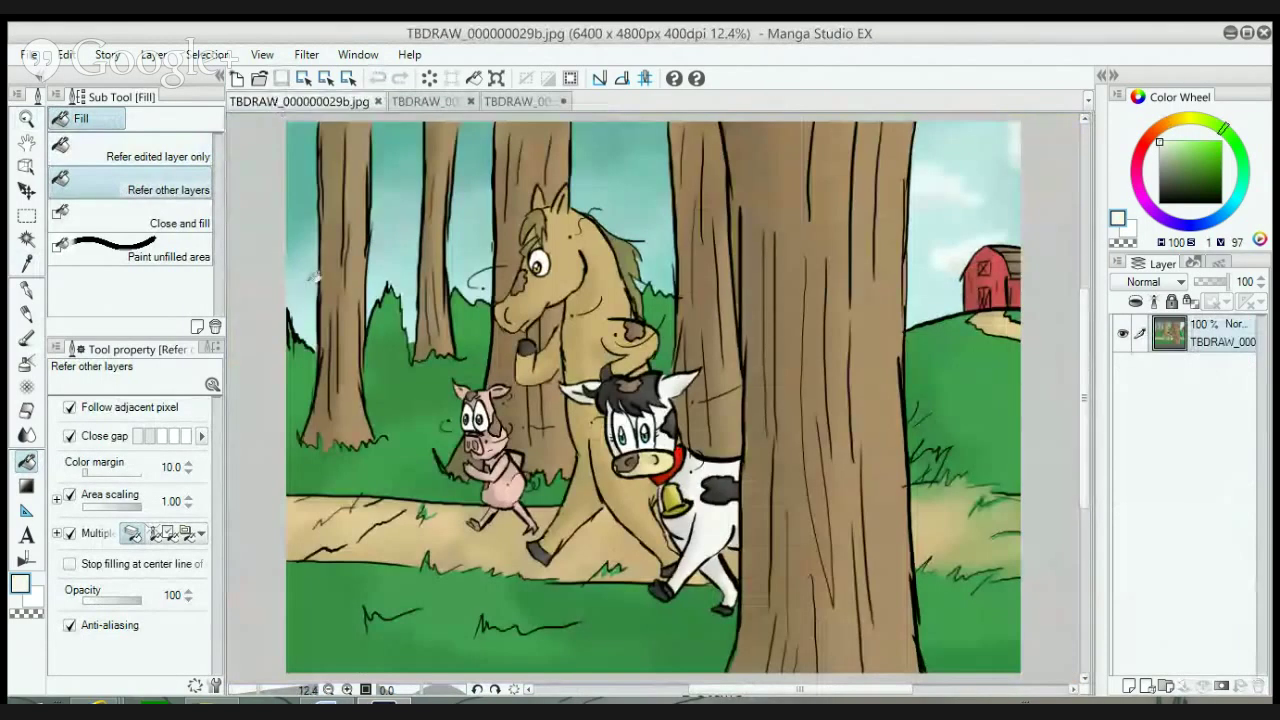
pyautogui.click(27, 263)
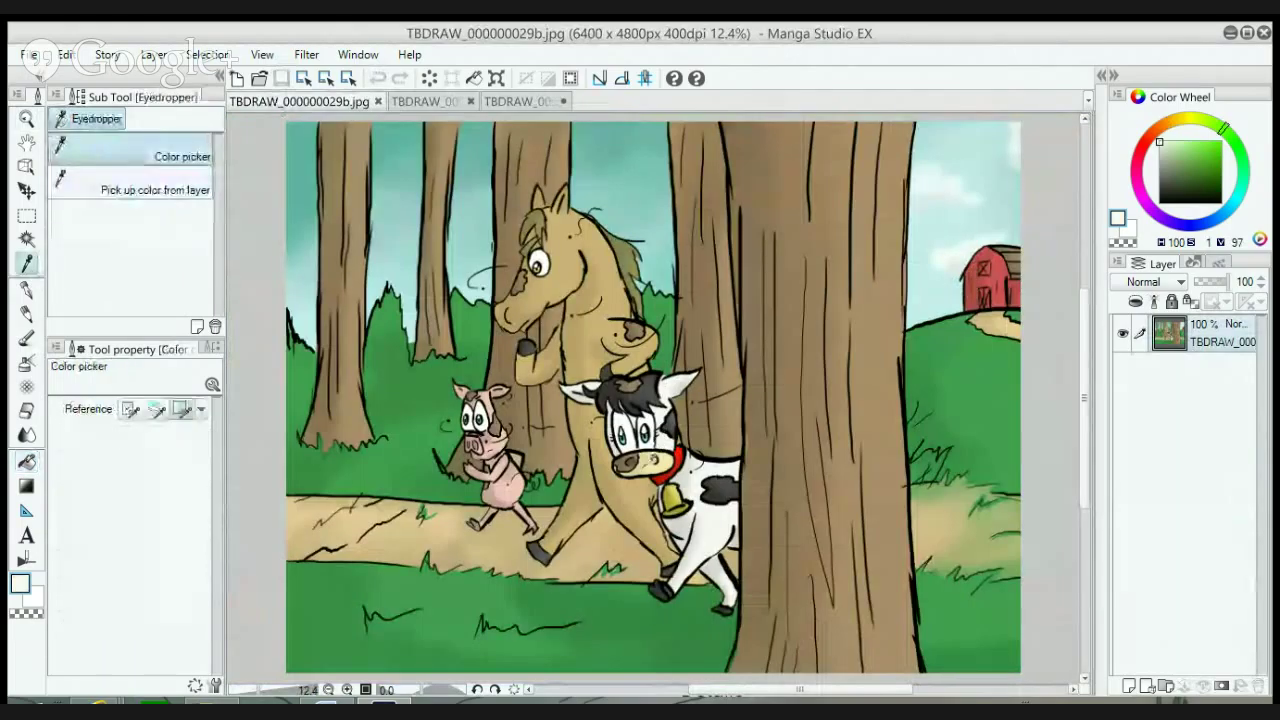
pyautogui.click(651, 461)
pyautogui.click(515, 101)
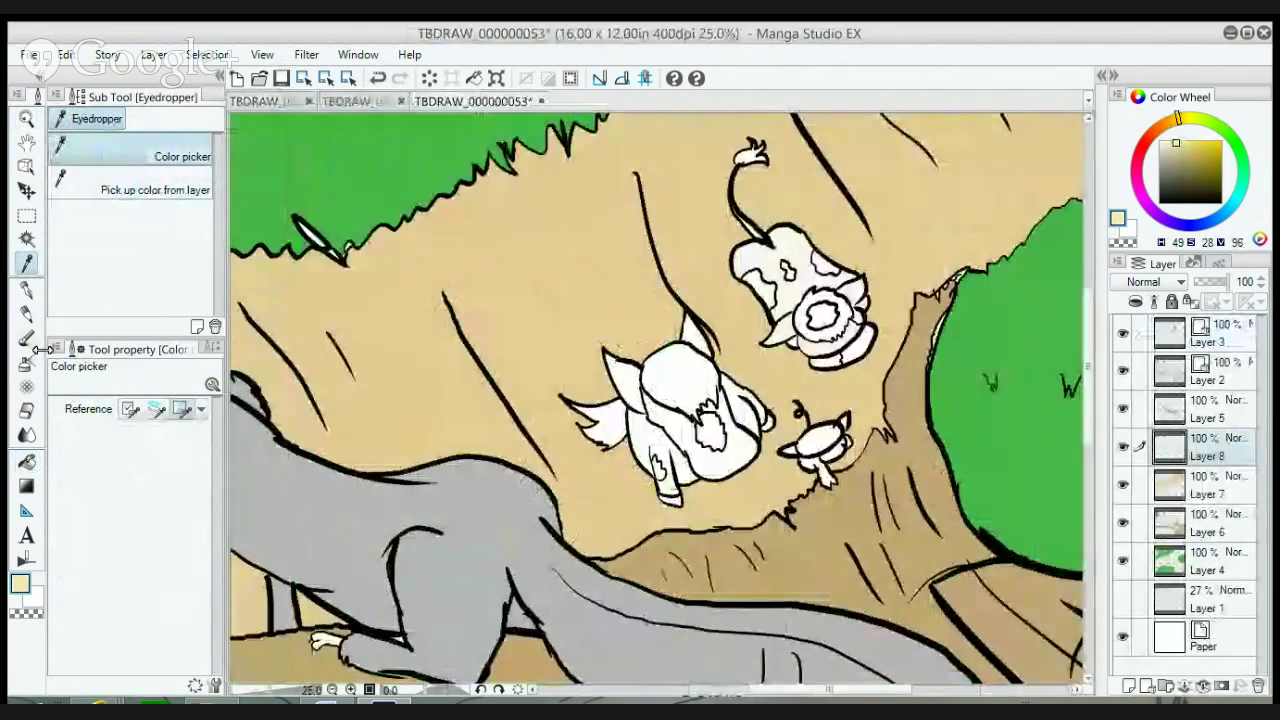
pyautogui.click(27, 460)
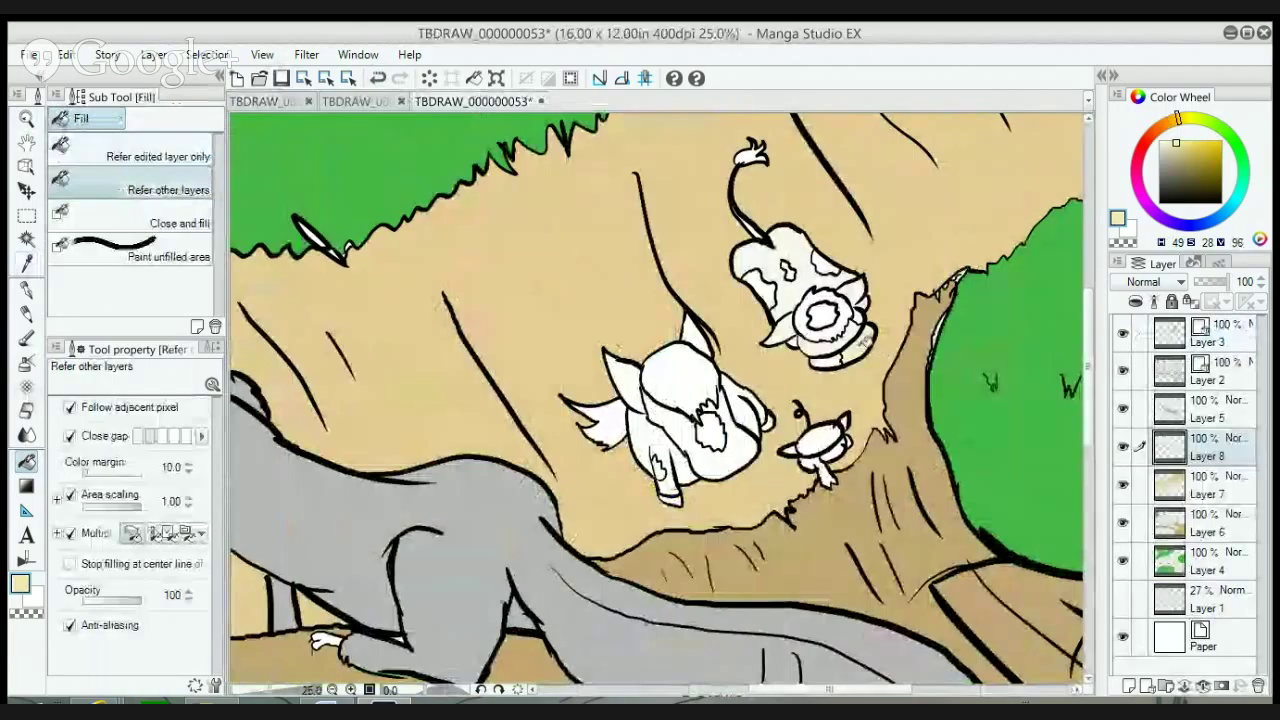
pyautogui.click(864, 342)
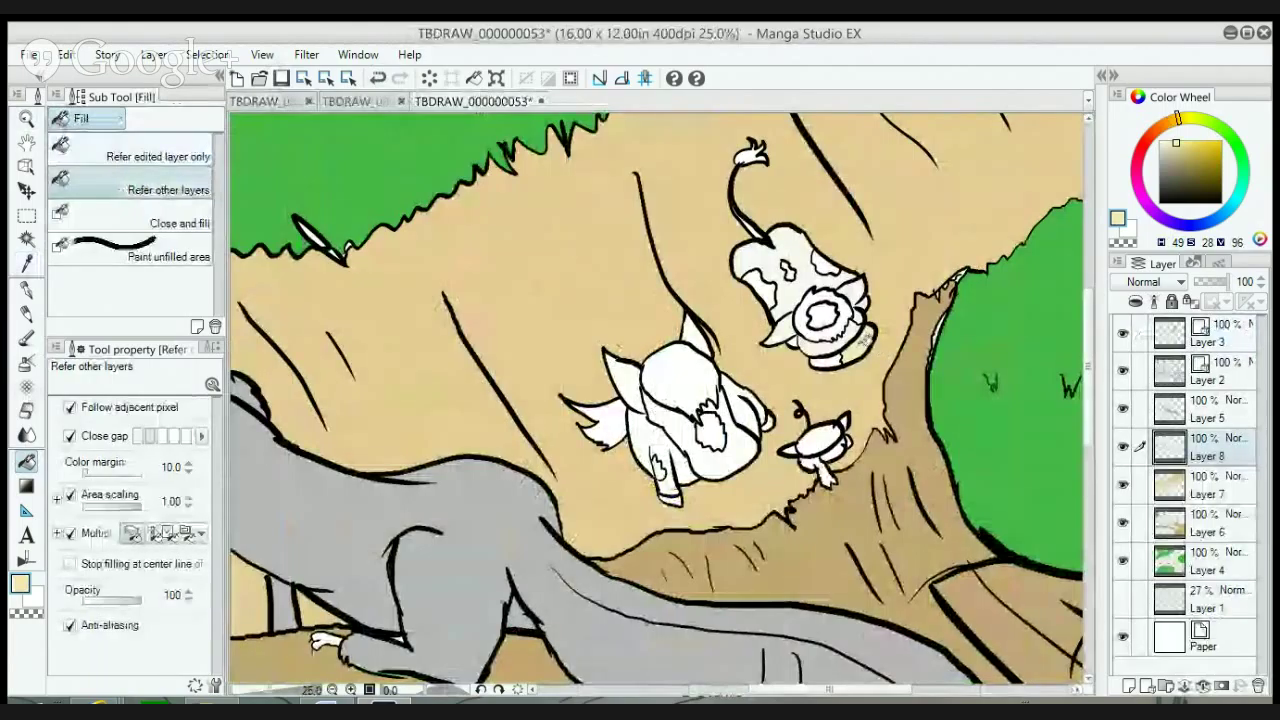
# - Fill the small cow's patches, tail tip and hair with the dark grey sampled from the reference cow's hair (H 40, S 4, V 31)
pyautogui.click(262, 101)
pyautogui.click(28, 265)
pyautogui.click(652, 386)
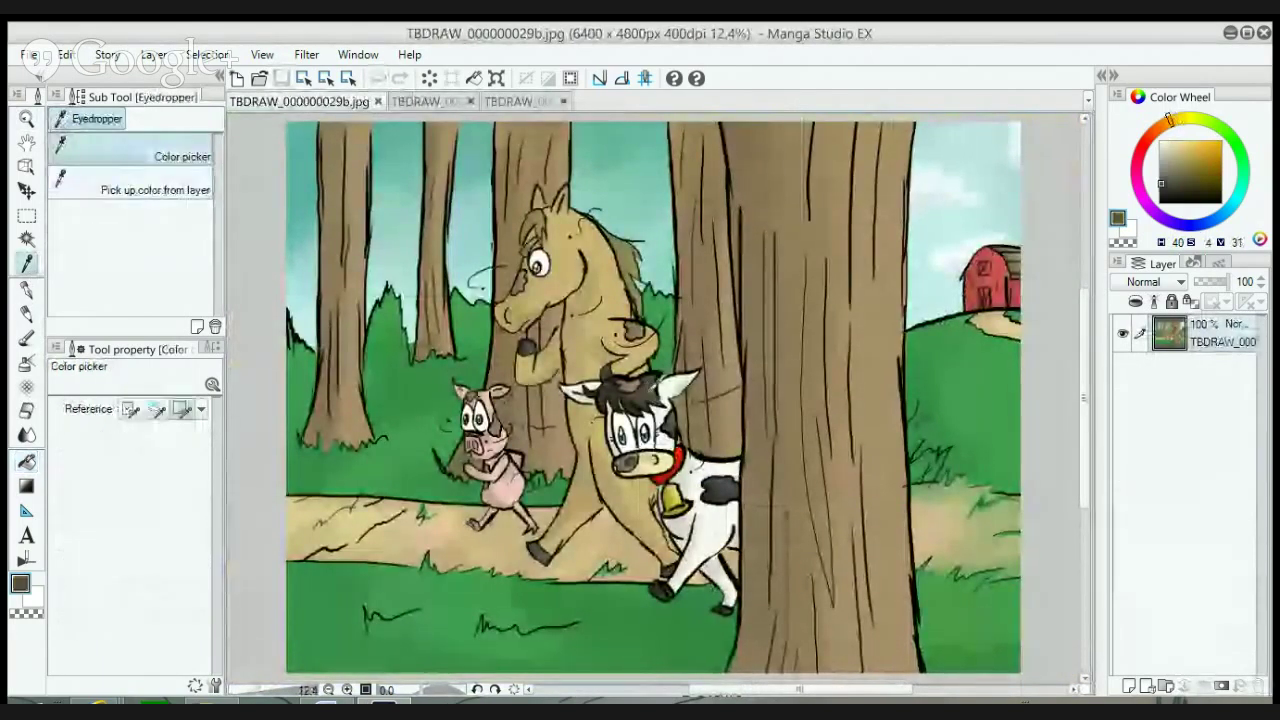
pyautogui.click(512, 101)
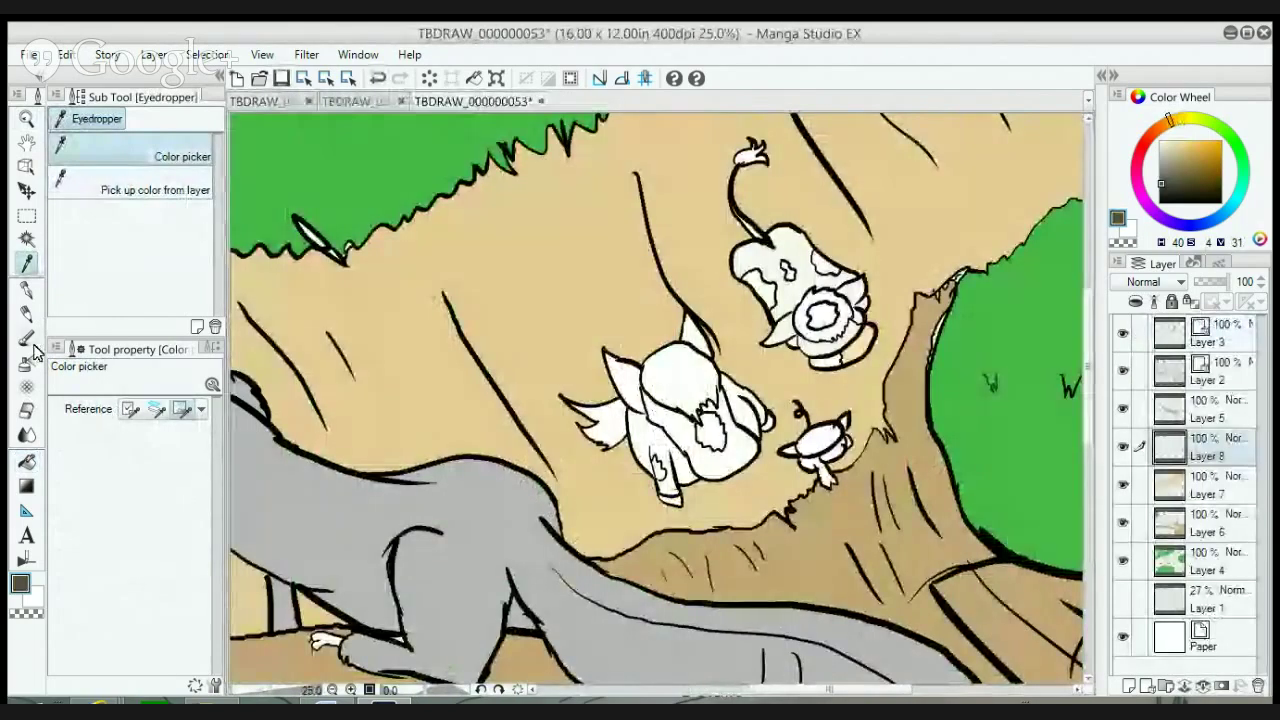
pyautogui.click(27, 461)
pyautogui.click(760, 292)
pyautogui.click(790, 270)
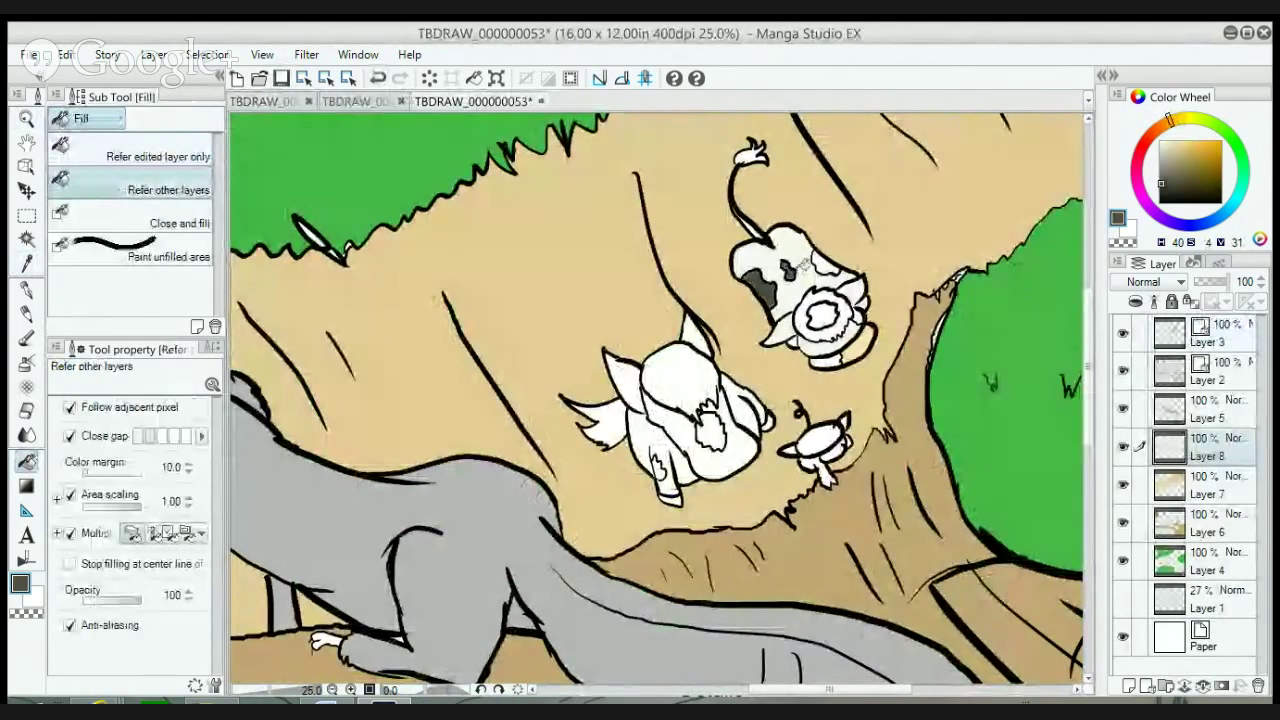
pyautogui.click(824, 262)
pyautogui.click(752, 152)
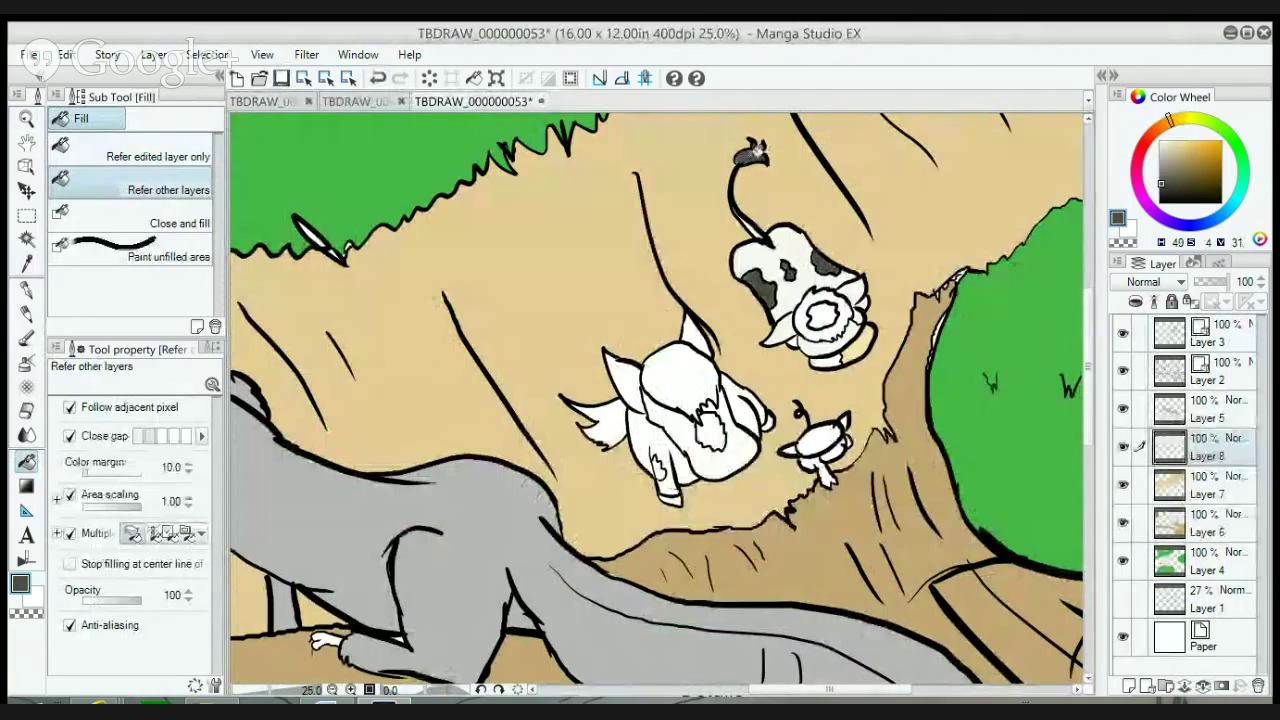
pyautogui.click(849, 318)
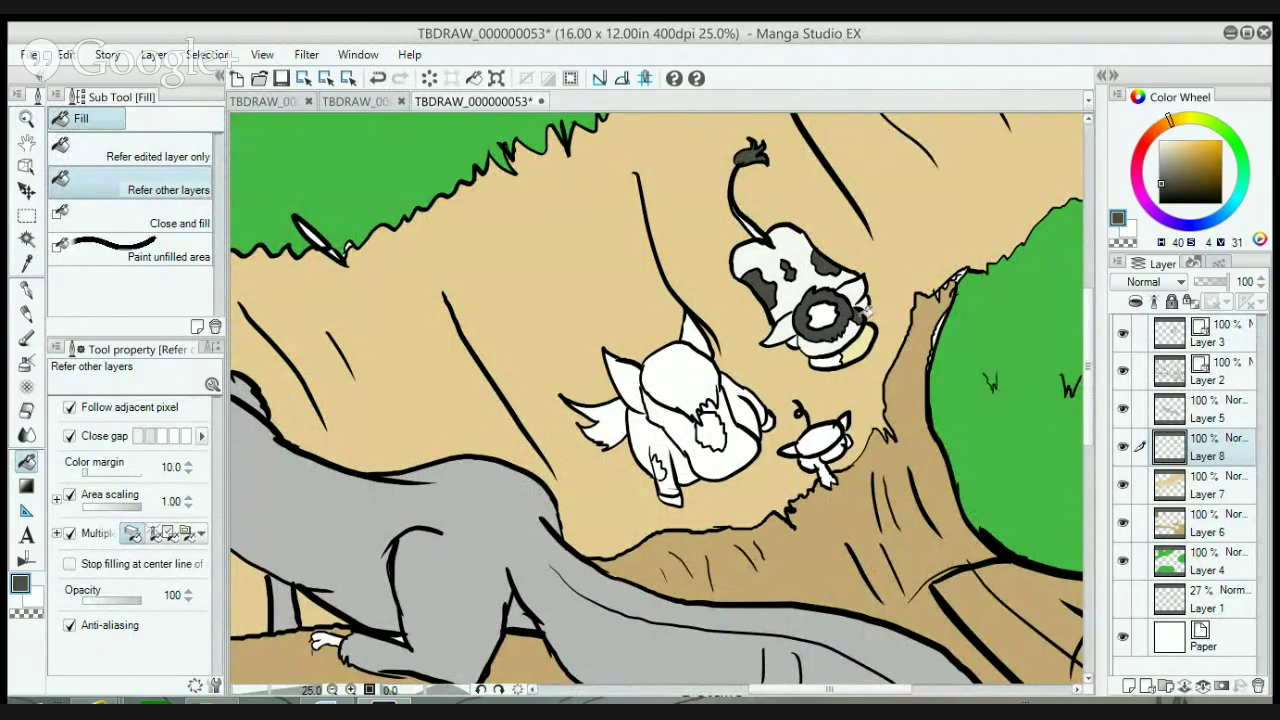
# - Fill the centre of the small cow's hair and its nose with the brown sampled from the reference cow (H 27, S 30, V 60)
pyautogui.click(27, 263)
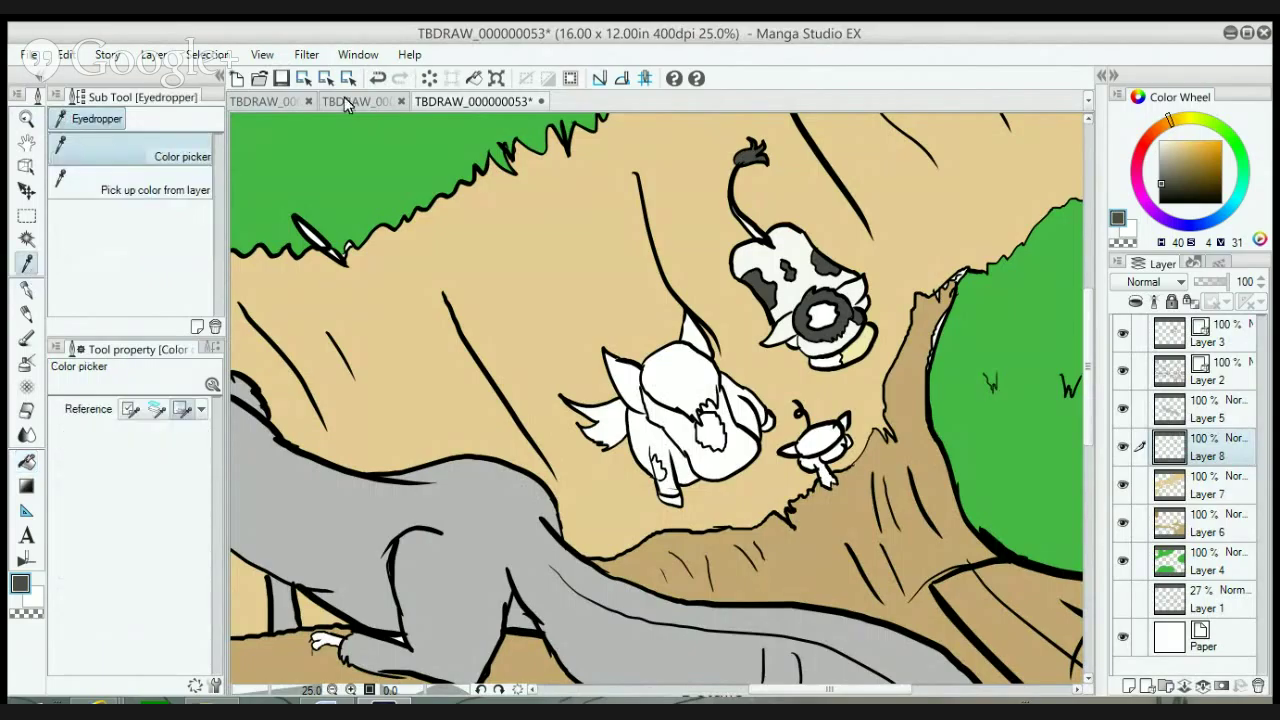
pyautogui.click(278, 101)
pyautogui.click(631, 385)
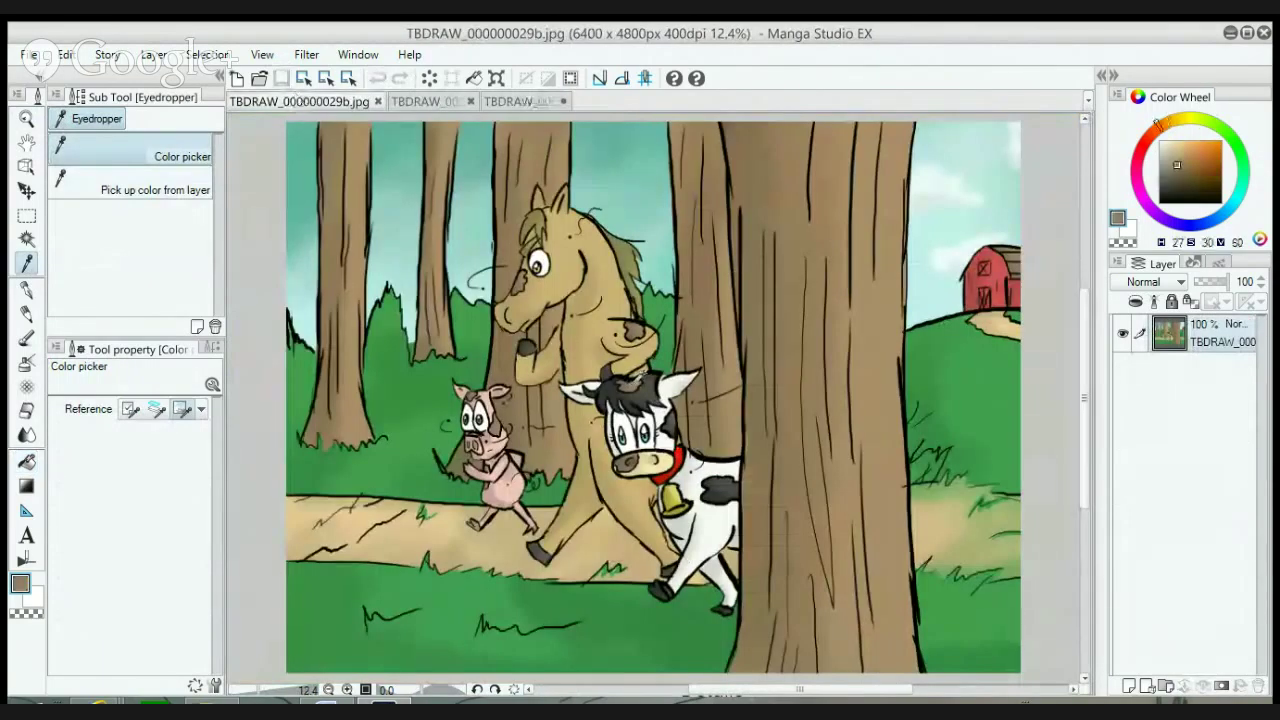
pyautogui.click(495, 101)
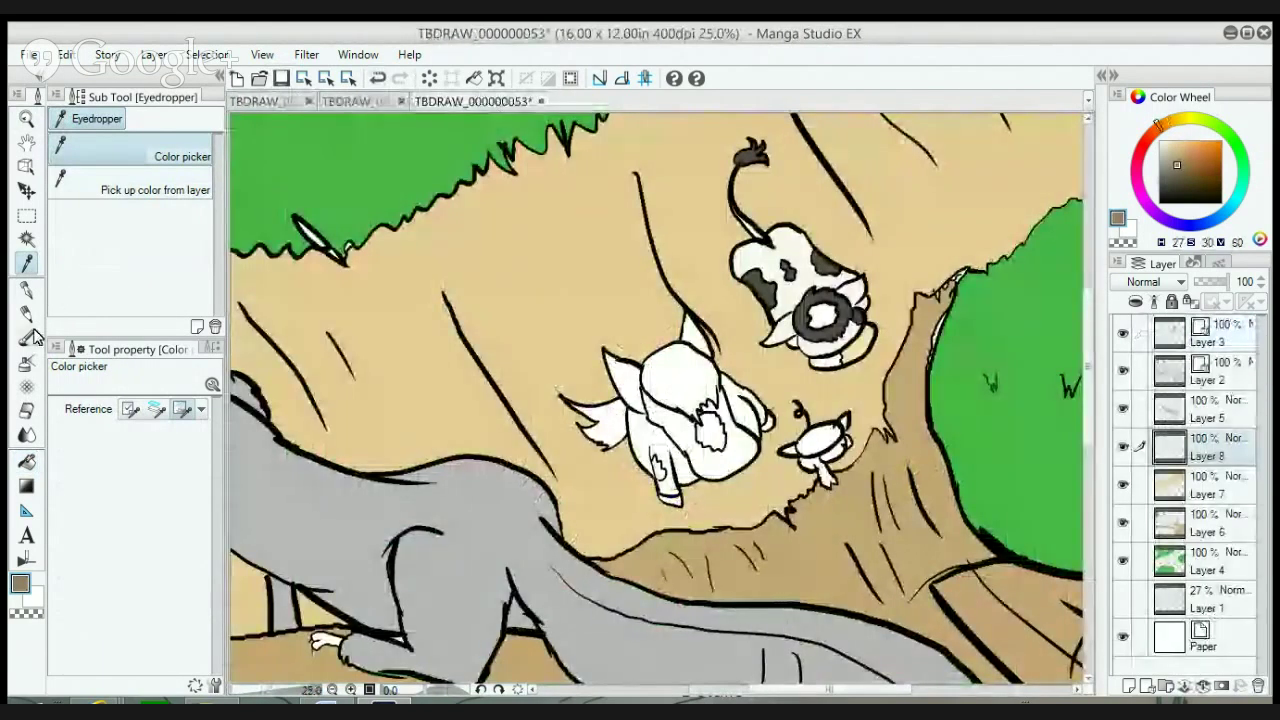
pyautogui.click(27, 461)
pyautogui.click(820, 316)
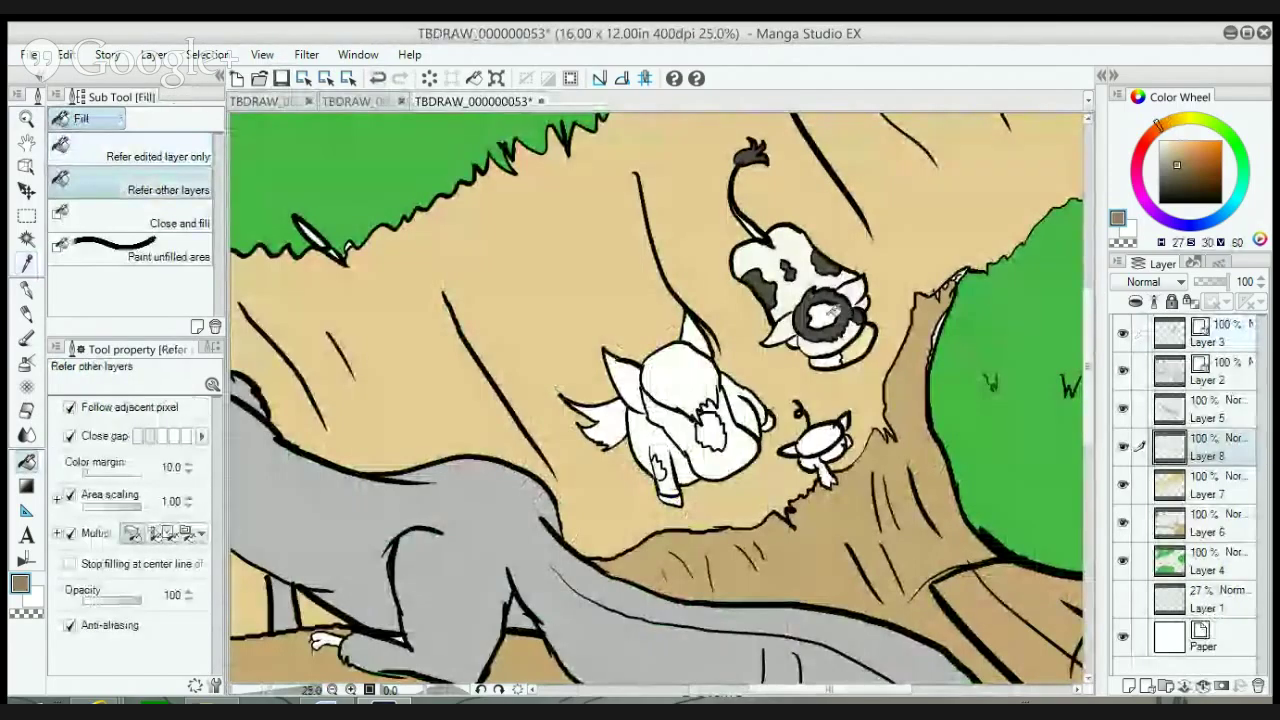
pyautogui.click(830, 358)
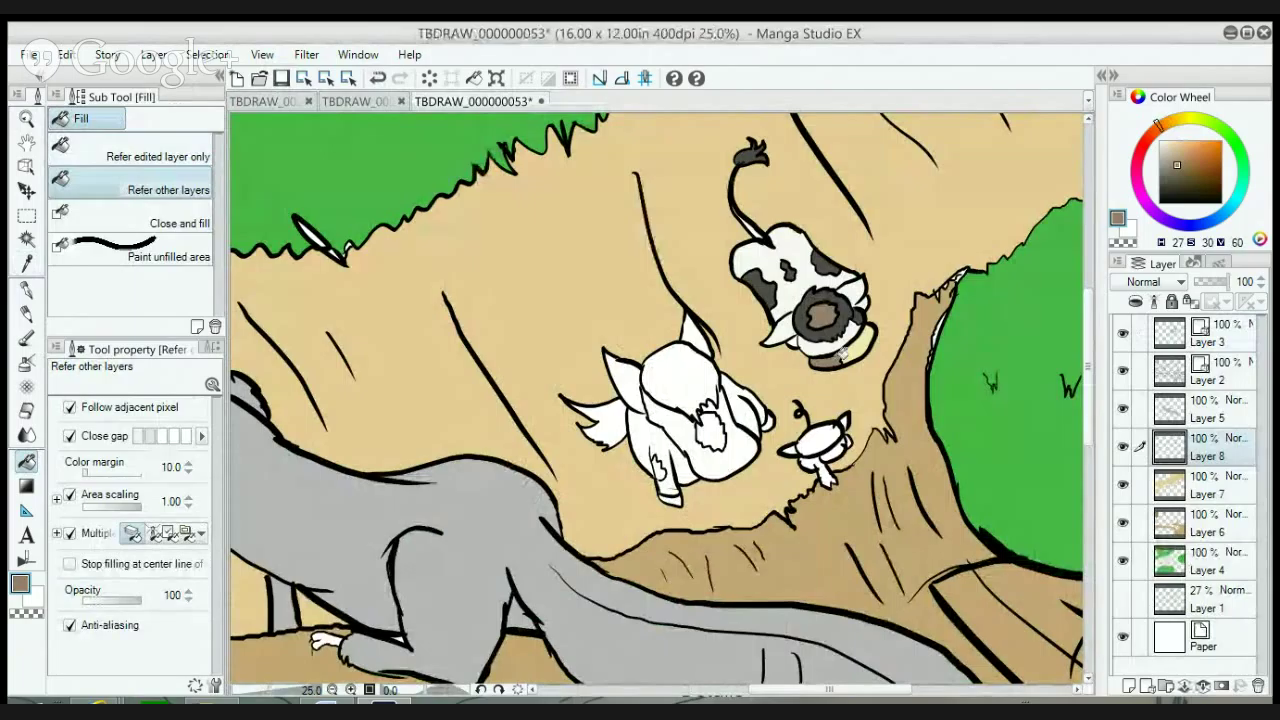
# - Fill the small pig's head and body with the pink sampled from the reference pig (H 14, S 23, V 95), and select the path fill layer
pyautogui.click(280, 101)
pyautogui.click(27, 262)
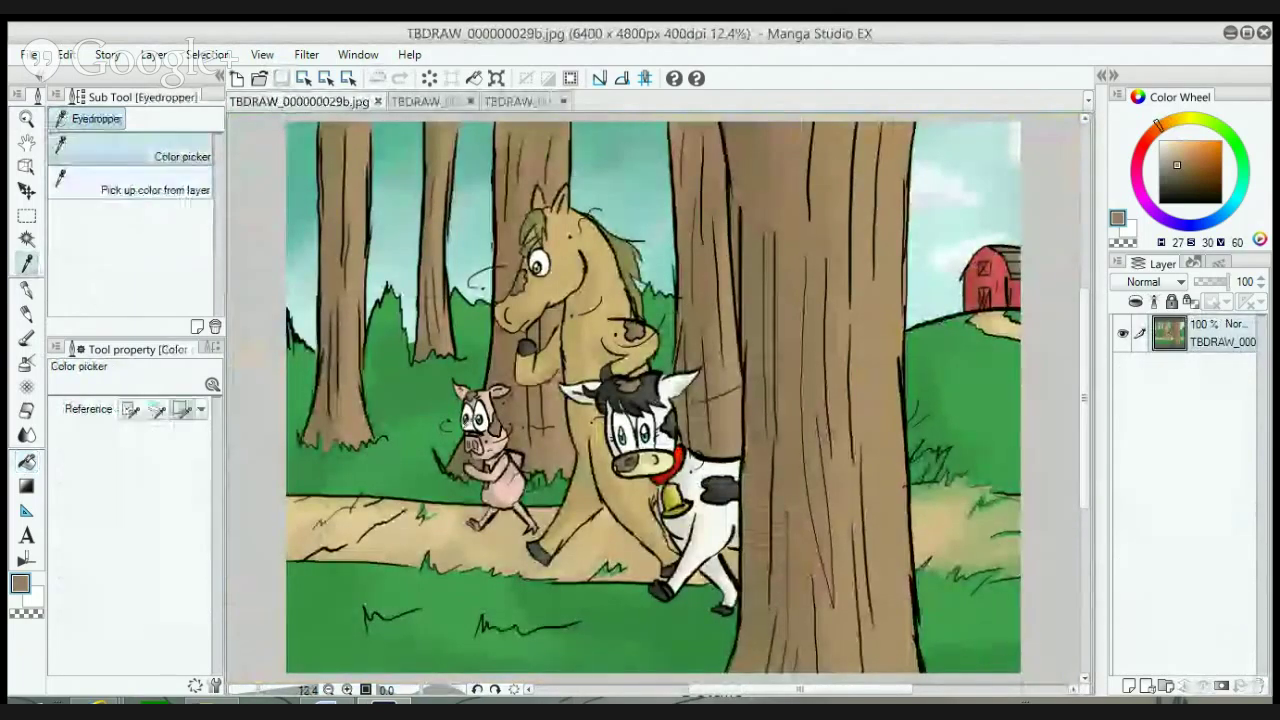
pyautogui.click(504, 103)
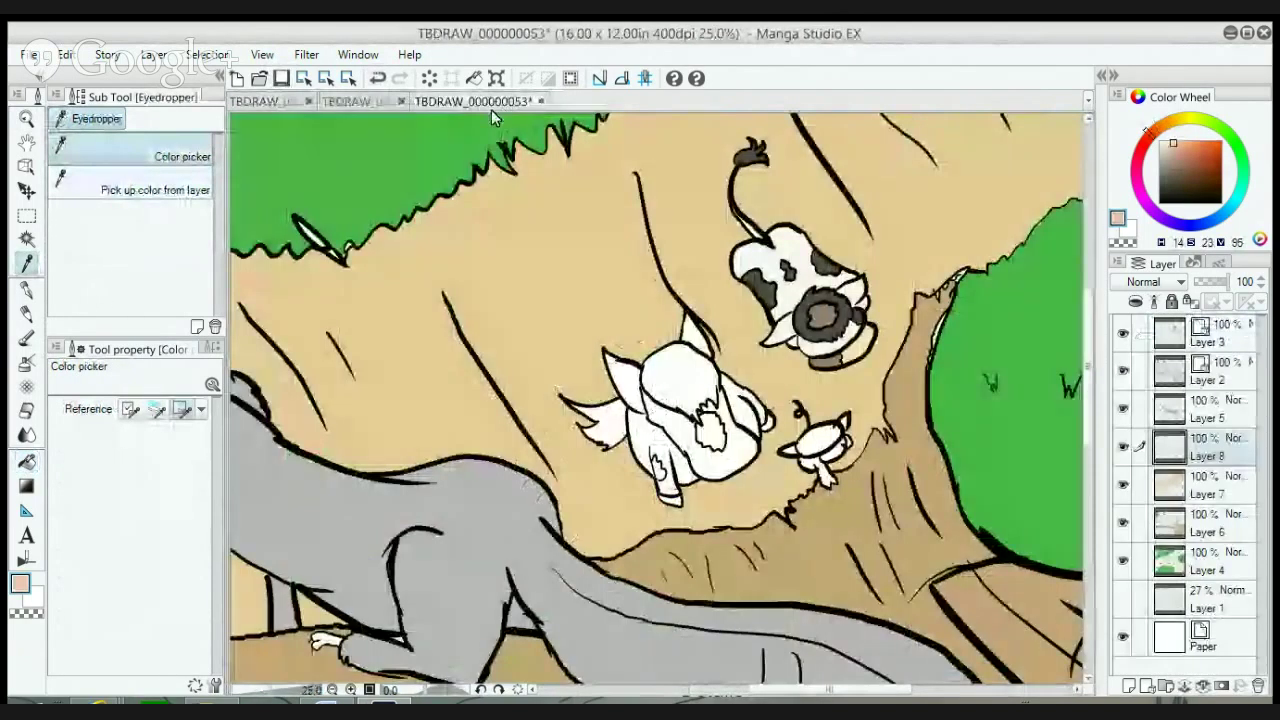
pyautogui.click(27, 459)
pyautogui.click(818, 436)
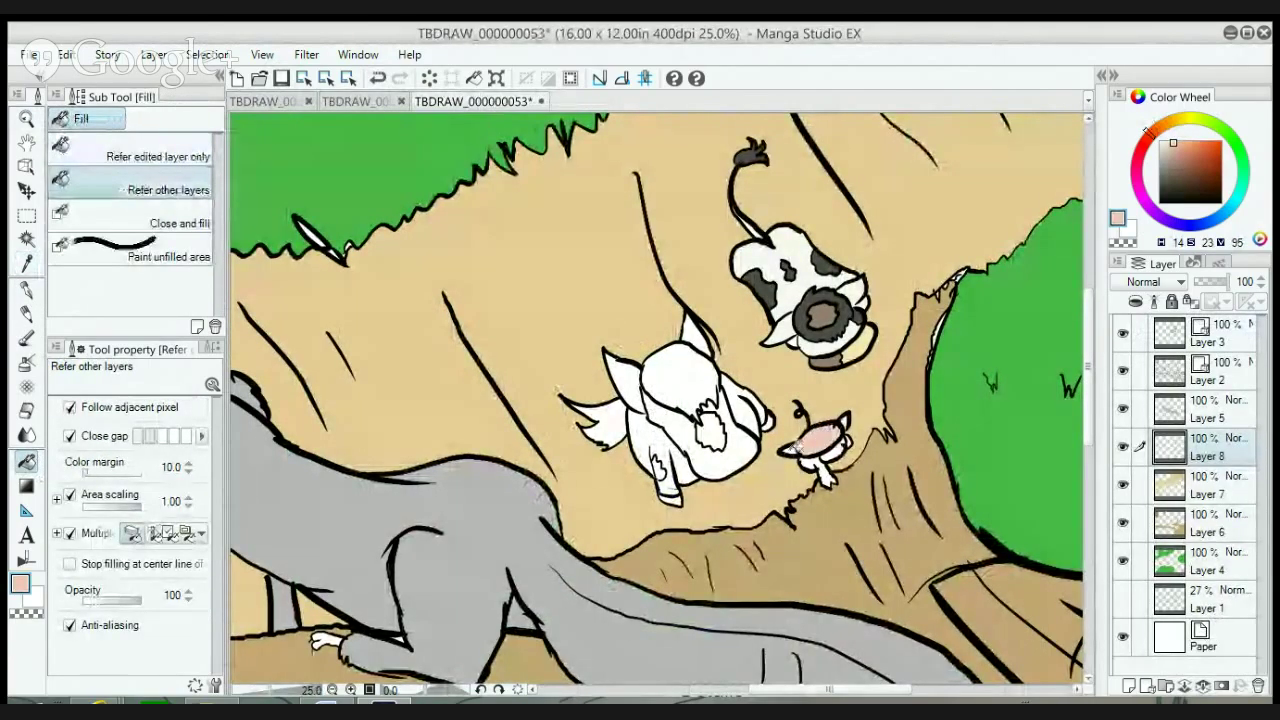
pyautogui.click(800, 448)
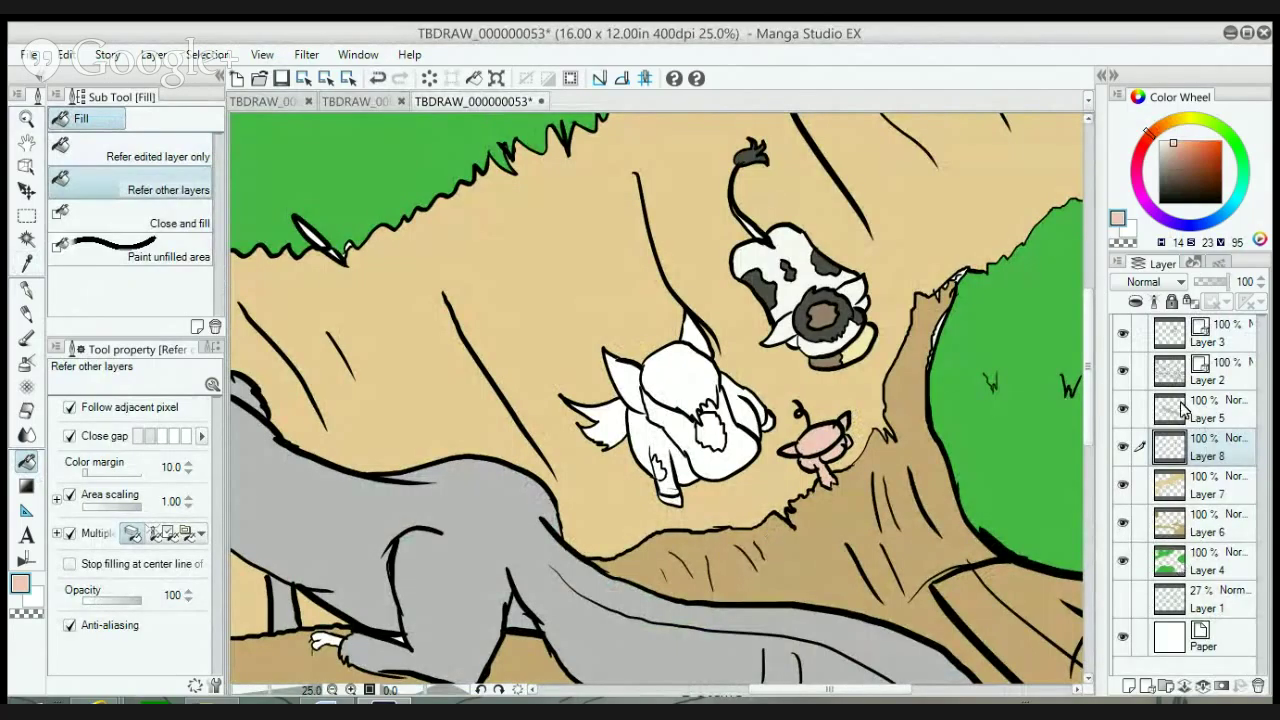
pyautogui.click(1157, 472)
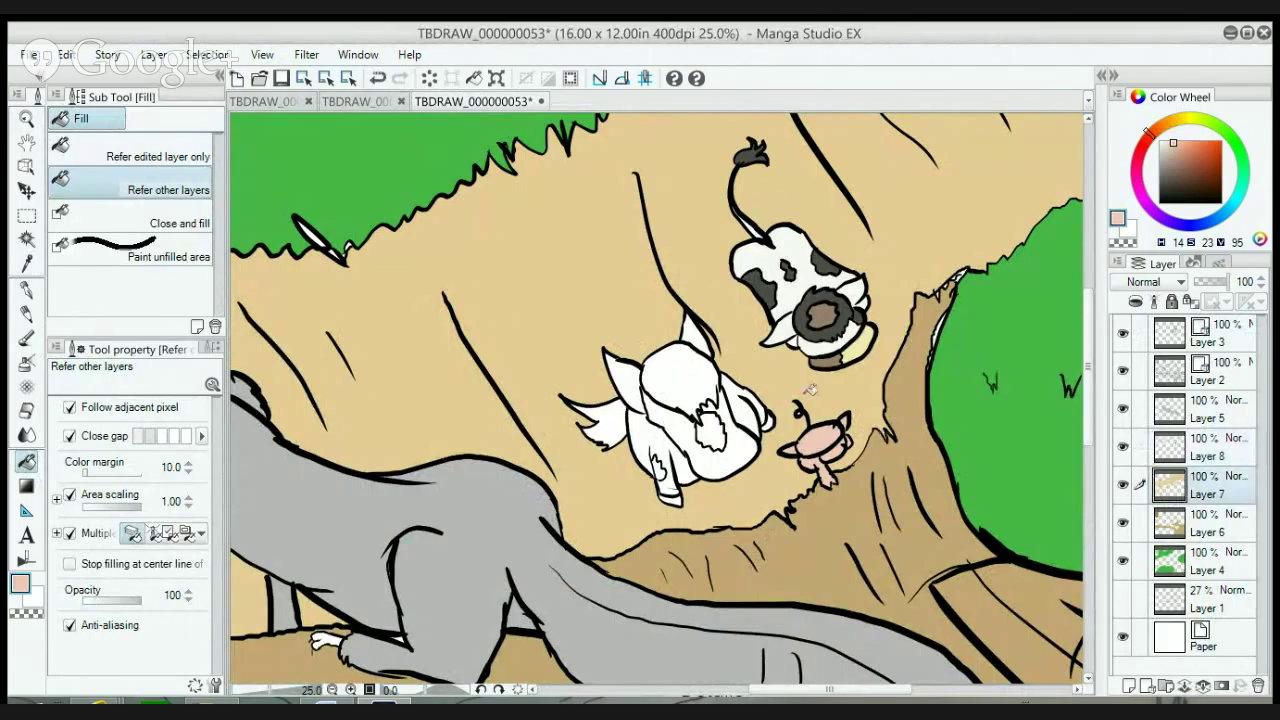
# - Sample the path's tan (H 38, S 35, V 91) for the Smooth brush
pyautogui.click(45, 335)
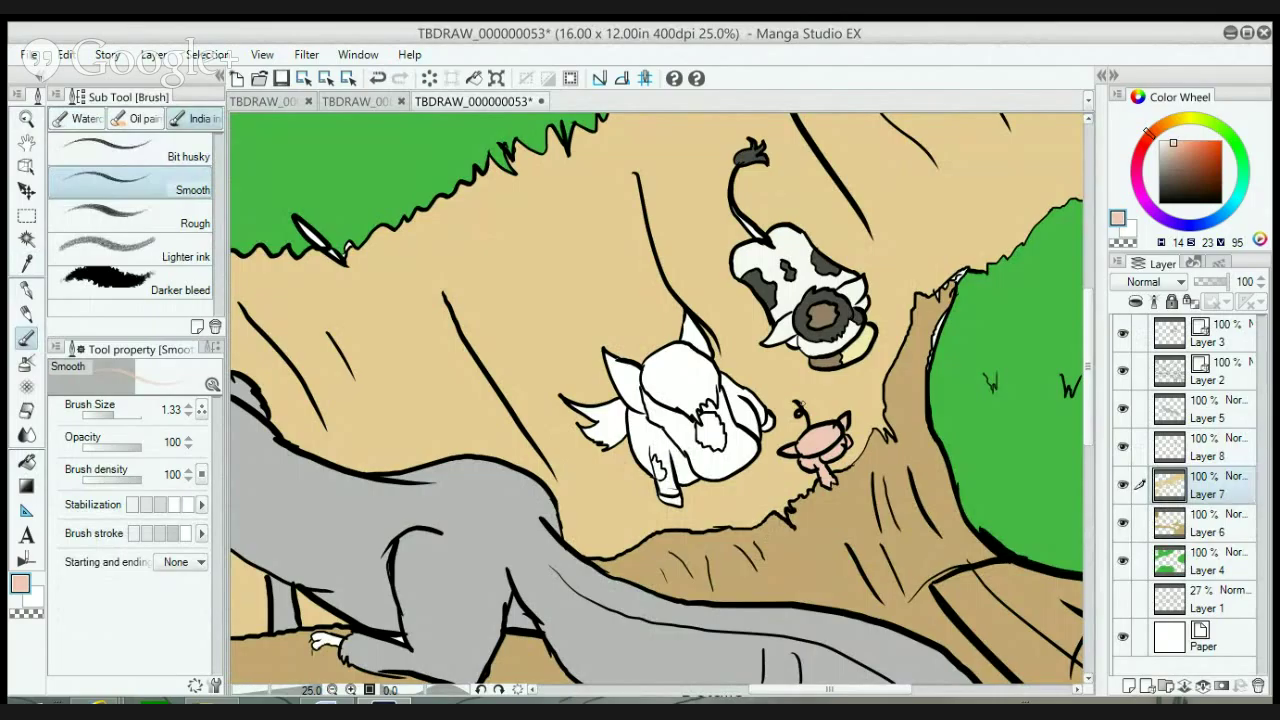
pyautogui.click(27, 262)
pyautogui.click(303, 289)
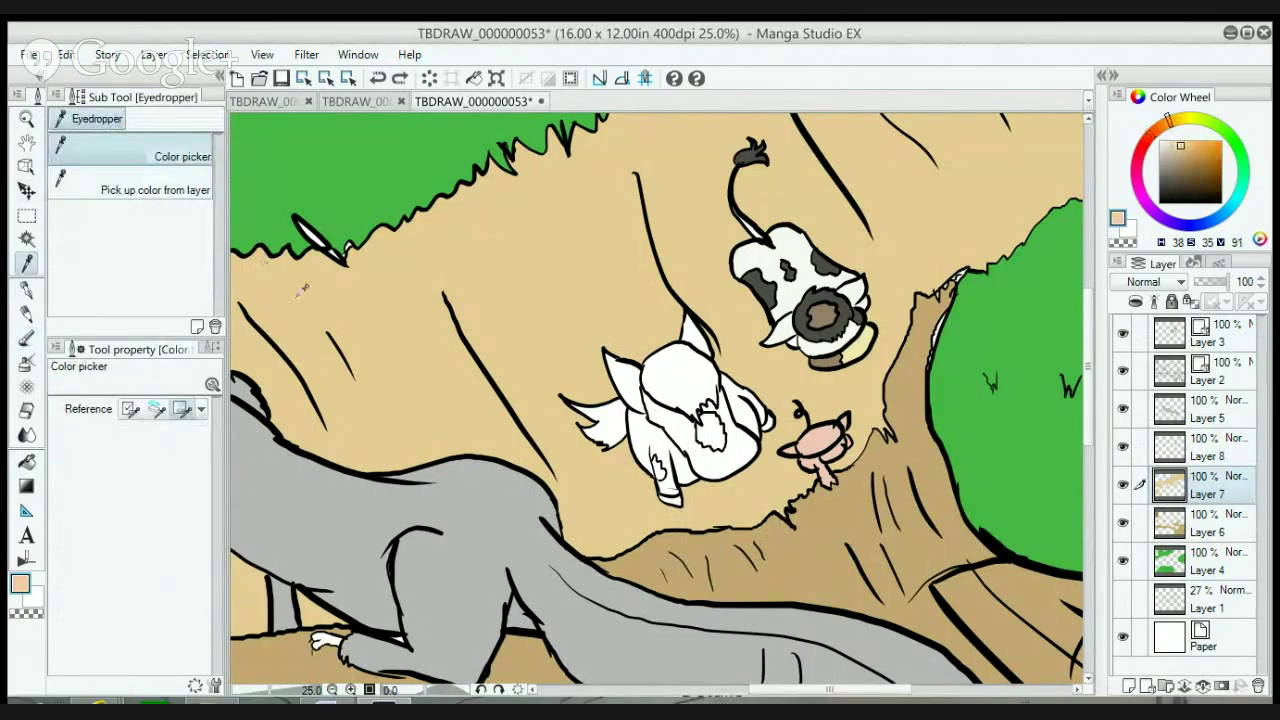
pyautogui.click(27, 338)
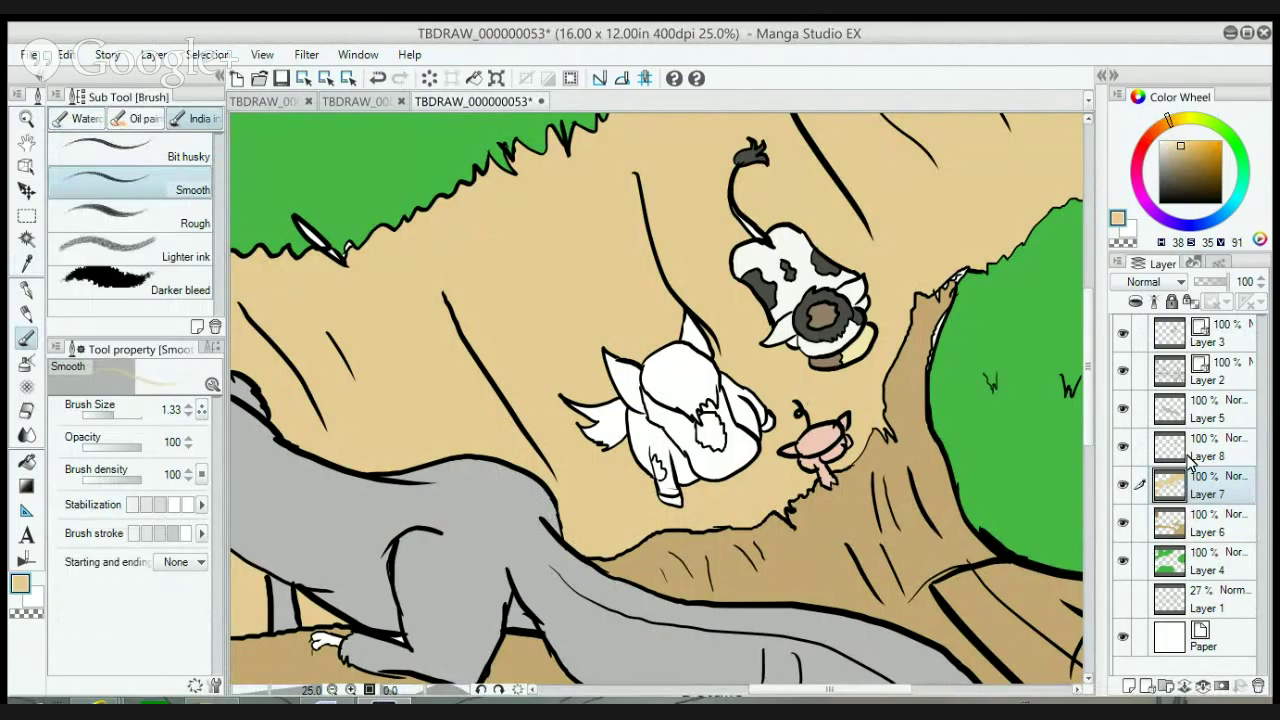
# - Outline spots on the small pig's head in black with the Smooth brush on Layer 3, following the reference pig
pyautogui.click(1186, 336)
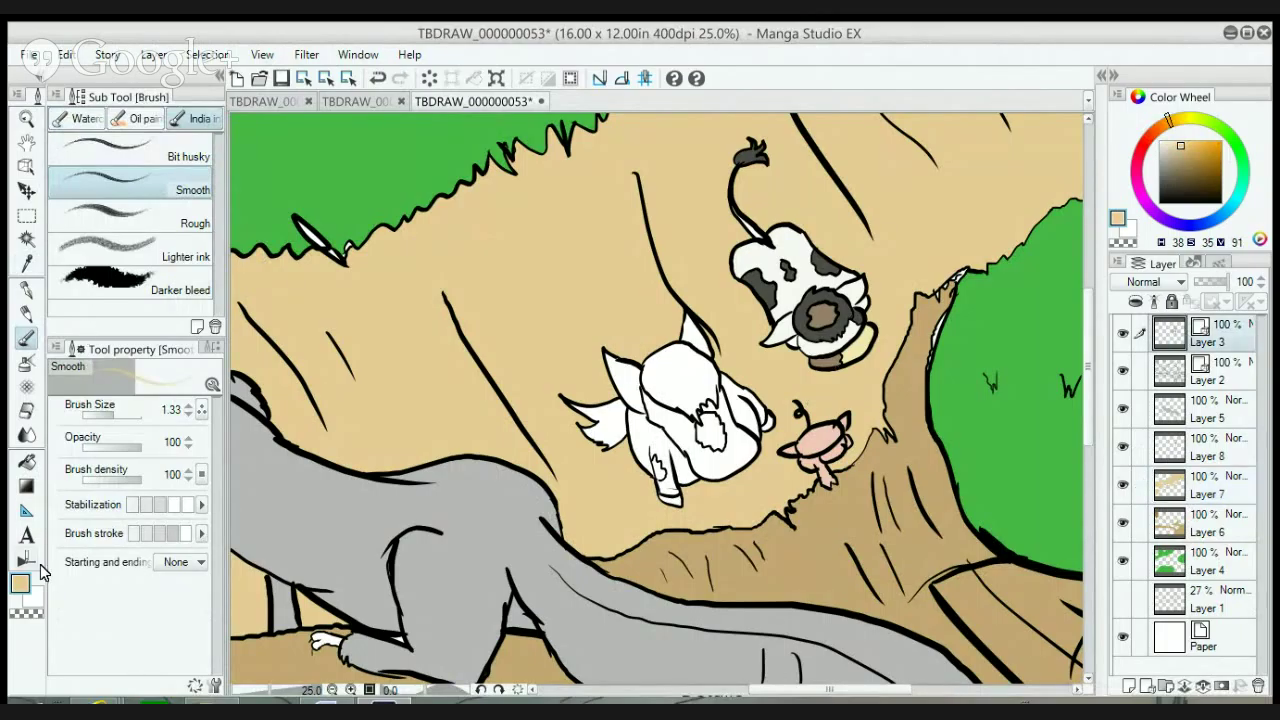
pyautogui.moveTo(1195, 187); pyautogui.dragTo(1275, 235)
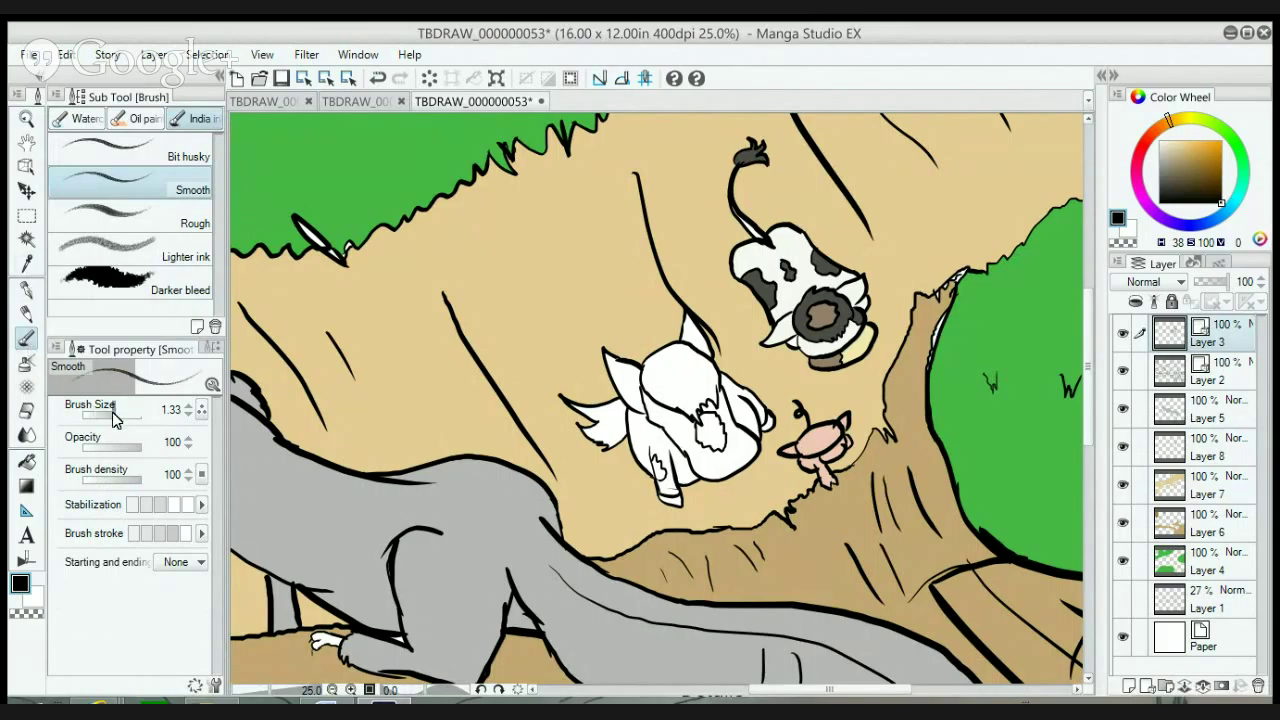
pyautogui.click(288, 101)
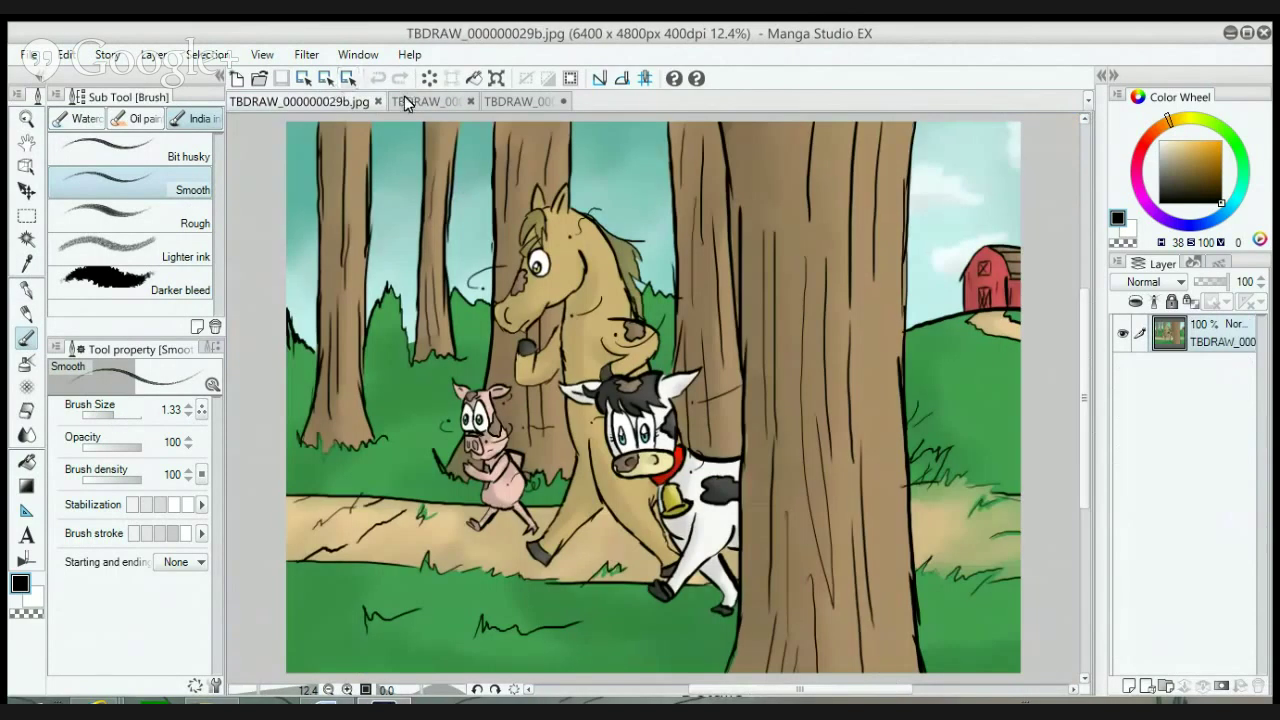
pyautogui.click(512, 101)
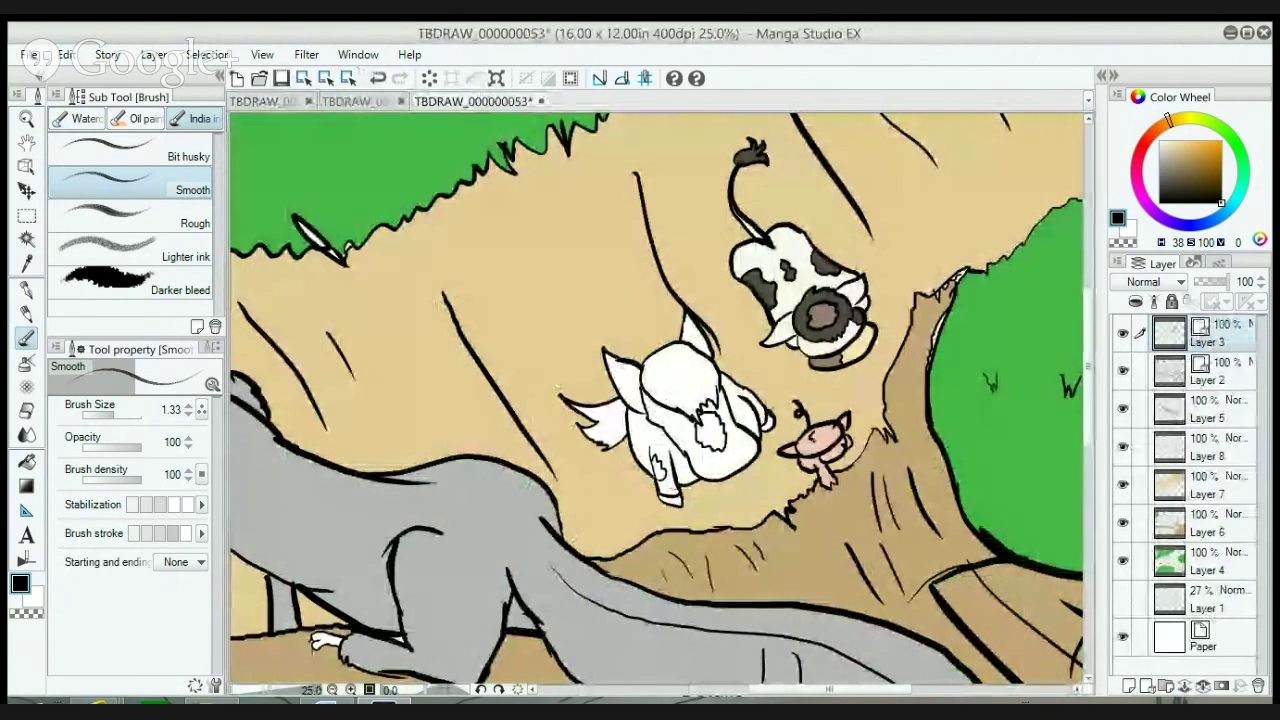
pyautogui.moveTo(816, 432)
pyautogui.mouseDown()
pyautogui.moveTo(806, 450)
pyautogui.moveTo(822, 430)
pyautogui.moveTo(842, 440)
pyautogui.moveTo(836, 428)
pyautogui.mouseUp()
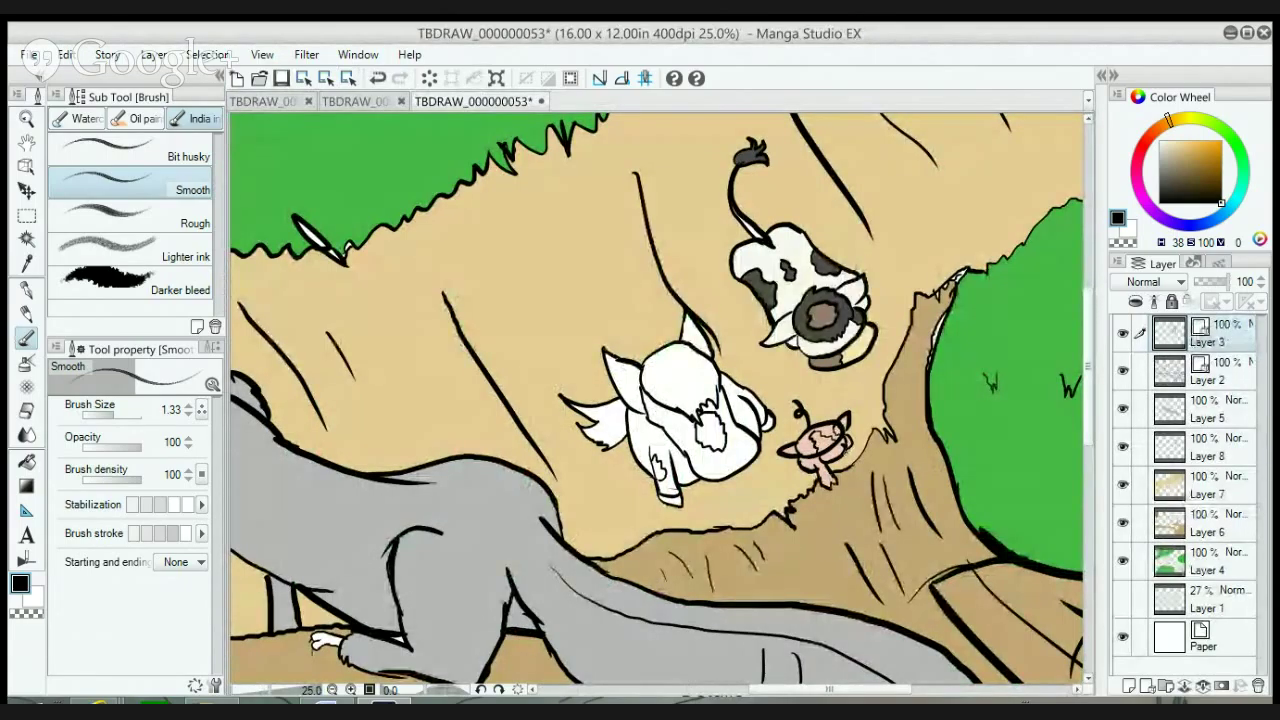
# - Fill the small pig's head spots on Layer 8 with the brown sampled from the reference pig (H 28, S 31, V 60)
pyautogui.click(291, 99)
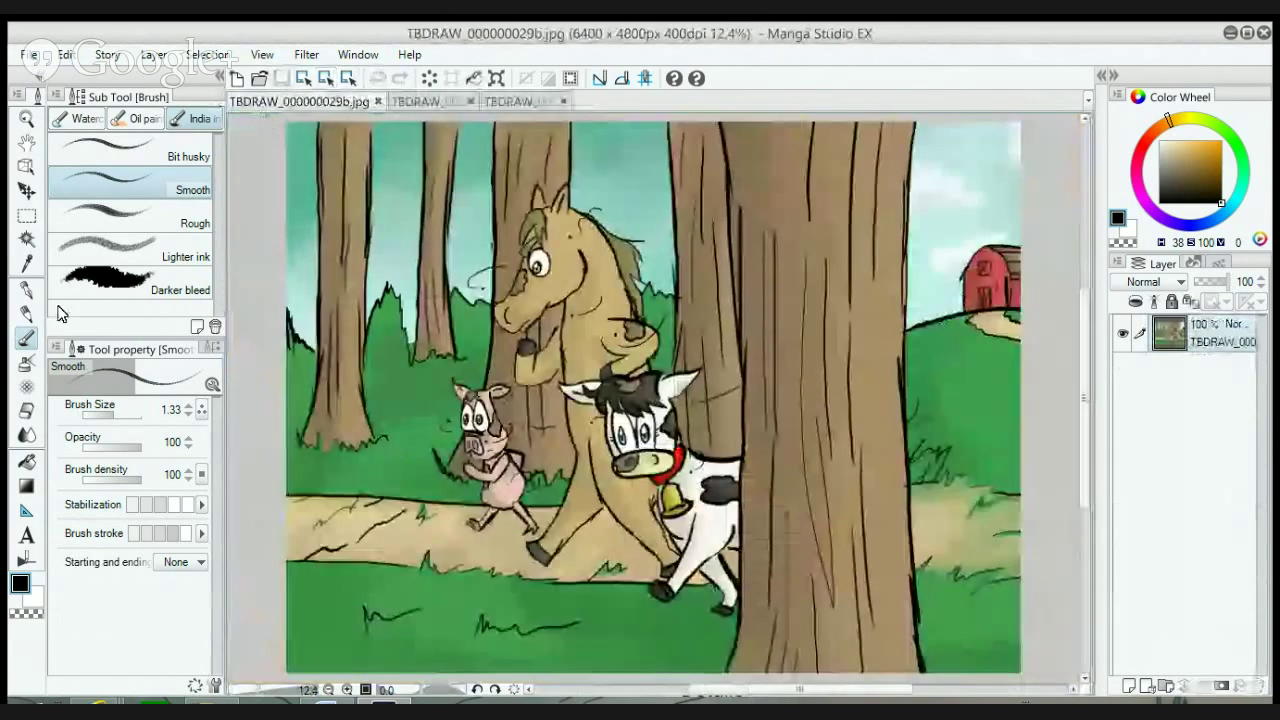
pyautogui.click(27, 263)
pyautogui.click(503, 423)
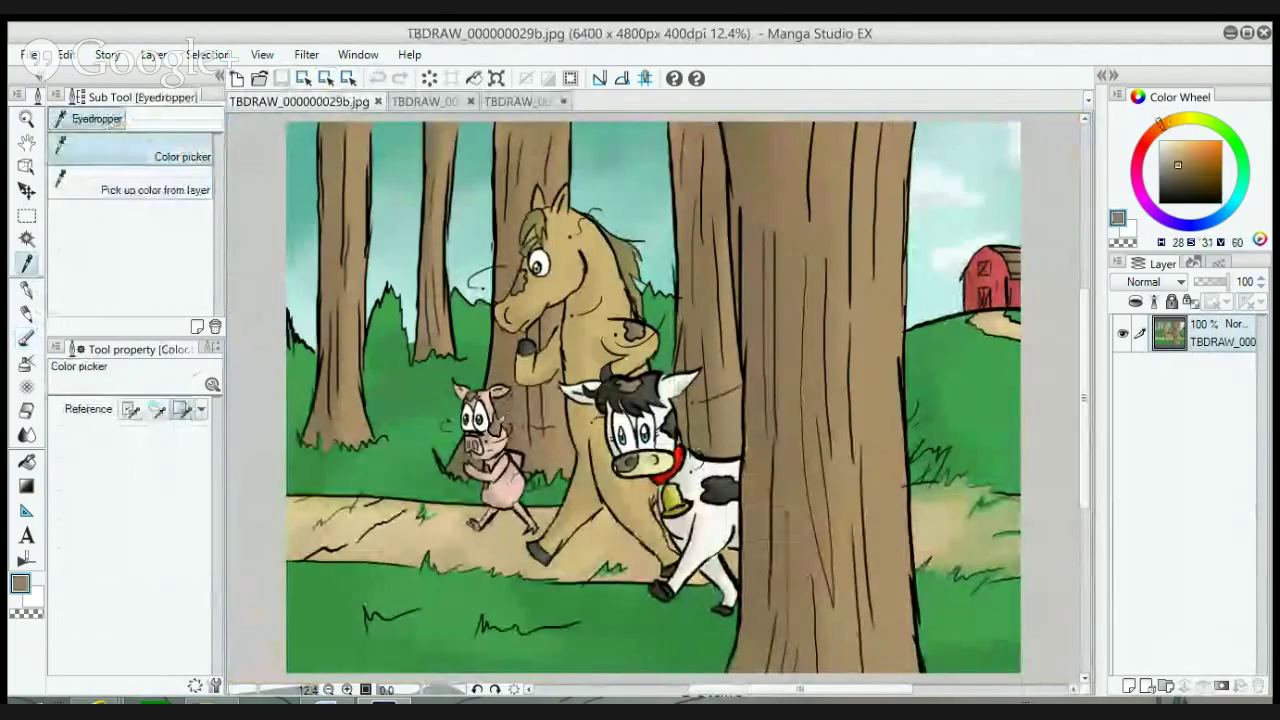
pyautogui.click(498, 102)
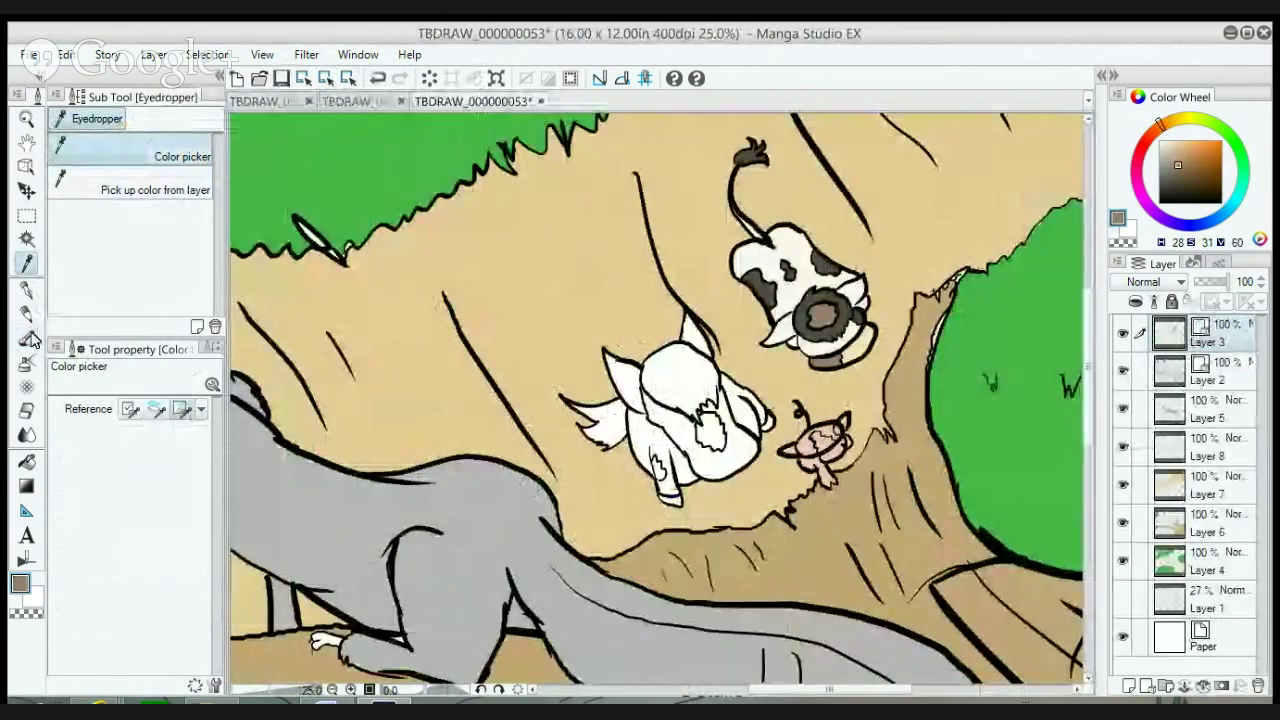
pyautogui.click(28, 464)
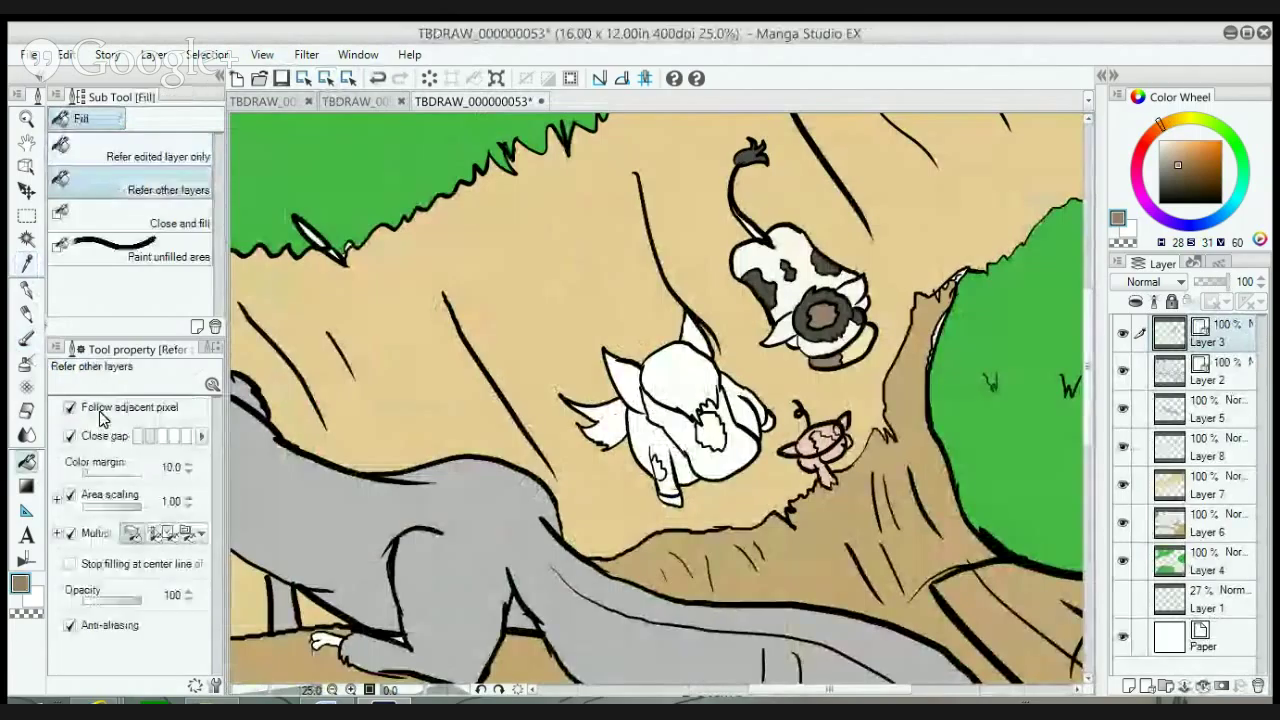
pyautogui.click(1172, 450)
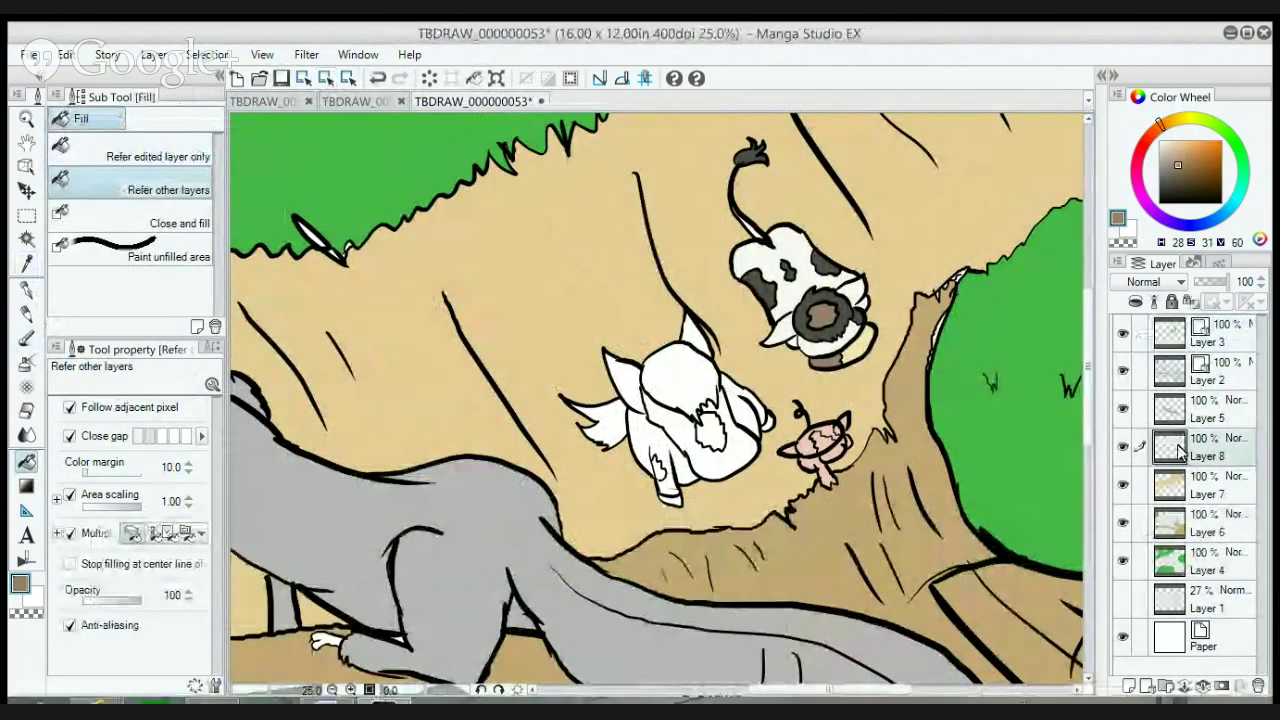
pyautogui.click(1124, 448)
pyautogui.click(1124, 448)
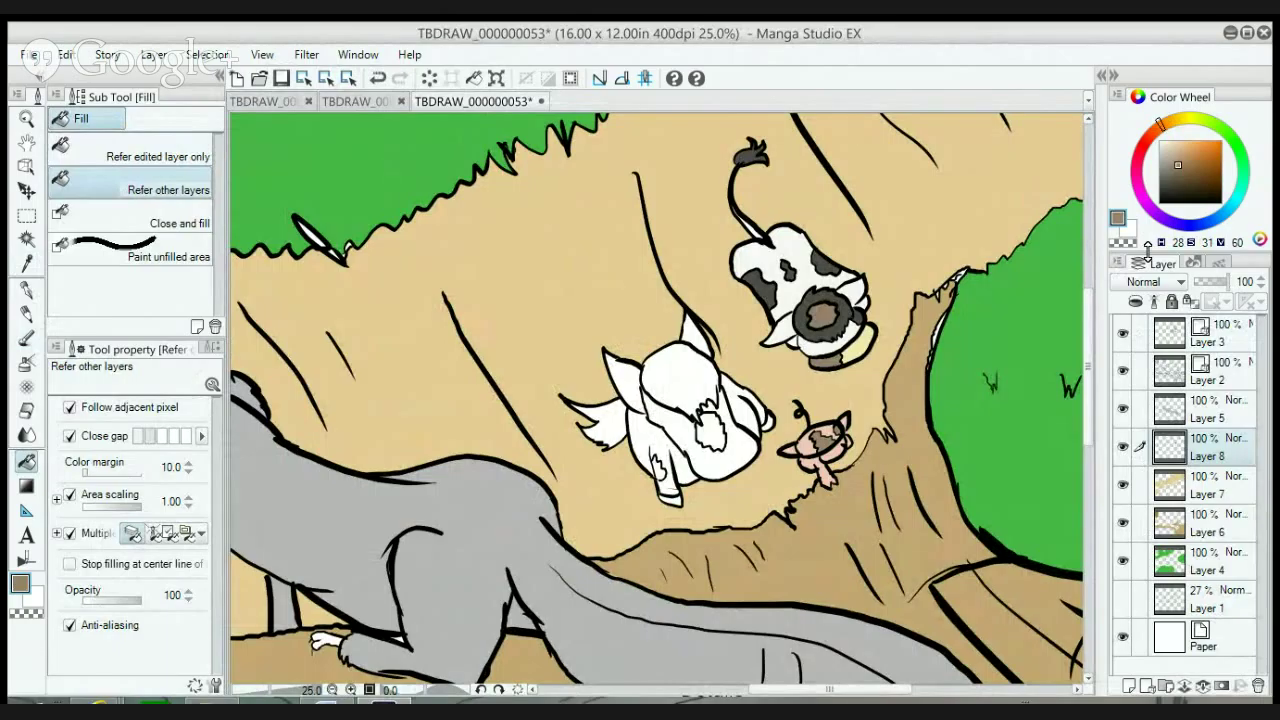
# - Fill the small horse's body, leg and ears with the tan sampled from the reference horse's head (H 40, S 43, V 81)
pyautogui.click(267, 98)
pyautogui.click(27, 262)
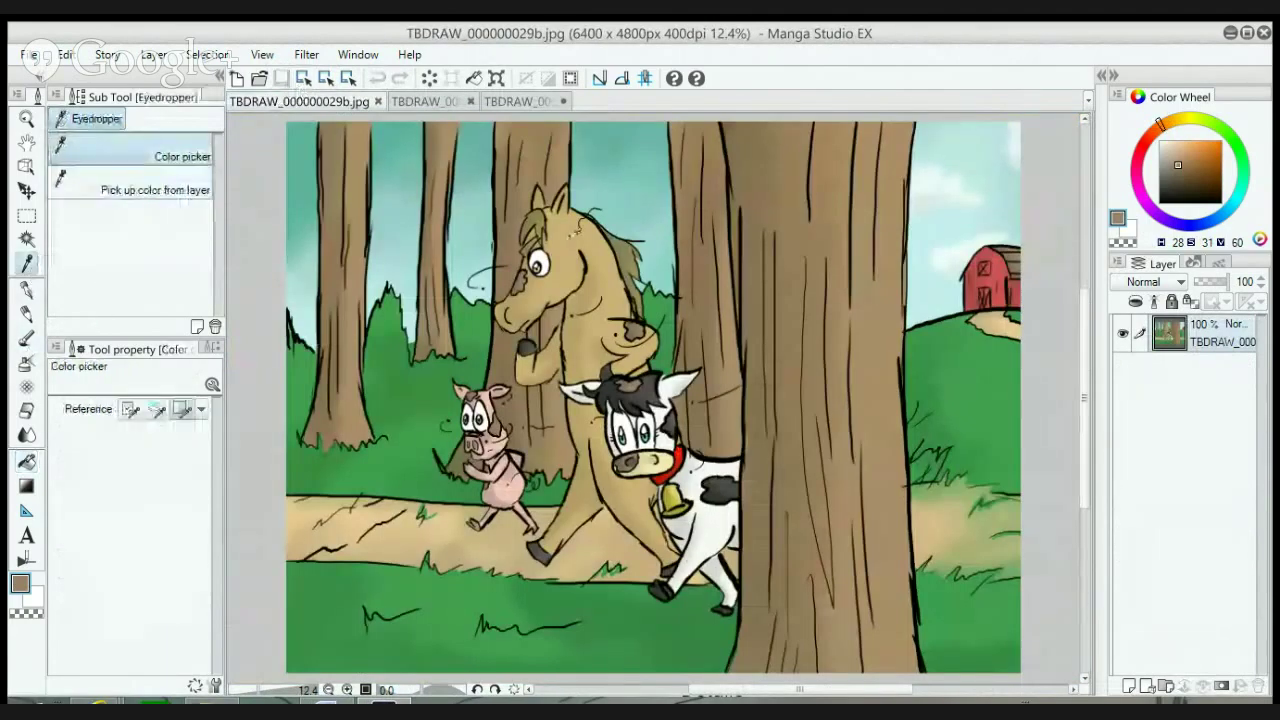
pyautogui.click(571, 233)
pyautogui.click(510, 102)
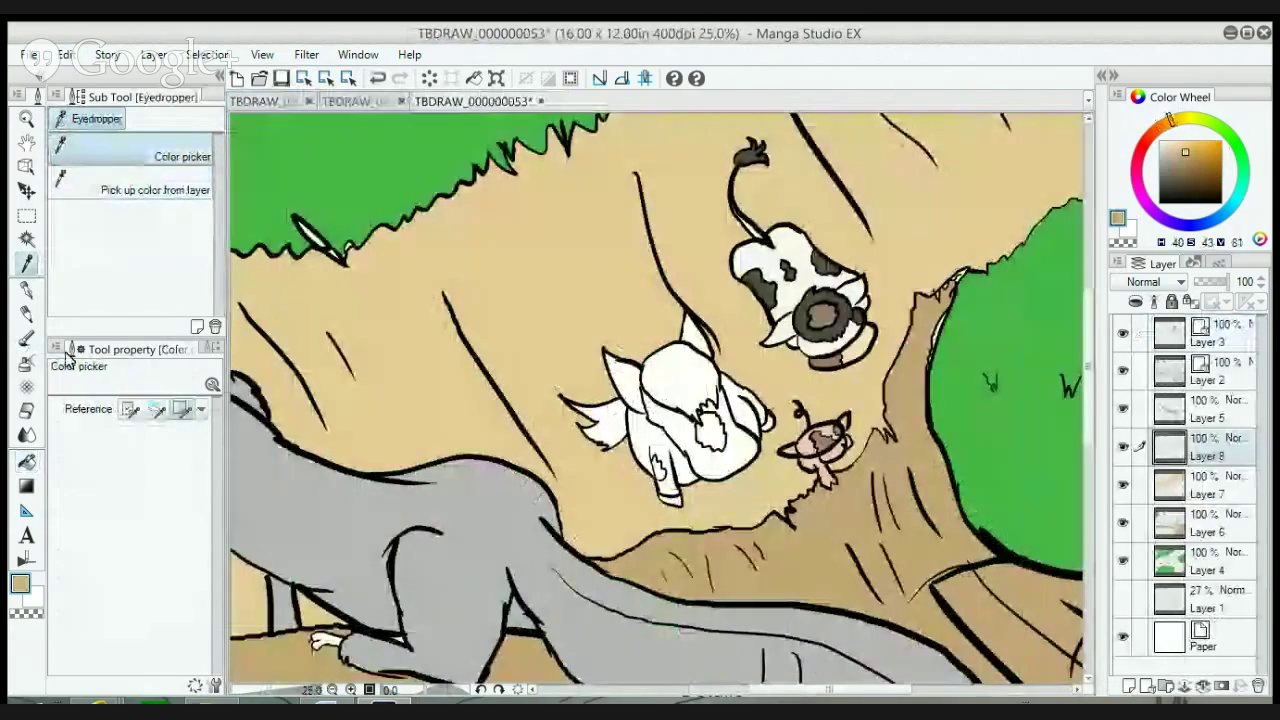
pyautogui.click(27, 461)
pyautogui.click(681, 418)
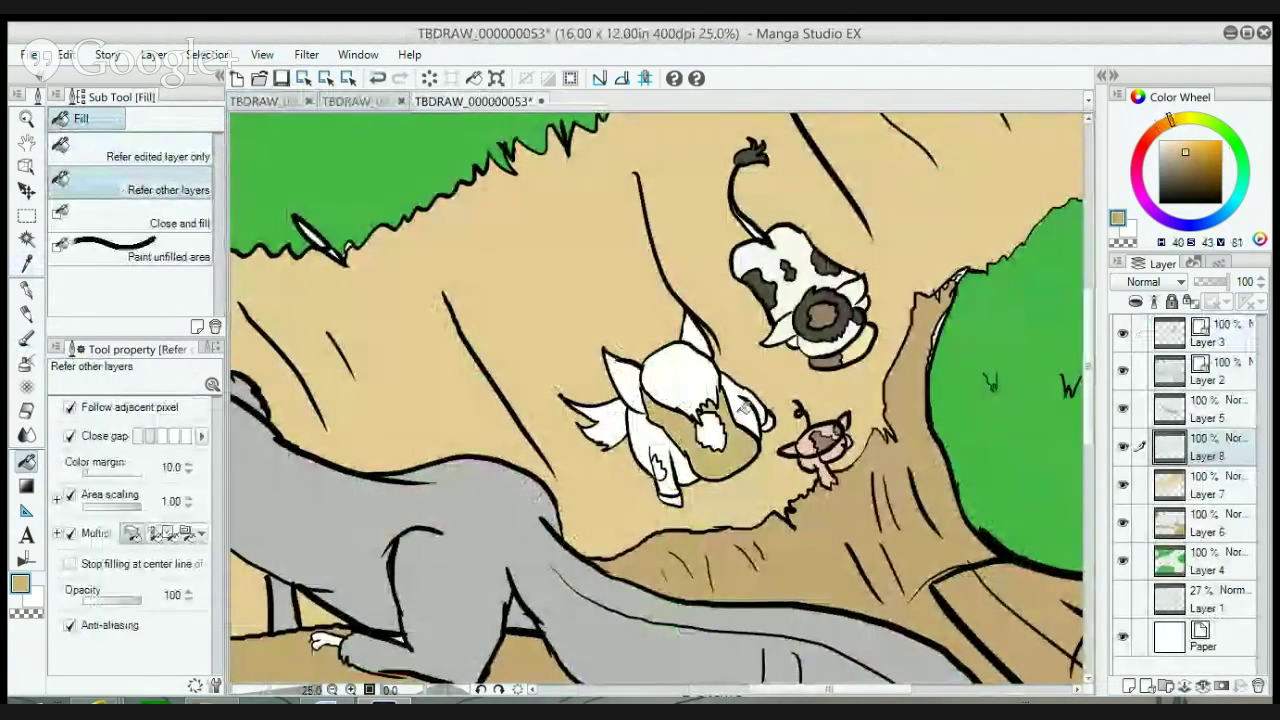
pyautogui.click(651, 431)
pyautogui.click(632, 390)
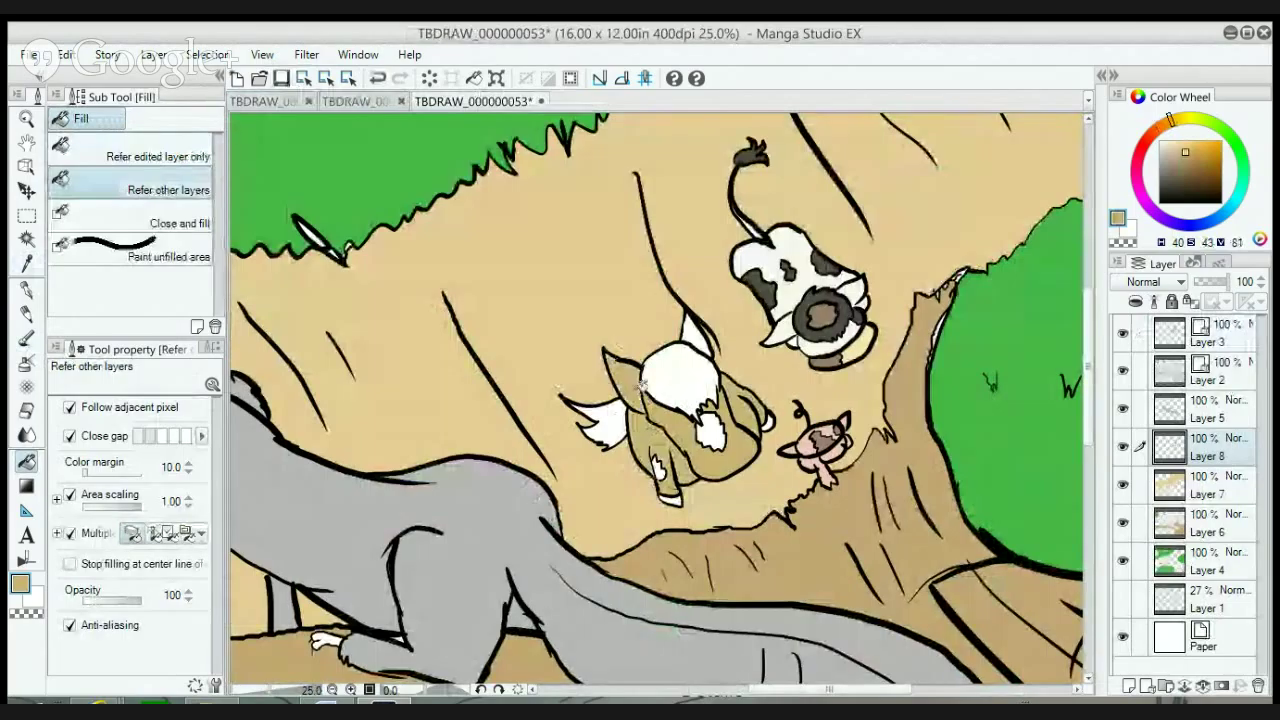
pyautogui.click(695, 338)
# - Fill the small horse's hooves with the dark grey sampled from the reference horse's hoof (H 40, S 4, V 30)
pyautogui.click(265, 101)
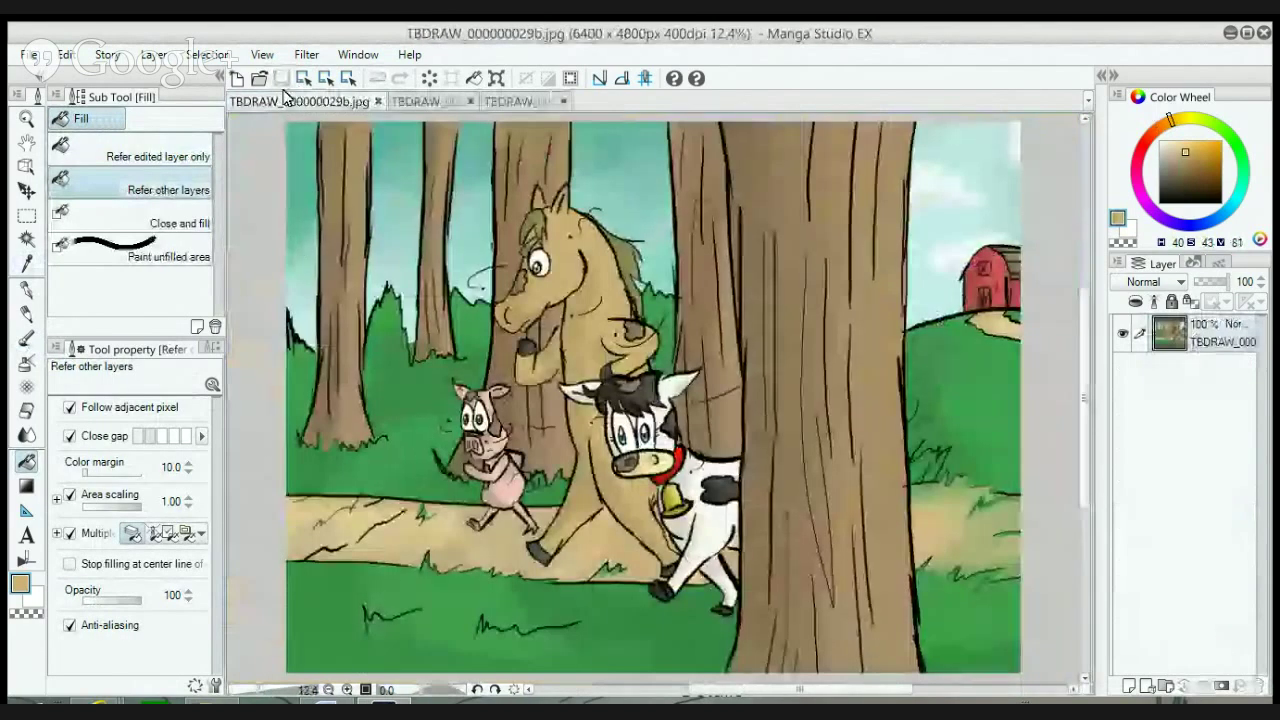
pyautogui.click(27, 264)
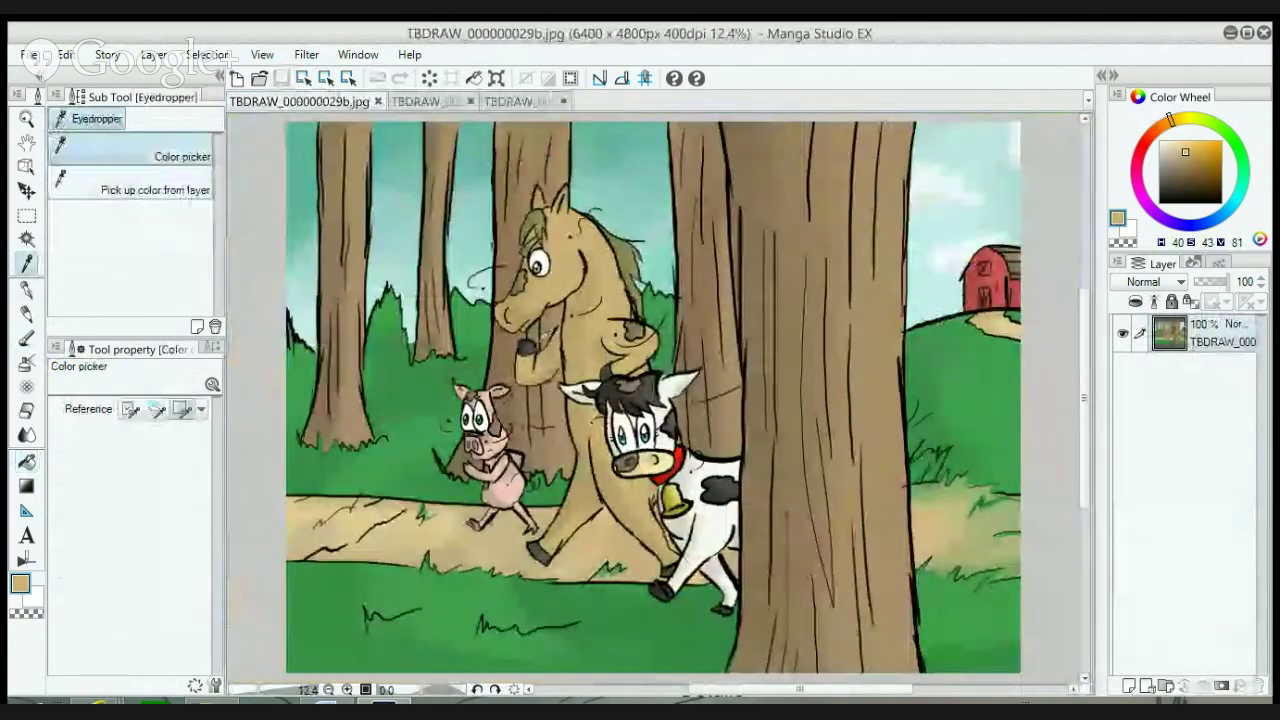
pyautogui.click(528, 349)
pyautogui.click(522, 102)
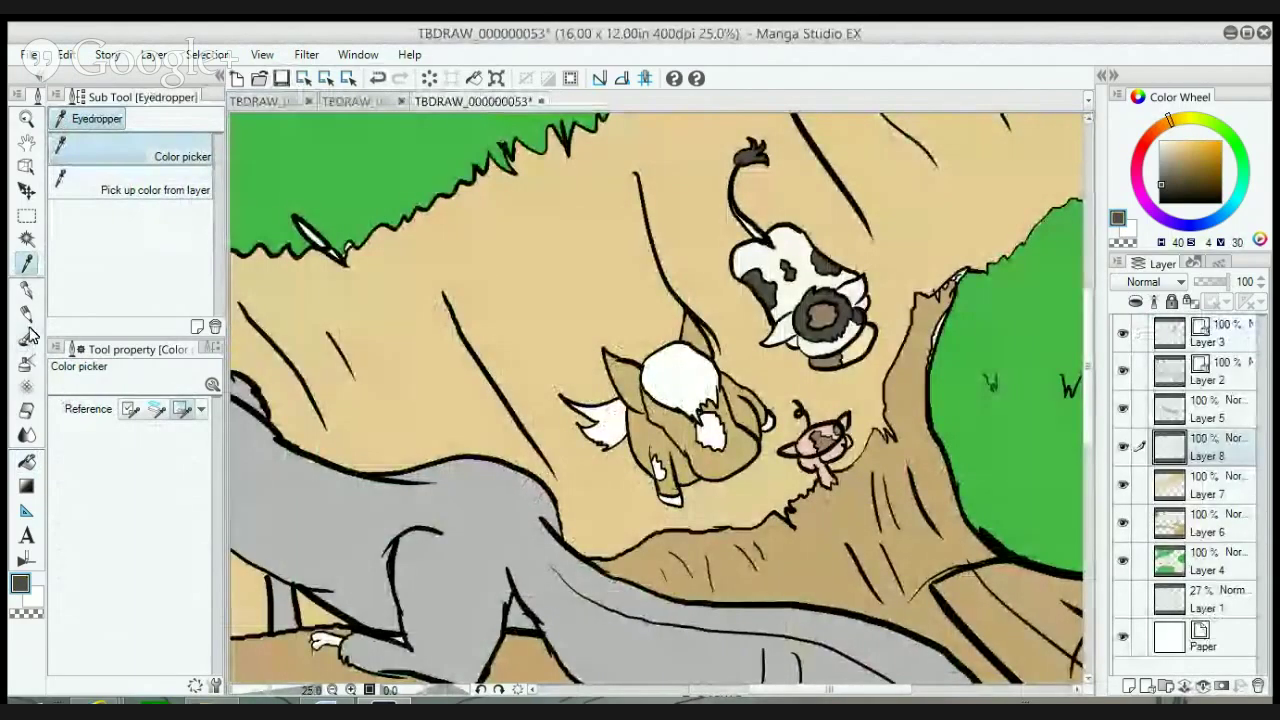
pyautogui.click(26, 461)
pyautogui.click(668, 494)
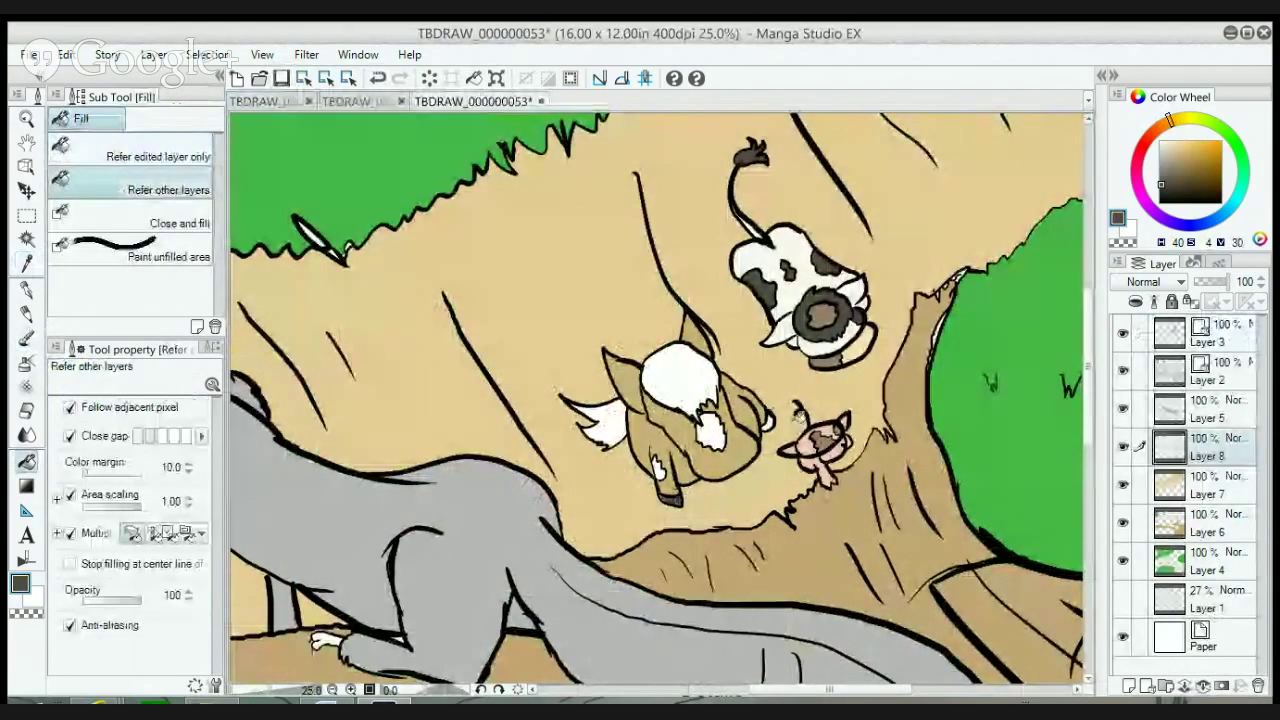
# - Fill the small horse's tail and mane with the olive sampled from the reference horse's mane (H 54, S 38, V 57)
pyautogui.click(250, 101)
pyautogui.click(27, 262)
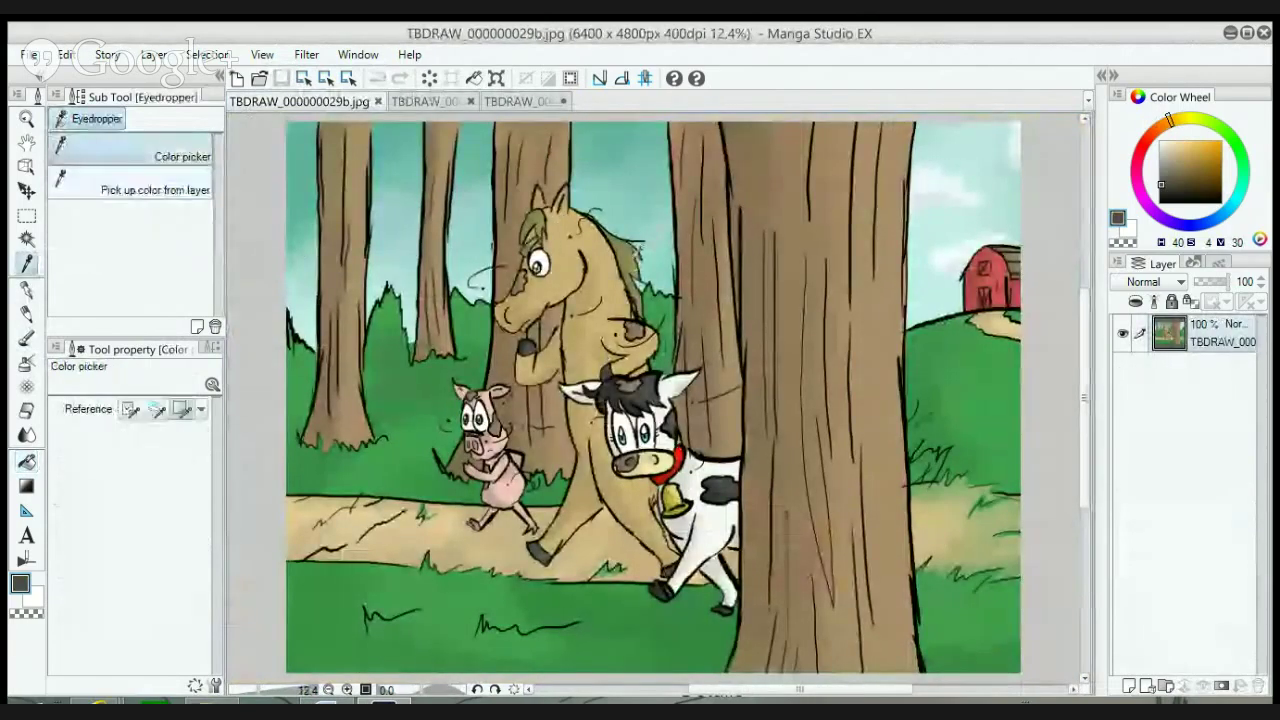
pyautogui.click(636, 266)
pyautogui.click(508, 101)
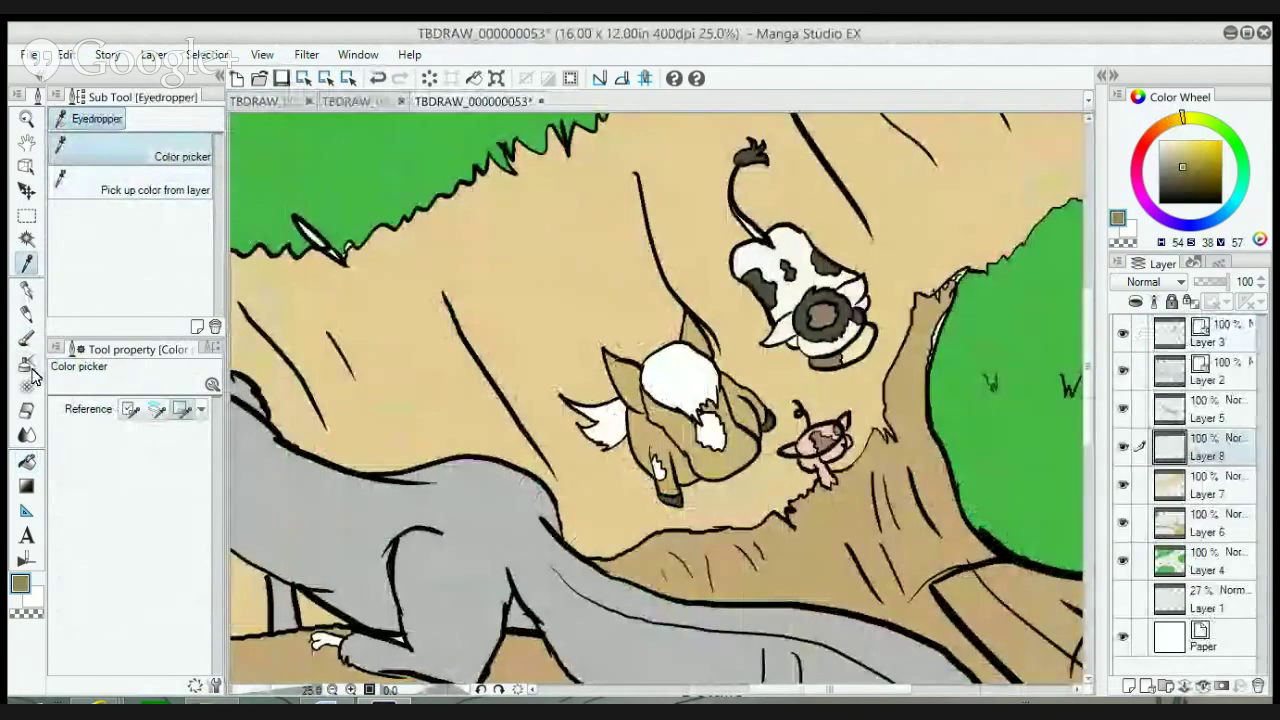
pyautogui.click(27, 461)
pyautogui.click(600, 422)
pyautogui.click(680, 378)
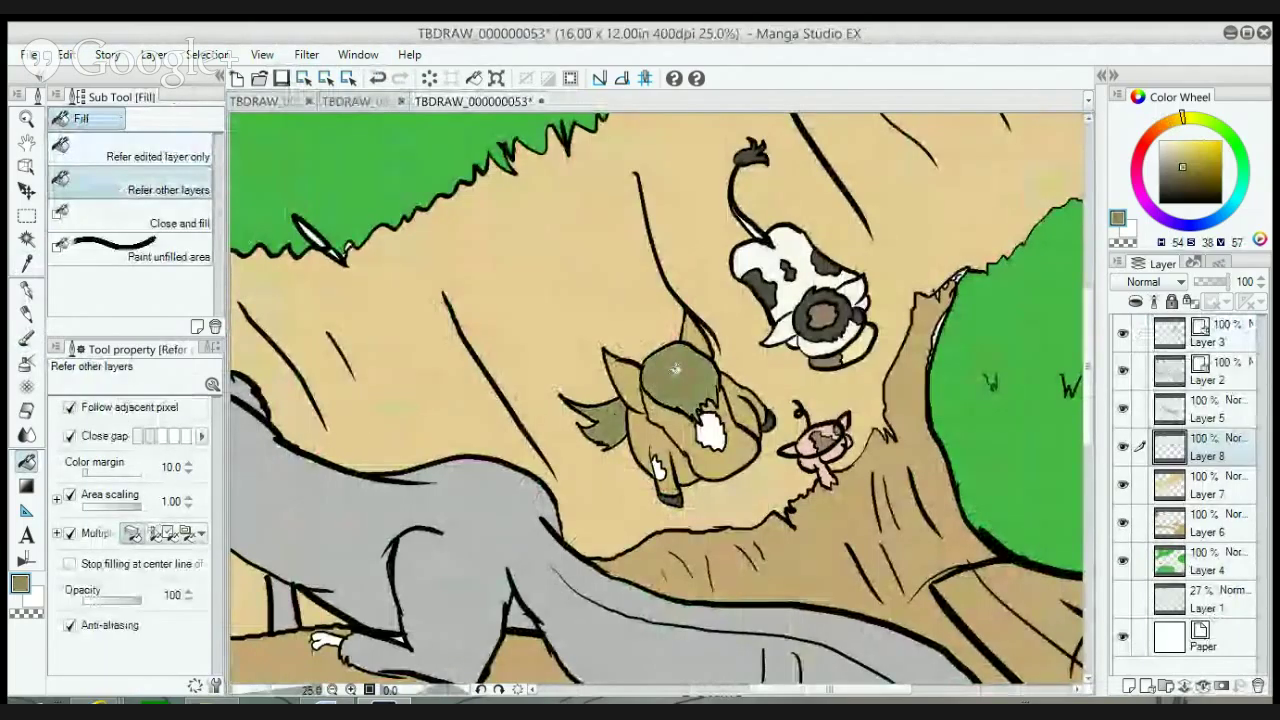
# - Fill the small horse's face and leg patches with the brown sampled from the reference horse's patch (H 28, S 31, V 60), and save the drawing
pyautogui.click(352, 106)
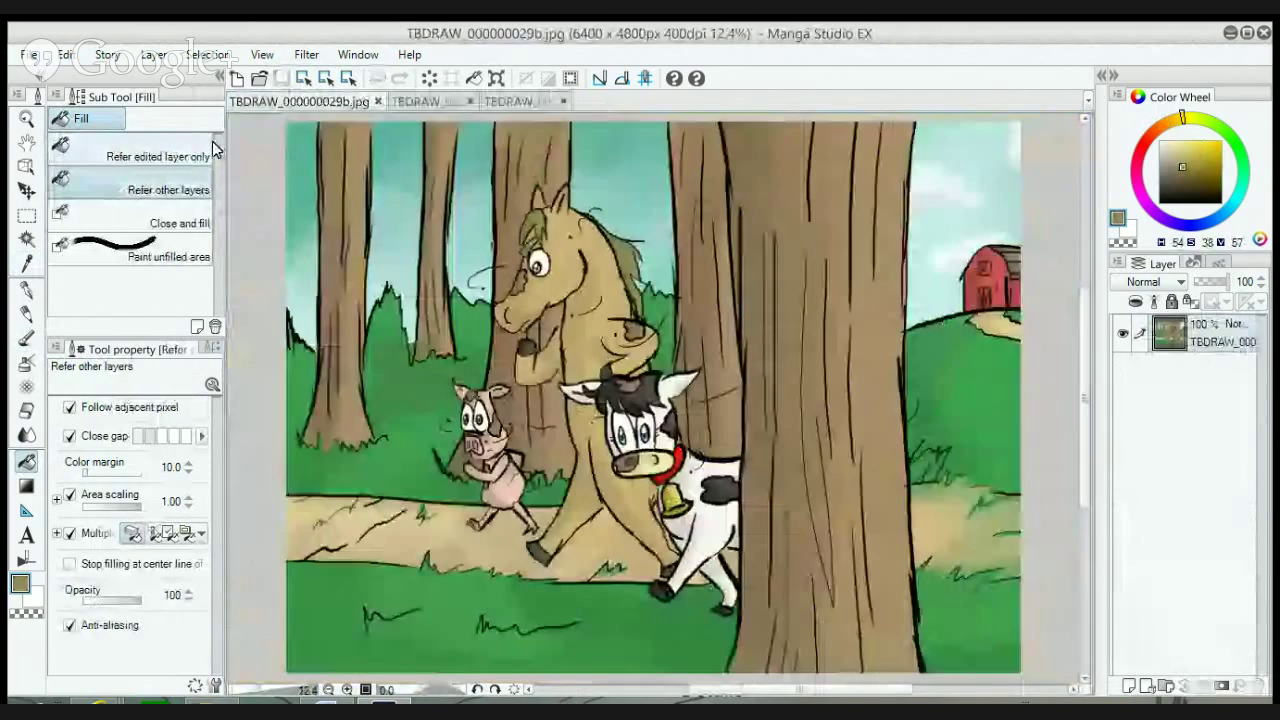
pyautogui.click(27, 262)
pyautogui.click(519, 278)
pyautogui.click(517, 101)
pyautogui.click(27, 461)
pyautogui.click(710, 430)
pyautogui.click(657, 466)
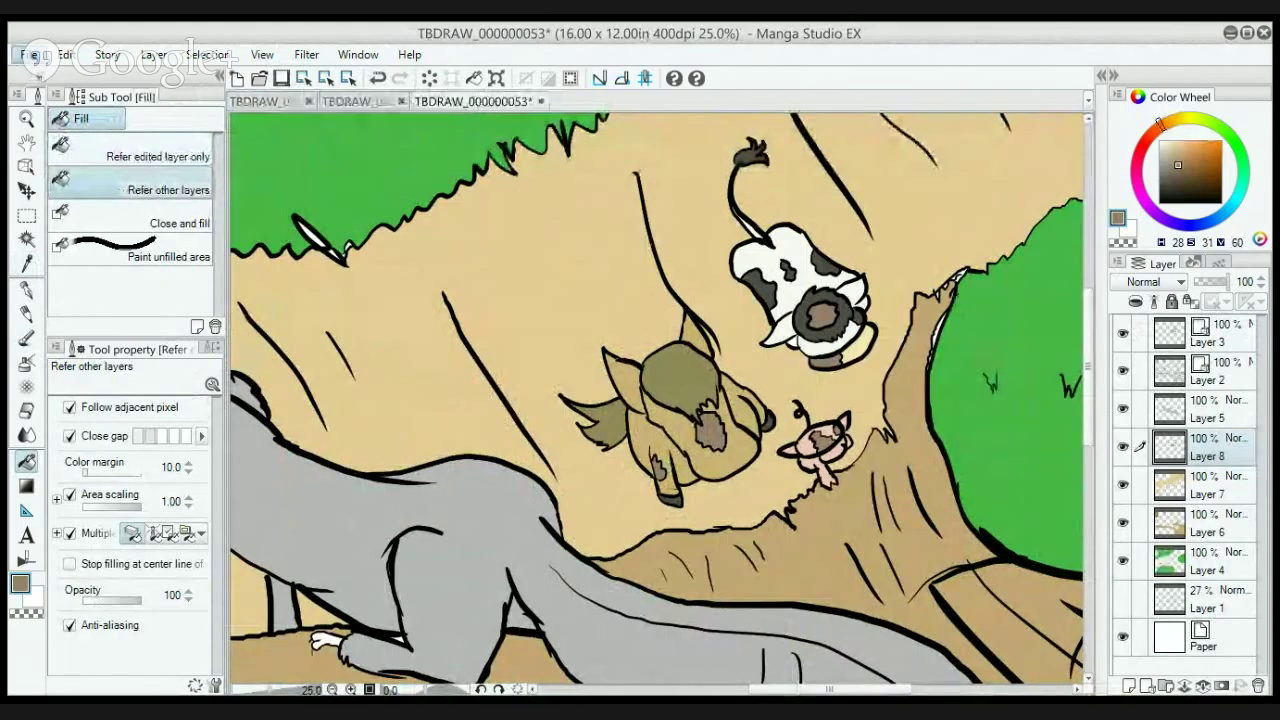
pyautogui.hotkey('ctrl', 's')
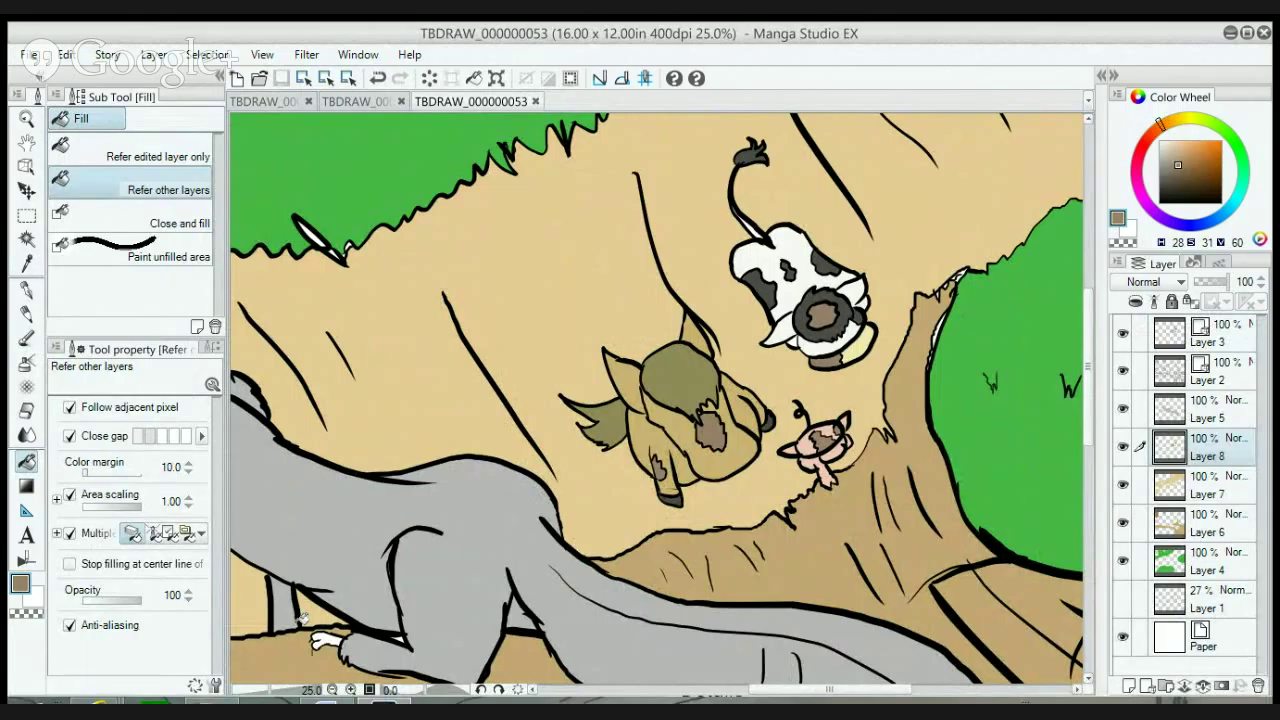
# - Add a new layer directly above the paper, fill it with black, and save the drawing
pyautogui.click(332, 695)
pyautogui.click(326, 696)
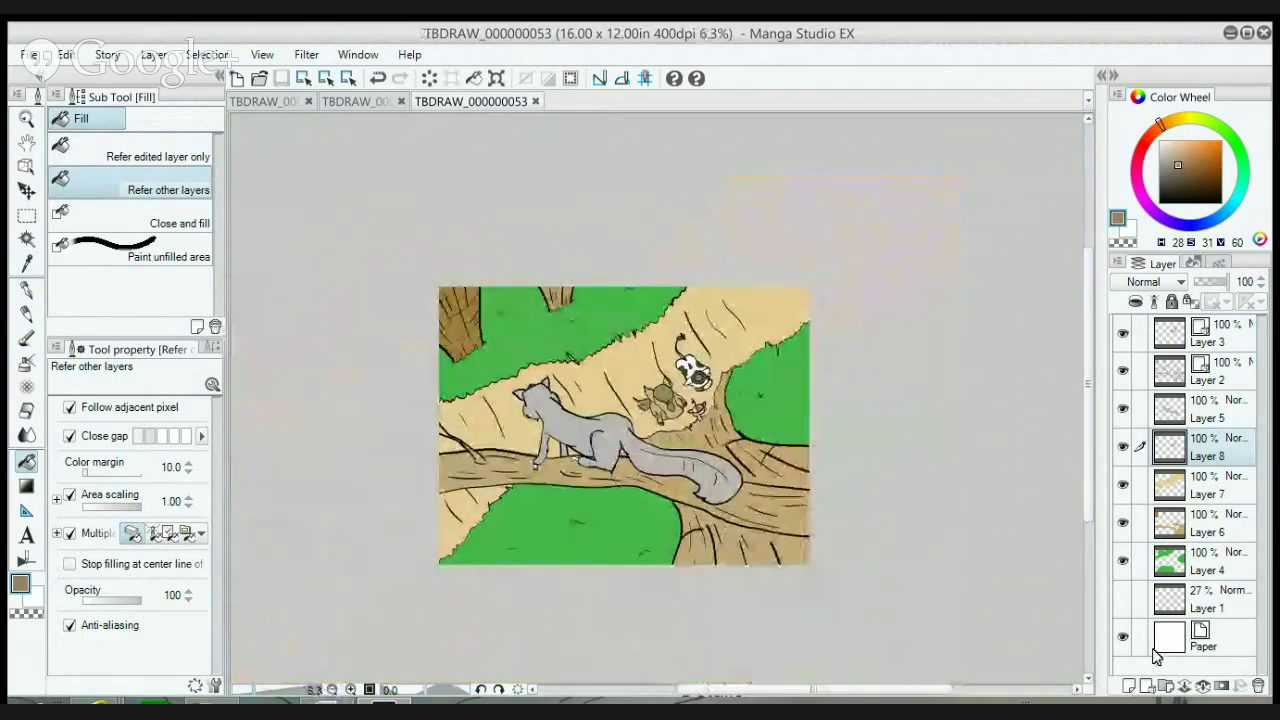
pyautogui.click(1175, 641)
pyautogui.click(1128, 686)
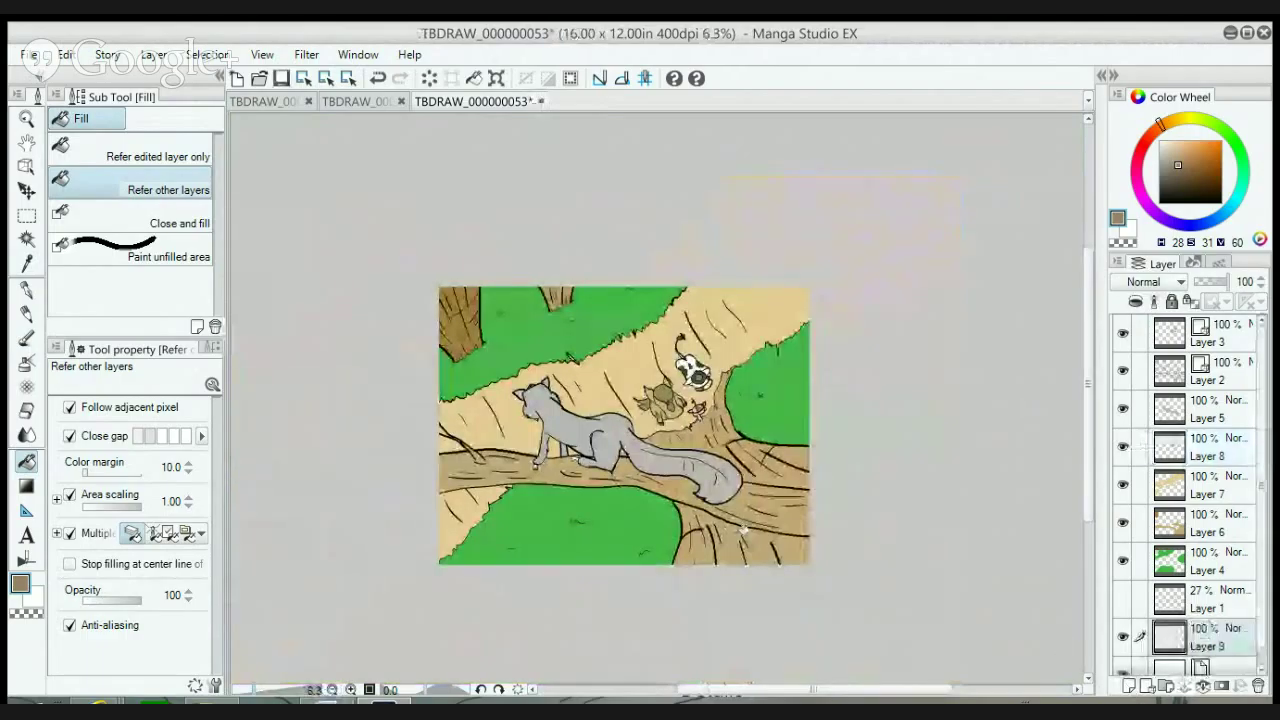
pyautogui.click(133, 160)
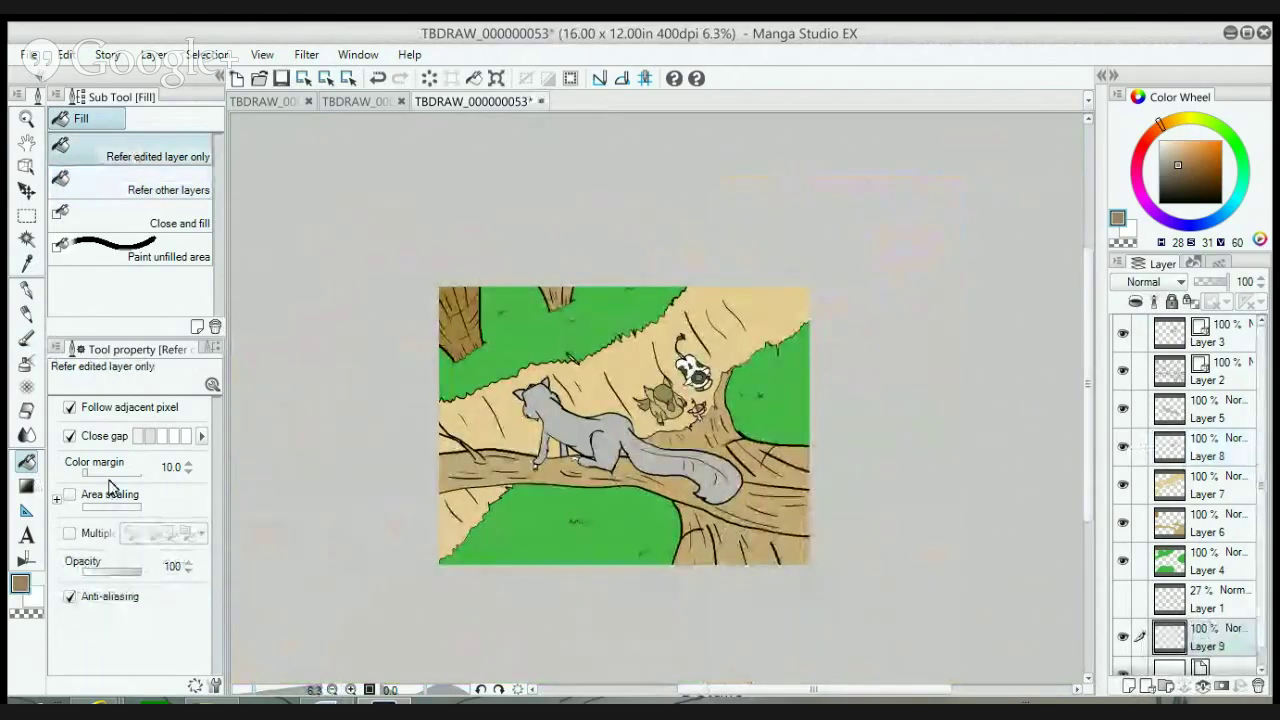
pyautogui.click(1209, 195)
pyautogui.moveTo(1210, 197); pyautogui.dragTo(1223, 205)
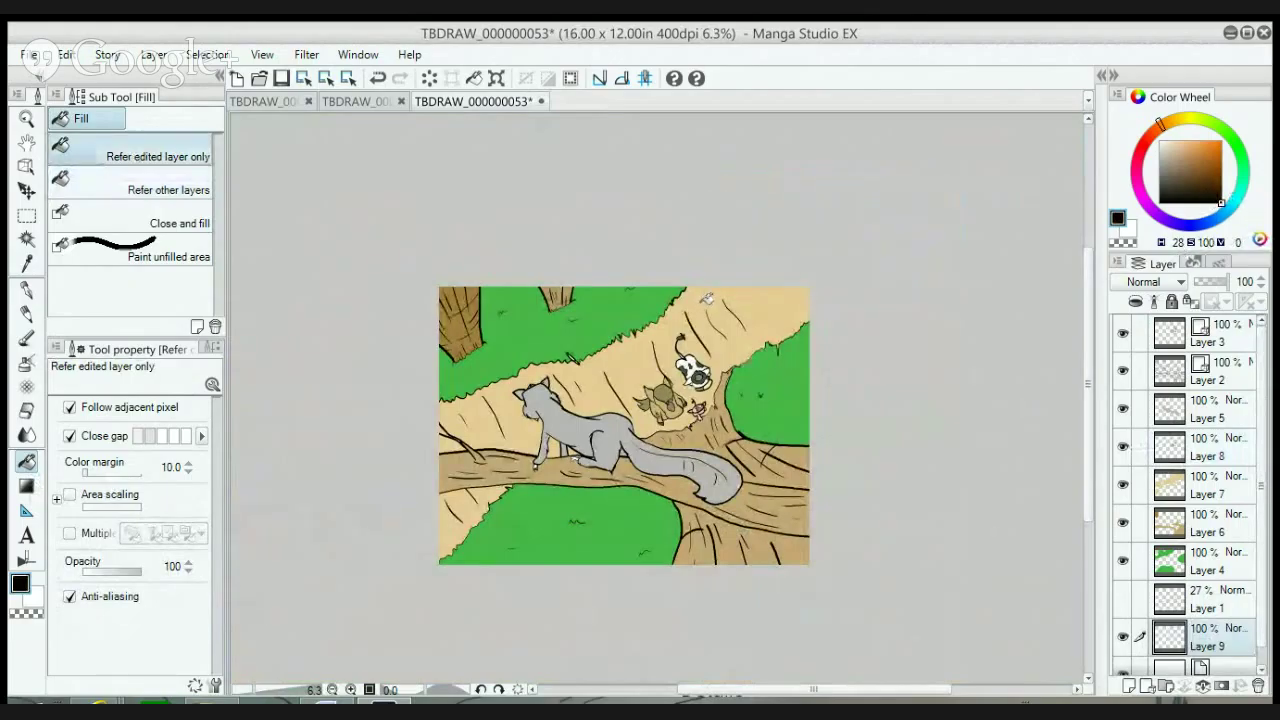
pyautogui.click(700, 303)
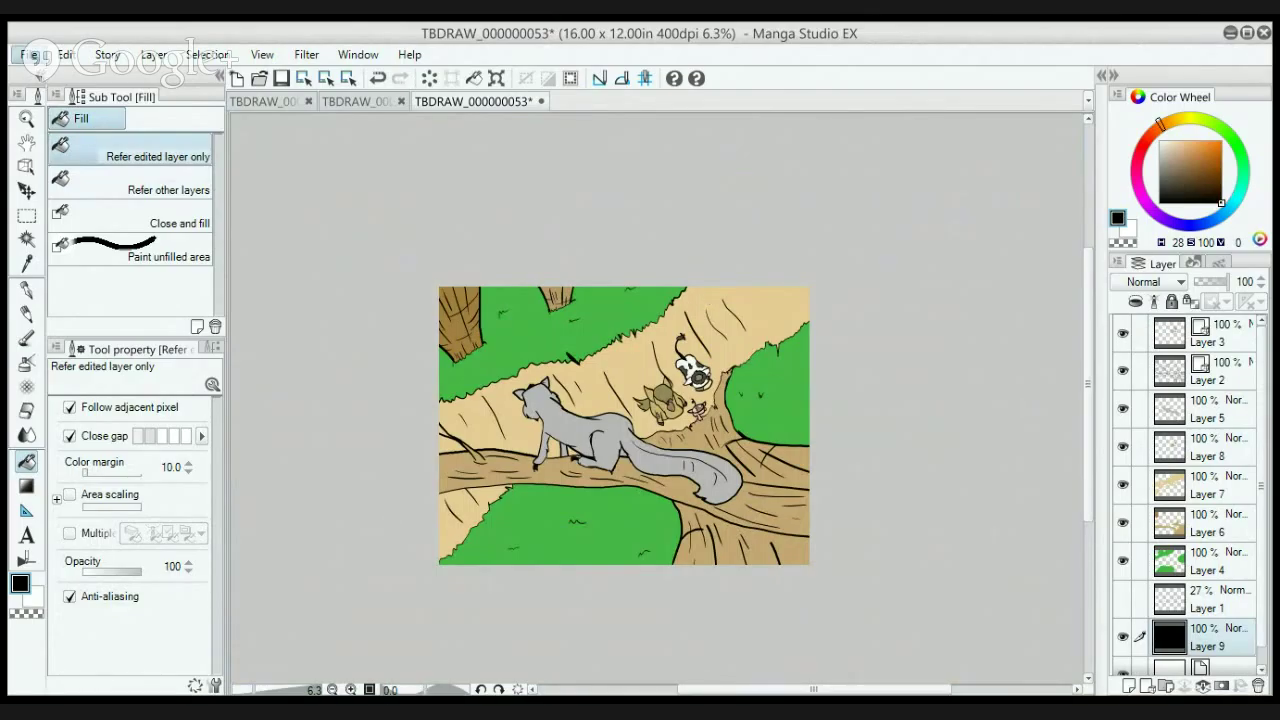
pyautogui.hotkey('ctrl', 's')
# - Paint the cat's front and hind paws on Layer 5 in light peach (H 28, S 22, V 94) with the Smooth India ink brush
pyautogui.click(28, 118)
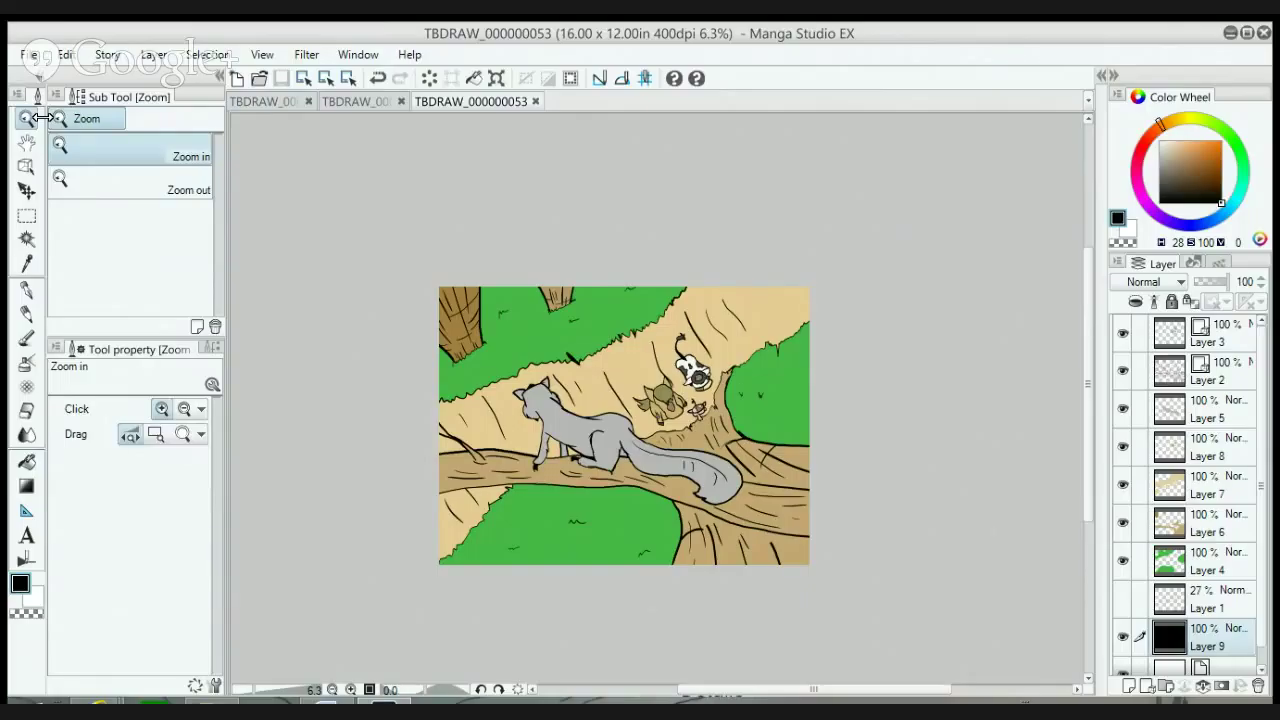
pyautogui.click(549, 464)
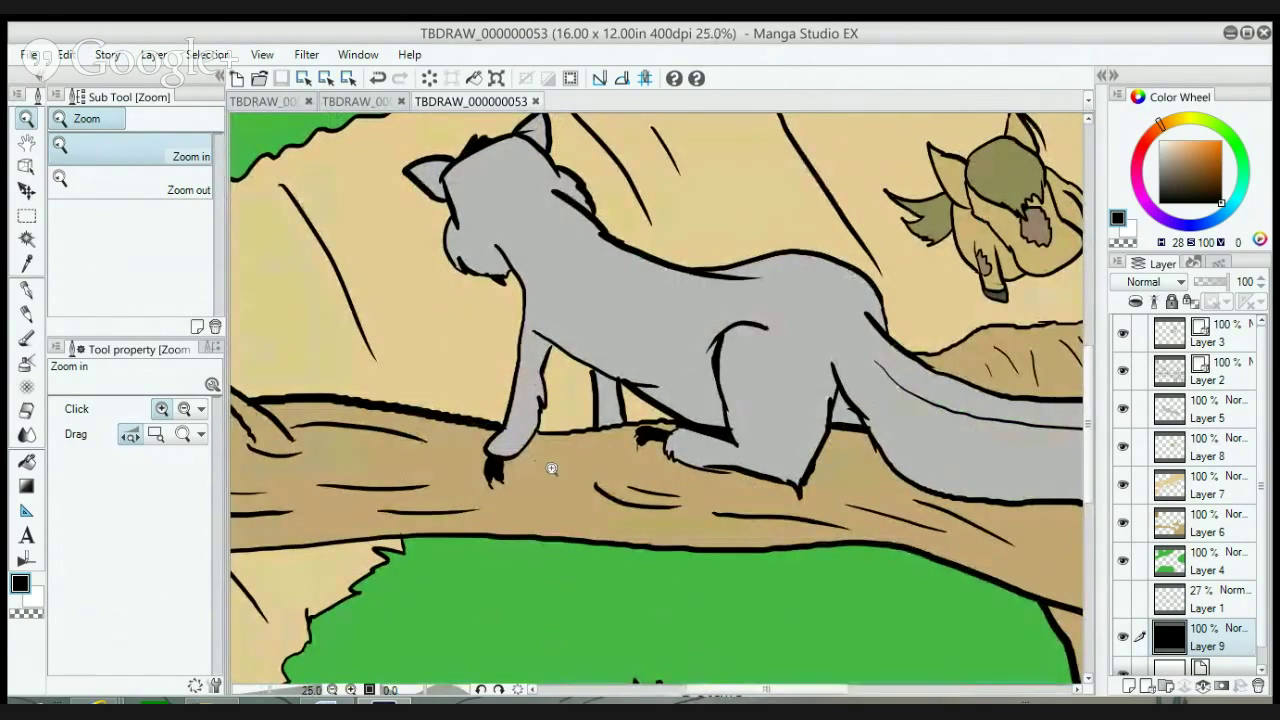
pyautogui.click(550, 465)
pyautogui.click(1177, 414)
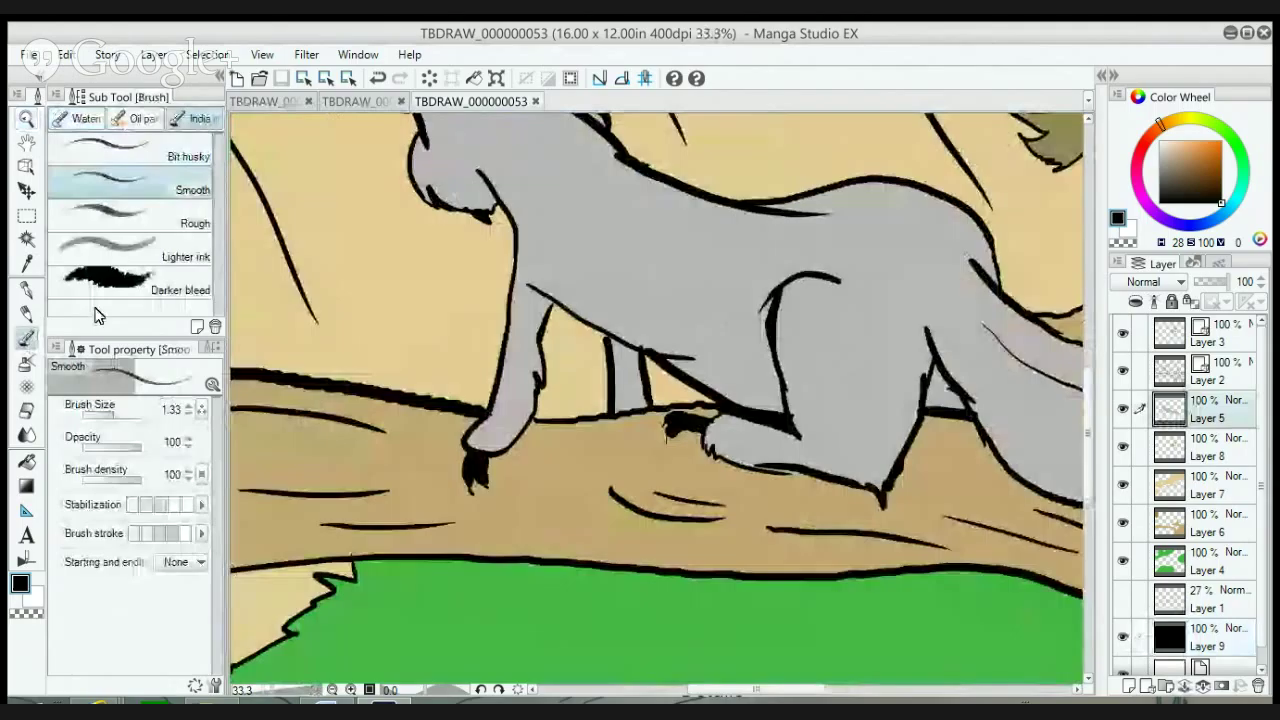
pyautogui.click(1174, 145)
pyautogui.click(1172, 143)
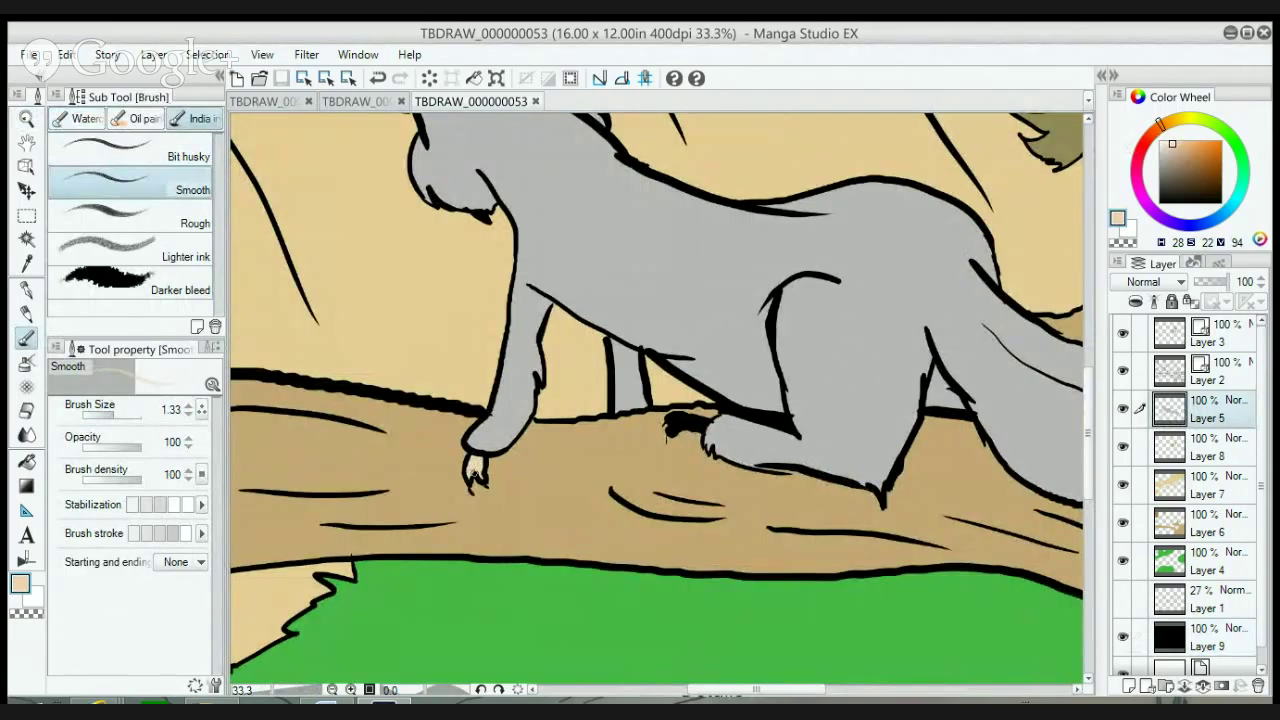
pyautogui.moveTo(466, 467); pyautogui.dragTo(469, 463)
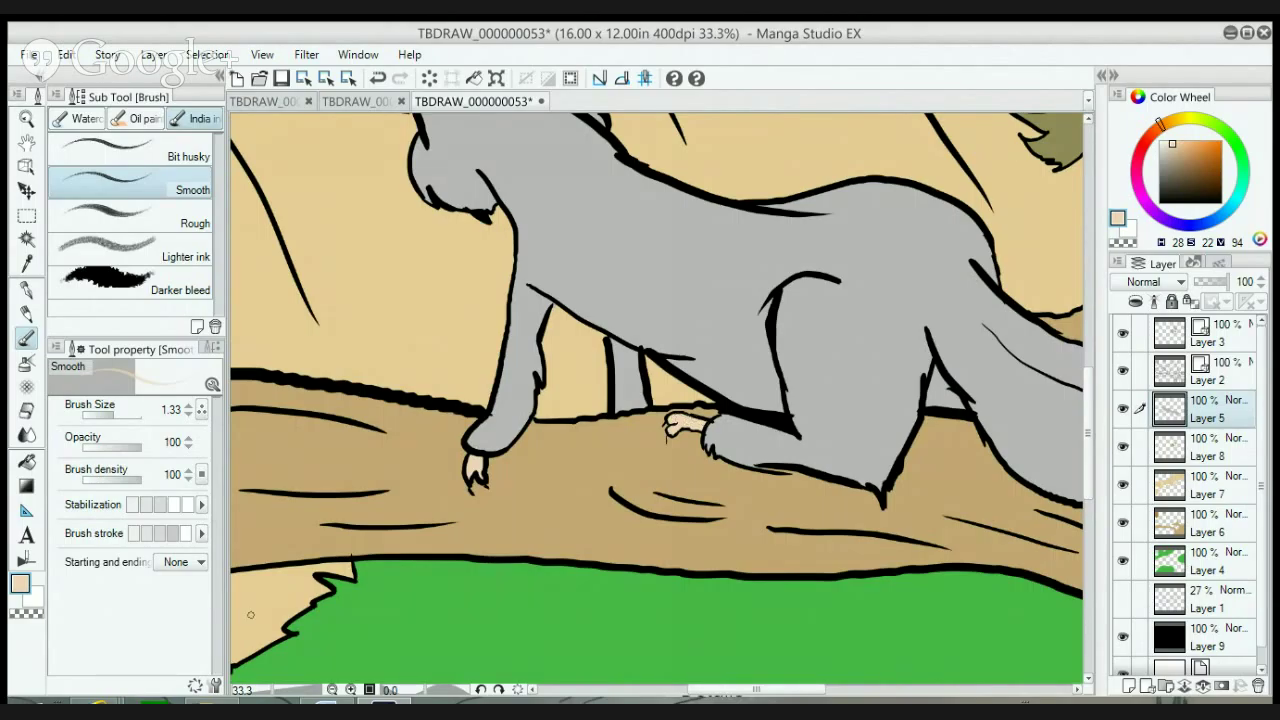
# - Select all three green grass areas on Layer 4 with Auto select, and save the drawing
pyautogui.click(331, 690)
pyautogui.click(331, 690)
pyautogui.click(331, 690)
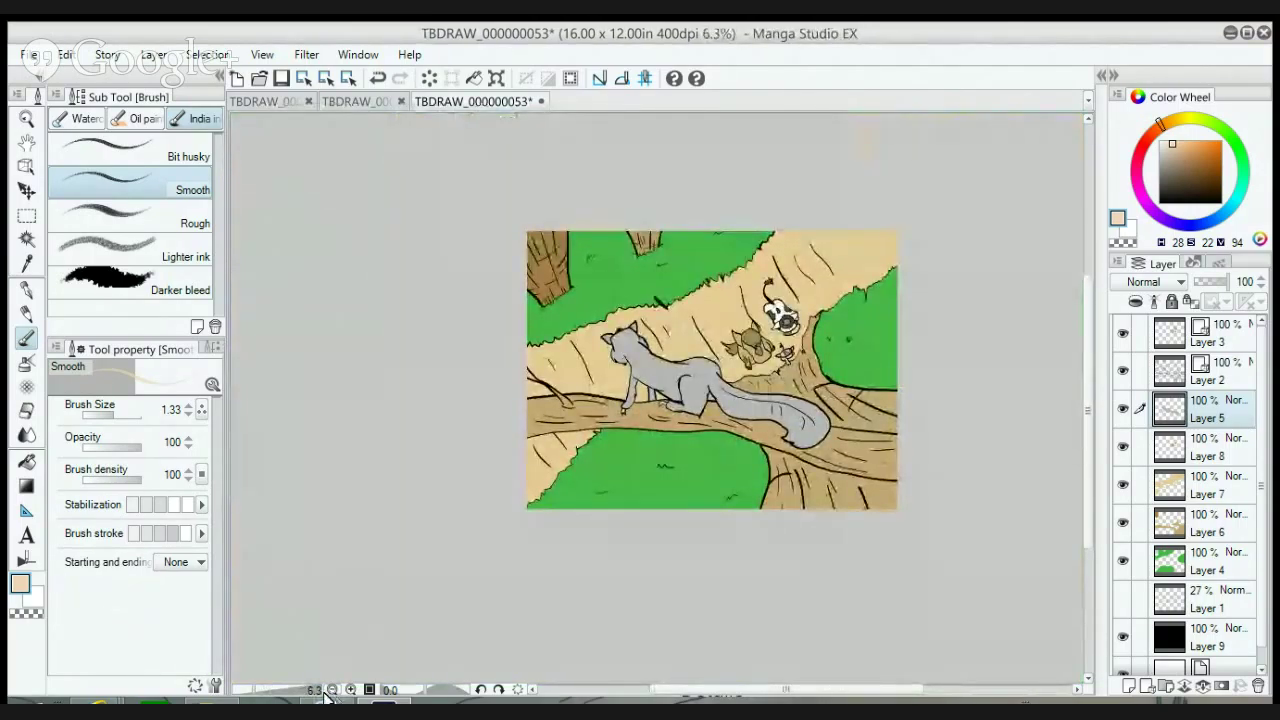
pyautogui.click(1178, 556)
pyautogui.click(27, 238)
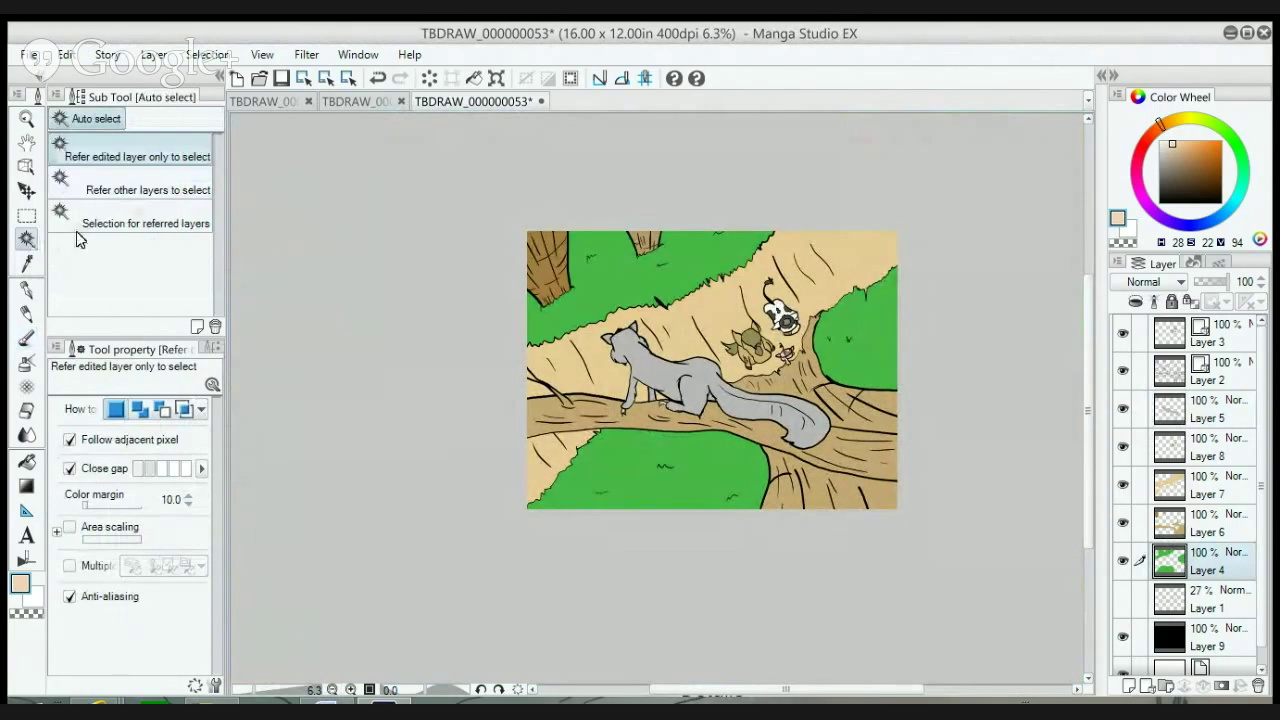
pyautogui.click(612, 280)
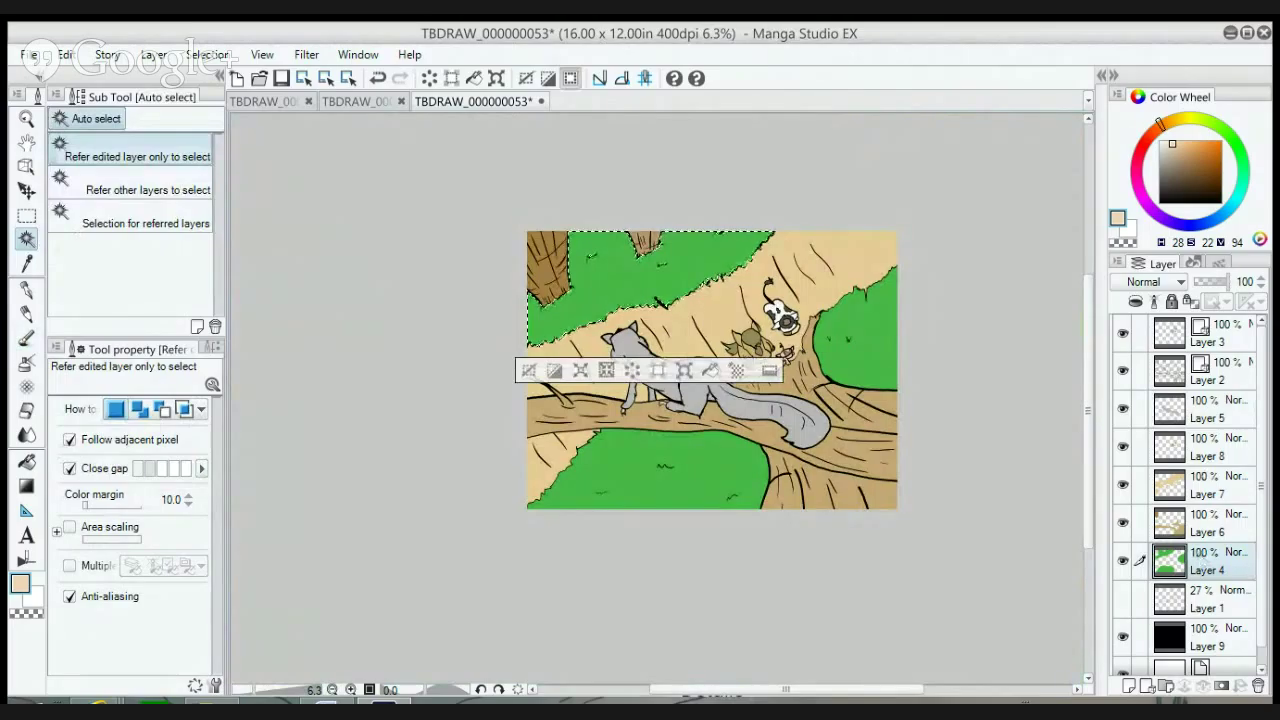
pyautogui.keyDown('shift'); pyautogui.click(570, 460); pyautogui.keyUp('shift')
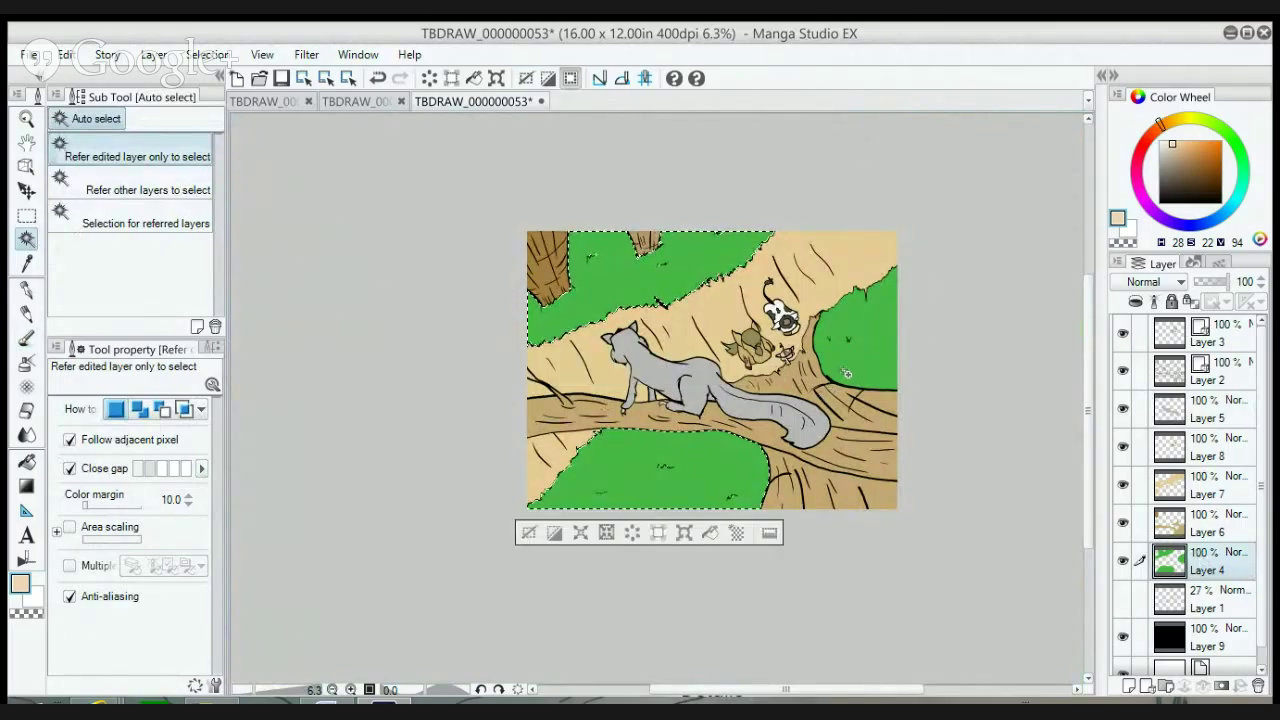
pyautogui.keyDown('shift'); pyautogui.click(846, 373); pyautogui.keyUp('shift')
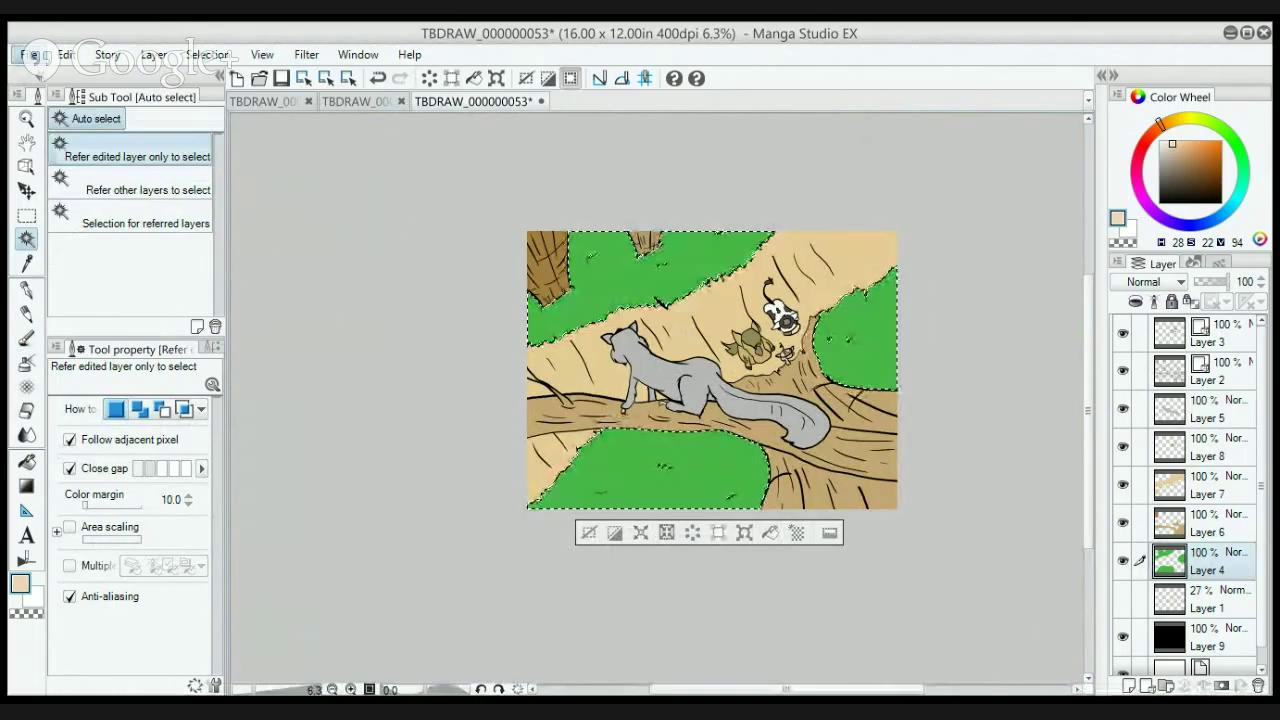
pyautogui.hotkey('ctrl', 's')
# - Shade the edges of the selected grass areas in darker green (H 120, S 60, V 59) with the Blurred edge watercolor brush at size 31.62
pyautogui.press('b')
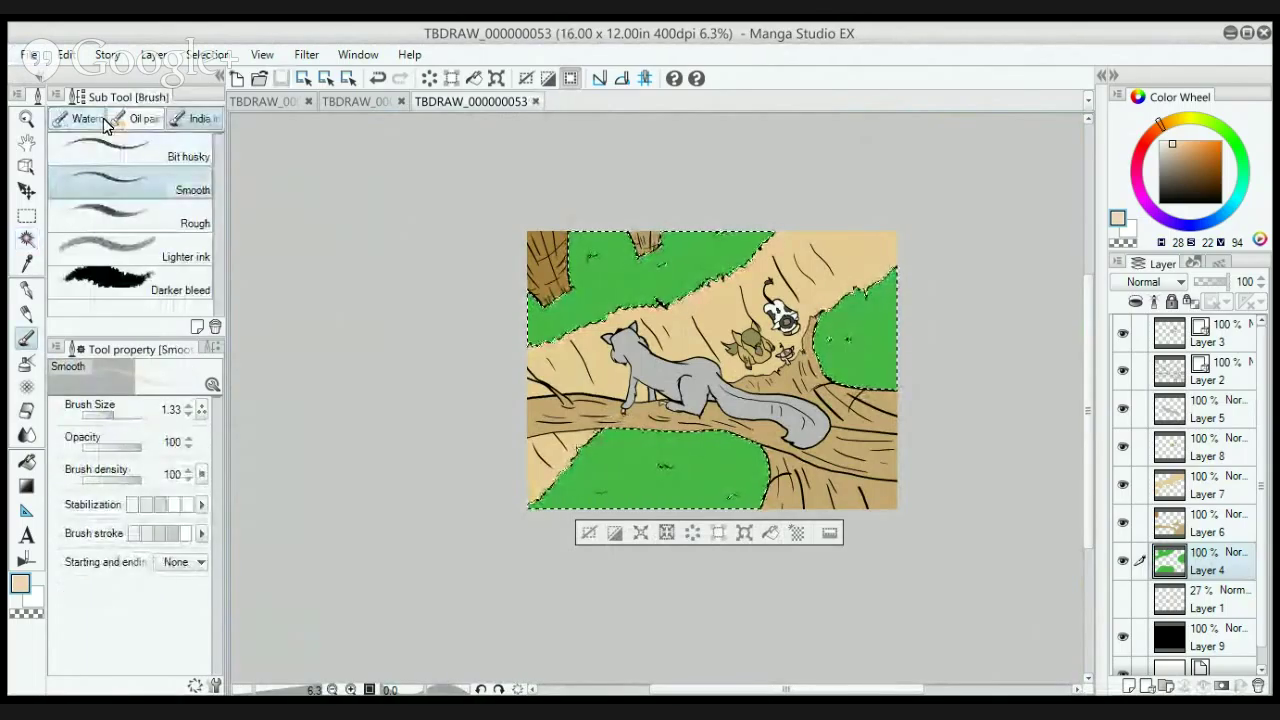
pyautogui.click(104, 121)
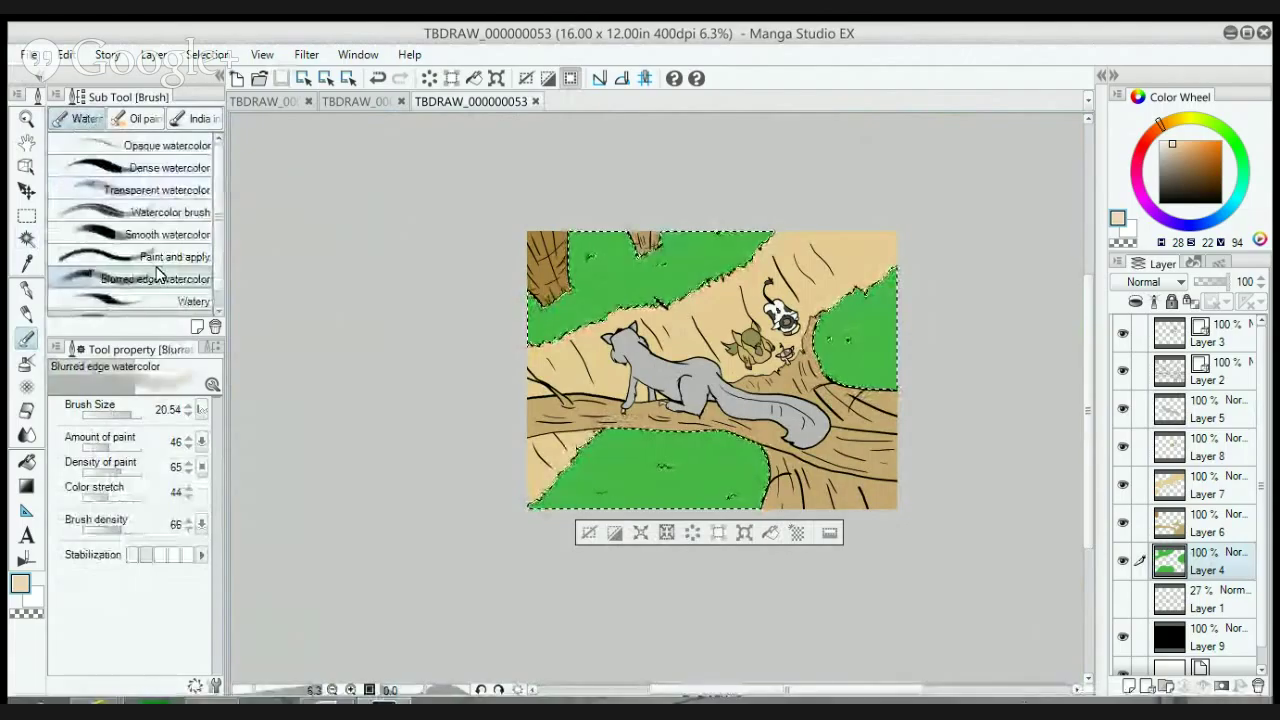
pyautogui.click(27, 264)
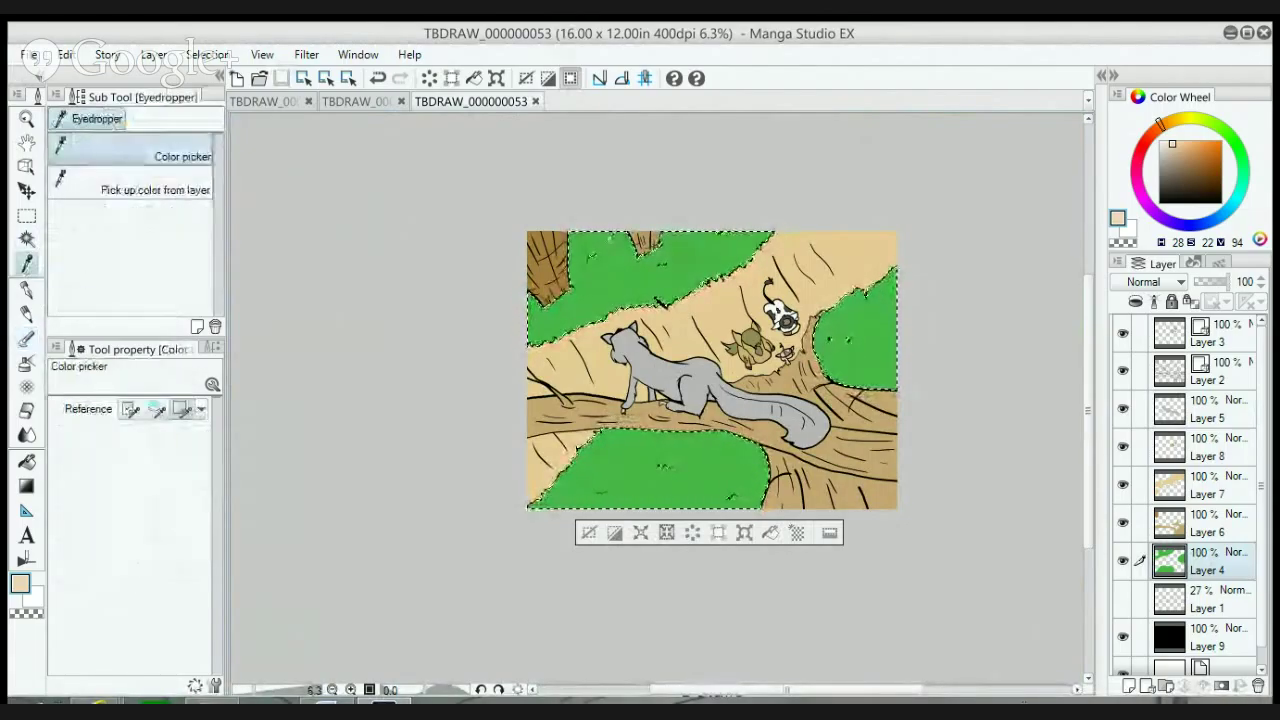
pyautogui.click(680, 270)
pyautogui.click(1199, 166)
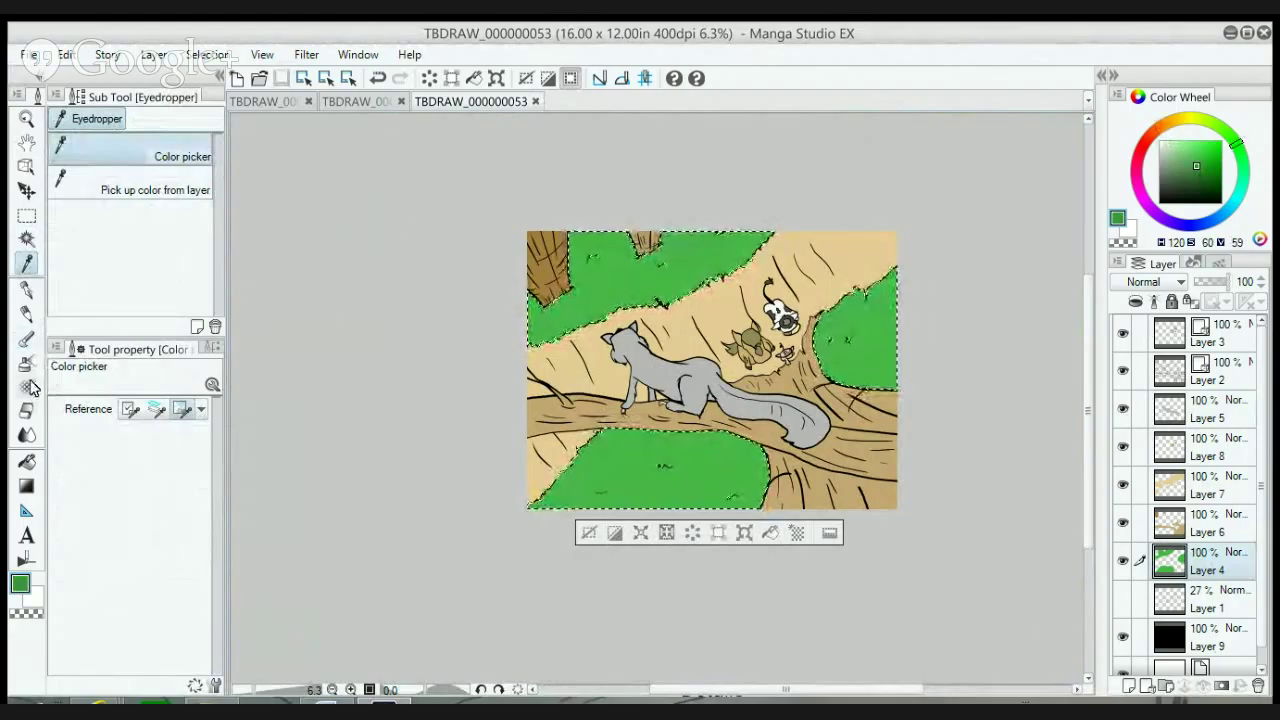
pyautogui.click(27, 340)
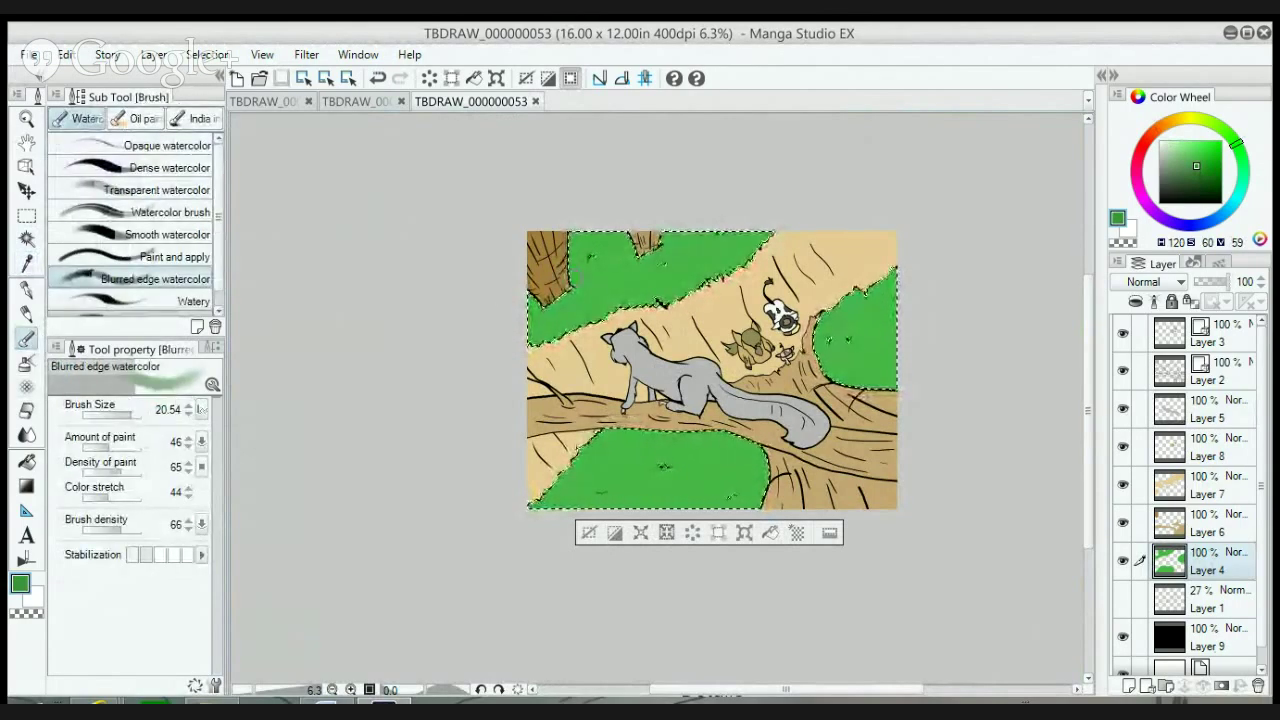
pyautogui.moveTo(128, 413); pyautogui.dragTo(135, 414)
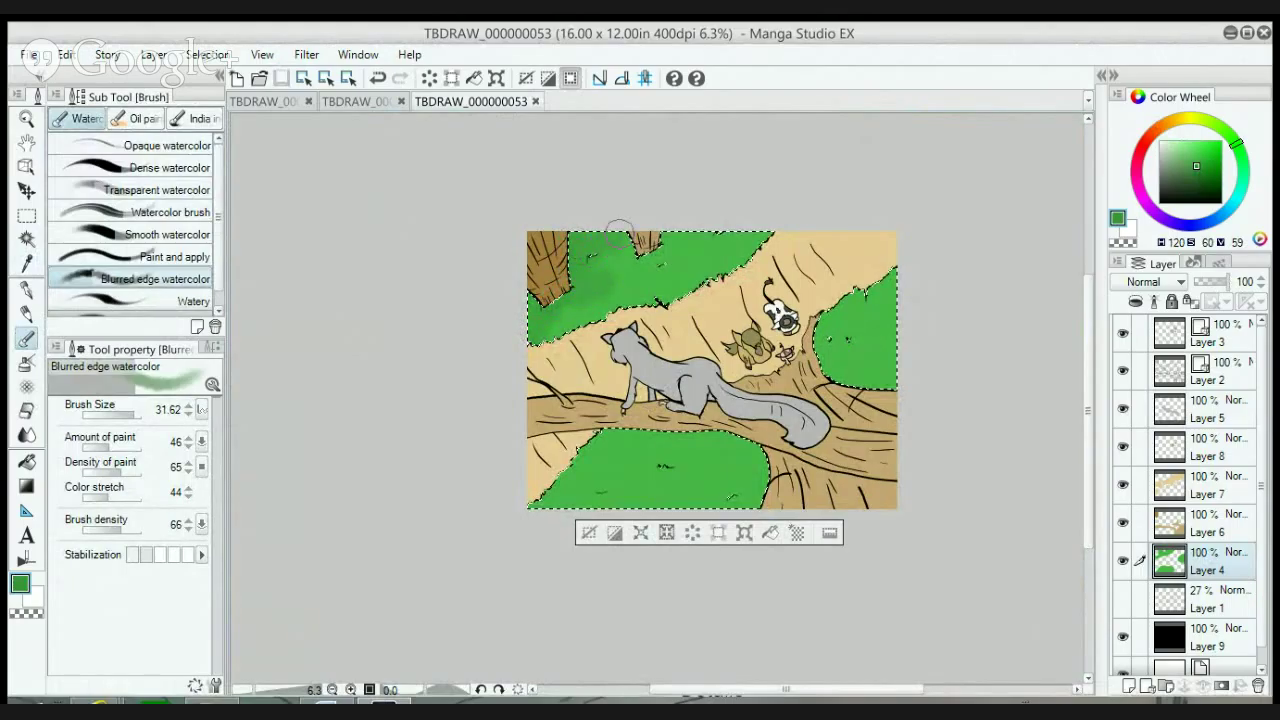
pyautogui.moveTo(637, 263)
pyautogui.mouseDown()
pyautogui.moveTo(678, 256)
pyautogui.moveTo(669, 243)
pyautogui.mouseUp()
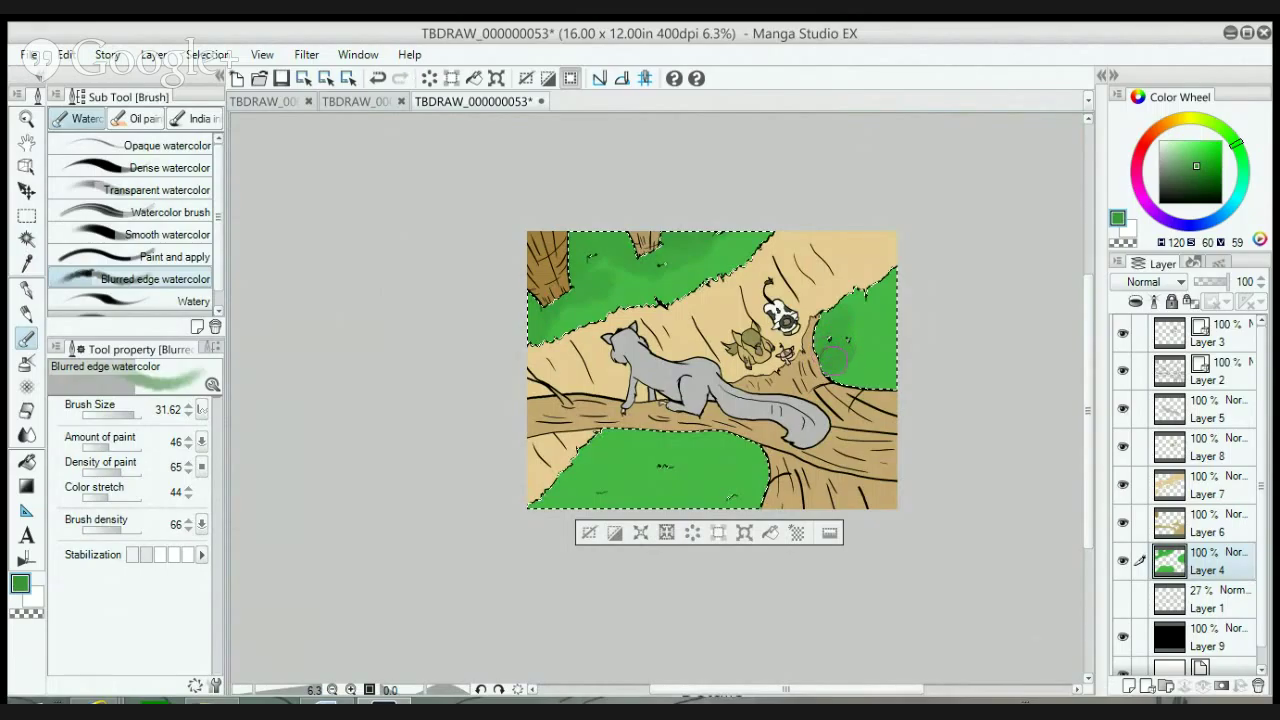
pyautogui.moveTo(834, 357)
pyautogui.mouseDown()
pyautogui.moveTo(860, 376)
pyautogui.moveTo(884, 355)
pyautogui.moveTo(896, 380)
pyautogui.moveTo(891, 370)
pyautogui.moveTo(862, 390)
pyautogui.moveTo(903, 380)
pyautogui.moveTo(843, 383)
pyautogui.moveTo(822, 370)
pyautogui.mouseUp()
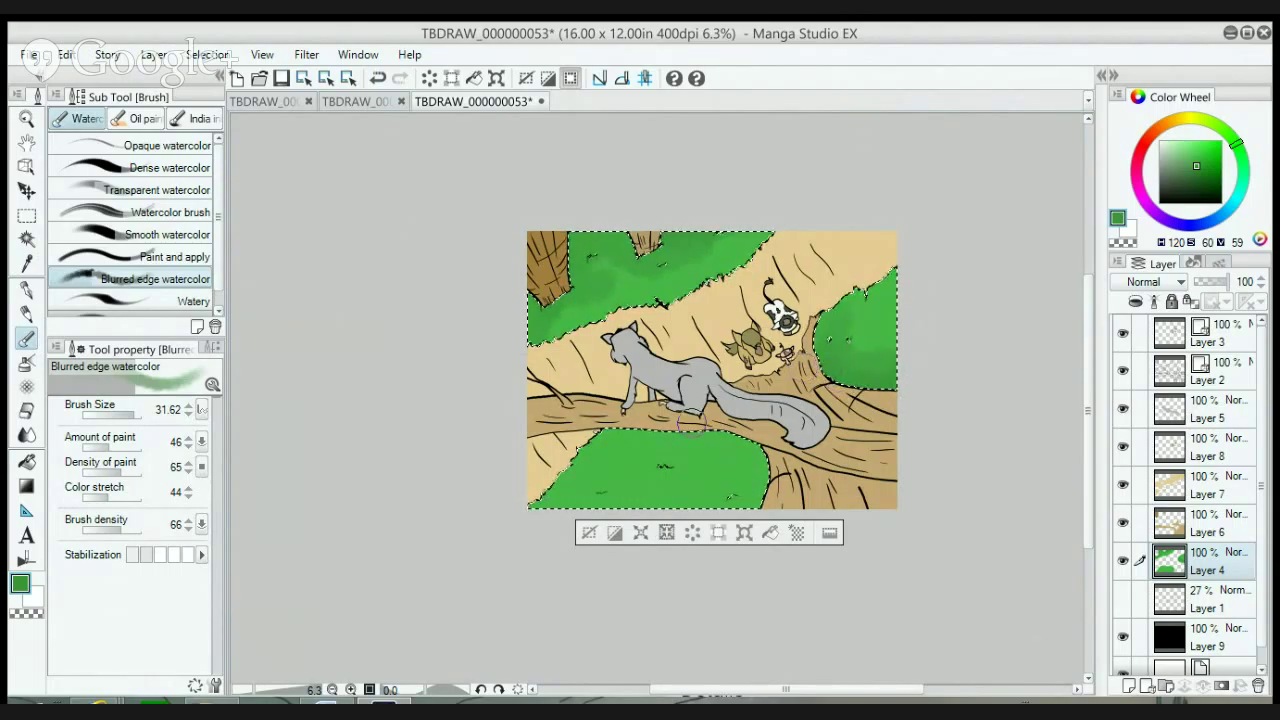
pyautogui.moveTo(600, 436)
pyautogui.mouseDown()
pyautogui.moveTo(703, 442)
pyautogui.moveTo(699, 456)
pyautogui.moveTo(725, 447)
pyautogui.moveTo(671, 492)
pyautogui.moveTo(714, 470)
pyautogui.moveTo(684, 494)
pyautogui.moveTo(698, 505)
pyautogui.moveTo(741, 492)
pyautogui.moveTo(713, 517)
pyautogui.moveTo(753, 517)
pyautogui.moveTo(769, 467)
pyautogui.mouseUp()
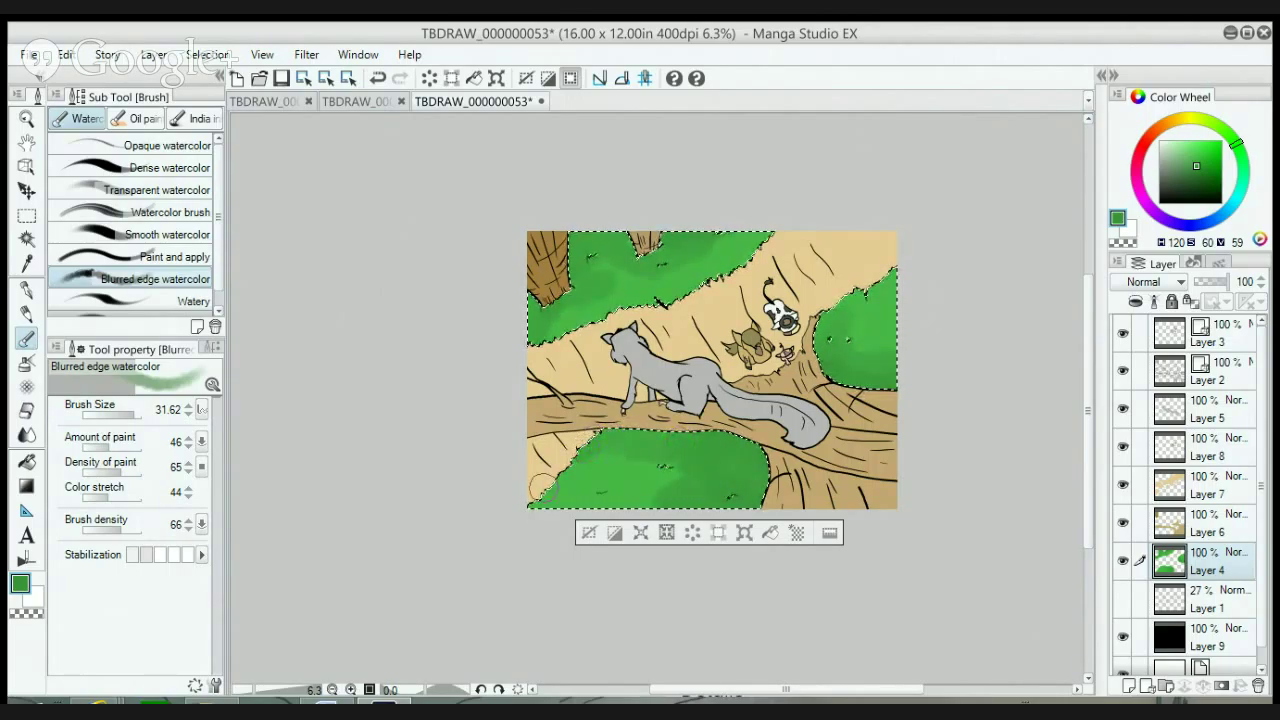
# - Sample the path's tan on Layer 7, darken it to H 38, S 35, V 74 for the watercolor brush, and clear the grass selection
pyautogui.click(1205, 486)
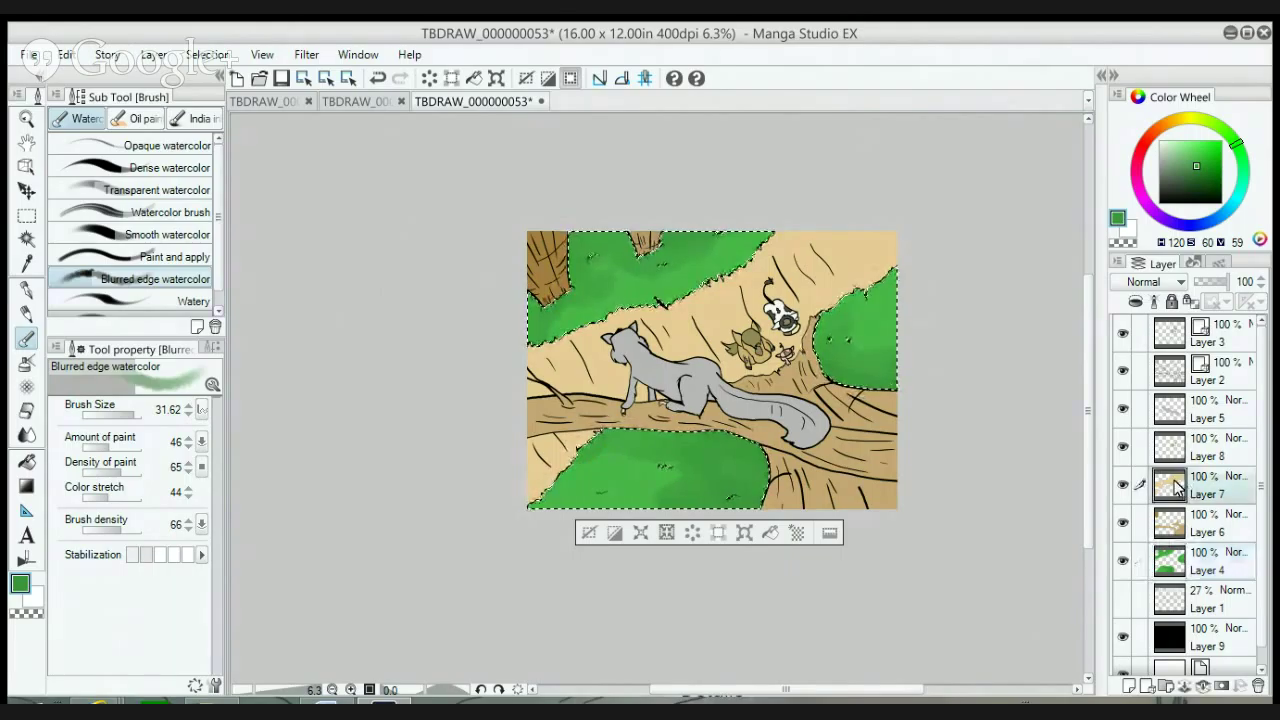
pyautogui.click(28, 266)
pyautogui.click(722, 291)
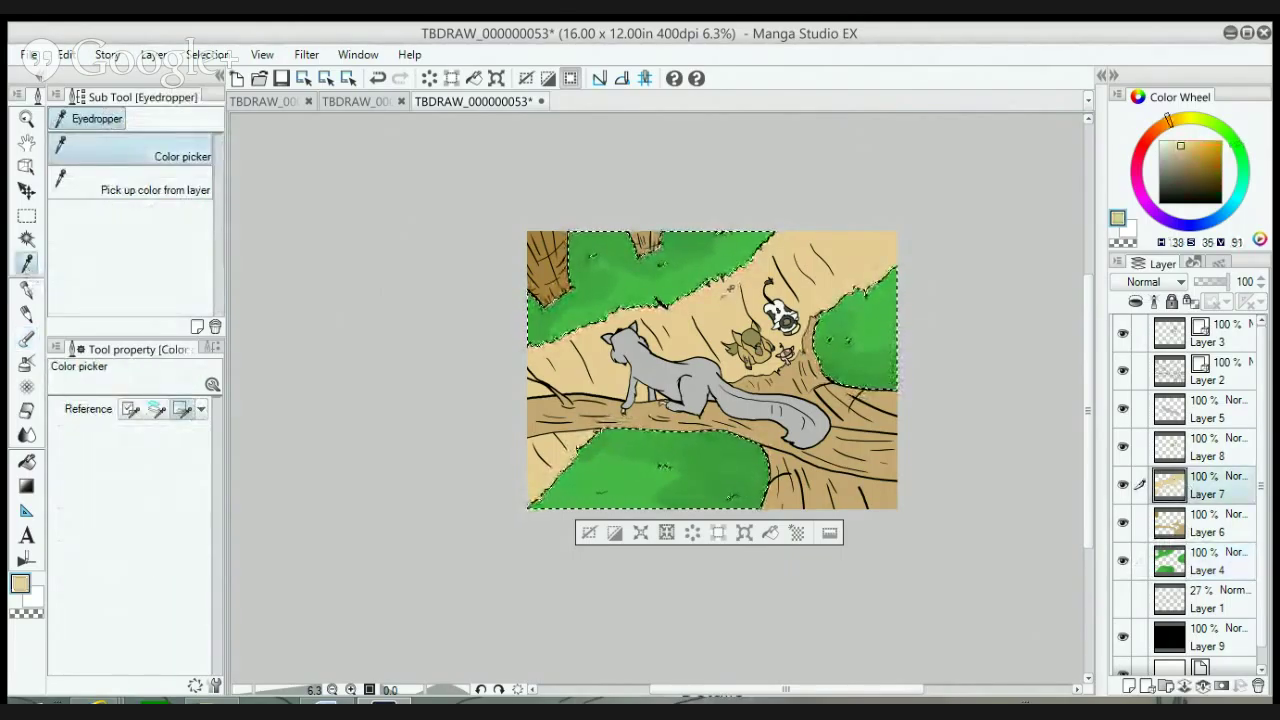
pyautogui.click(1181, 157)
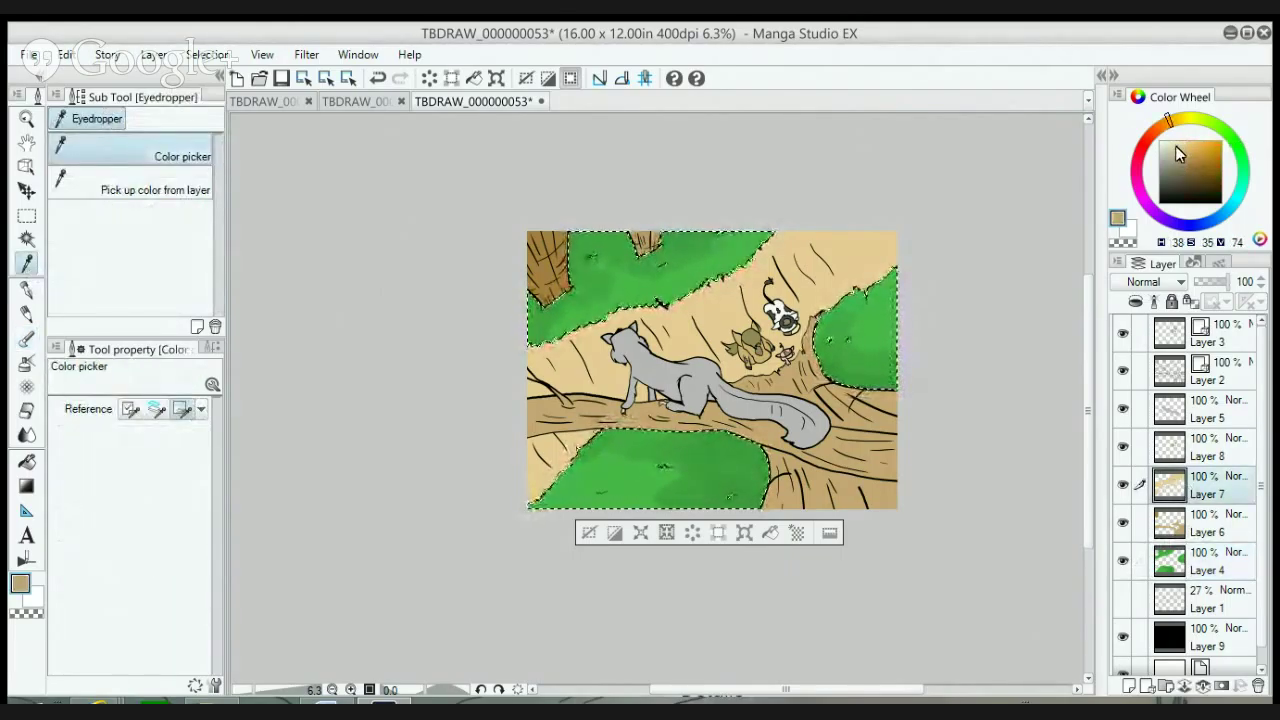
pyautogui.click(27, 340)
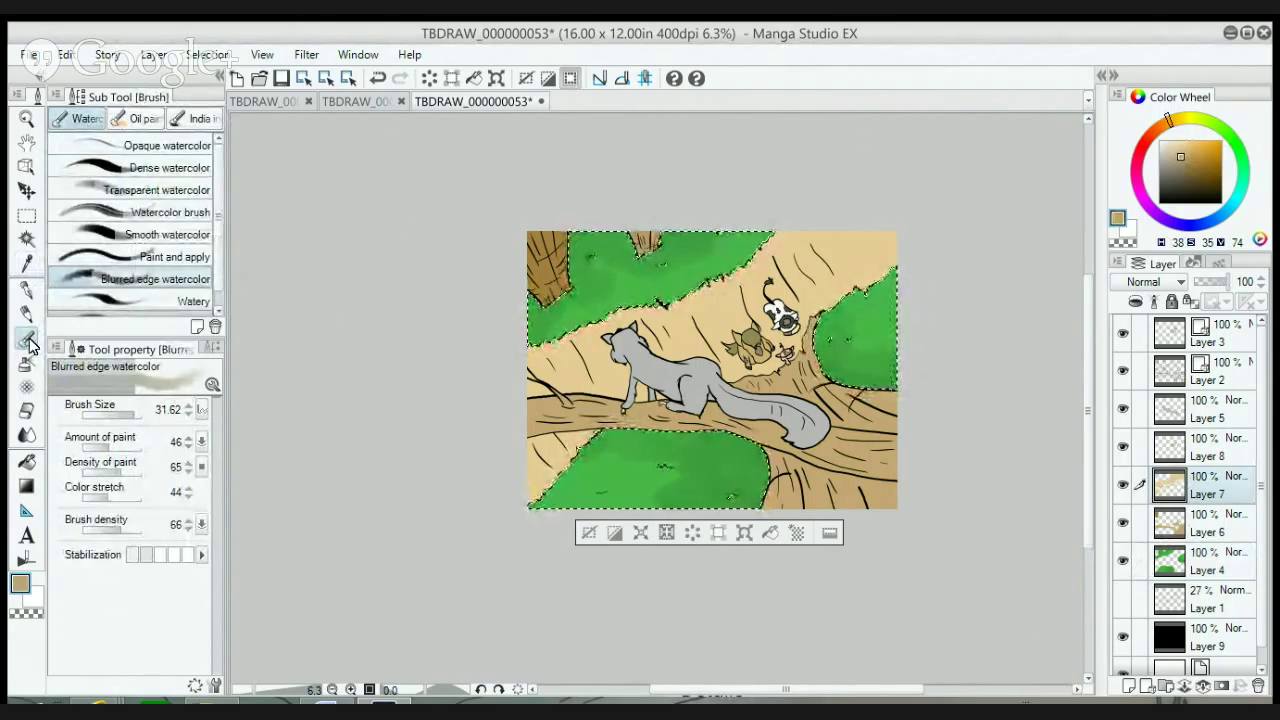
pyautogui.moveTo(728, 342)
pyautogui.mouseDown()
pyautogui.moveTo(750, 345)
pyautogui.moveTo(758, 365)
pyautogui.mouseUp()
pyautogui.hotkey('ctrl', 'd')
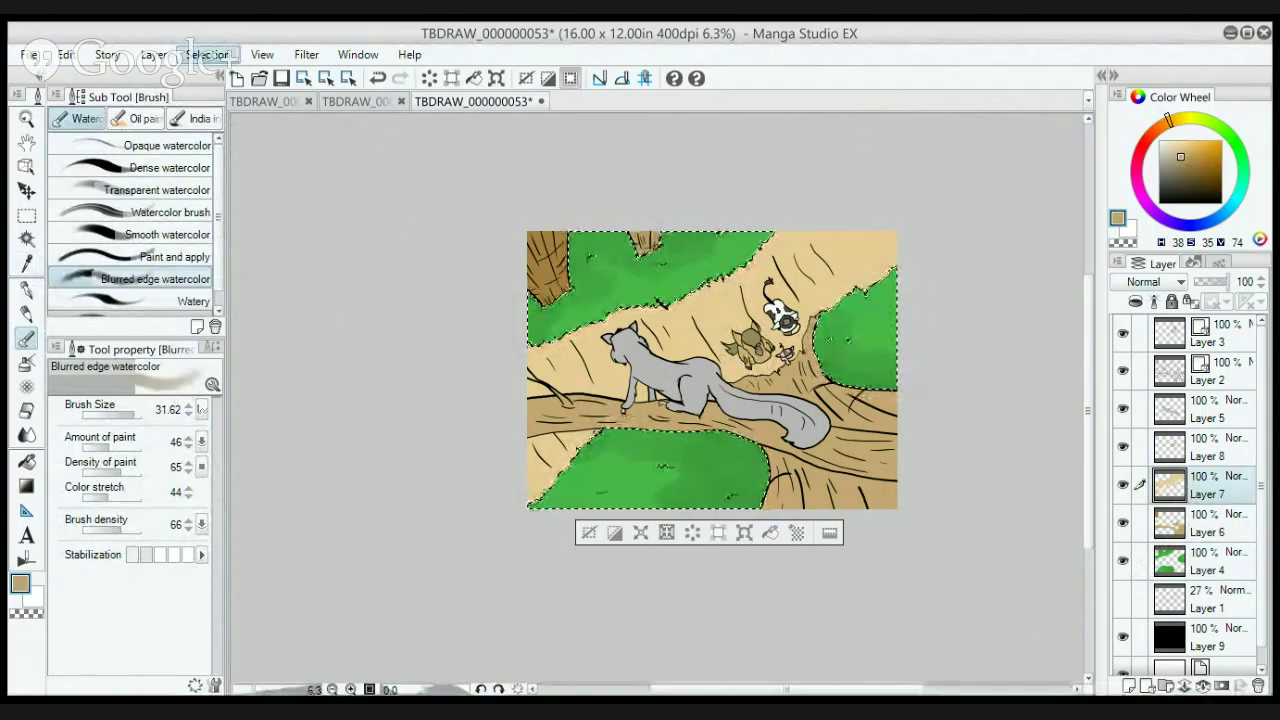
# - Select the path areas on Layer 7 and shade them in the darker tan with the Blurred edge watercolor brush at size 31.62
pyautogui.press('w')
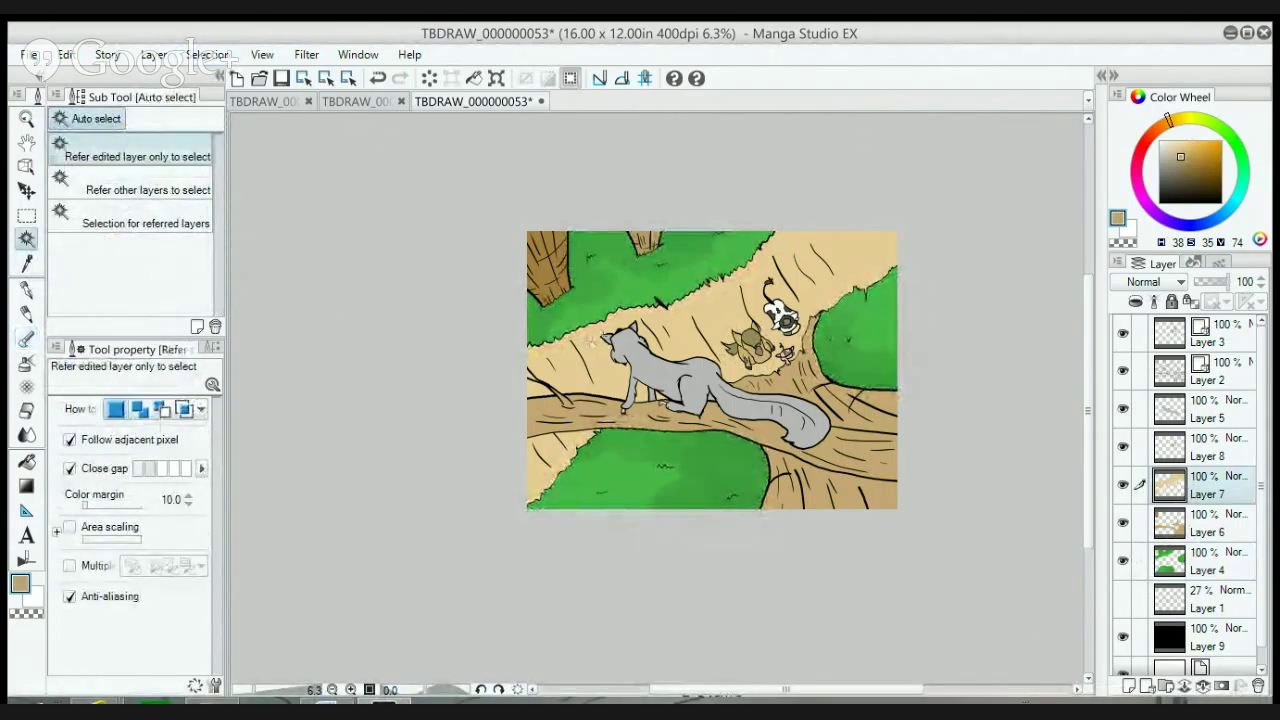
pyautogui.click(602, 342)
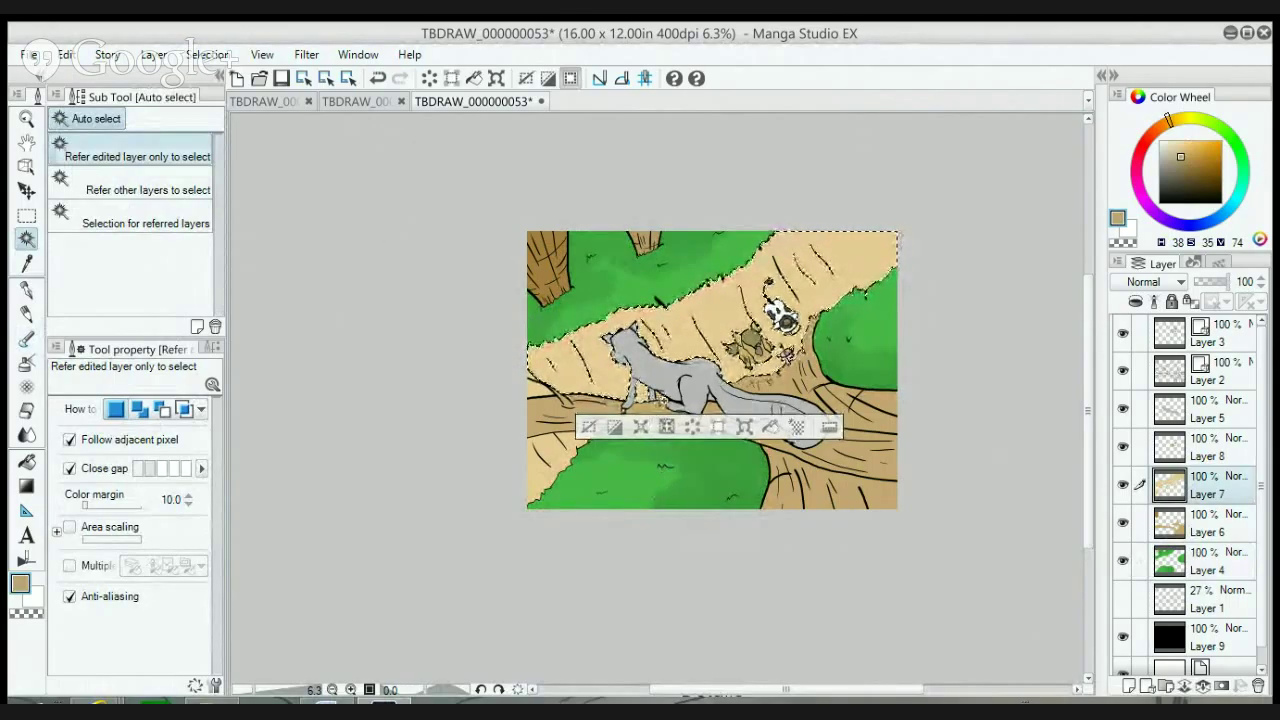
pyautogui.keyDown('shift'); pyautogui.click(568, 445); pyautogui.keyUp('shift')
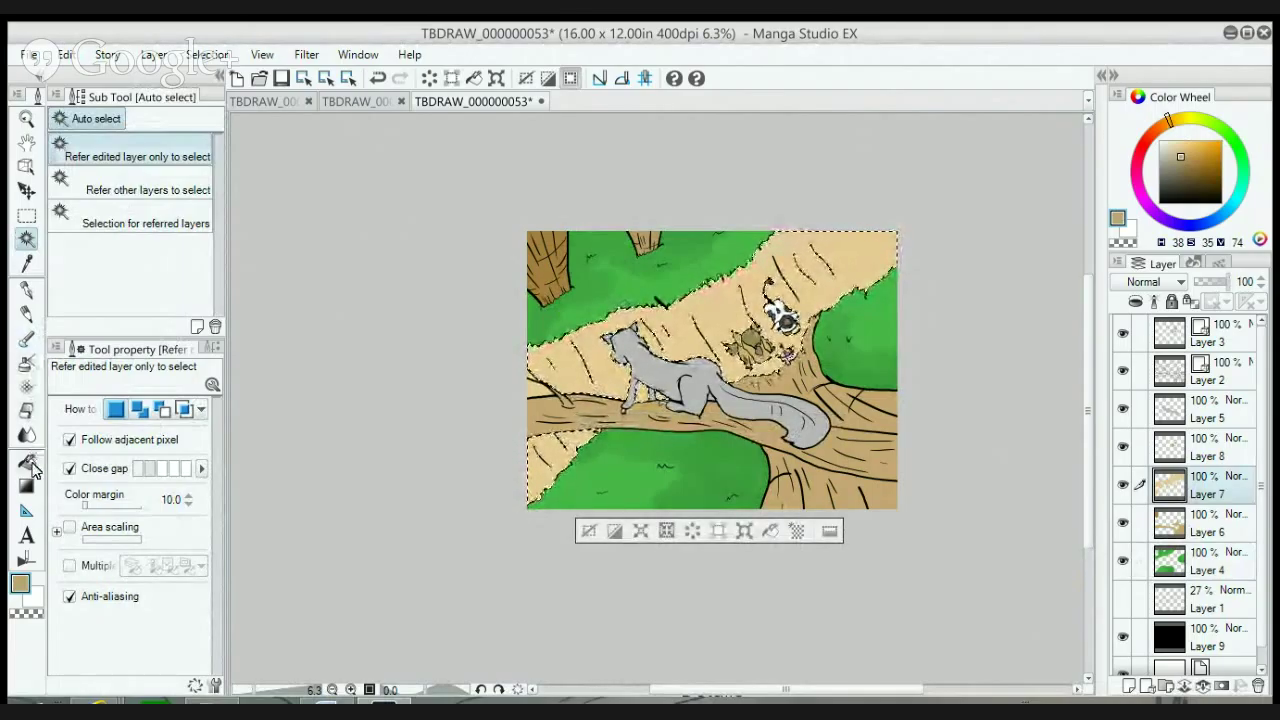
pyautogui.click(27, 338)
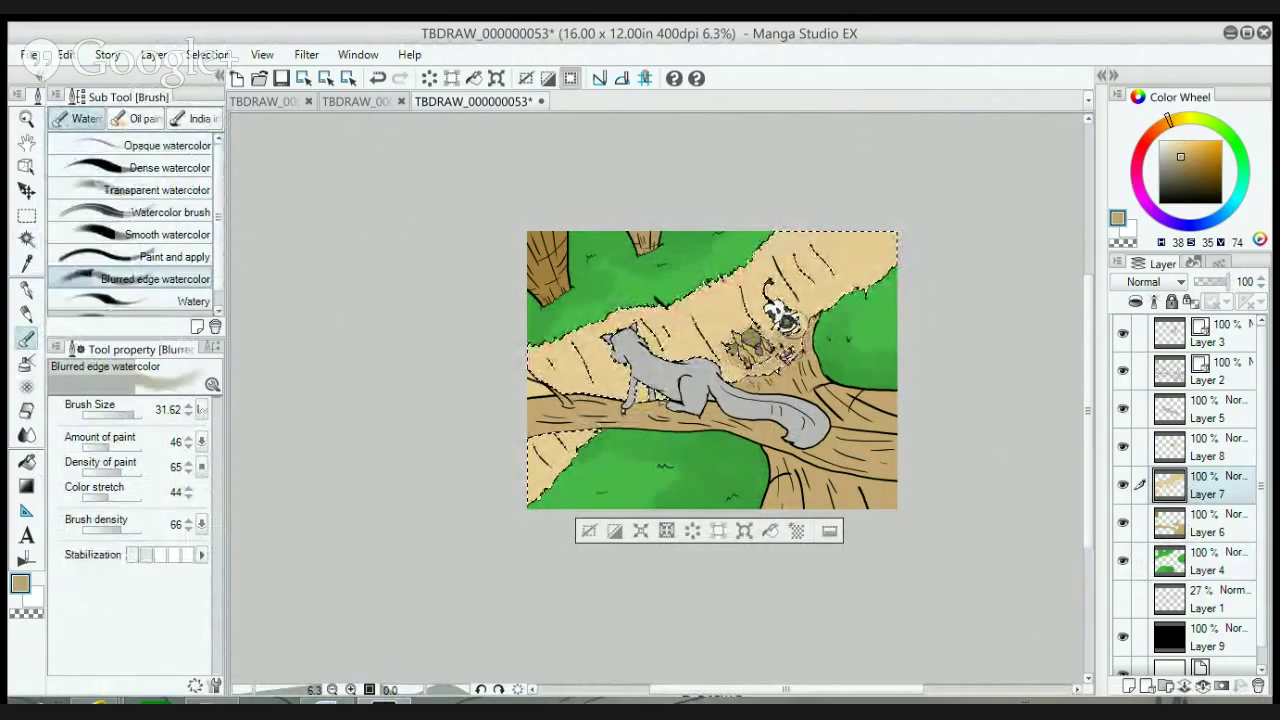
pyautogui.hotkey('ctrl', 'z')
pyautogui.hotkey('ctrl', 'z')
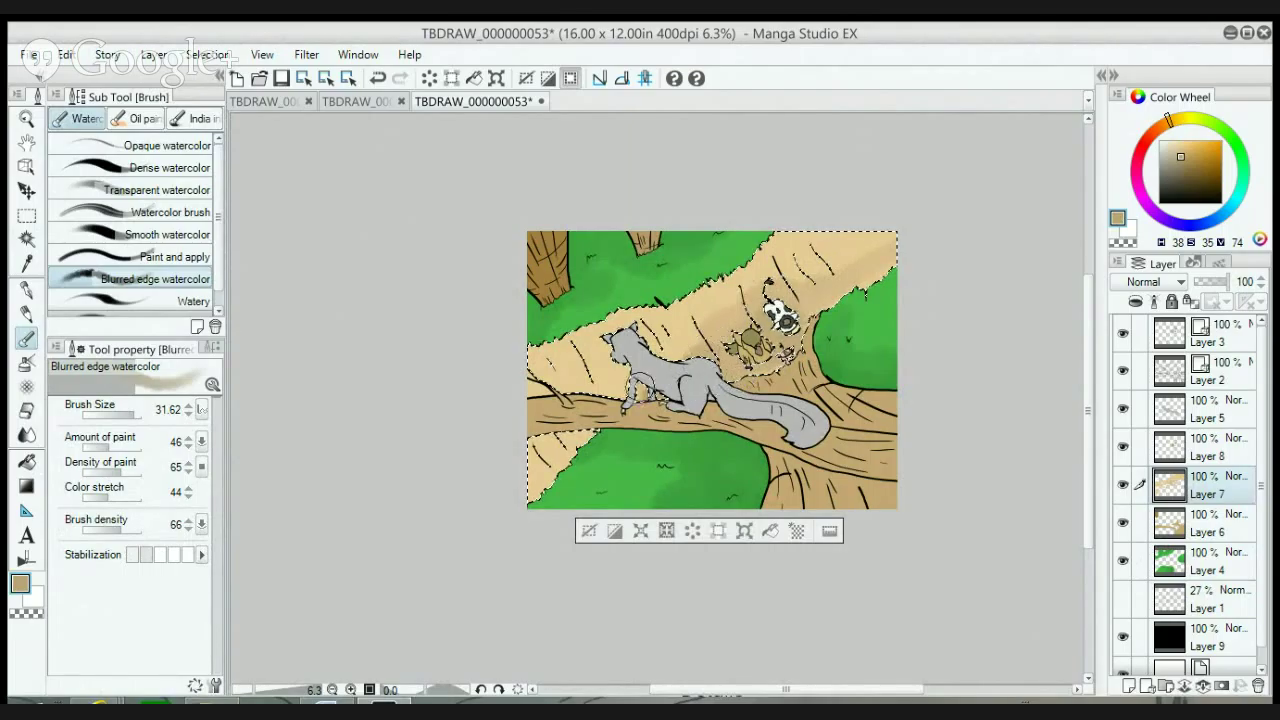
pyautogui.hotkey('ctrl', 'z')
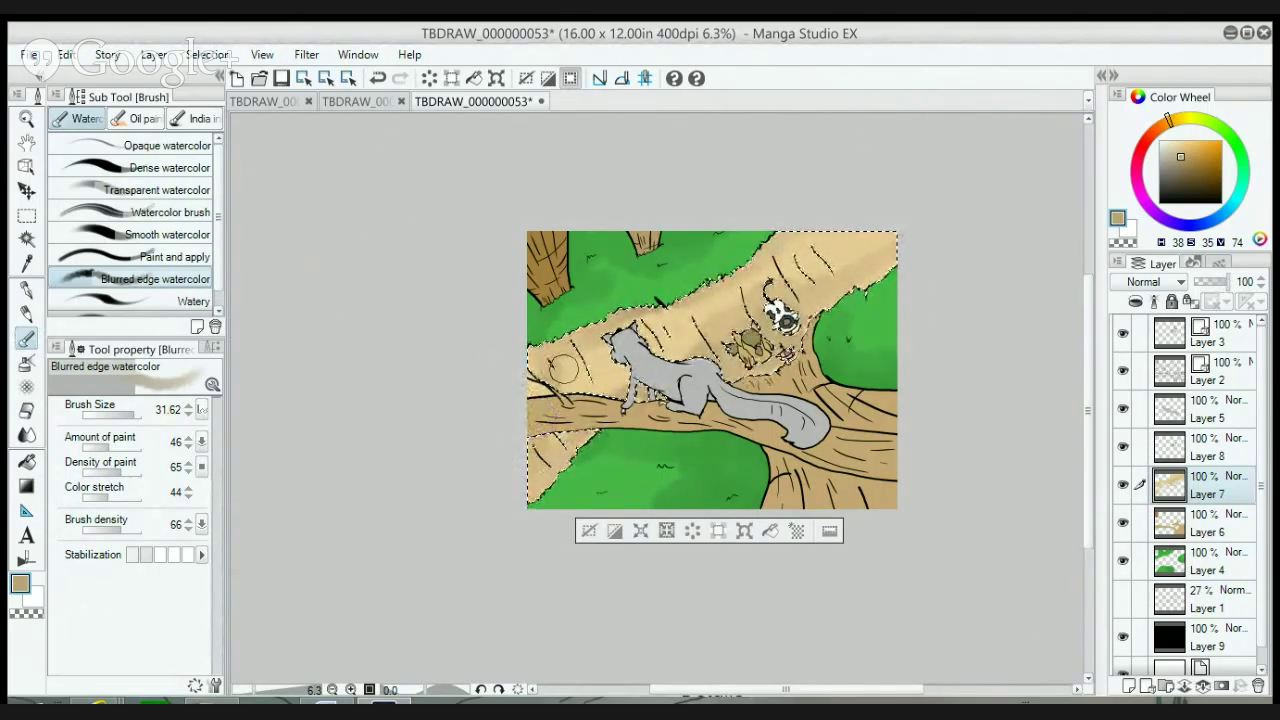
# - Reselect the upper path area on Layer 7, touch up its tan shading with the Blurred edge watercolor brush, and clear the selection
pyautogui.press('w')
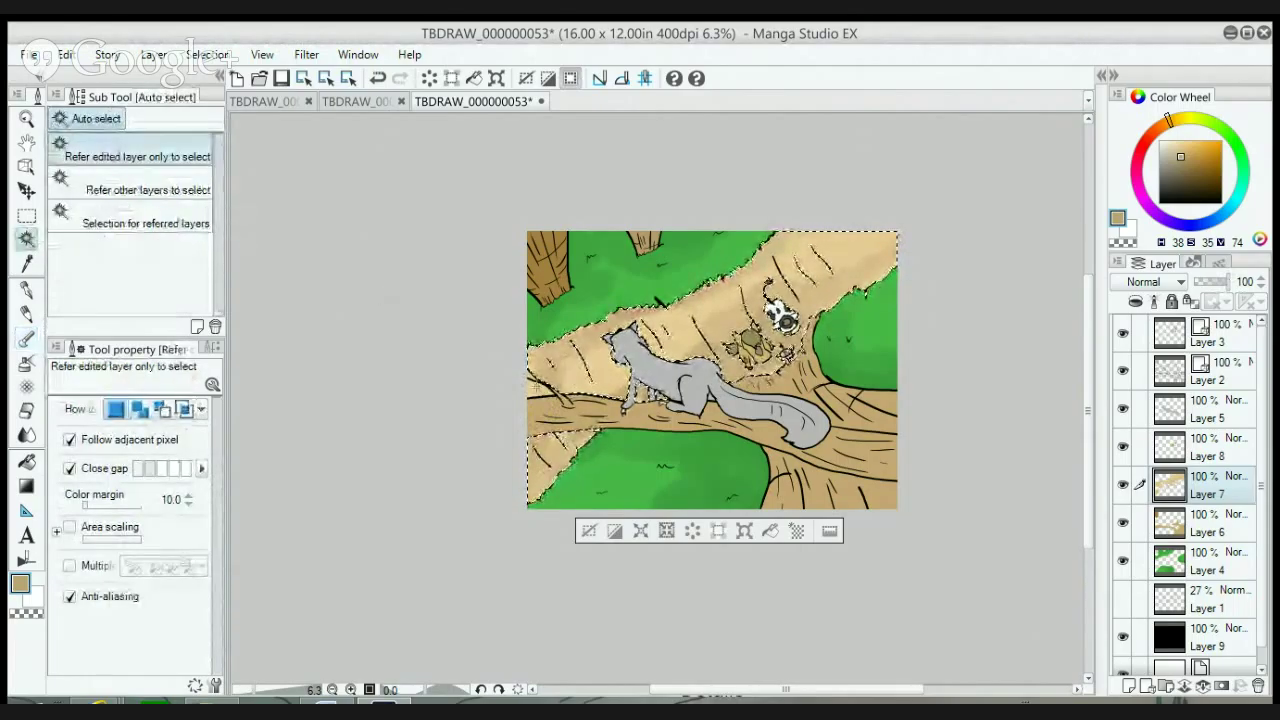
pyautogui.click(27, 338)
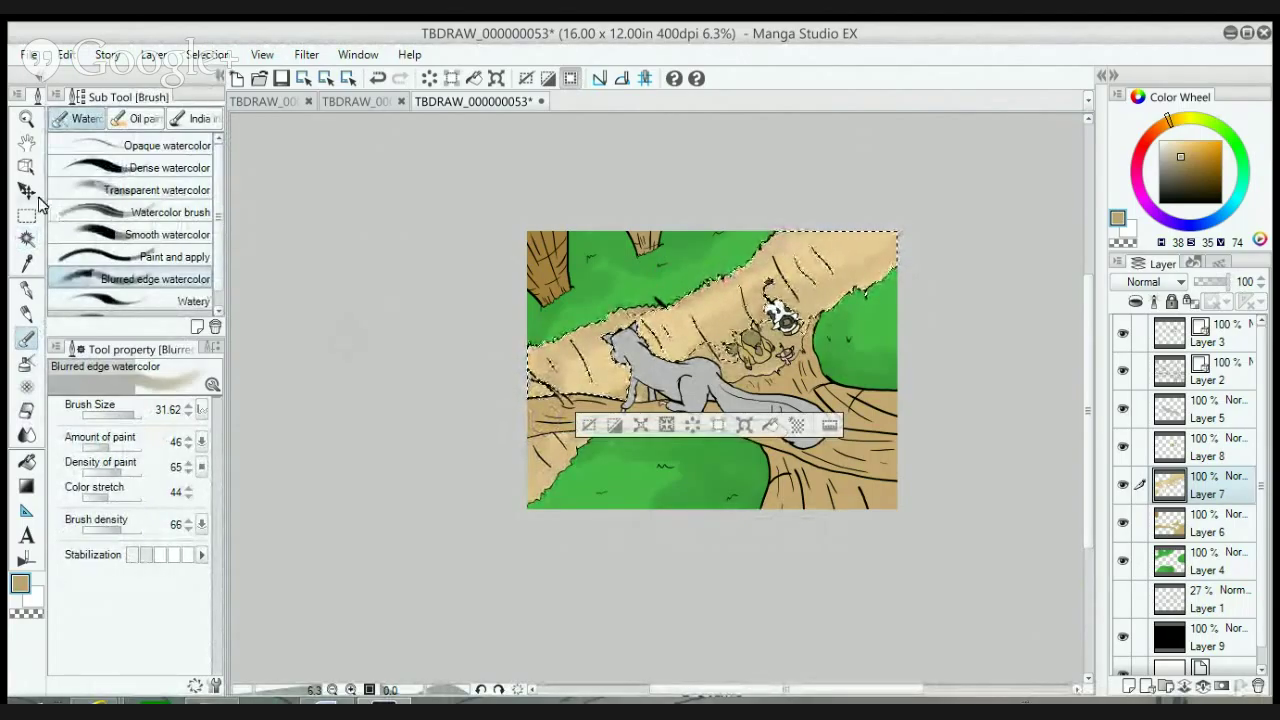
pyautogui.click(216, 56)
pyautogui.click(257, 88)
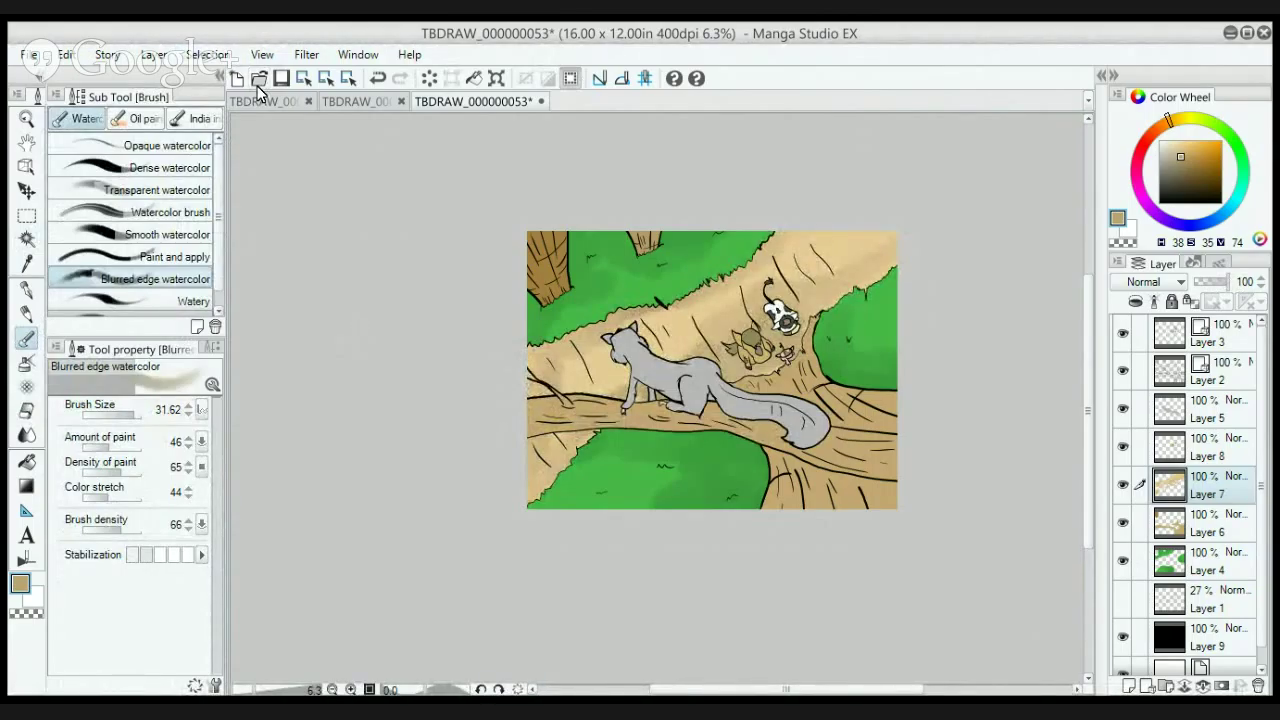
# - Select the branch and large trunk on Layer 6 and shade them in darker tan (H 37, S 46, V 68) with the Blurred edge watercolor brush
pyautogui.click(1190, 528)
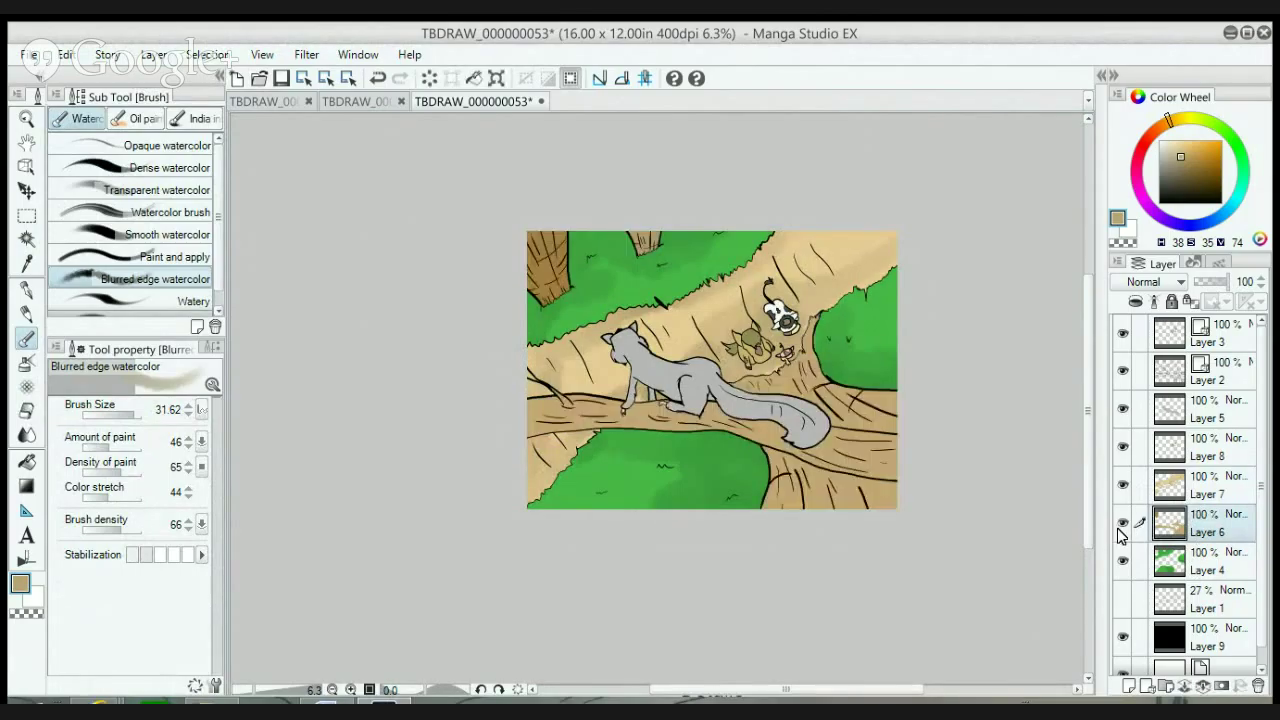
pyautogui.click(36, 240)
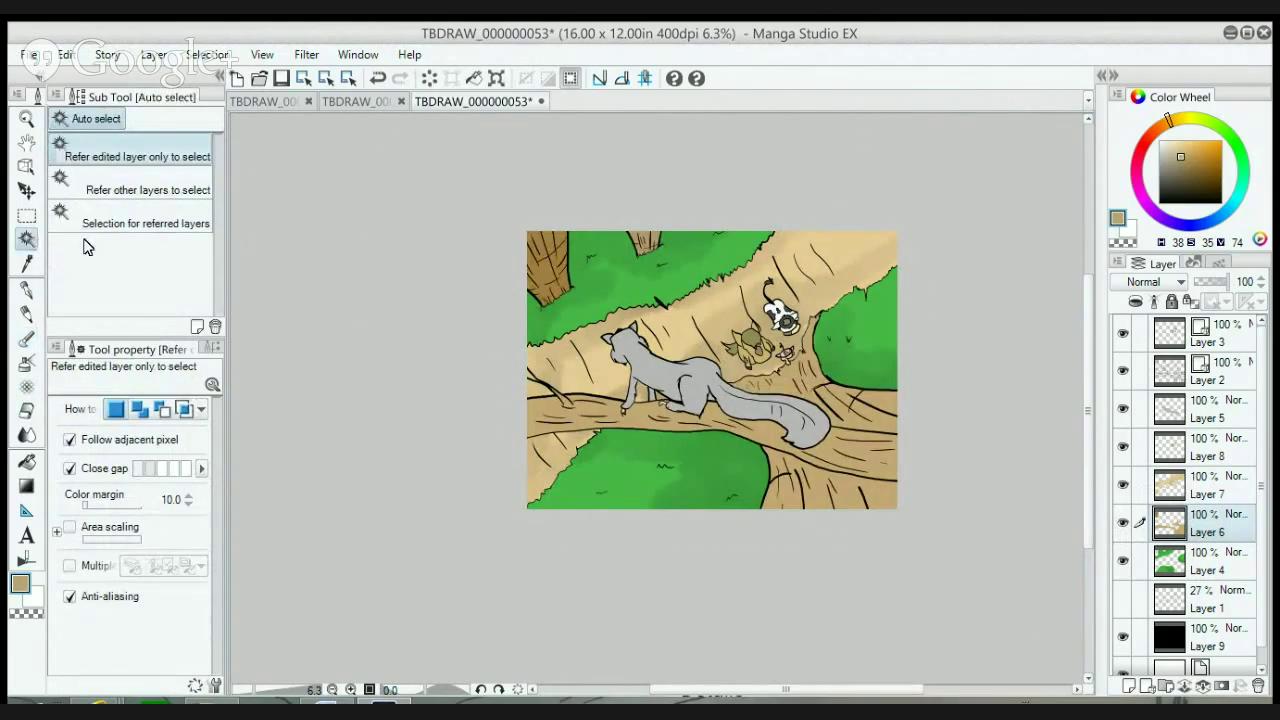
pyautogui.click(620, 417)
pyautogui.press('i')
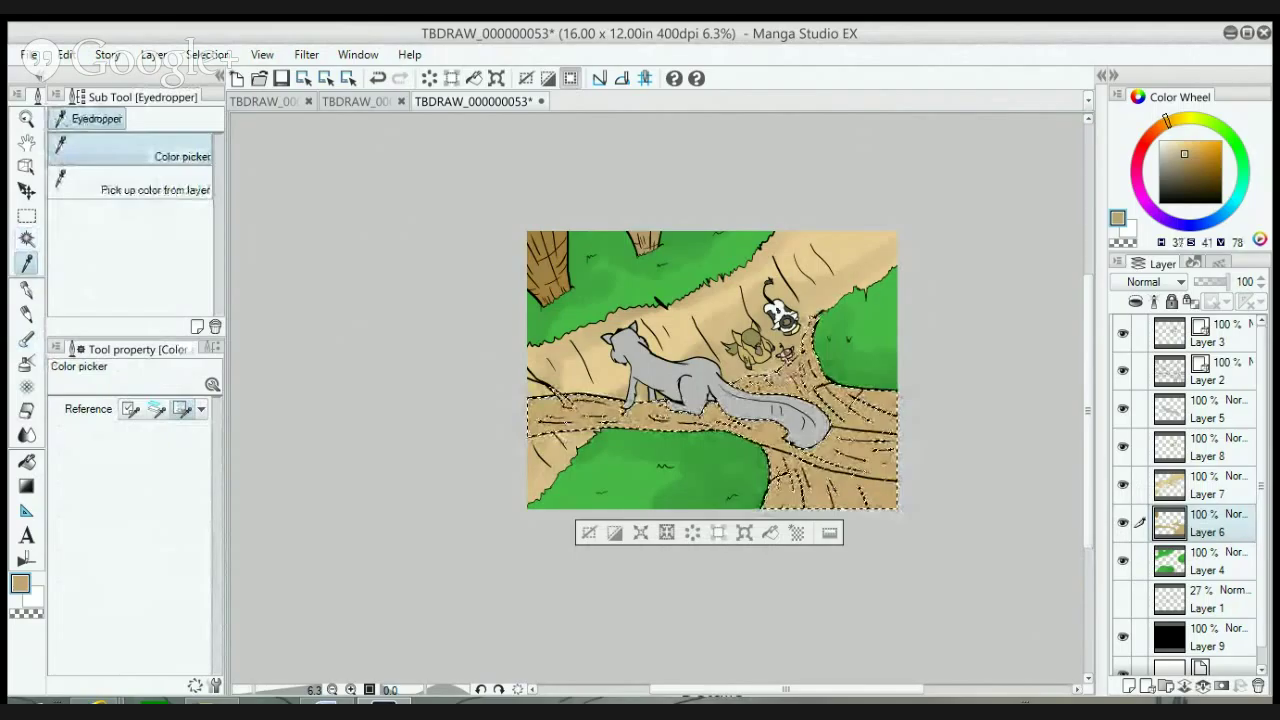
pyautogui.click(1187, 160)
pyautogui.click(26, 342)
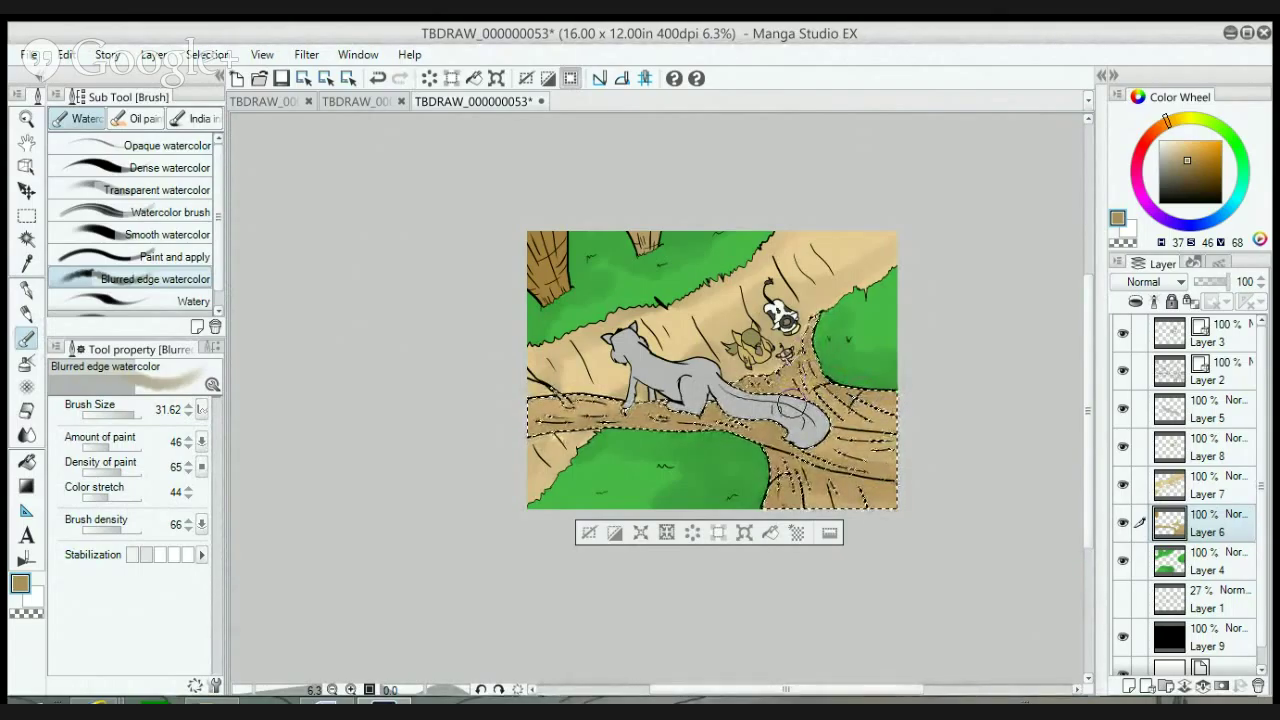
# - Select the dark trunk in the canvas's upper-left corner and shade it with its sampled brown darkened to H 37, S 62, V 49
pyautogui.click(27, 236)
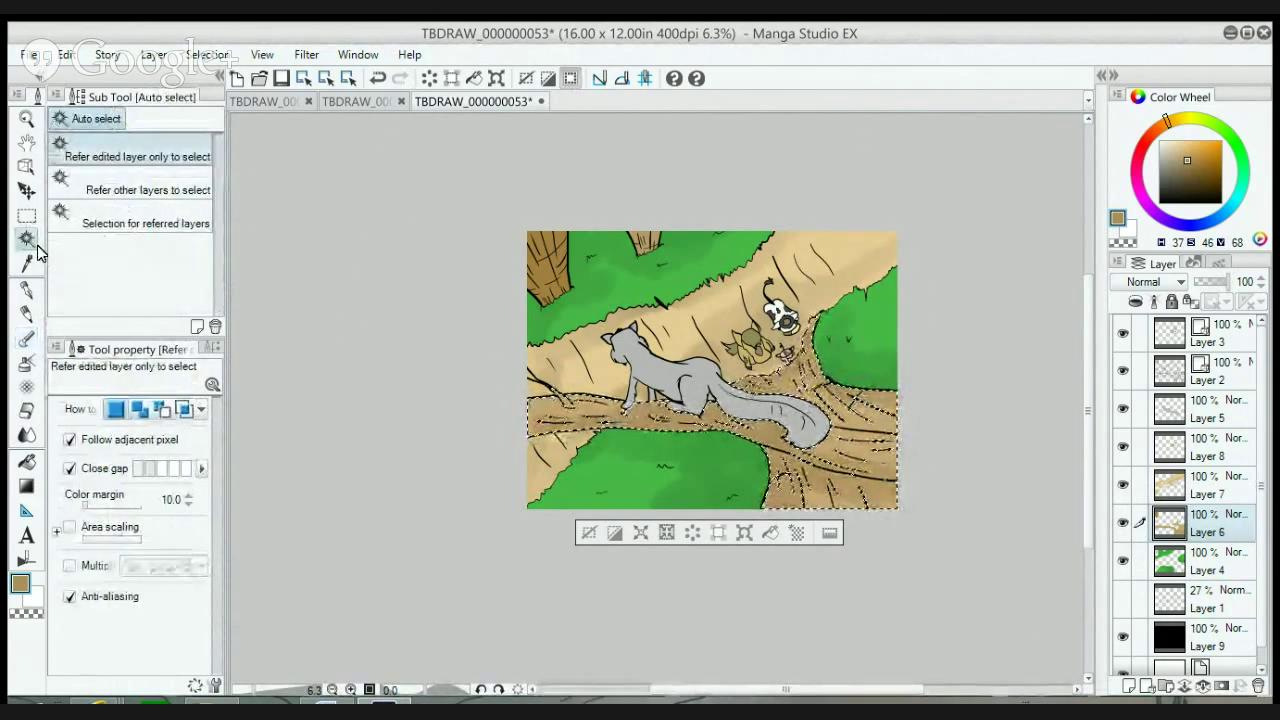
pyautogui.click(549, 268)
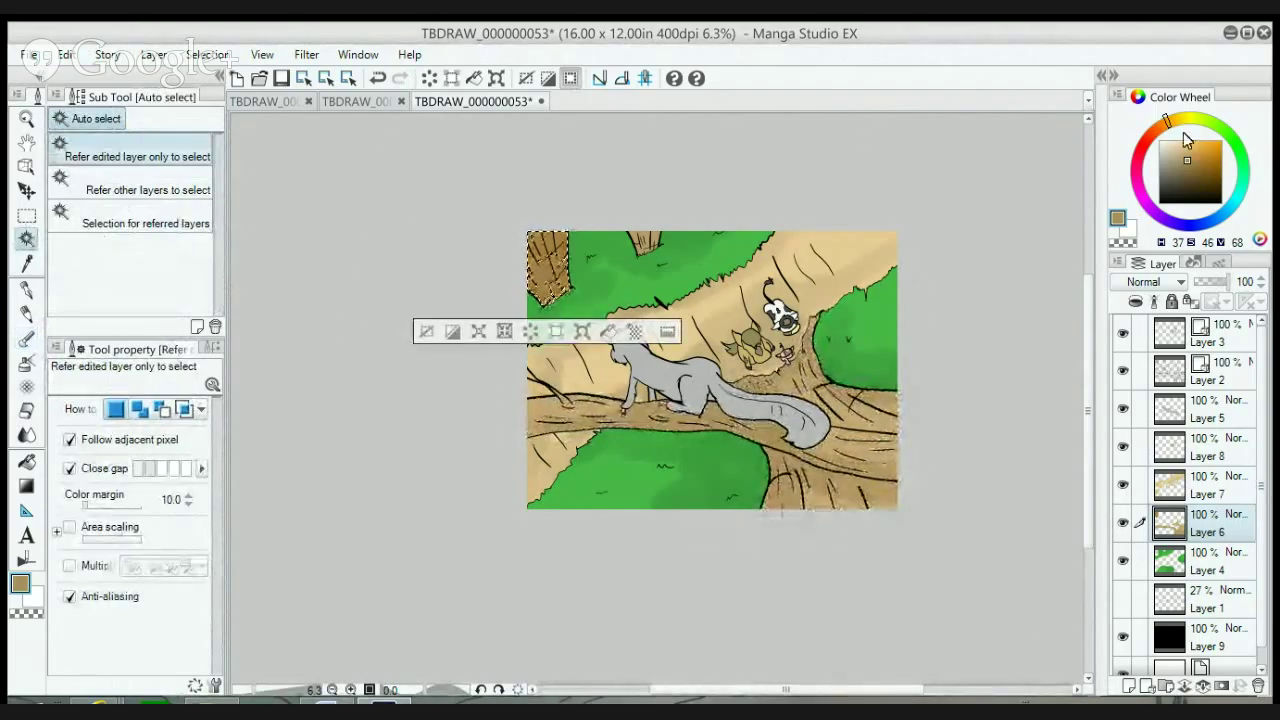
pyautogui.click(27, 263)
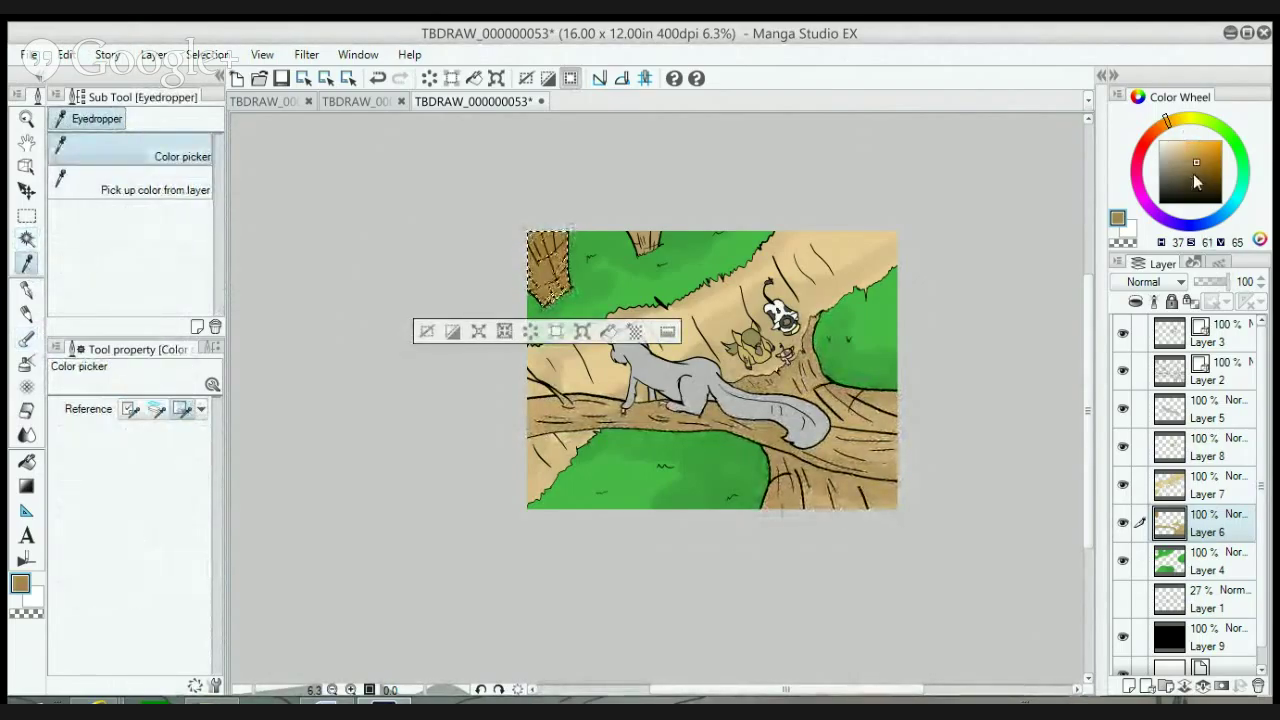
pyautogui.click(1196, 163)
pyautogui.click(1197, 172)
pyautogui.click(27, 337)
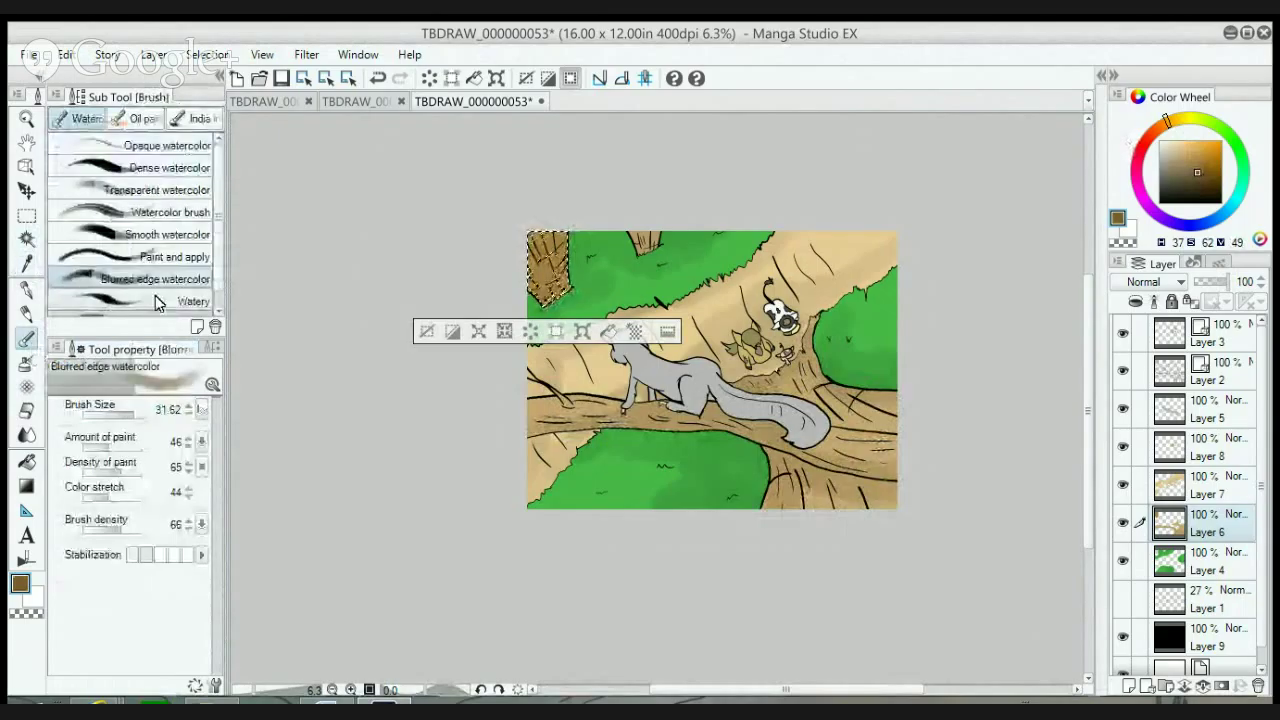
pyautogui.moveTo(535, 286)
pyautogui.mouseDown()
pyautogui.moveTo(523, 230)
pyautogui.moveTo(529, 285)
pyautogui.moveTo(555, 292)
pyautogui.moveTo(533, 222)
pyautogui.mouseUp()
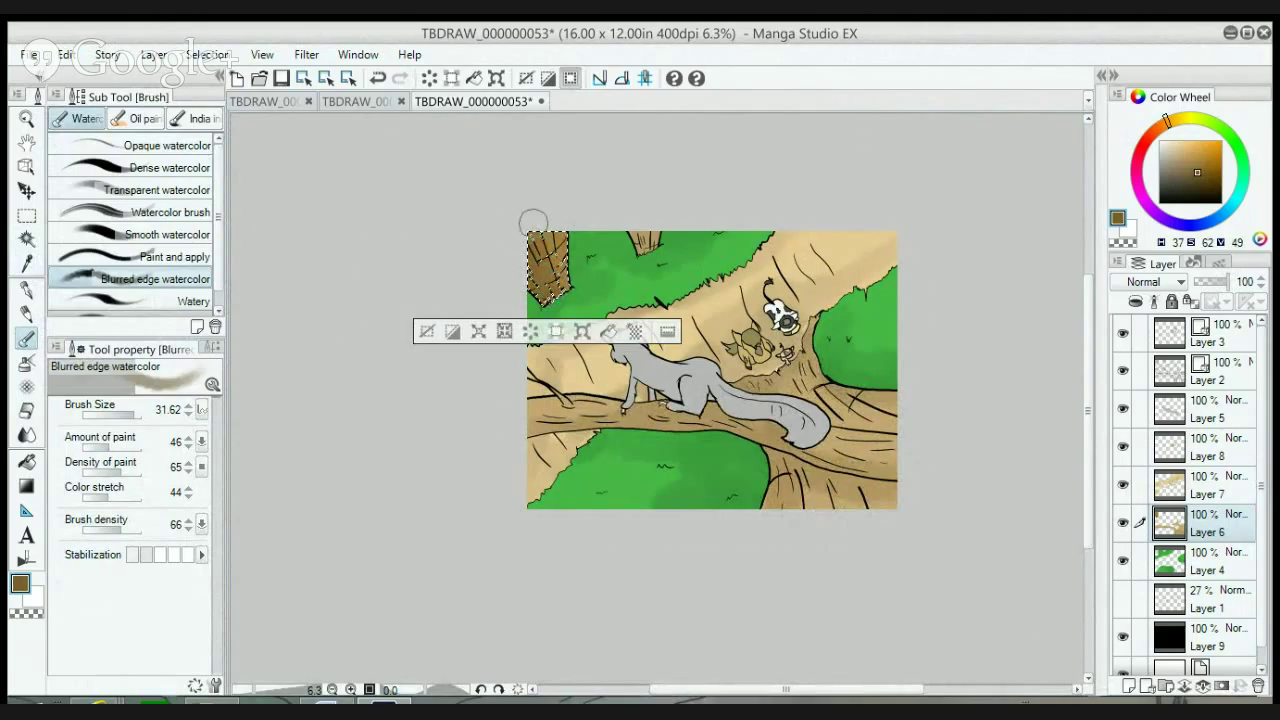
# - Select the small trunk at the canvas's upper edge and shade it with its sampled brown darkened to H 36, S 34, V 57
pyautogui.click(27, 263)
pyautogui.click(27, 239)
pyautogui.click(644, 243)
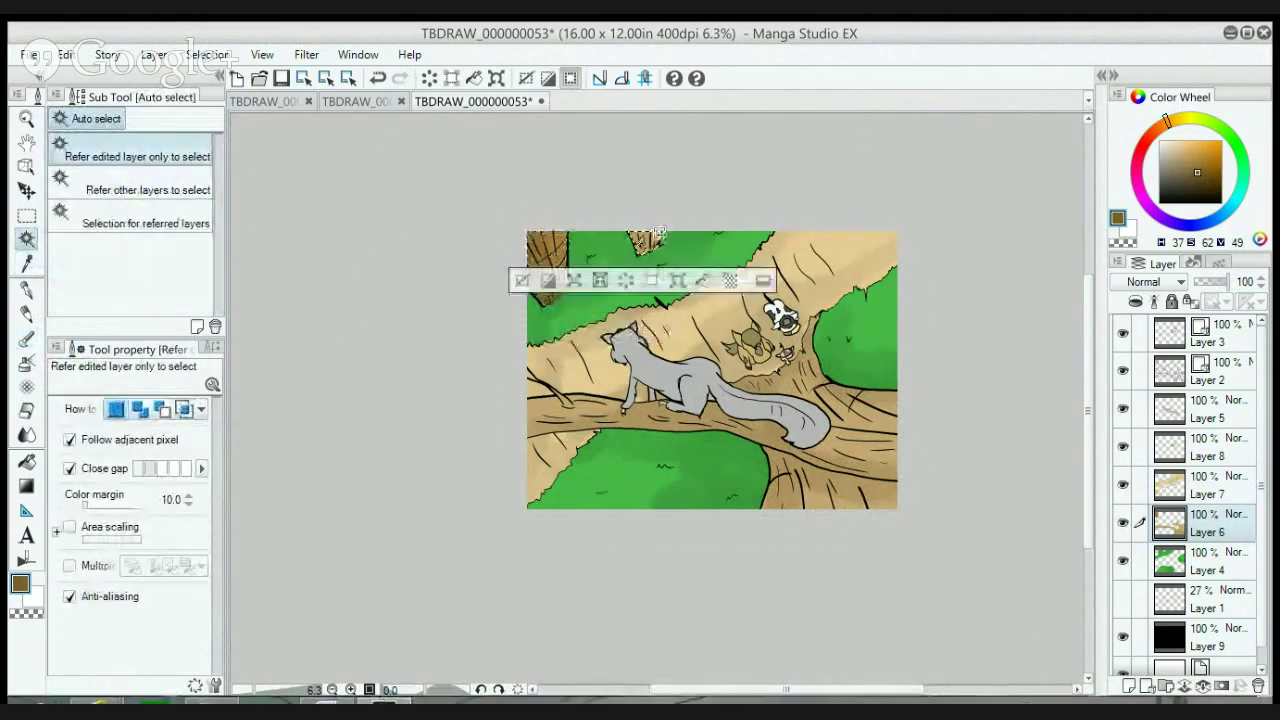
pyautogui.click(27, 263)
pyautogui.click(641, 235)
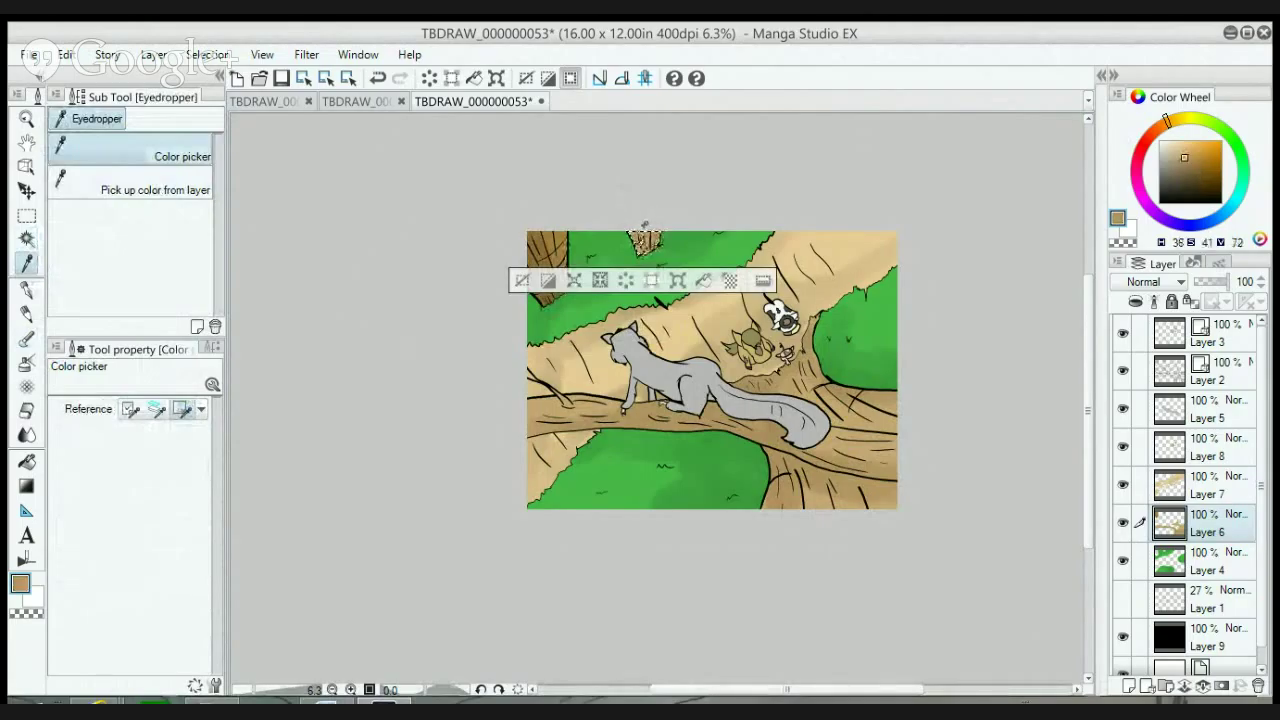
pyautogui.press('b')
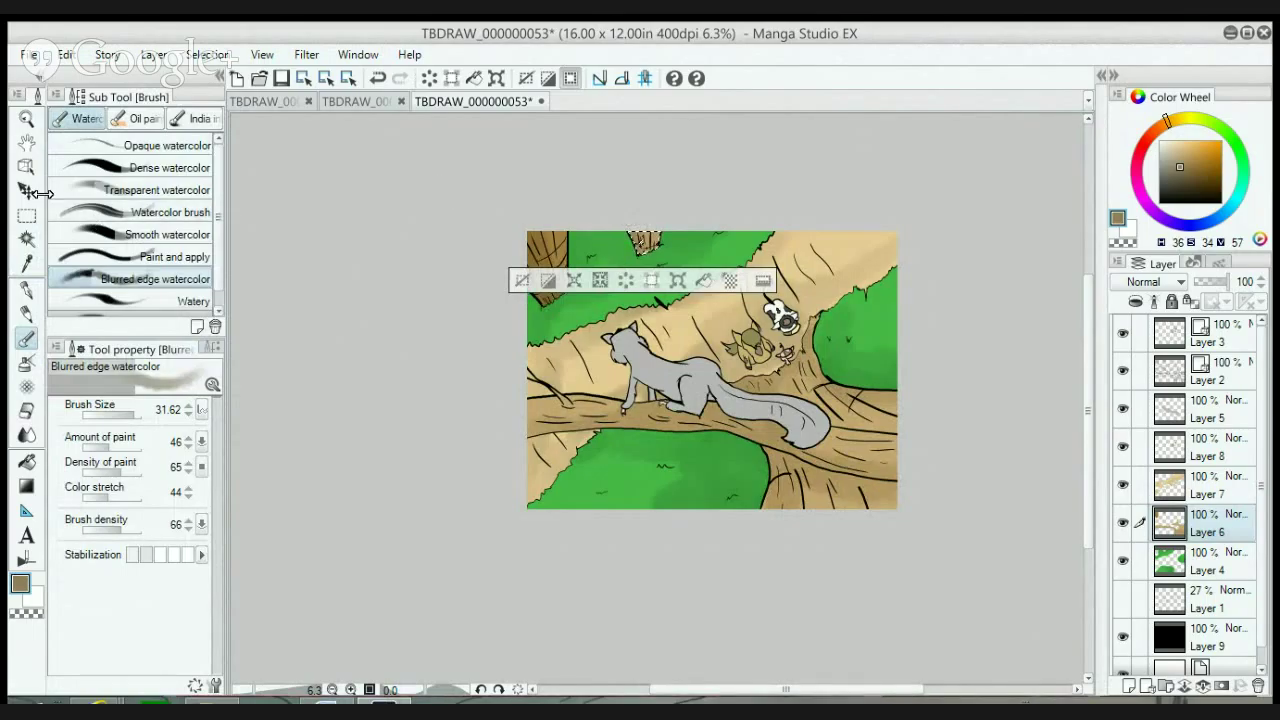
# - Select the cat's grey body on Layer 5 with Auto select, referring to the edited layer only
pyautogui.click(27, 264)
pyautogui.click(27, 238)
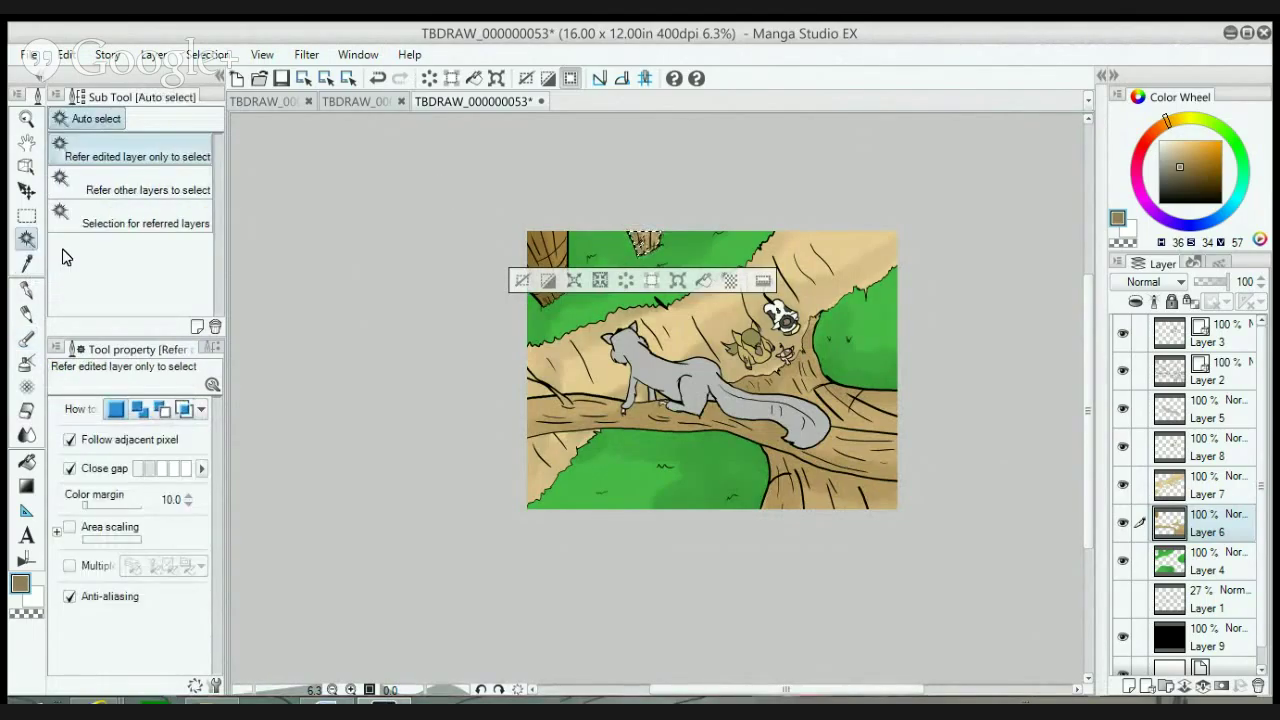
pyautogui.click(1162, 408)
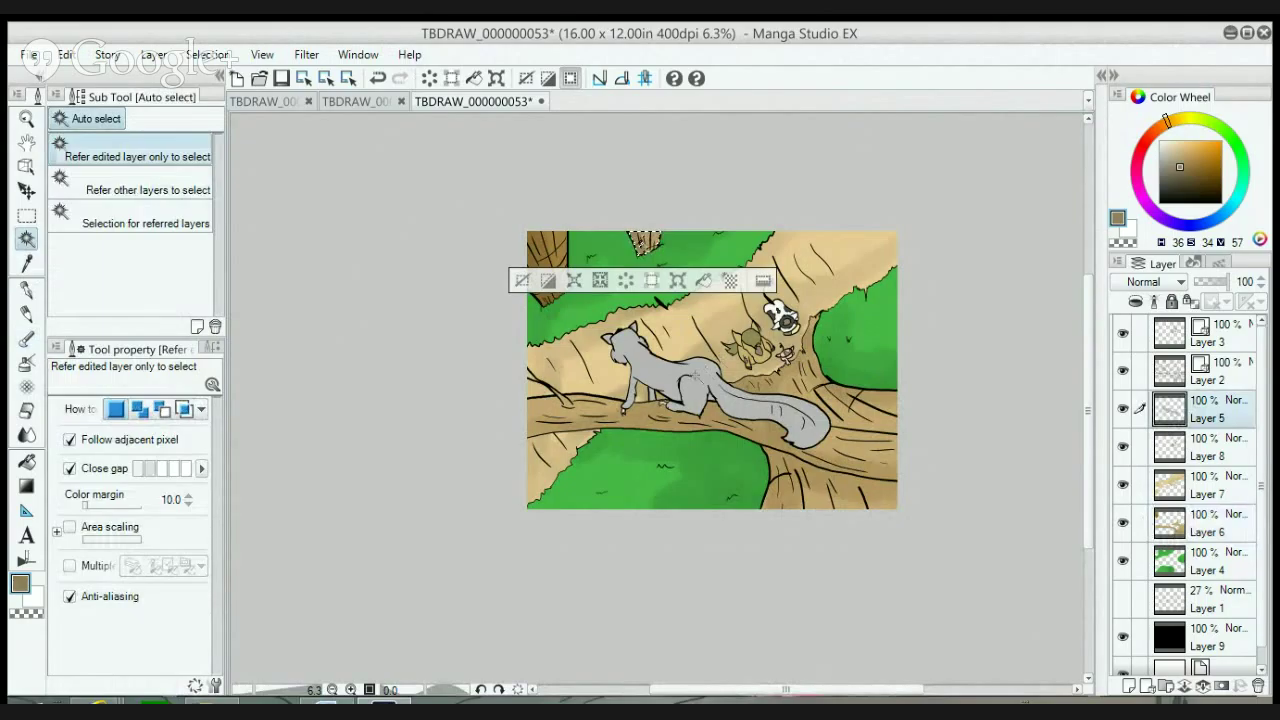
pyautogui.click(660, 375)
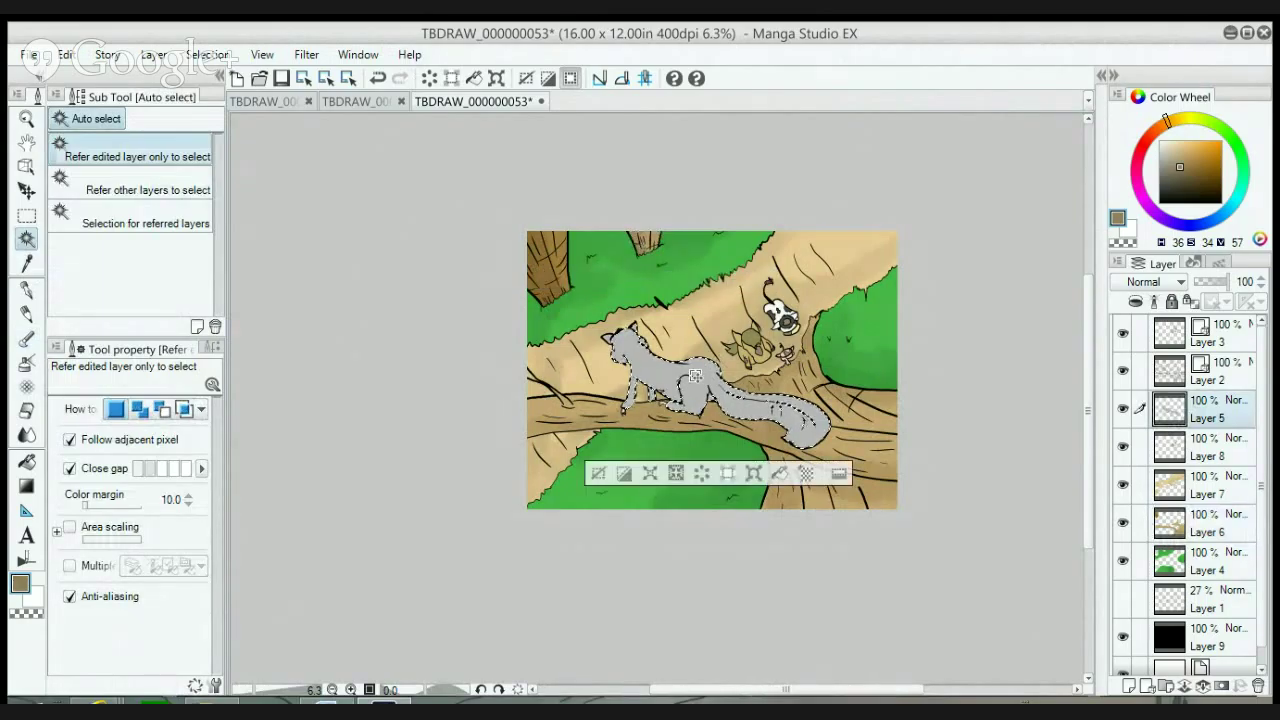
pyautogui.click(27, 118)
pyautogui.click(690, 375)
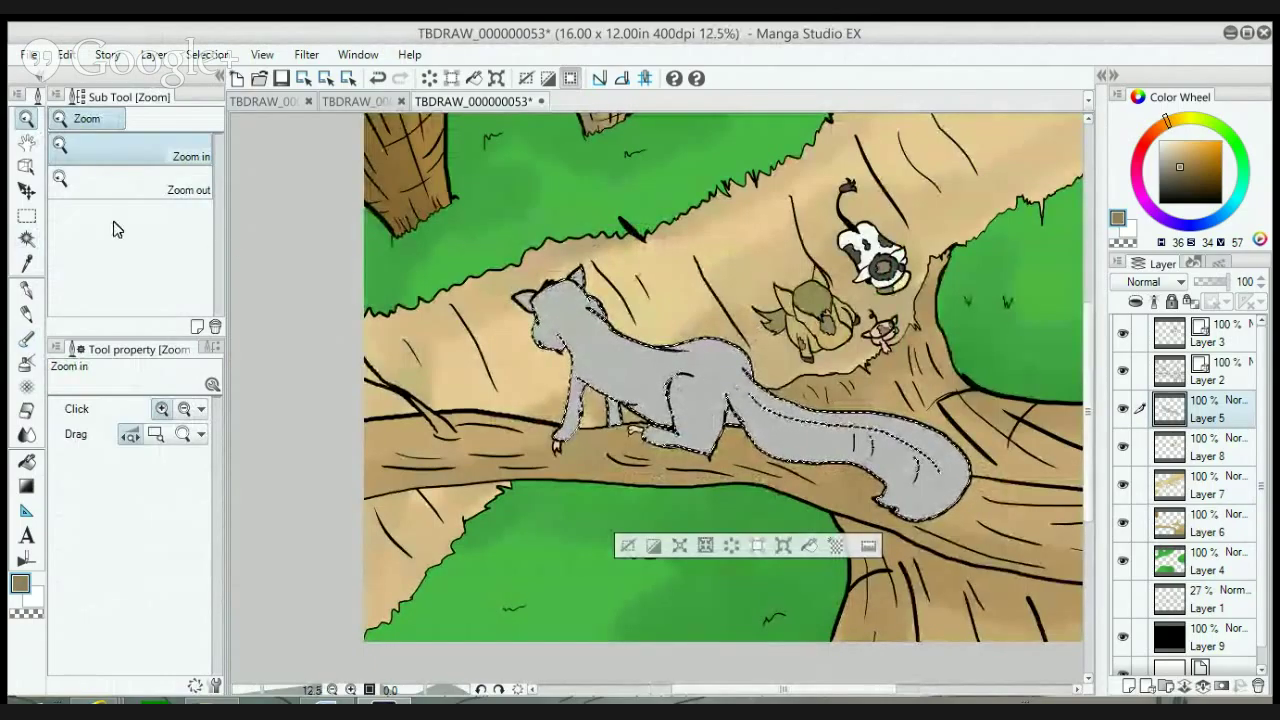
# - Sample the cat's grey, darken it to H 0, S 0, V 47, and shade the body with the Blurred edge watercolor brush at size 31.62
pyautogui.click(27, 239)
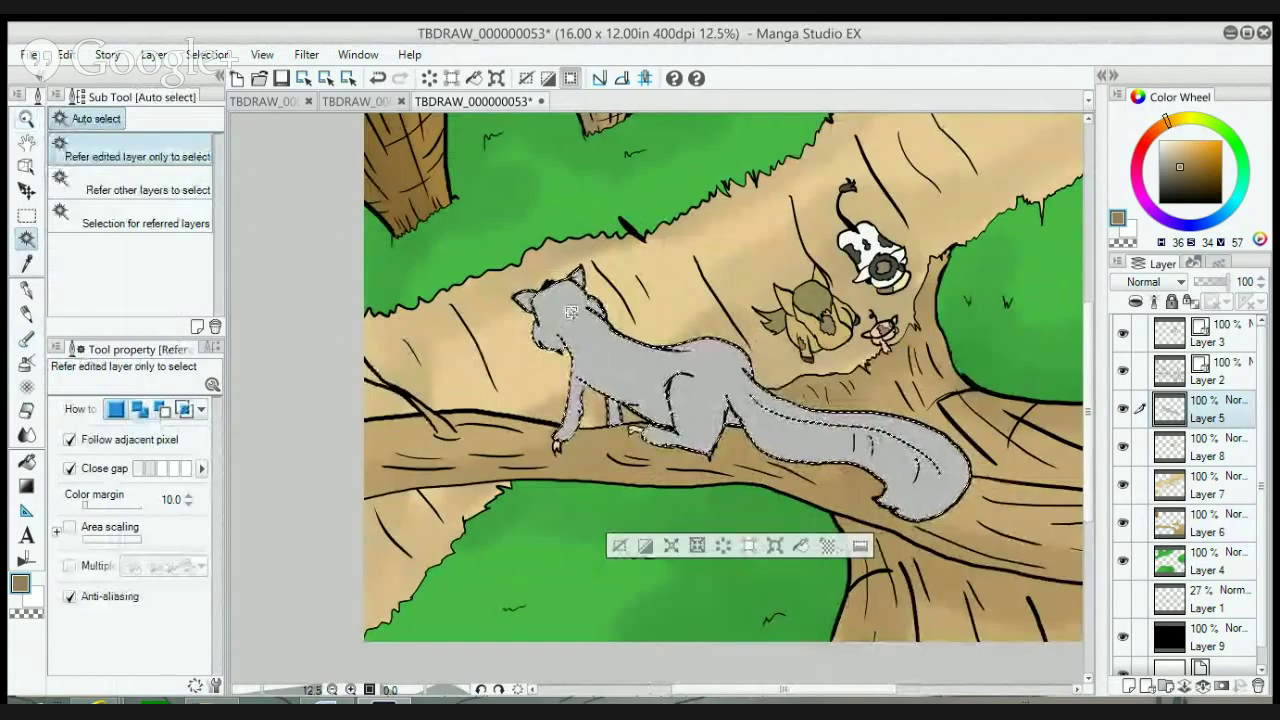
pyautogui.click(30, 264)
pyautogui.click(628, 368)
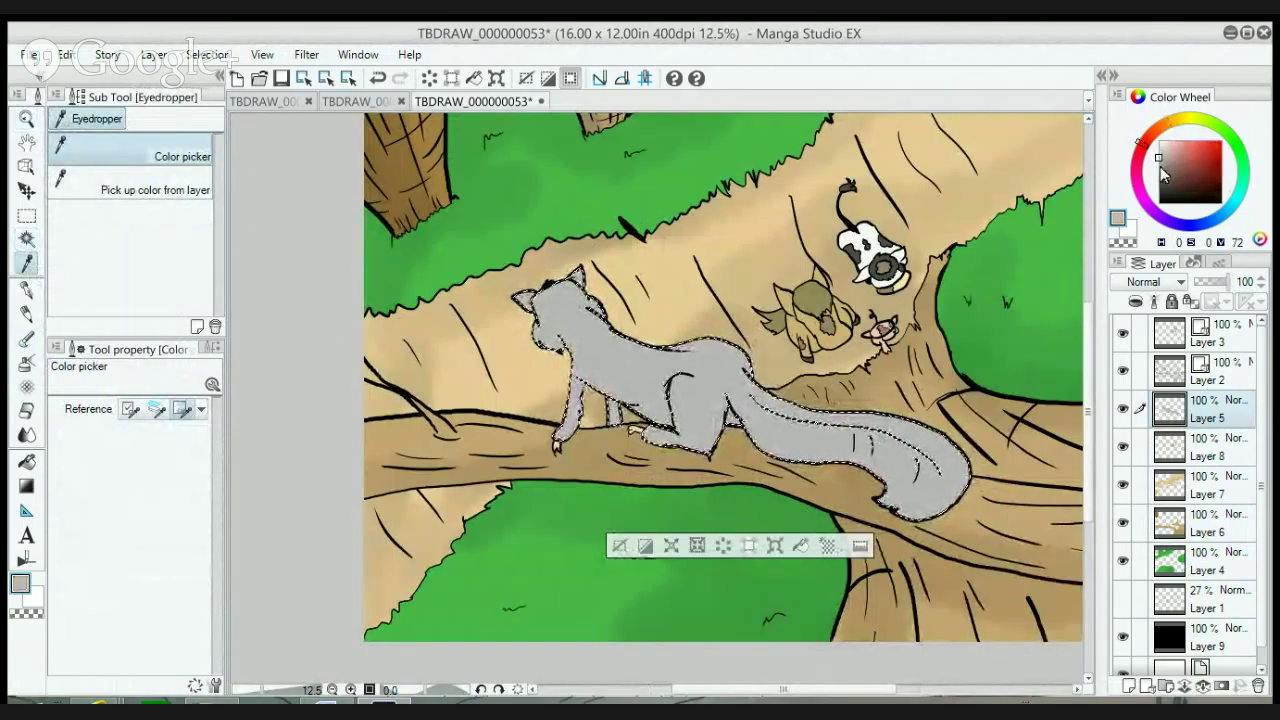
pyautogui.click(1158, 174)
pyautogui.click(27, 338)
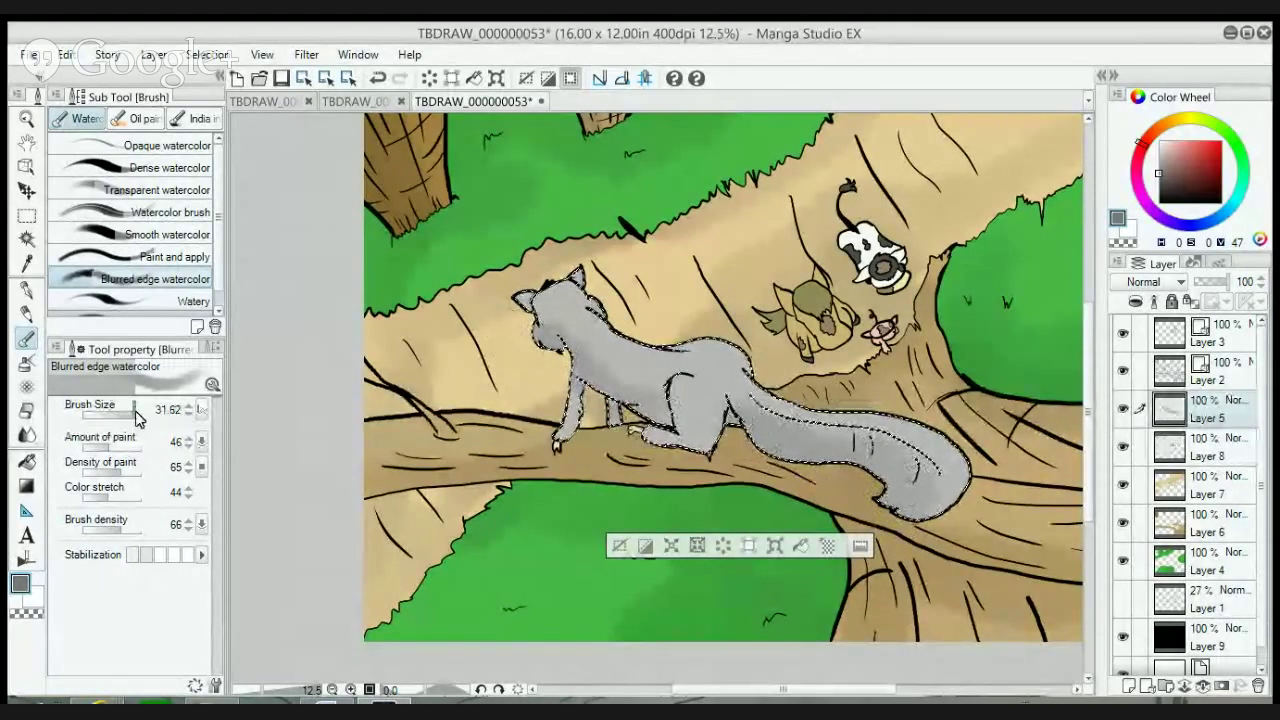
# - Refine the cat's shading with the brush at size 13.34, clear the selection, and save the drawing
pyautogui.moveTo(137, 418); pyautogui.dragTo(127, 418)
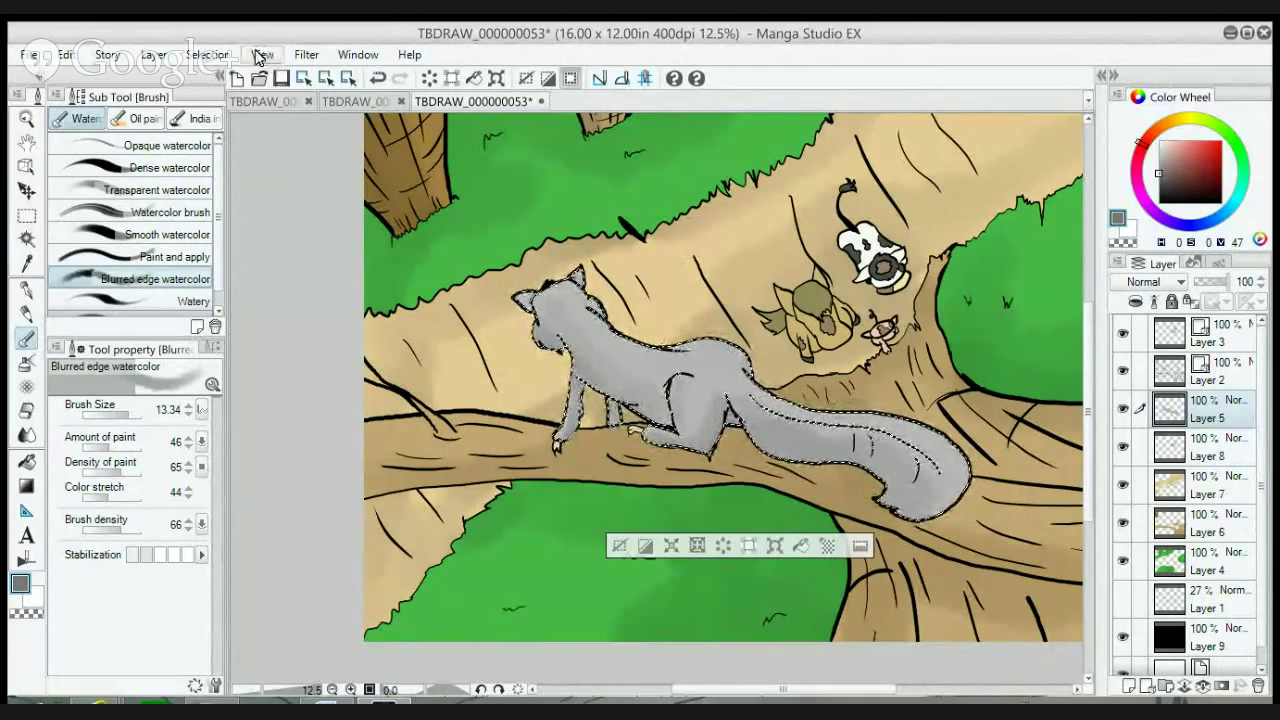
pyautogui.hotkey('ctrl', 'd')
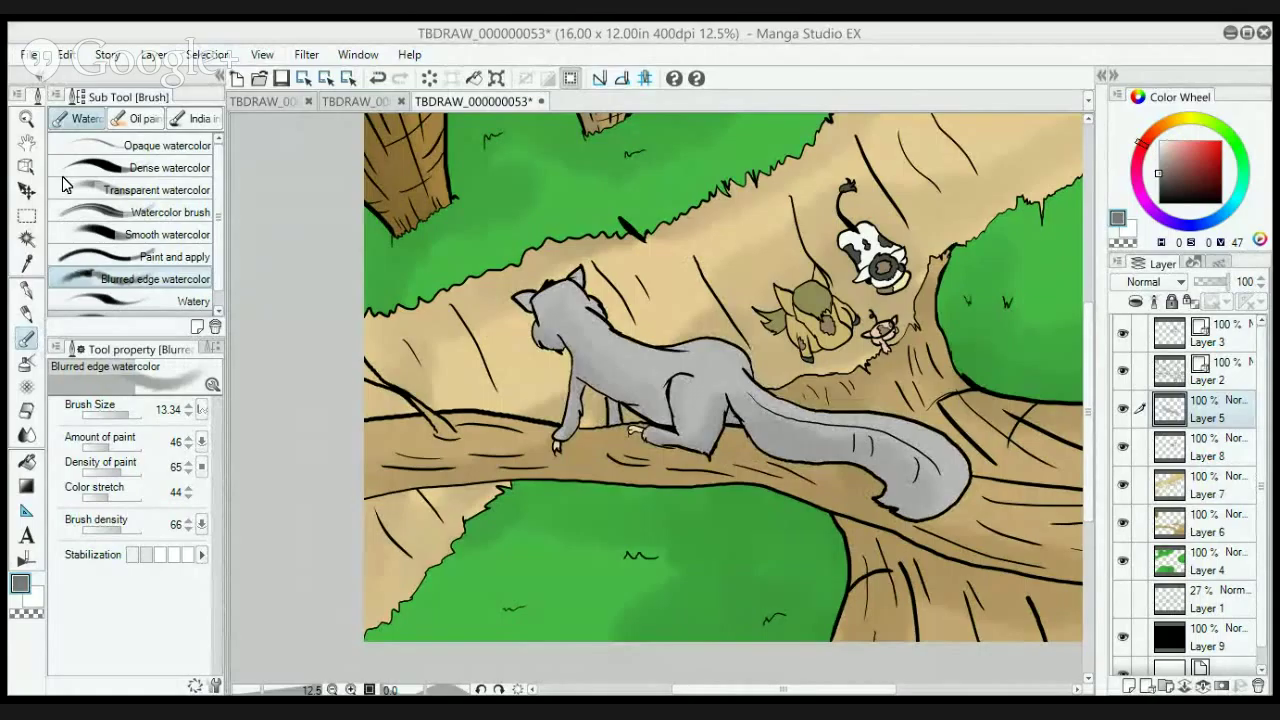
pyautogui.hotkey('ctrl', 's')
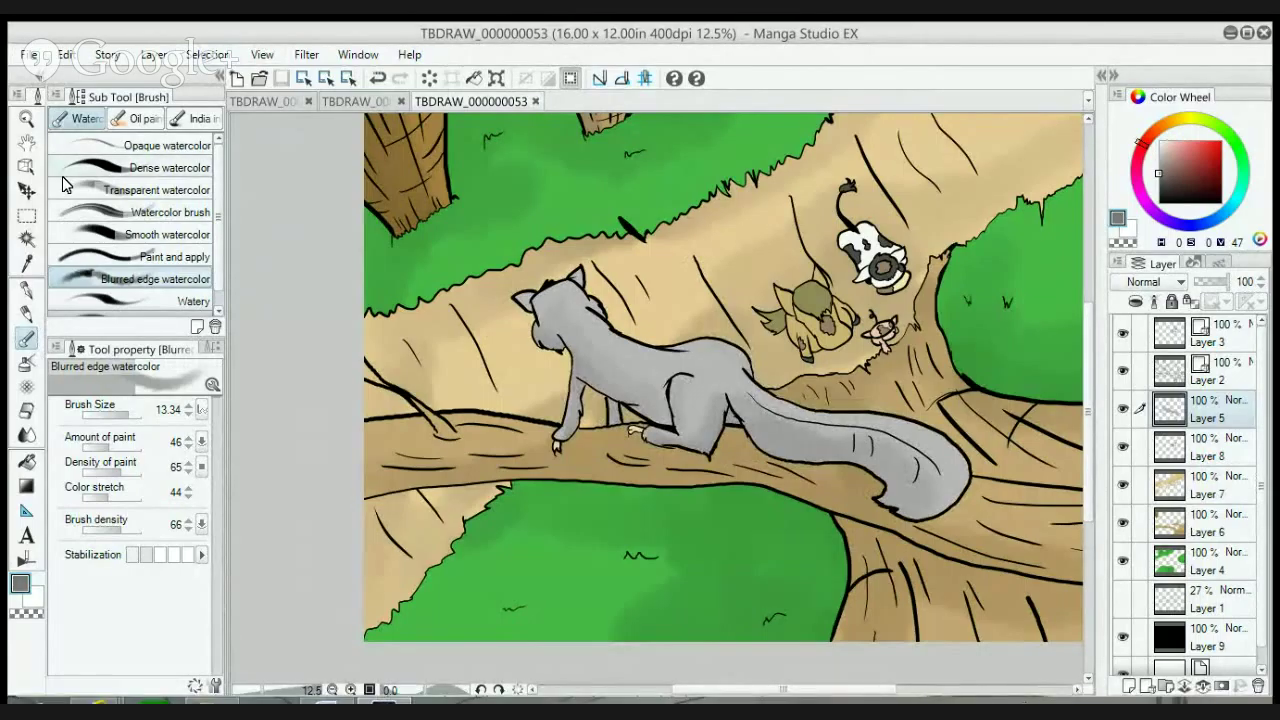
# - Select the pony's olive mane and tail on Layer 8 with Auto select
pyautogui.click(1210, 455)
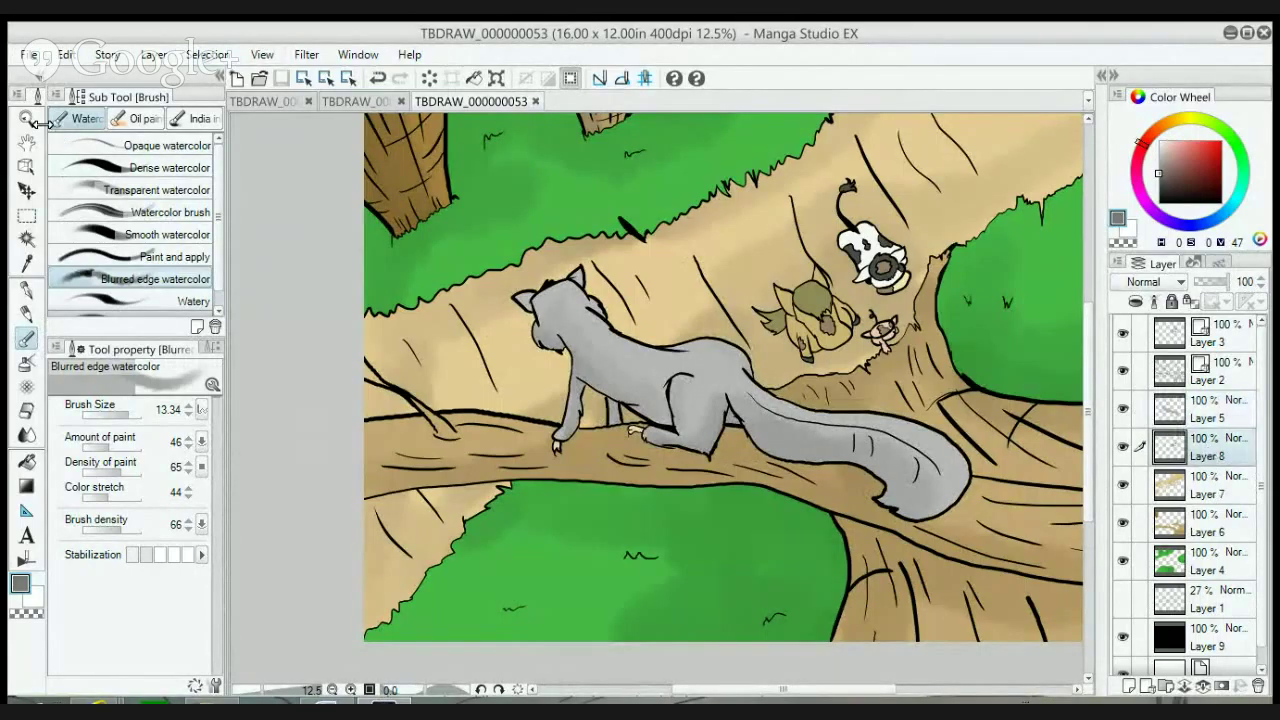
pyautogui.press('/')
pyautogui.click(906, 238)
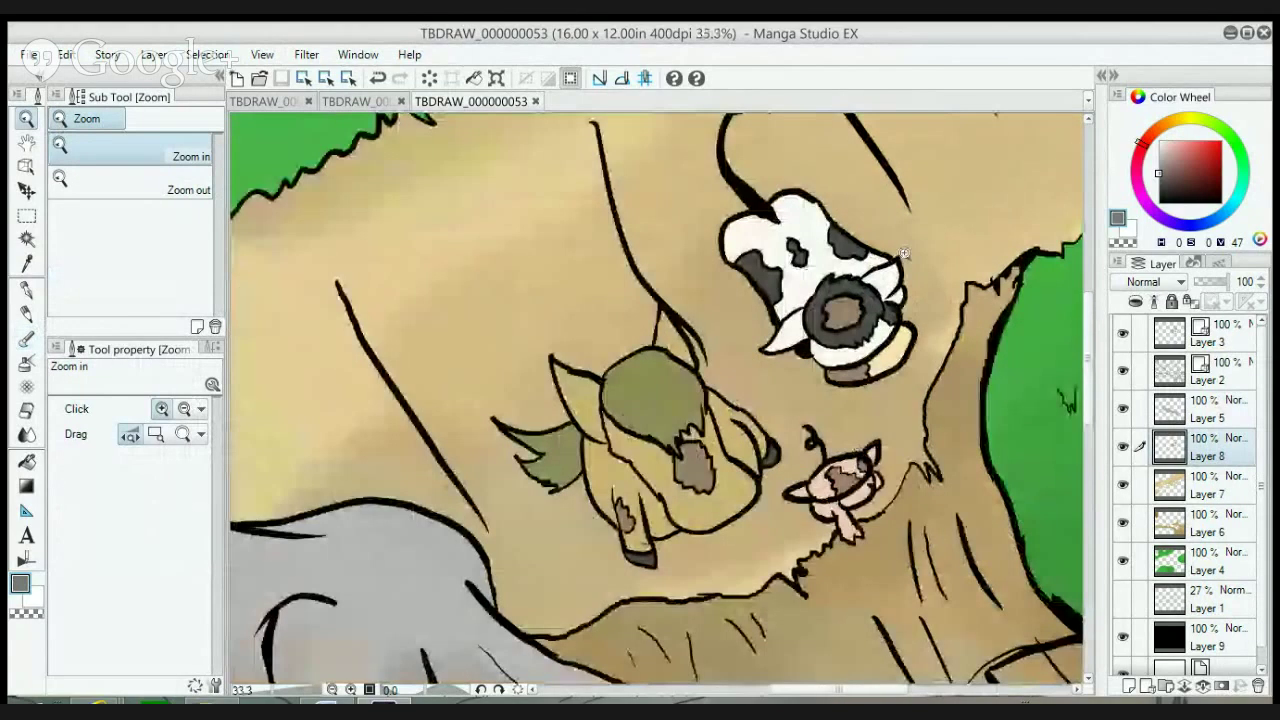
pyautogui.click(27, 238)
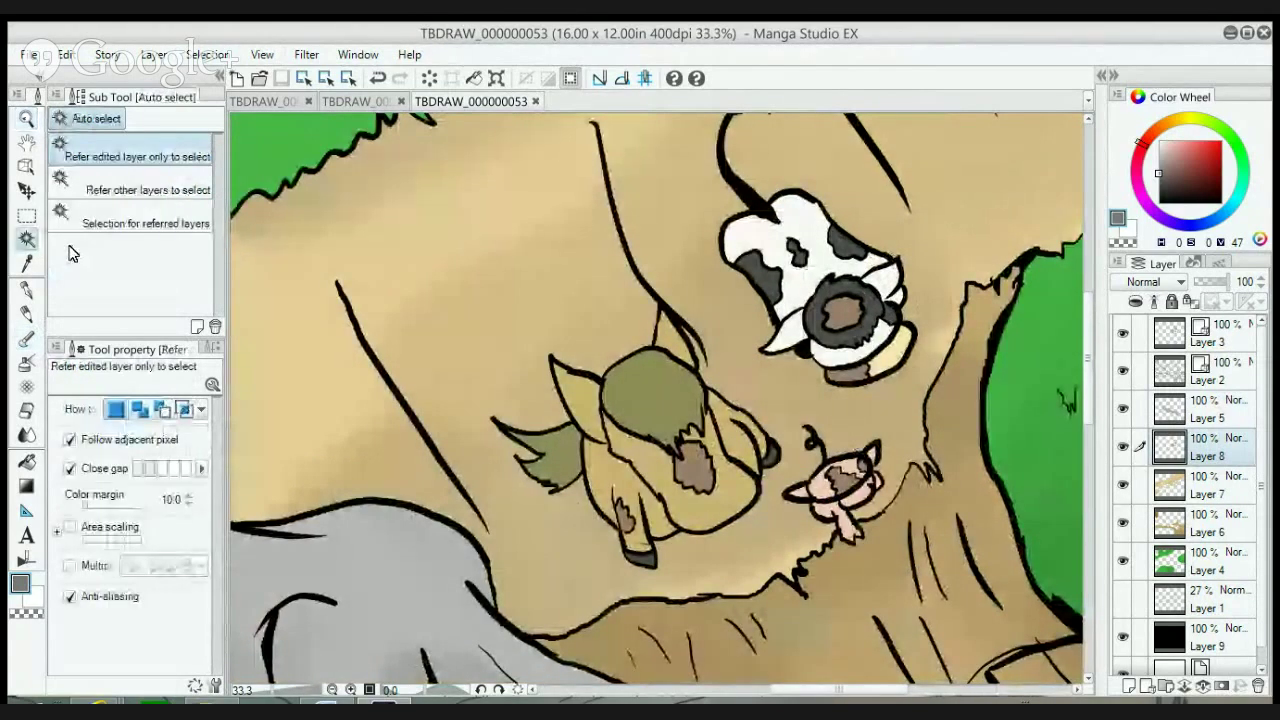
pyautogui.click(640, 380)
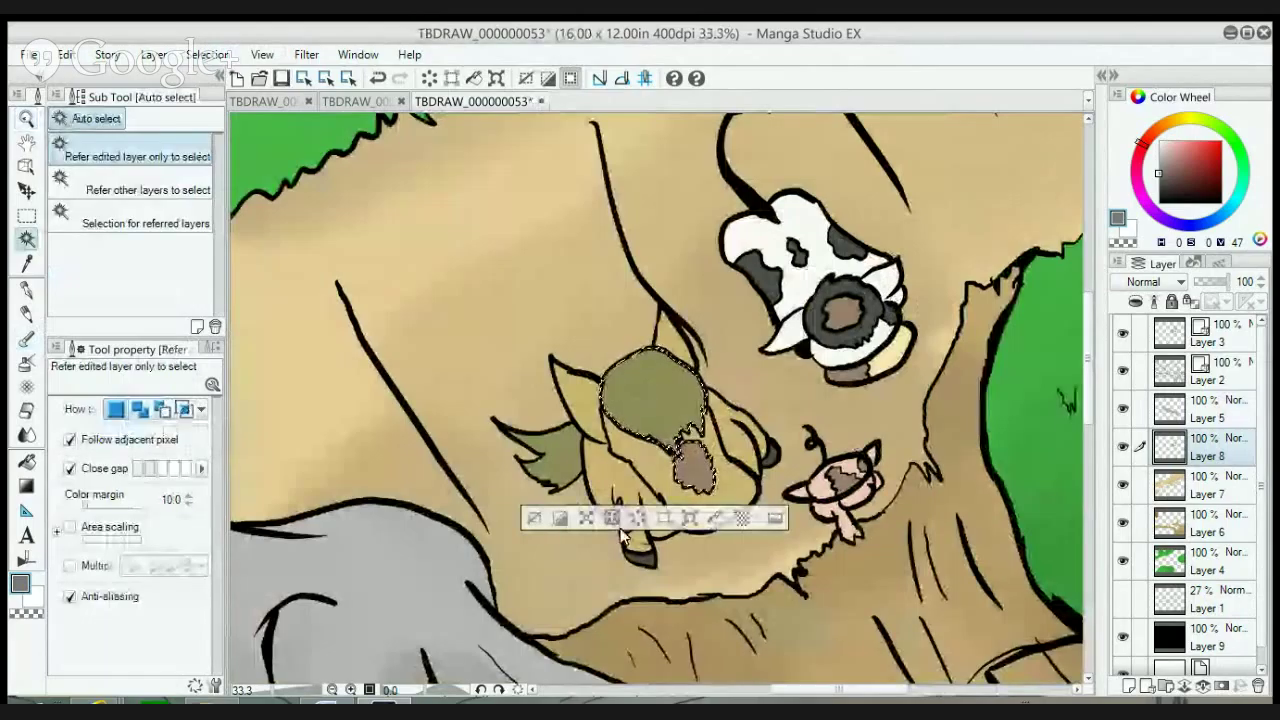
pyautogui.keyDown('shift'); pyautogui.click(553, 452); pyautogui.keyUp('shift')
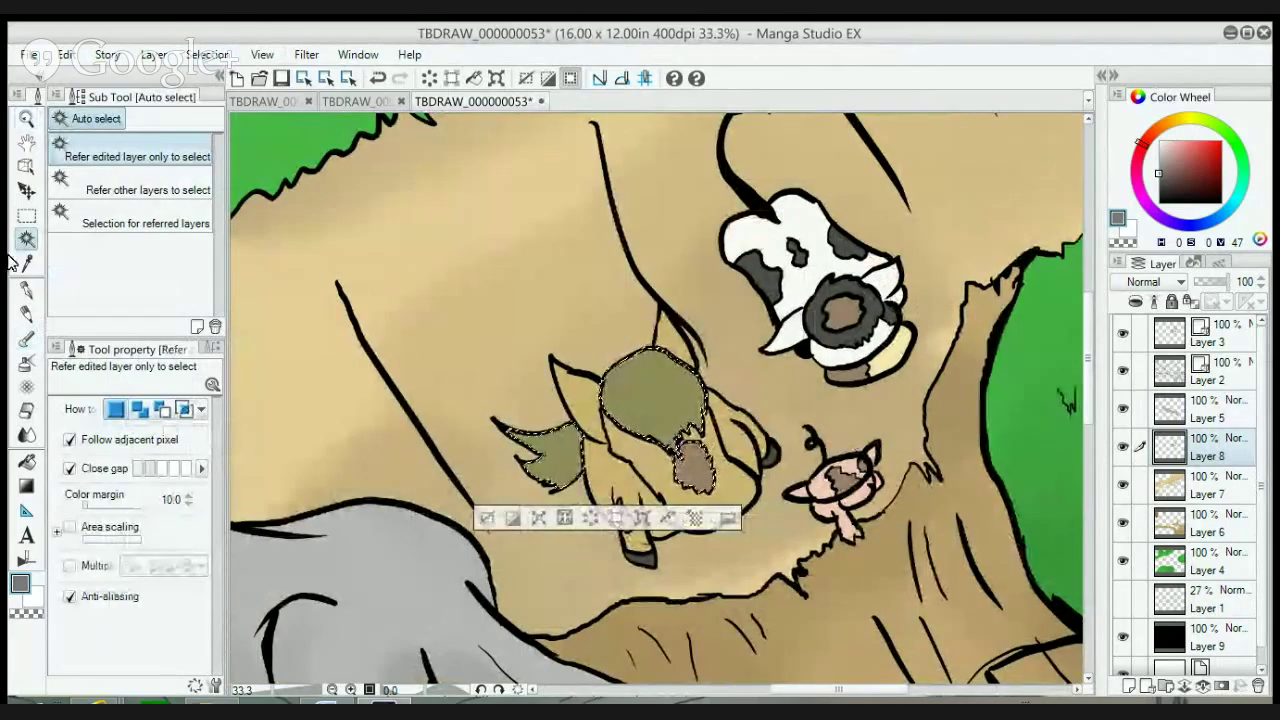
# - Shade the pony's mane and tail in darker olive (H 54, S 38, V 46) with the Blurred edge watercolor brush, reducing its size to 7.50
pyautogui.click(27, 262)
pyautogui.click(659, 369)
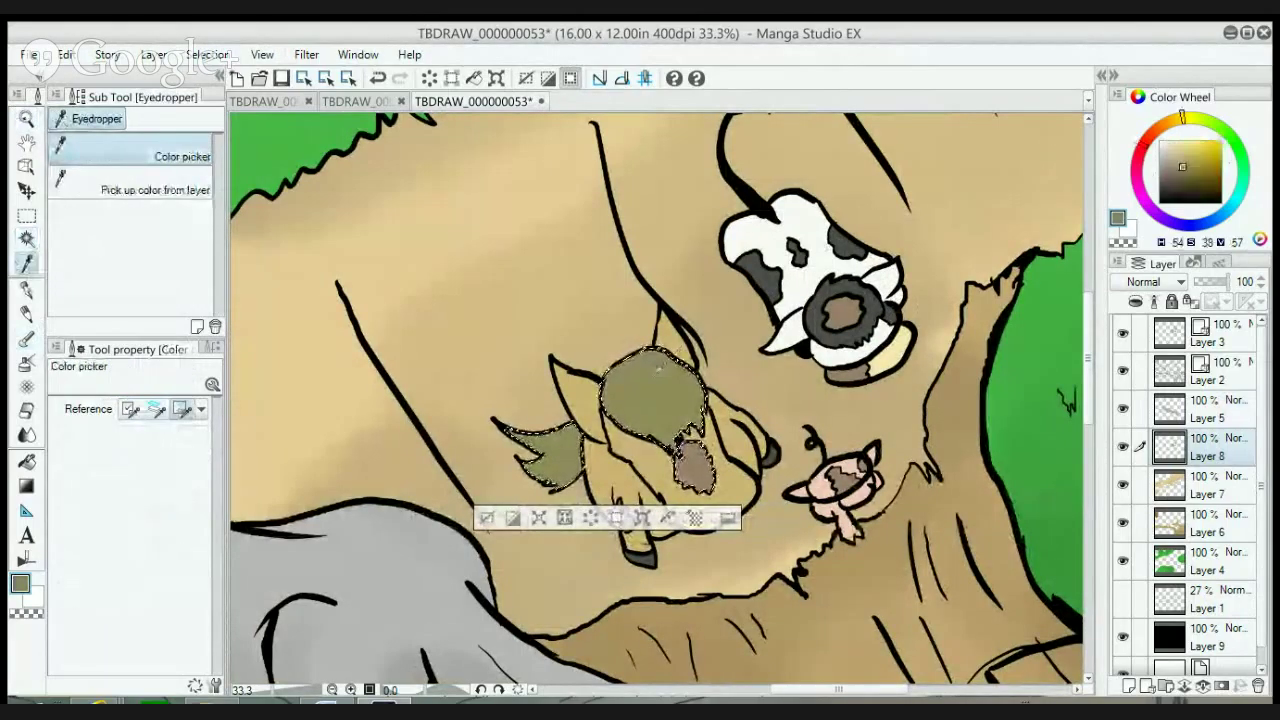
pyautogui.click(1181, 177)
pyautogui.click(27, 339)
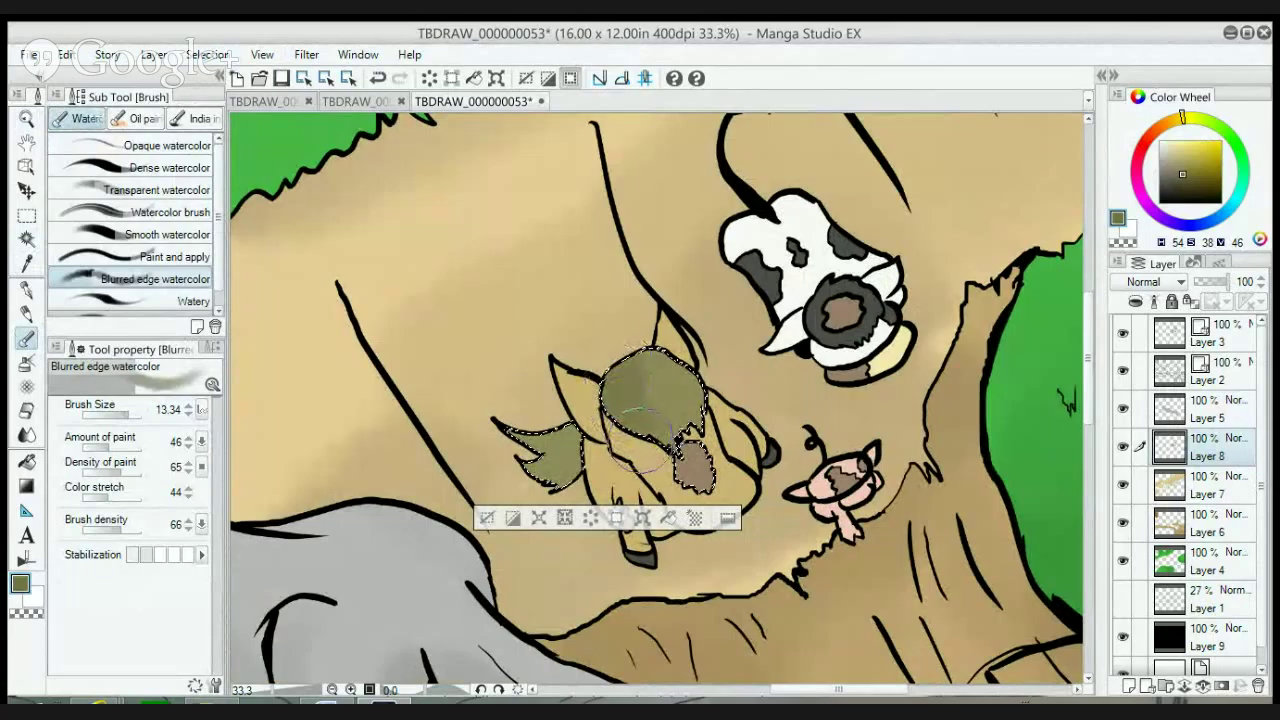
pyautogui.moveTo(133, 413); pyautogui.dragTo(126, 412)
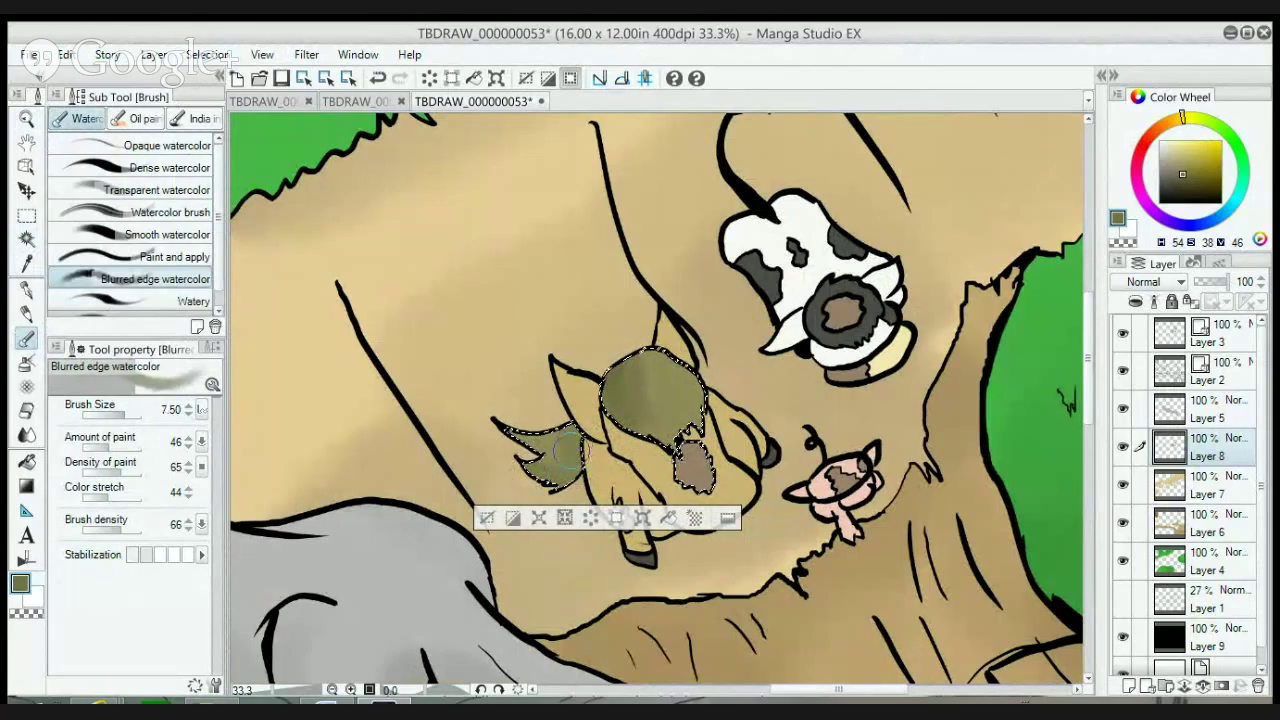
# - Select the pony's brown patches and shade them in darker brown (H 28, S 34, V 46) with the Blurred edge watercolor brush at size 3.16
pyautogui.click(30, 240)
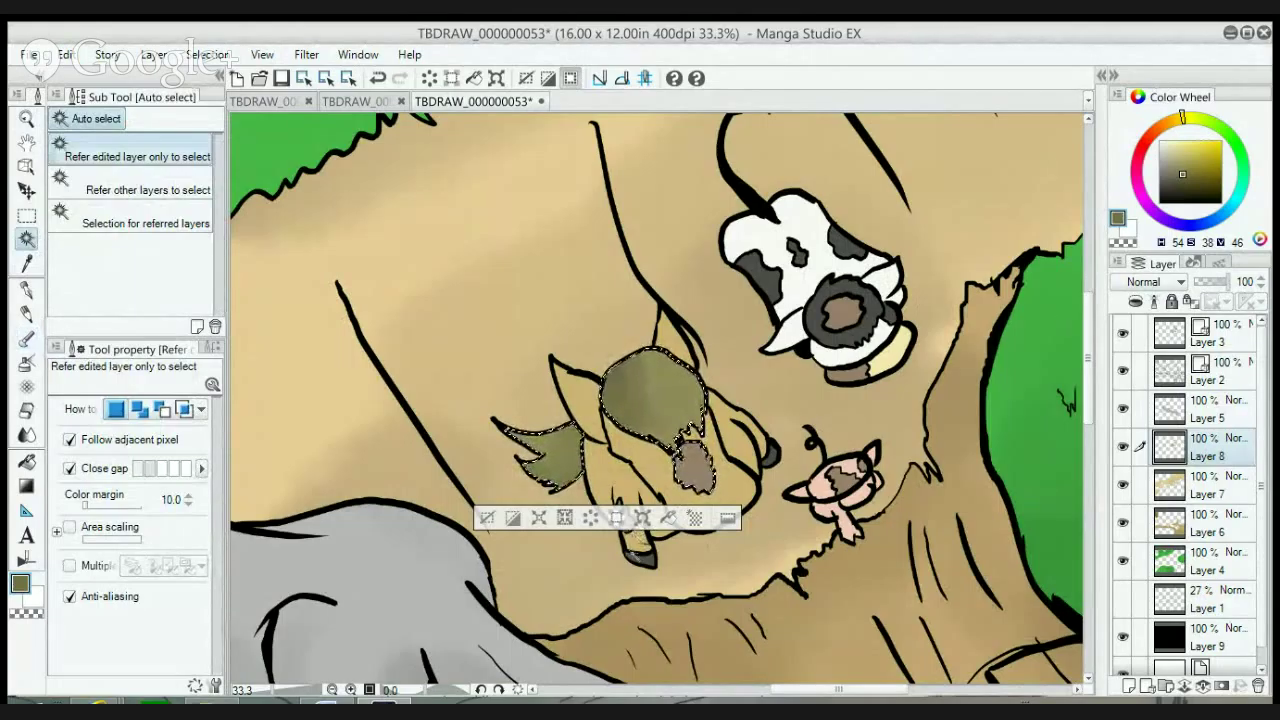
pyautogui.click(634, 547)
pyautogui.click(623, 515)
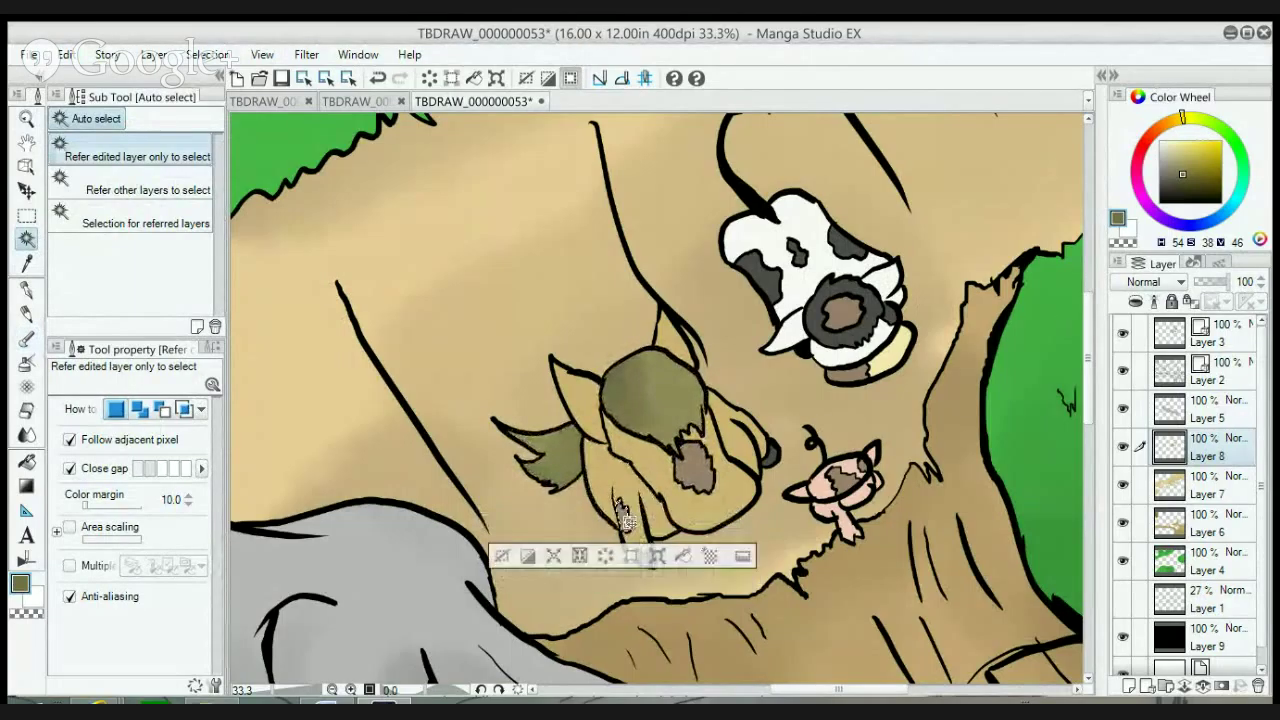
pyautogui.click(705, 467)
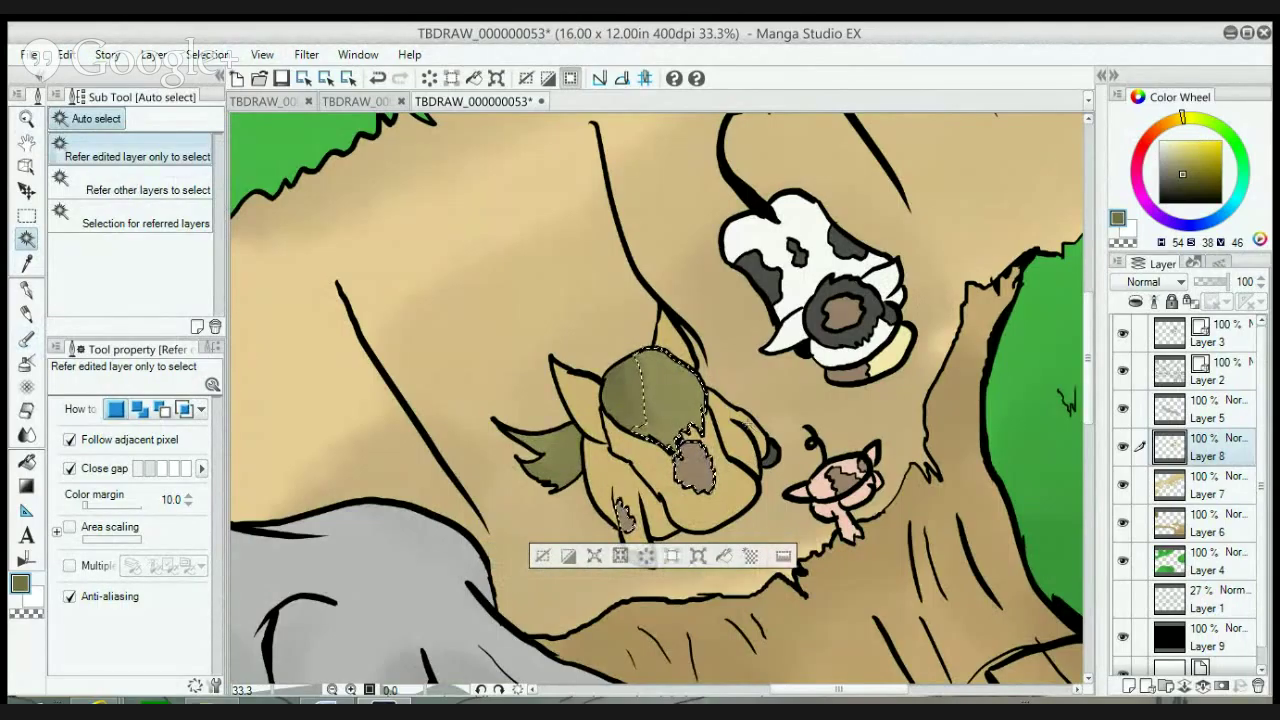
pyautogui.click(29, 262)
pyautogui.click(704, 463)
pyautogui.click(1177, 170)
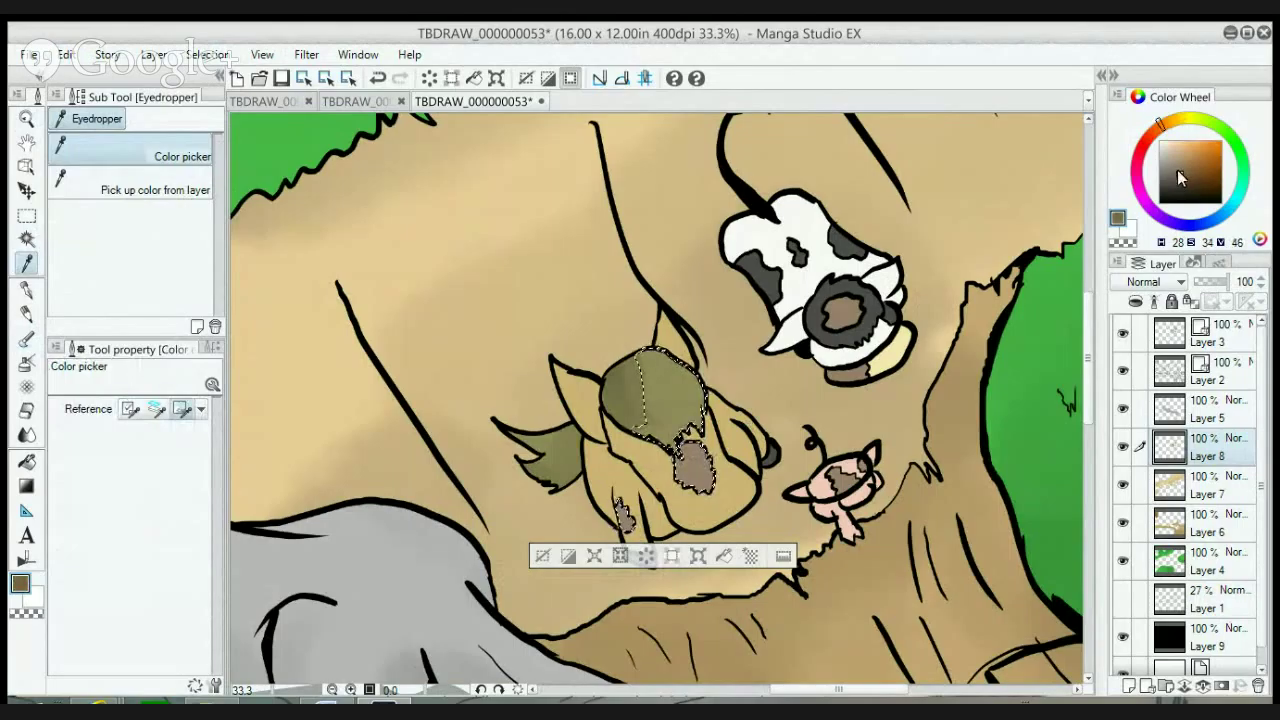
pyautogui.click(26, 340)
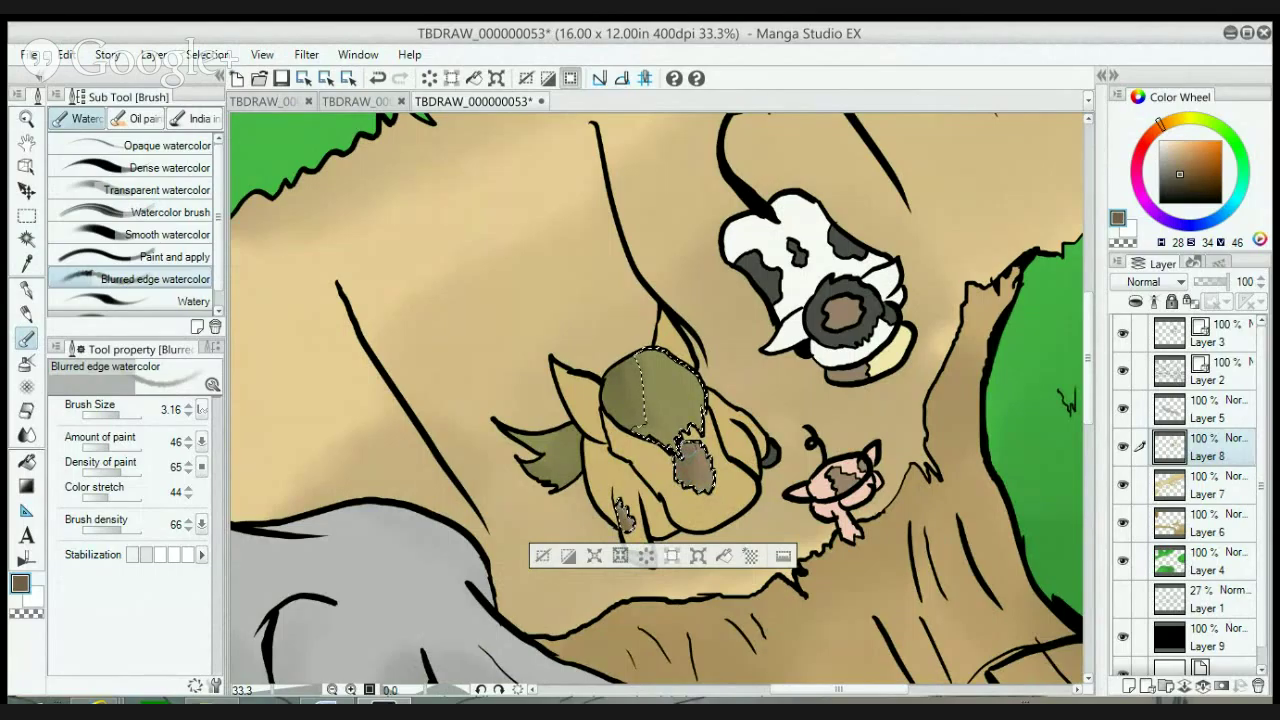
# - Select the pony's tan areas and shade them in darker tan (H 40, S 49, V 71) with the Blurred edge watercolor brush at size 6.49
pyautogui.click(26, 238)
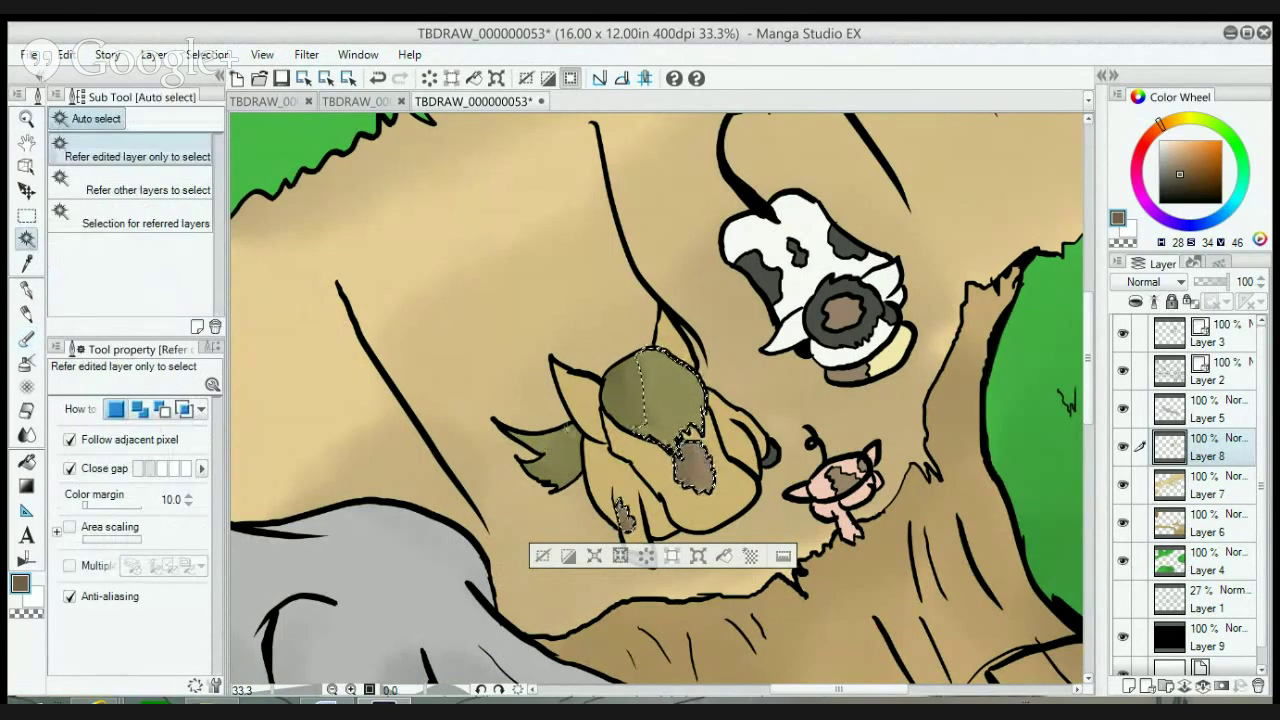
pyautogui.click(593, 413)
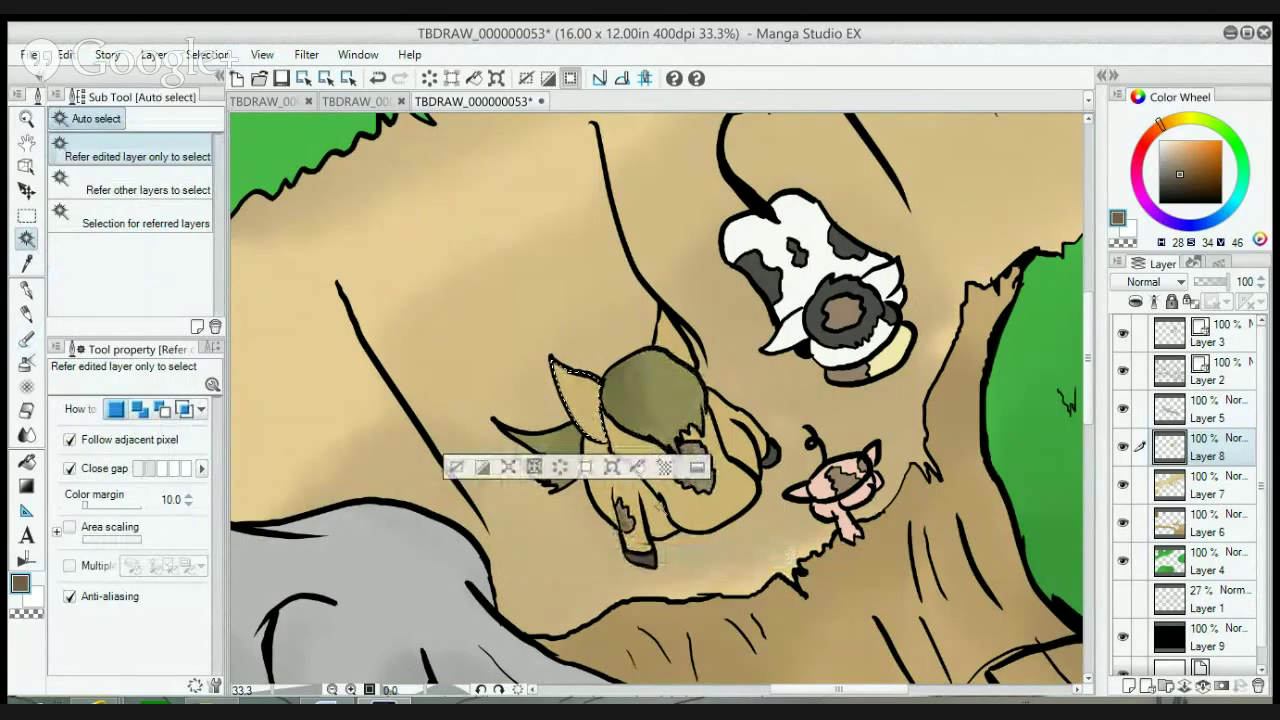
pyautogui.keyDown('shift'); pyautogui.click(638, 470); pyautogui.keyUp('shift')
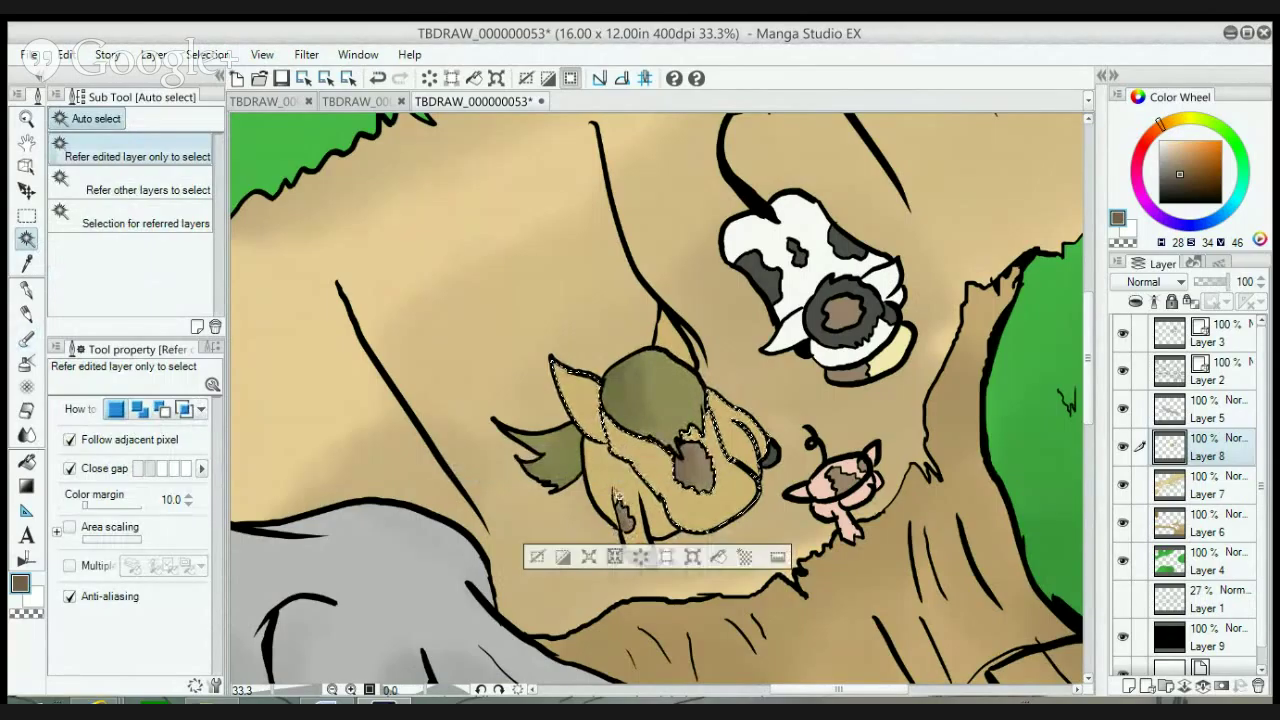
pyautogui.keyDown('shift'); pyautogui.click(617, 496); pyautogui.keyUp('shift')
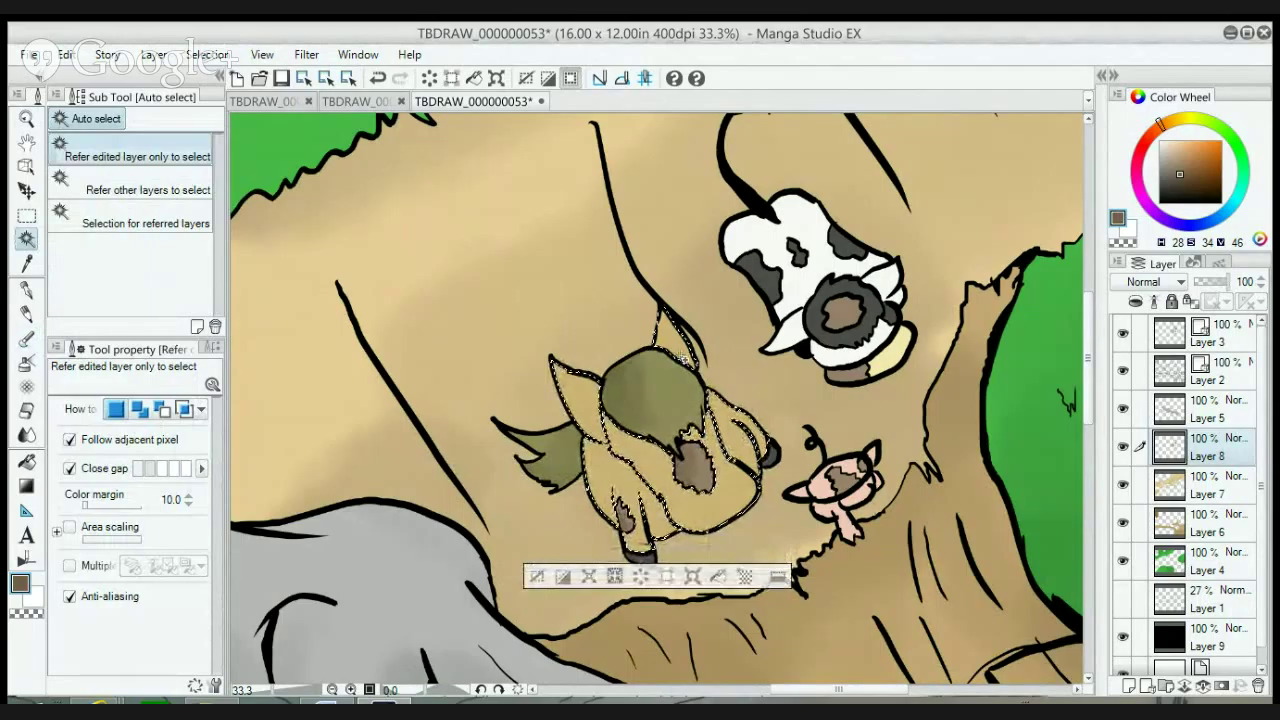
pyautogui.click(27, 263)
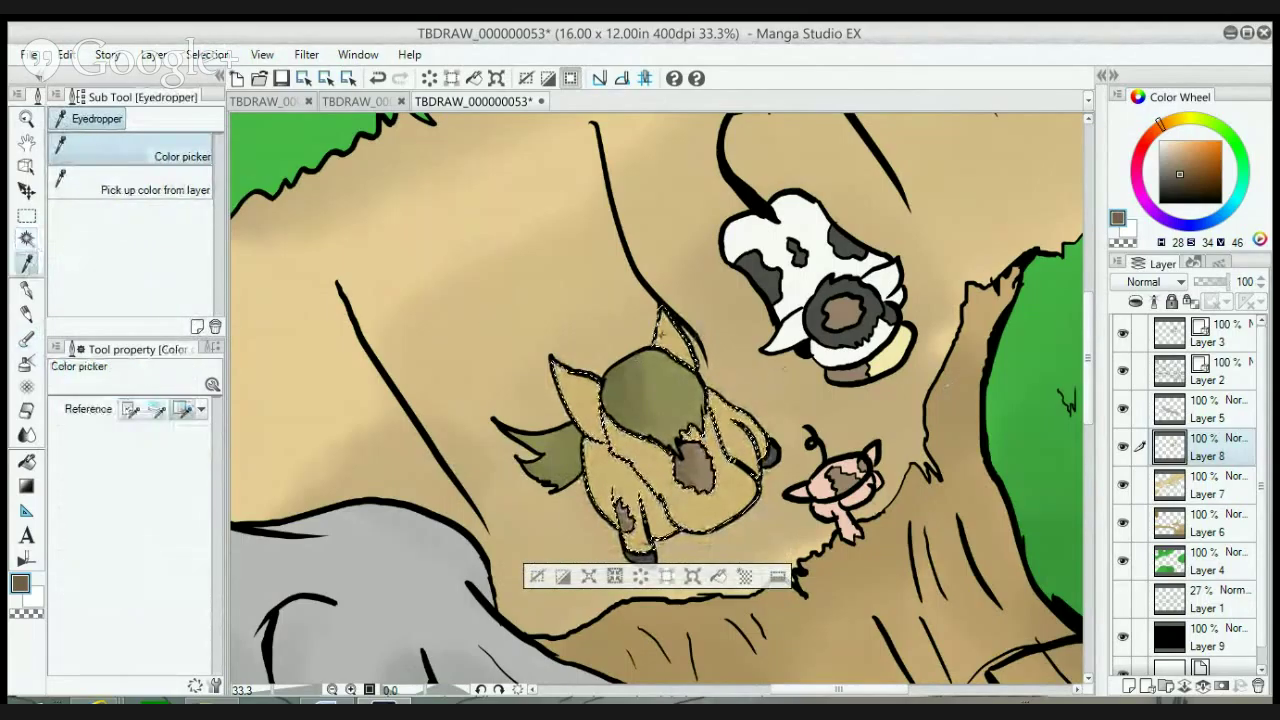
pyautogui.click(725, 500)
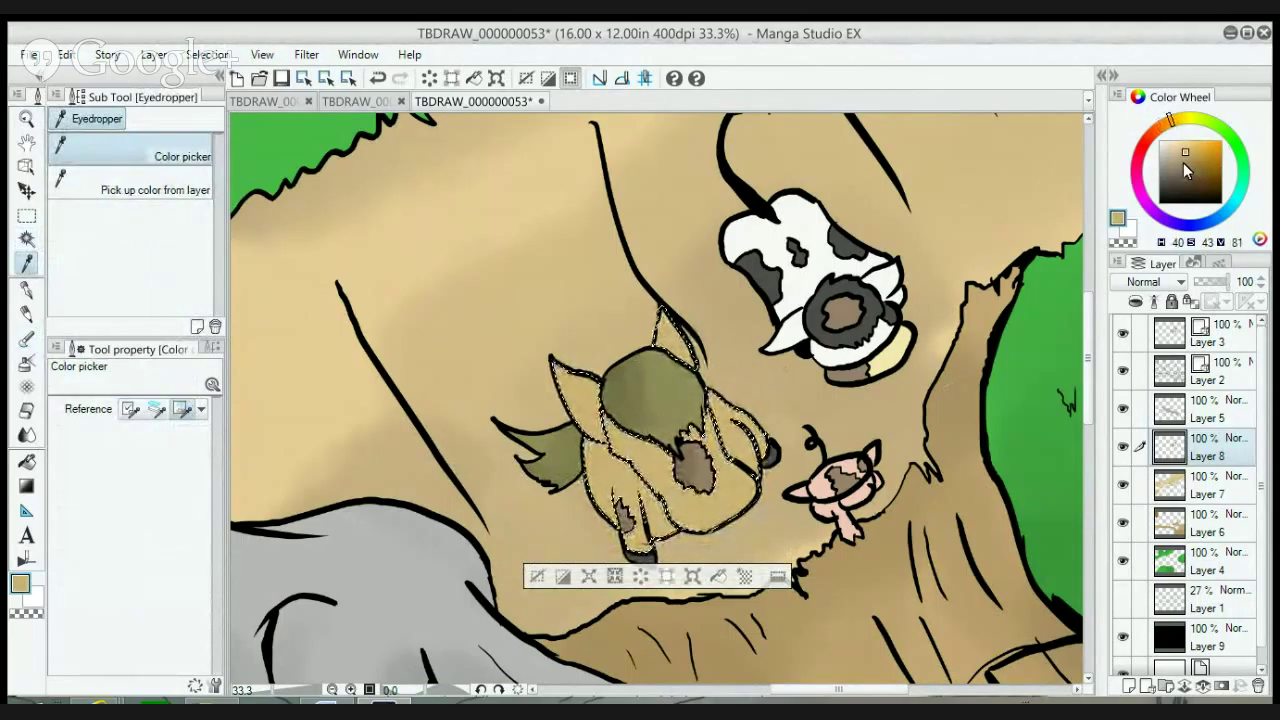
pyautogui.click(1190, 158)
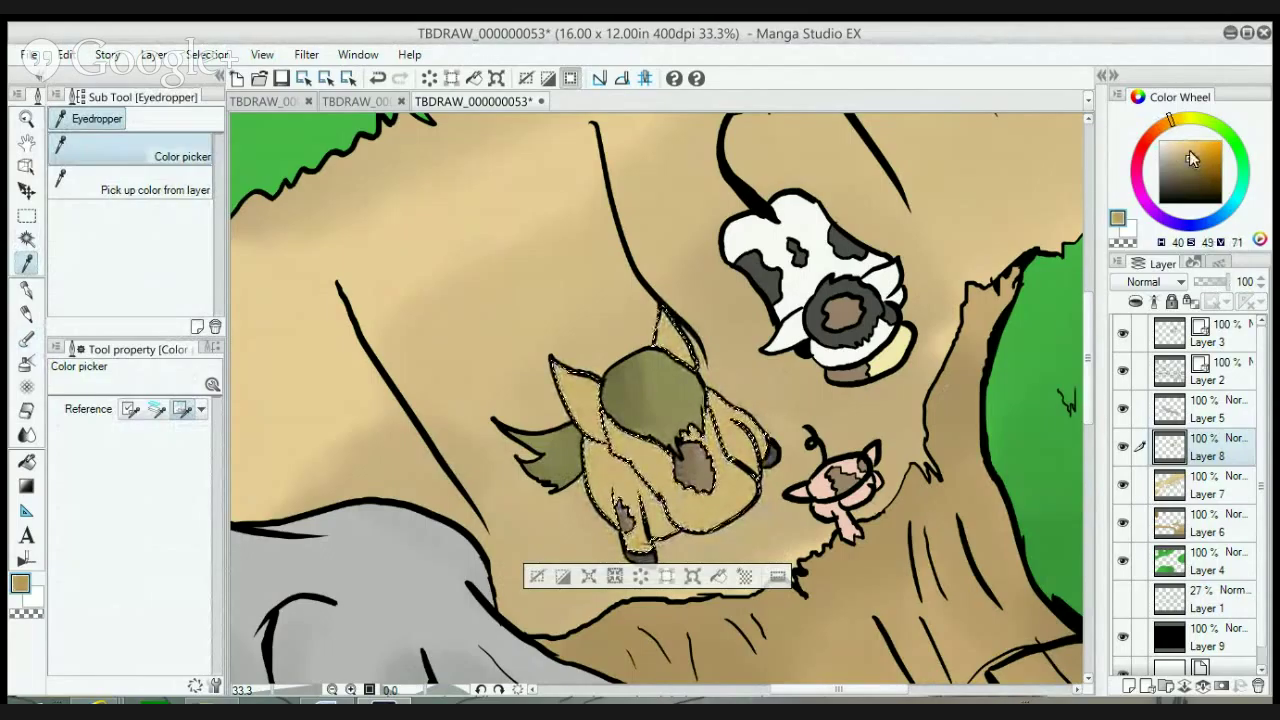
pyautogui.click(27, 339)
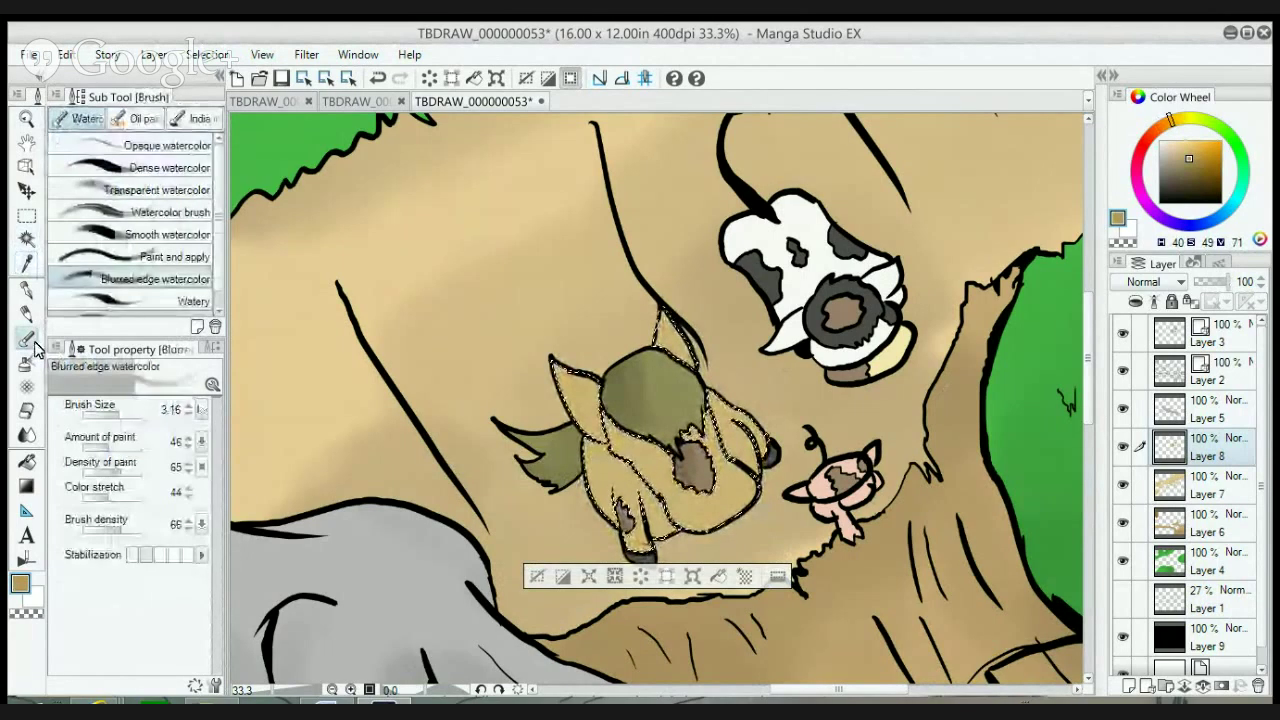
pyautogui.click(121, 414)
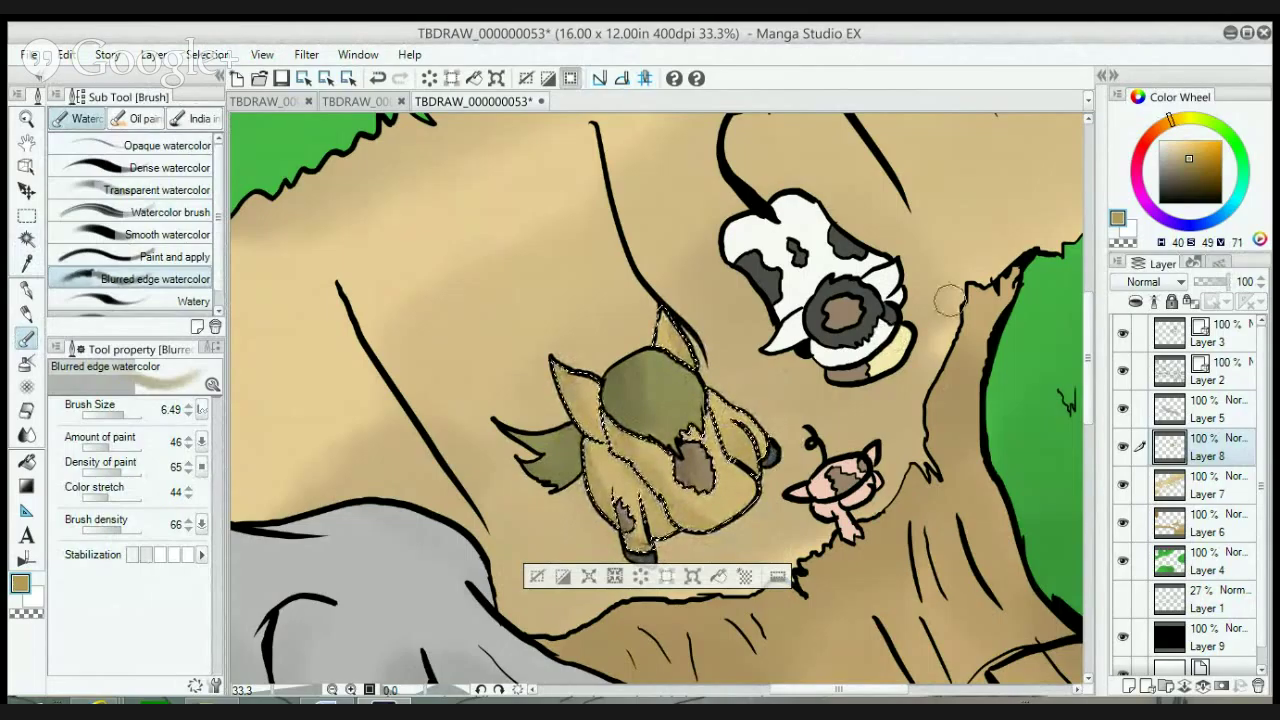
# - Select the pig's pink areas and shade them in darker pink (H 14, S 22, V 78) with the Blurred edge watercolor brush
pyautogui.click(27, 238)
pyautogui.click(846, 488)
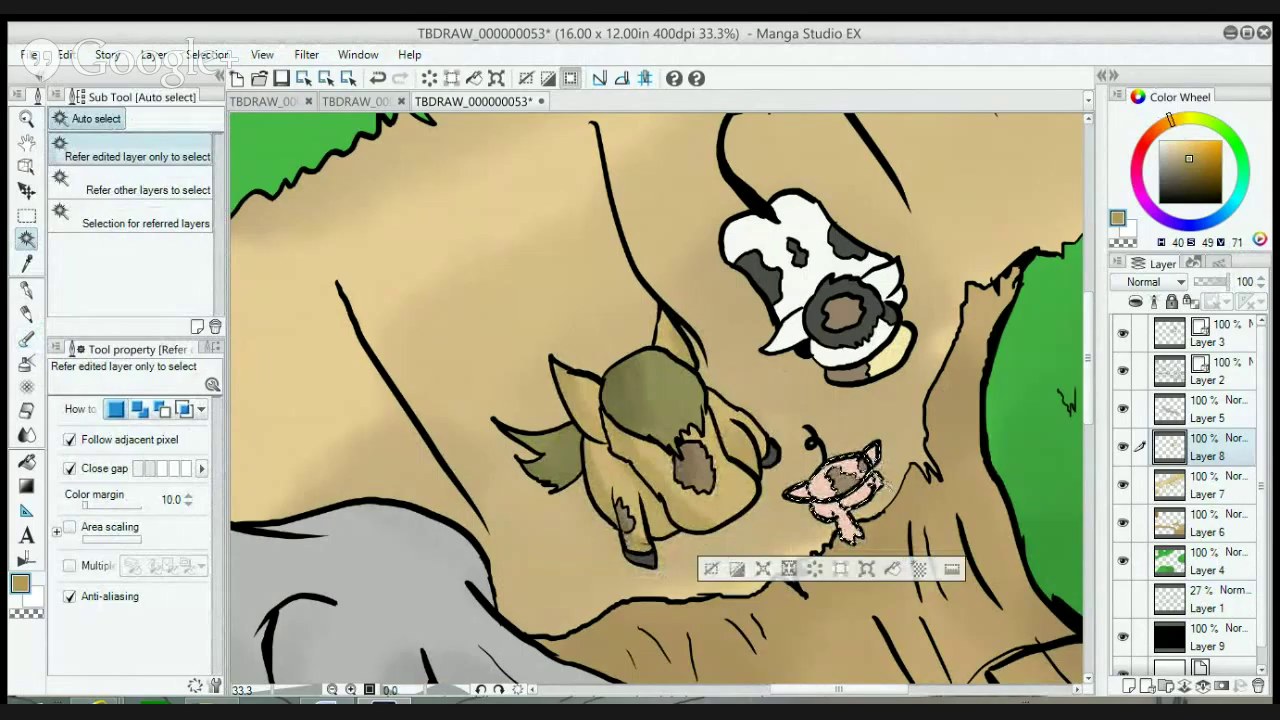
pyautogui.click(27, 263)
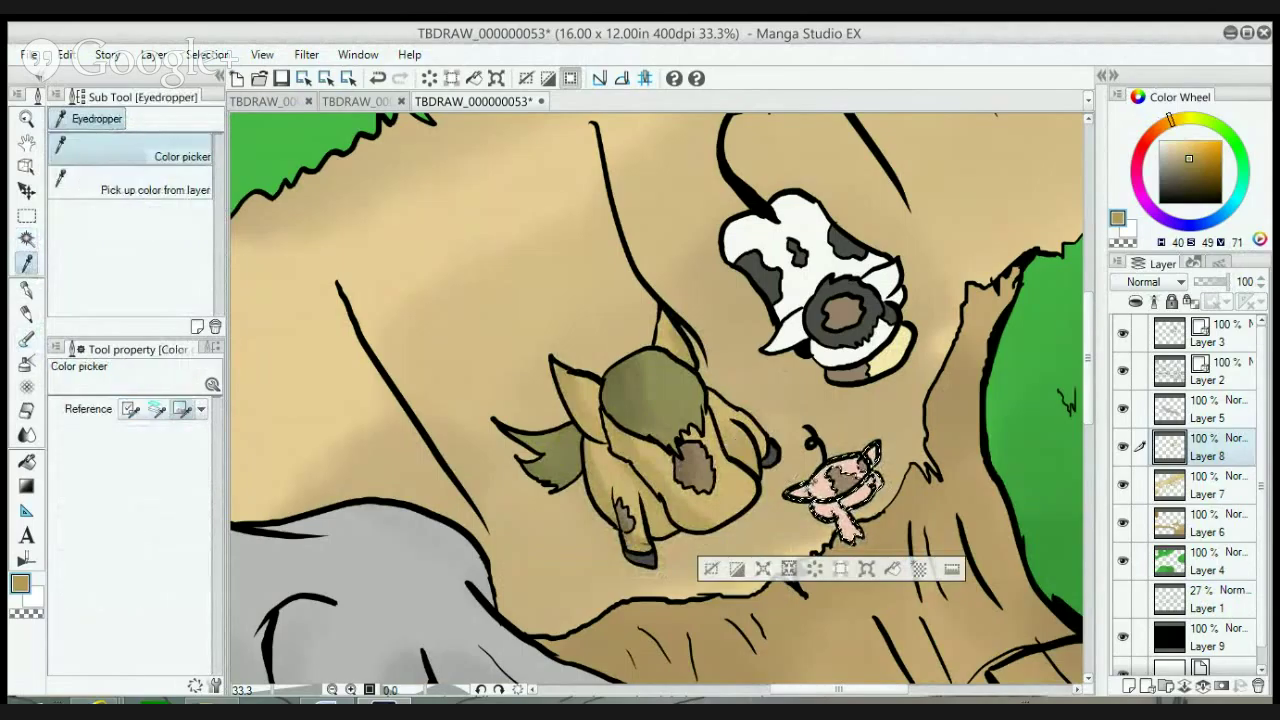
pyautogui.click(835, 490)
pyautogui.click(27, 337)
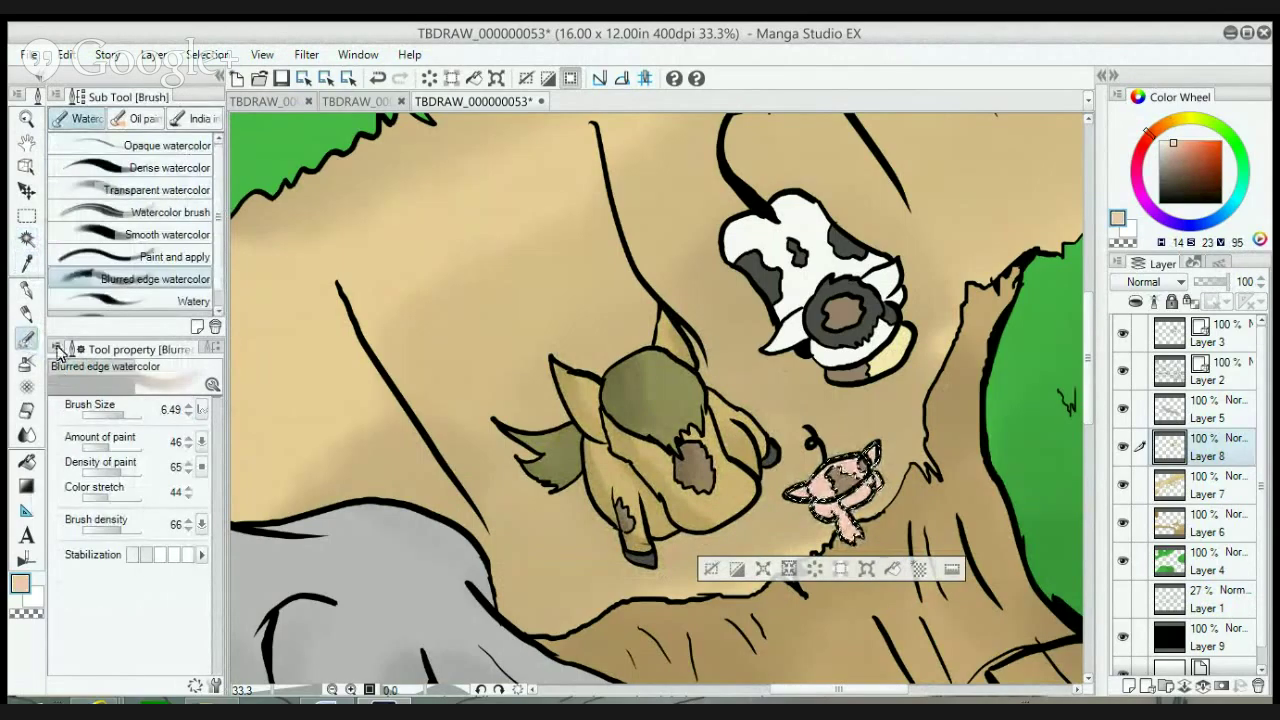
pyautogui.click(1172, 153)
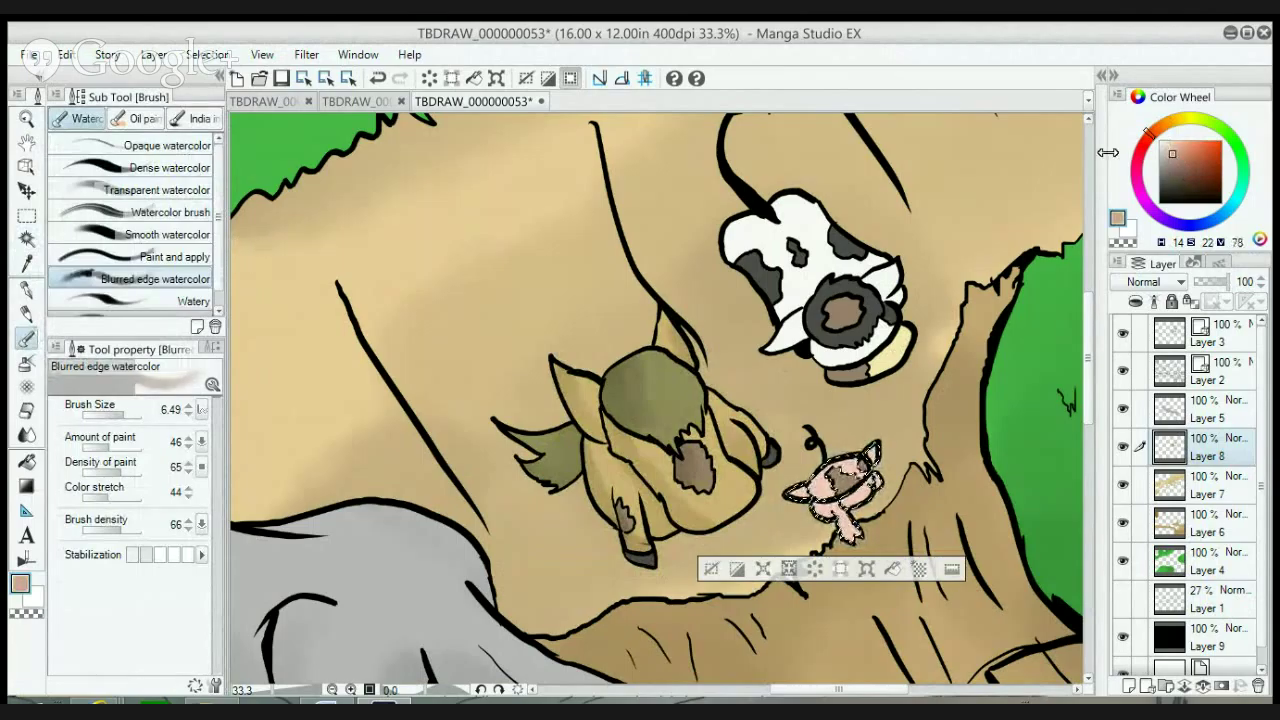
pyautogui.click(27, 410)
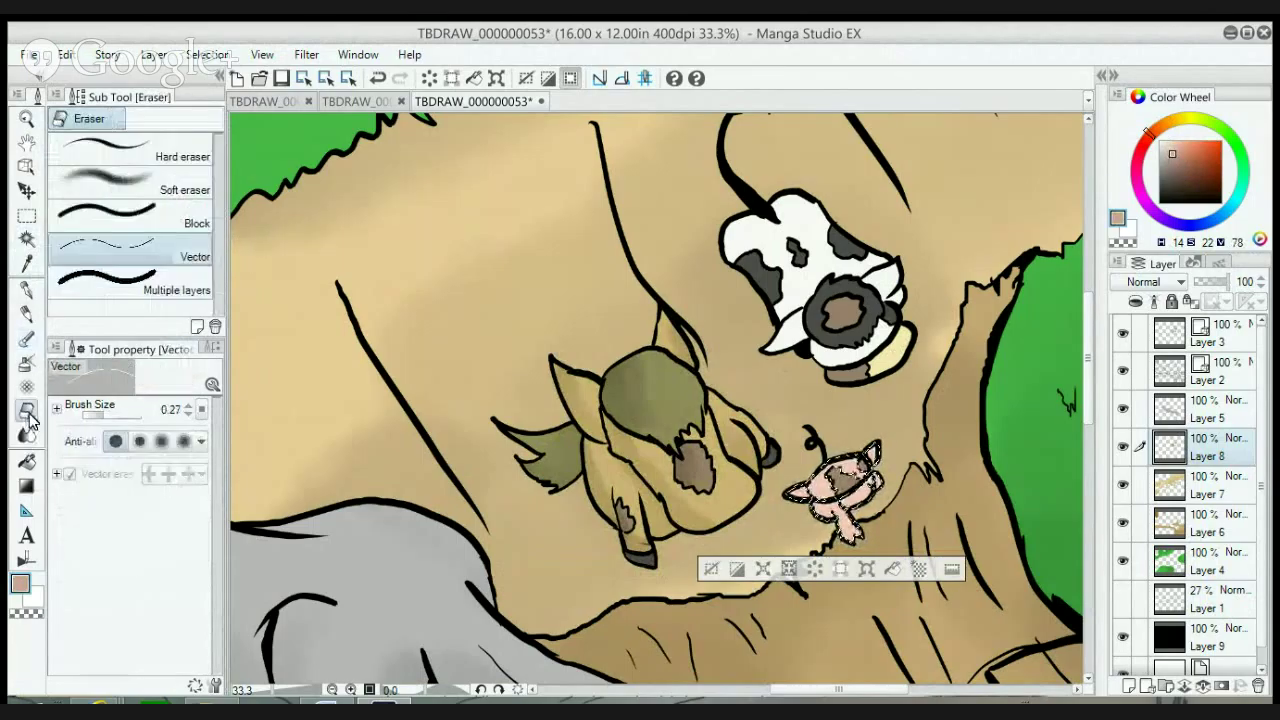
pyautogui.click(27, 337)
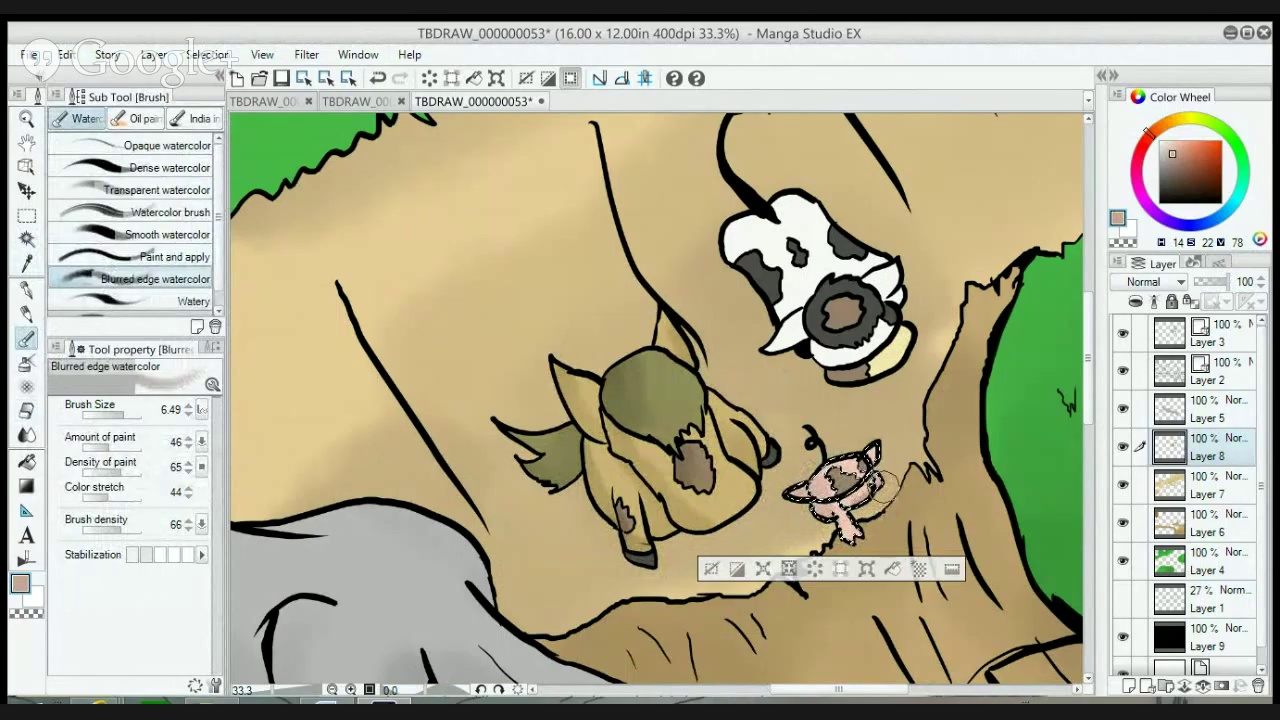
# - Select the pig's brown patches and shade them in darker brown (H 28, S 31, V 46), reducing the Blurred edge watercolor brush to 2.74
pyautogui.click(27, 262)
pyautogui.click(27, 238)
pyautogui.click(855, 474)
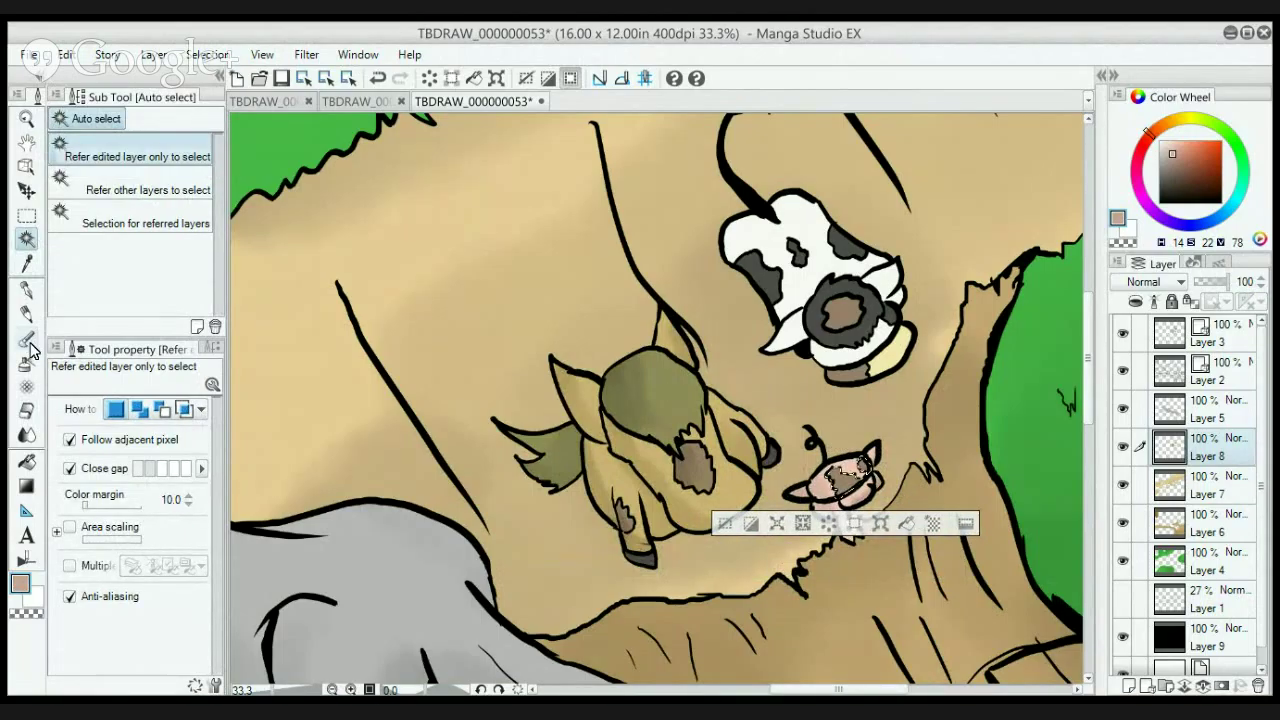
pyautogui.click(27, 262)
pyautogui.click(848, 472)
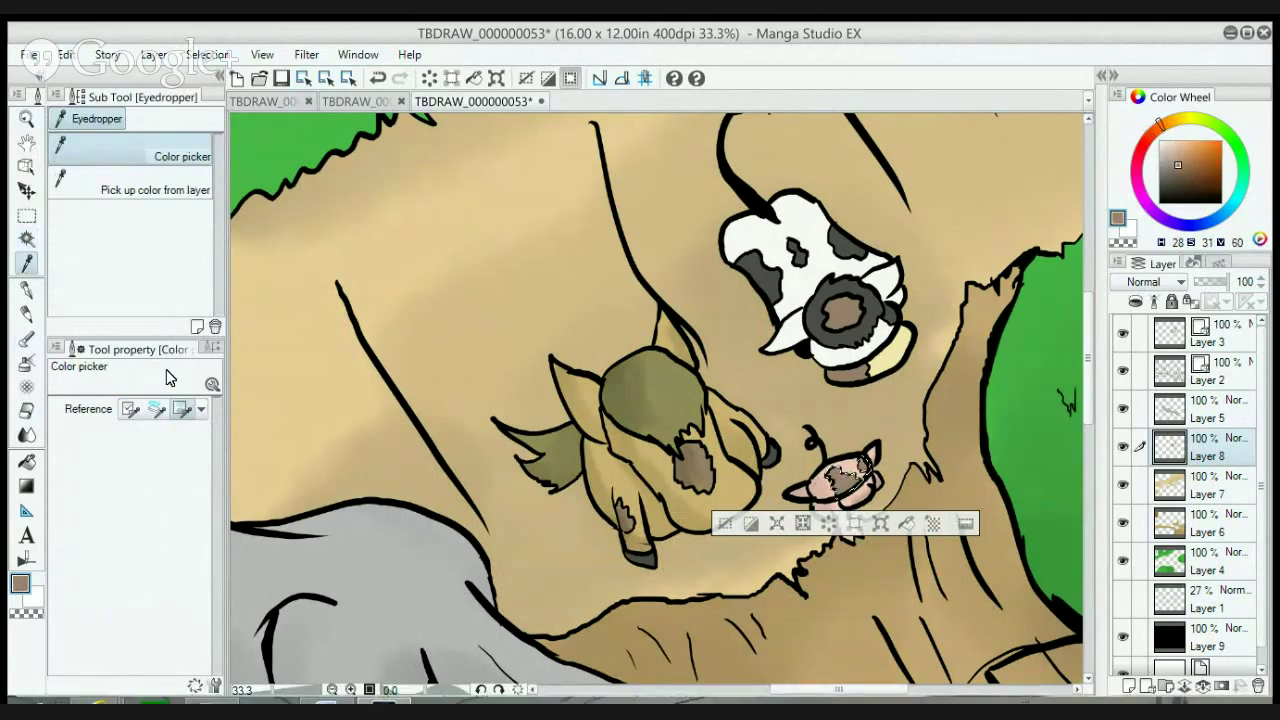
pyautogui.click(27, 338)
pyautogui.click(1177, 175)
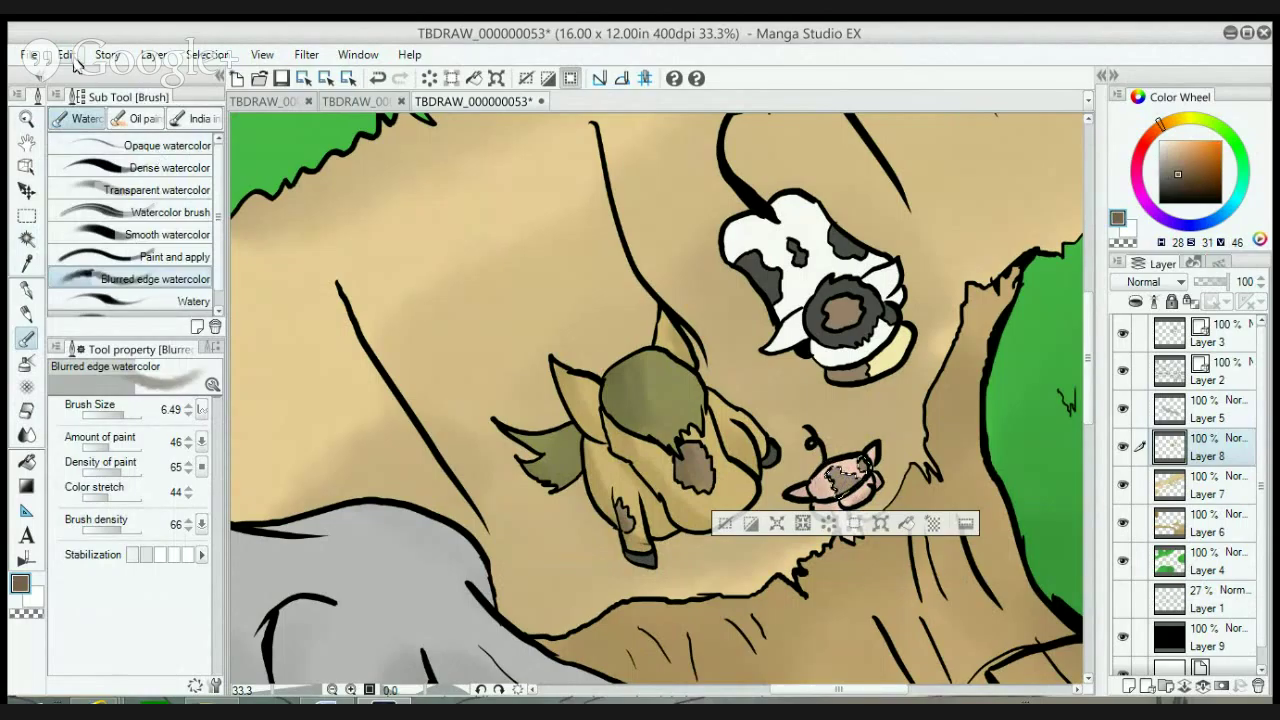
pyautogui.click(120, 416)
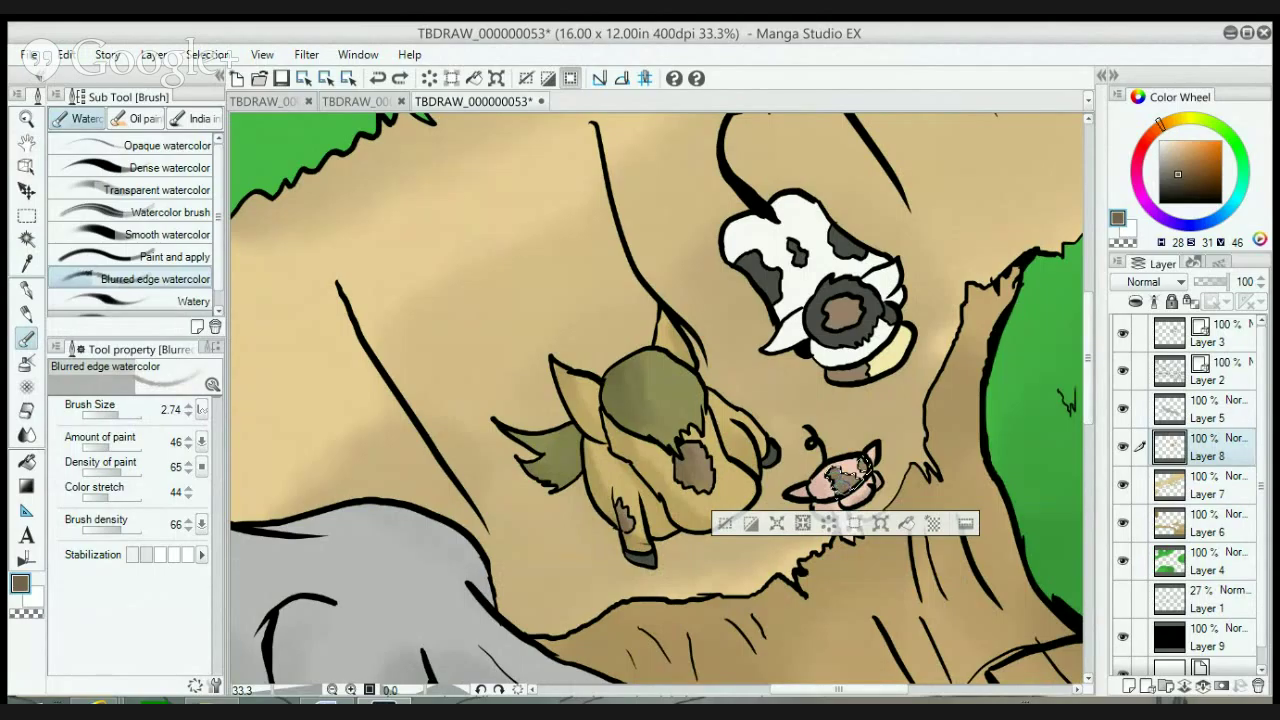
pyautogui.moveTo(866, 460); pyautogui.dragTo(876, 466)
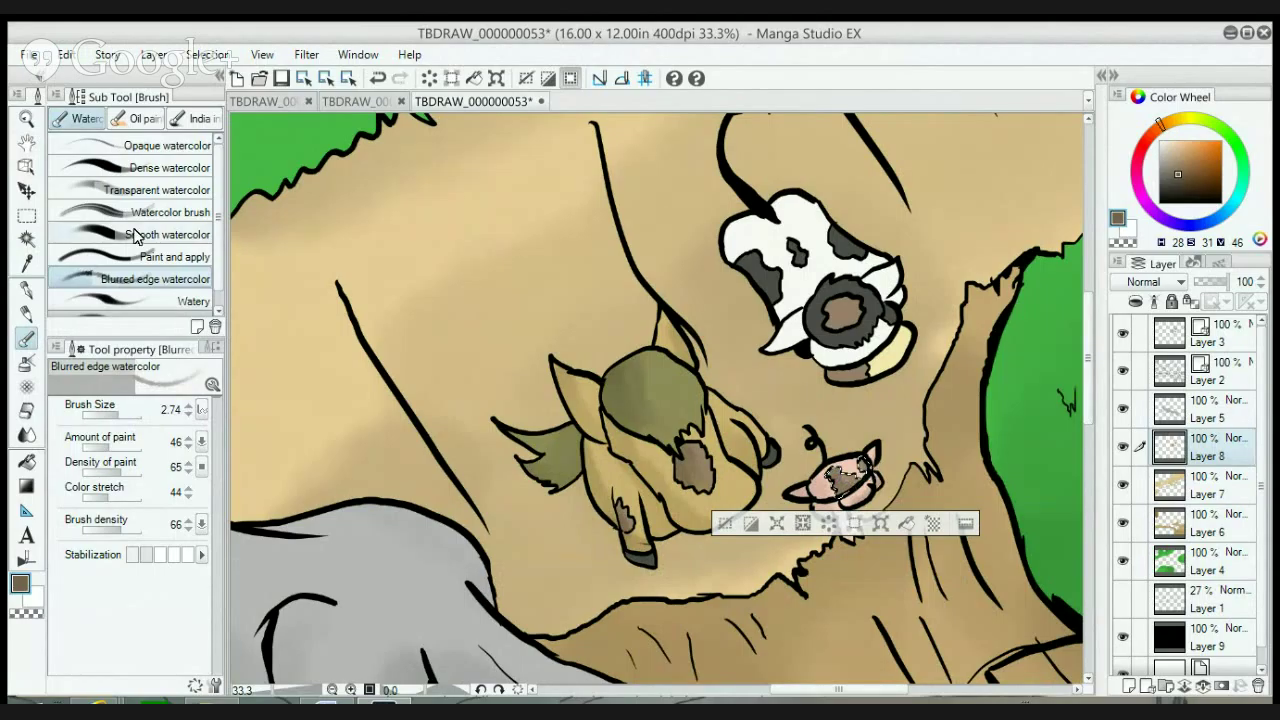
# - Select the cow's white areas and shade them in light grey, first V 82, then V 87, with the Blurred edge watercolor brush at size 7.50
pyautogui.click(26, 238)
pyautogui.click(775, 232)
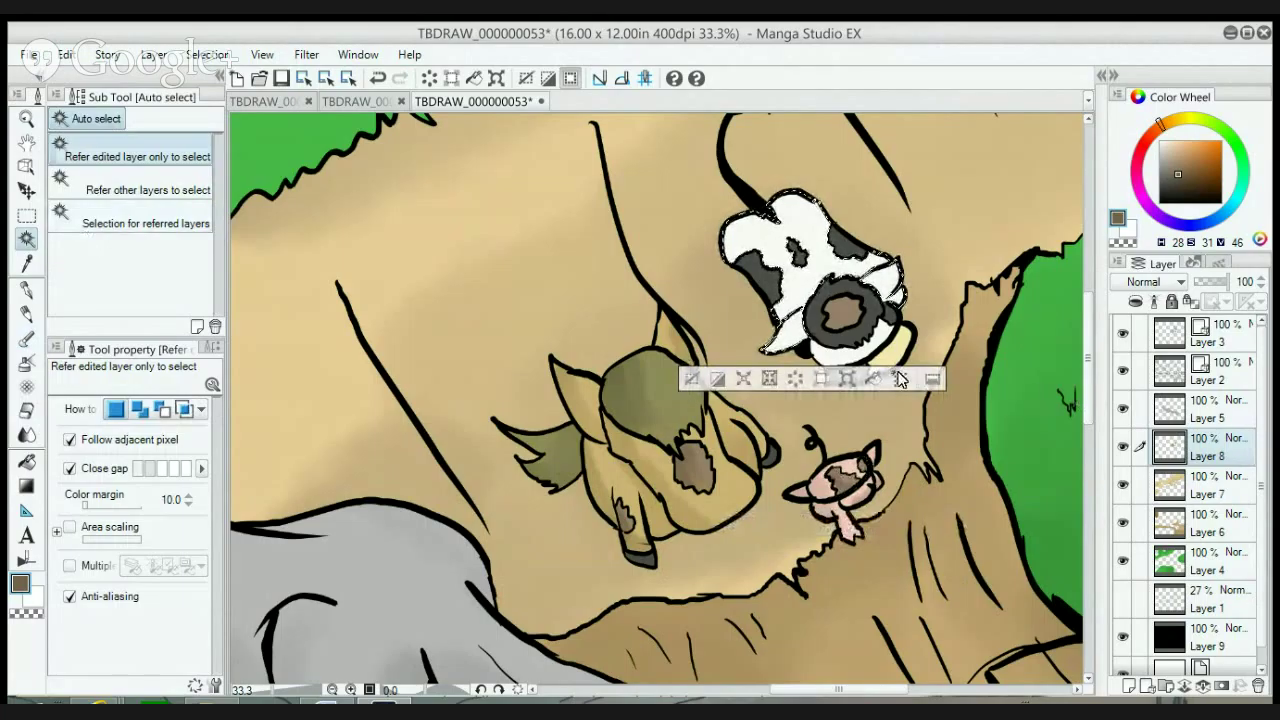
pyautogui.keyDown('shift'); pyautogui.click(843, 362); pyautogui.keyUp('shift')
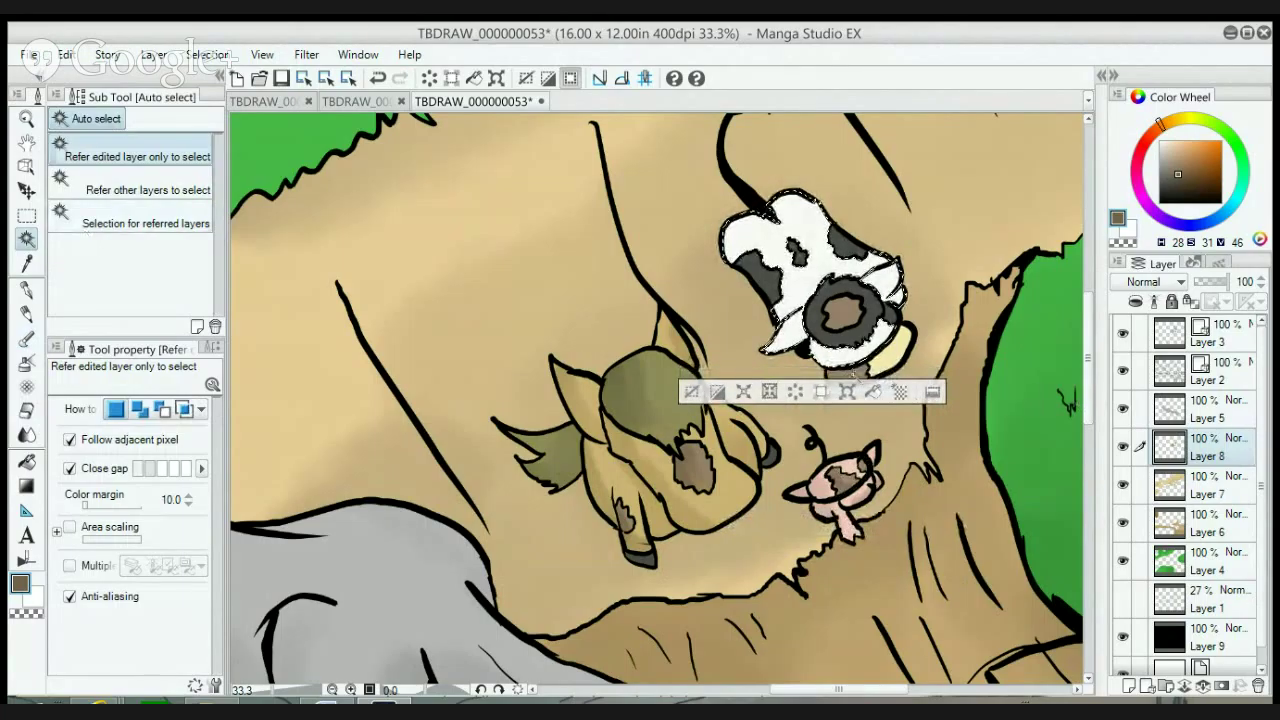
pyautogui.click(30, 264)
pyautogui.click(768, 228)
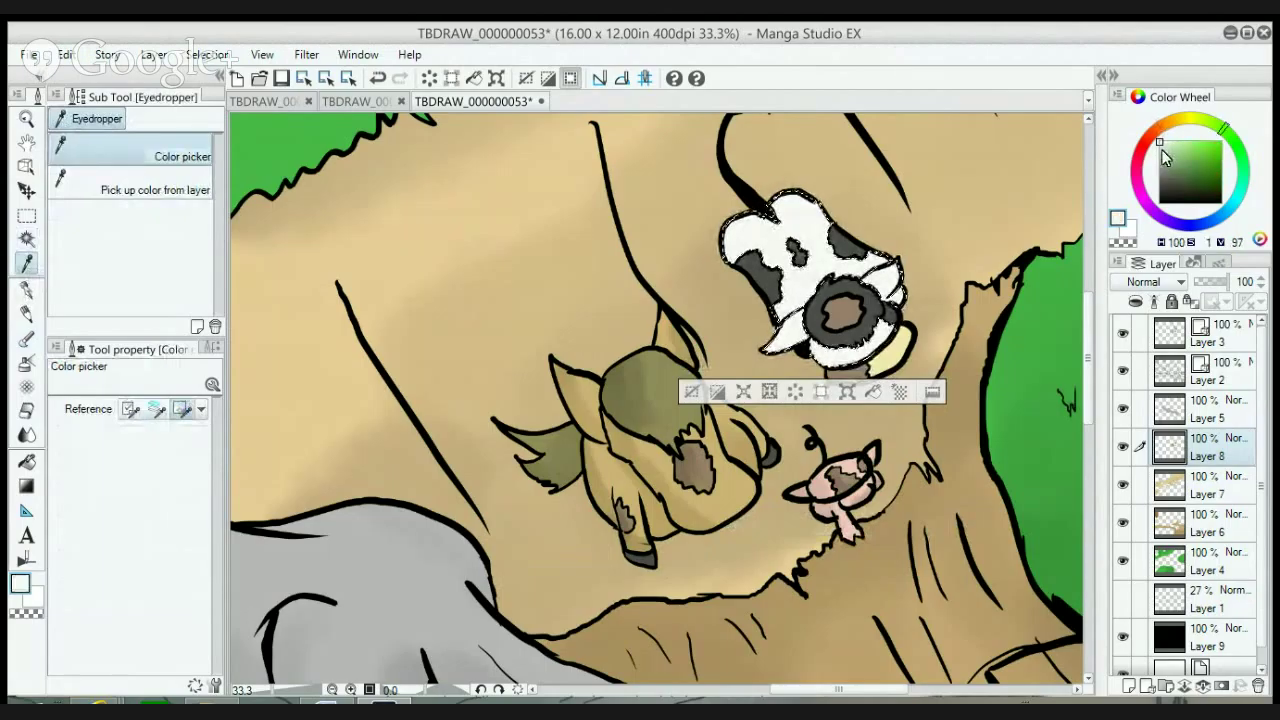
pyautogui.click(1159, 151)
pyautogui.click(27, 340)
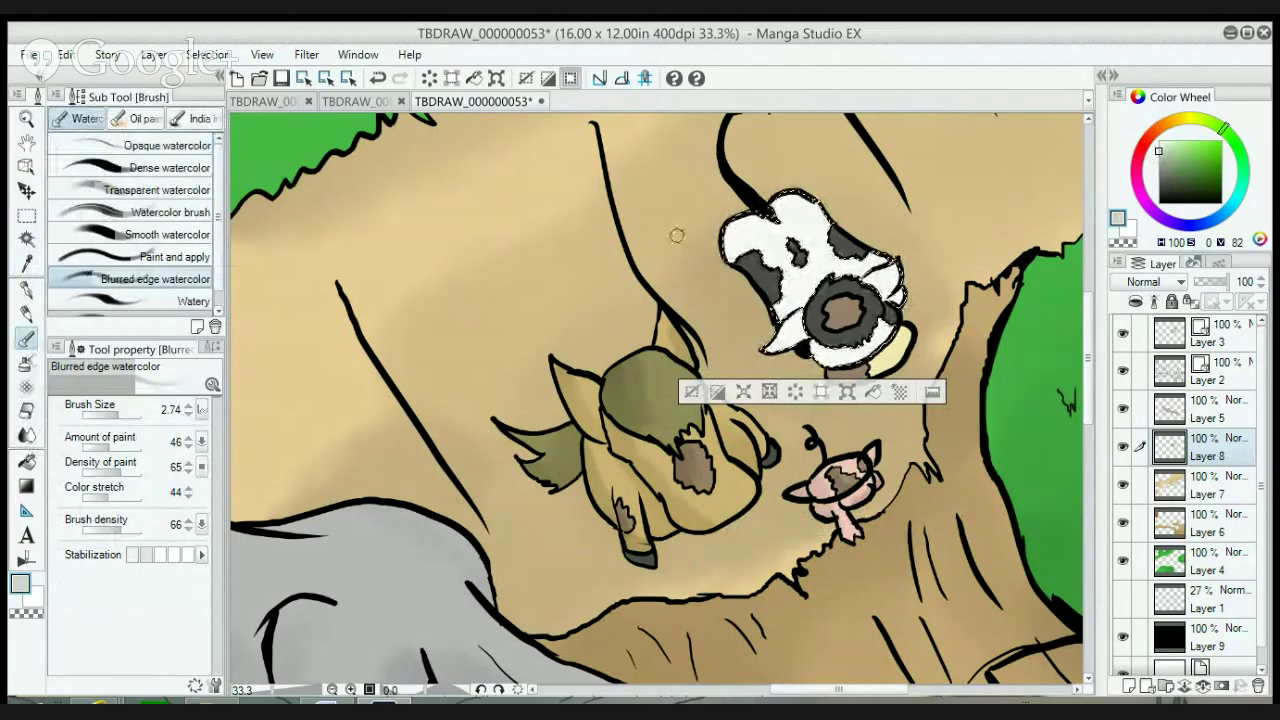
pyautogui.click(124, 415)
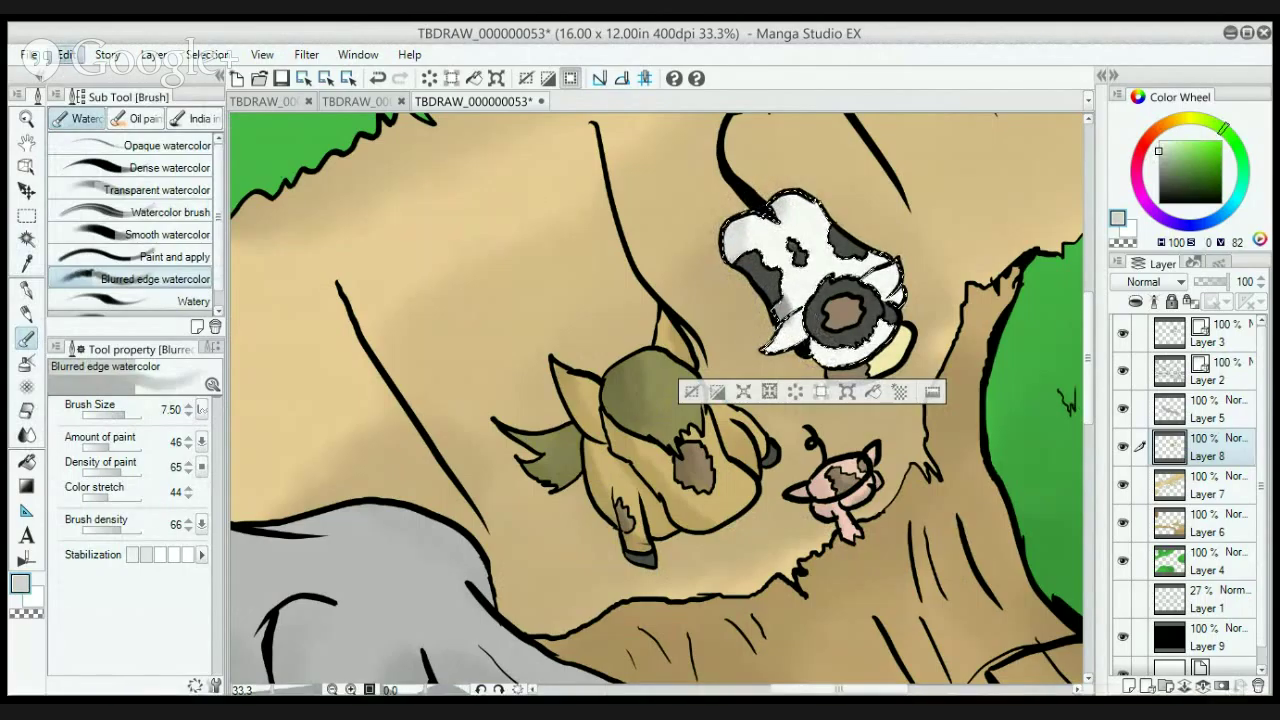
pyautogui.click(1160, 149)
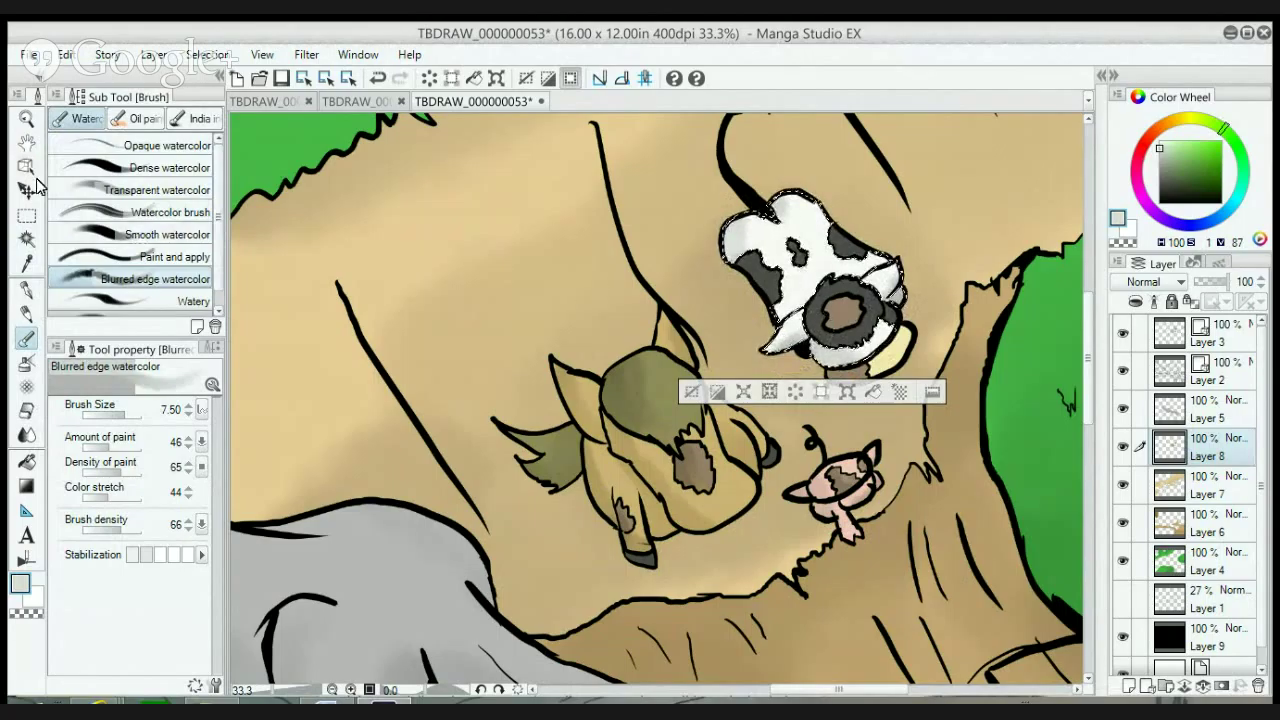
# - Select the cow's cream area and shade it in darker cream (H 49, S 26, V 84) with the Blurred edge watercolor brush at size 7.50
pyautogui.click(27, 263)
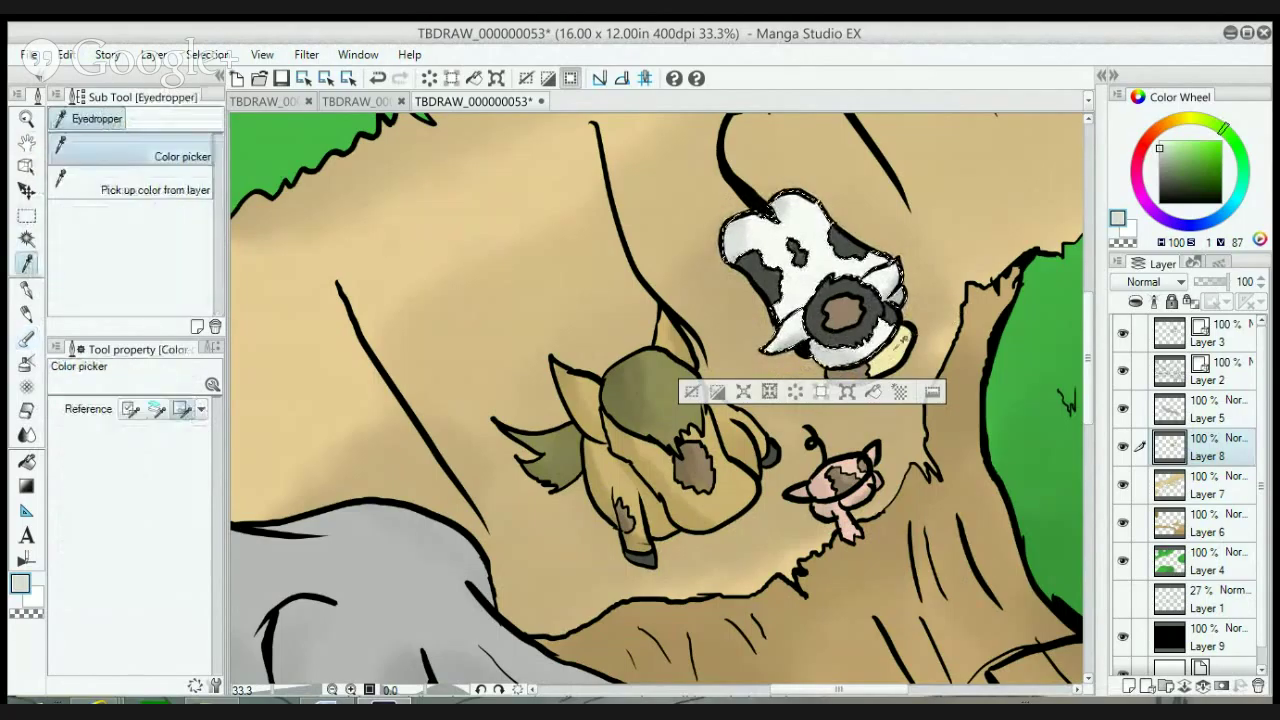
pyautogui.click(898, 342)
pyautogui.click(27, 239)
pyautogui.click(893, 349)
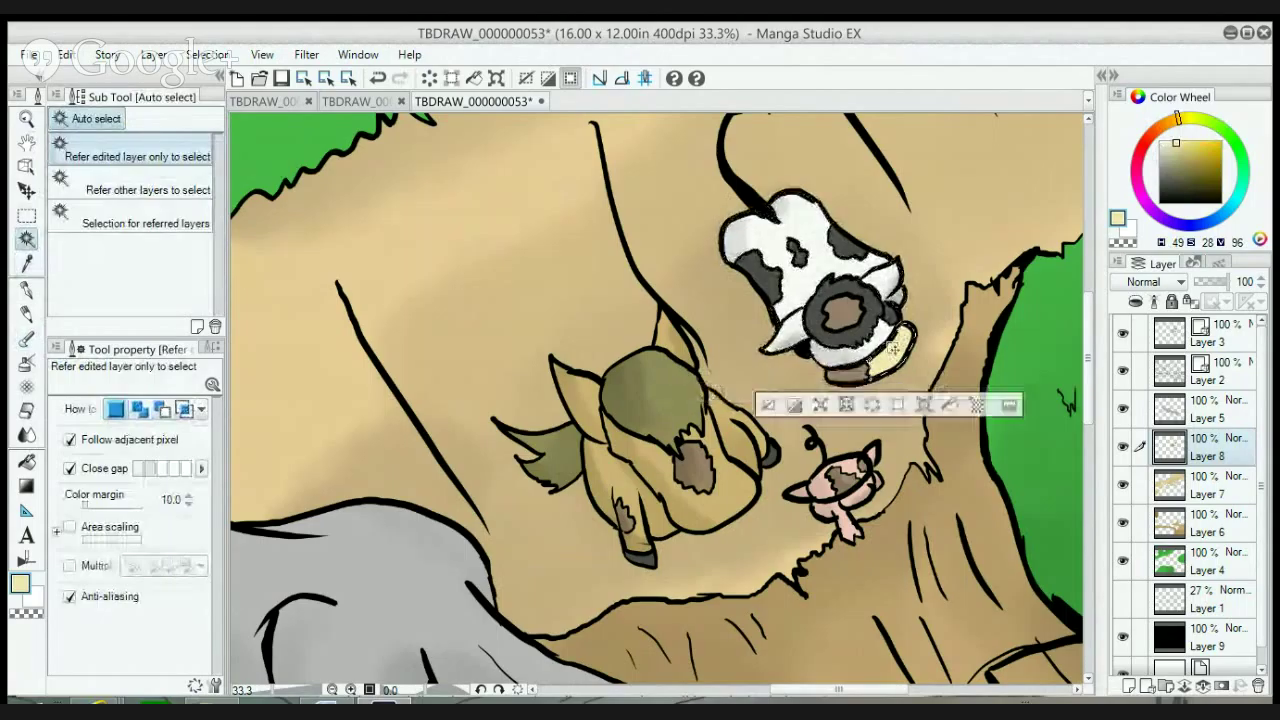
pyautogui.click(27, 263)
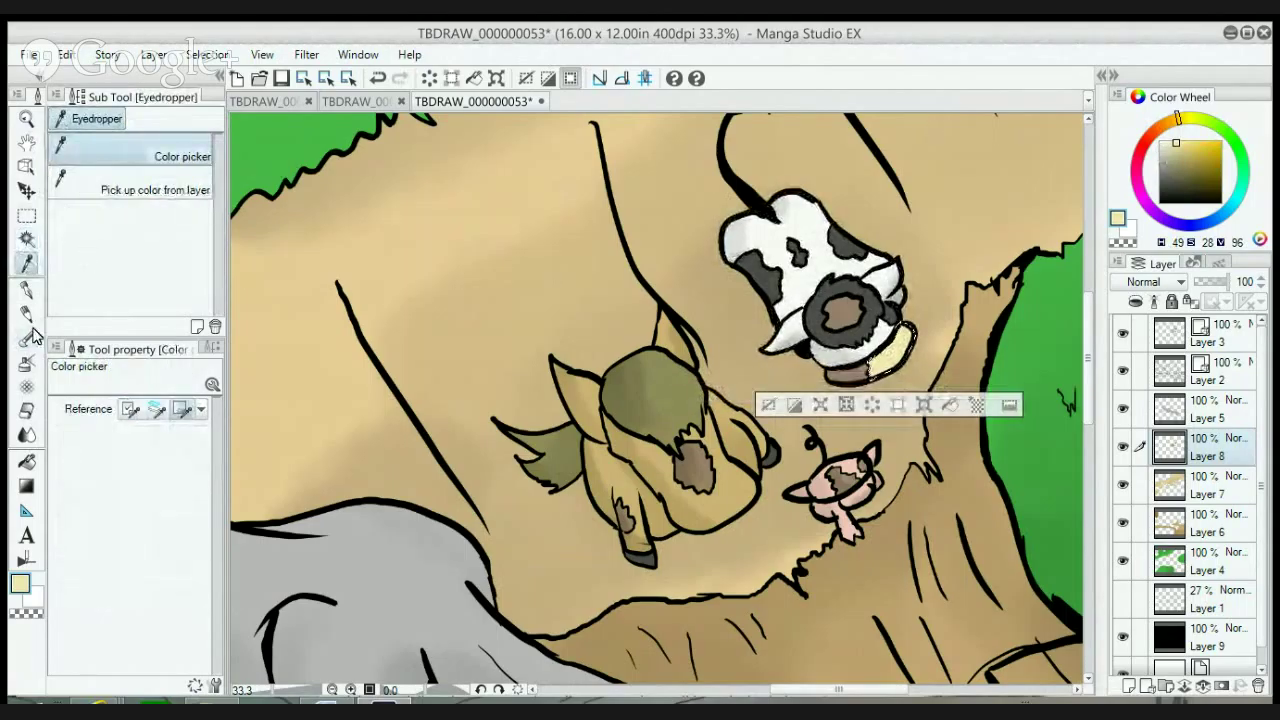
pyautogui.click(27, 338)
pyautogui.click(1175, 150)
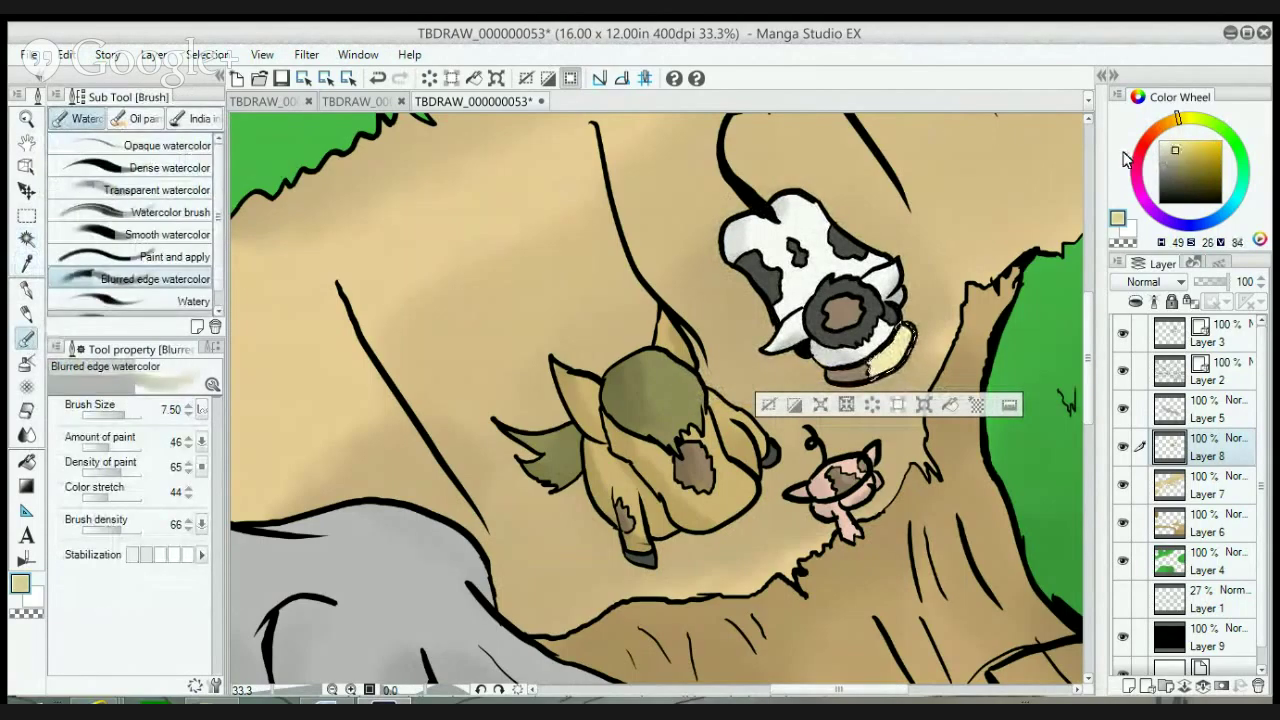
pyautogui.moveTo(858, 342)
pyautogui.mouseDown()
pyautogui.moveTo(889, 376)
pyautogui.moveTo(877, 361)
pyautogui.moveTo(905, 348)
pyautogui.moveTo(905, 361)
pyautogui.moveTo(867, 371)
pyautogui.moveTo(917, 346)
pyautogui.moveTo(903, 356)
pyautogui.moveTo(912, 326)
pyautogui.mouseUp()
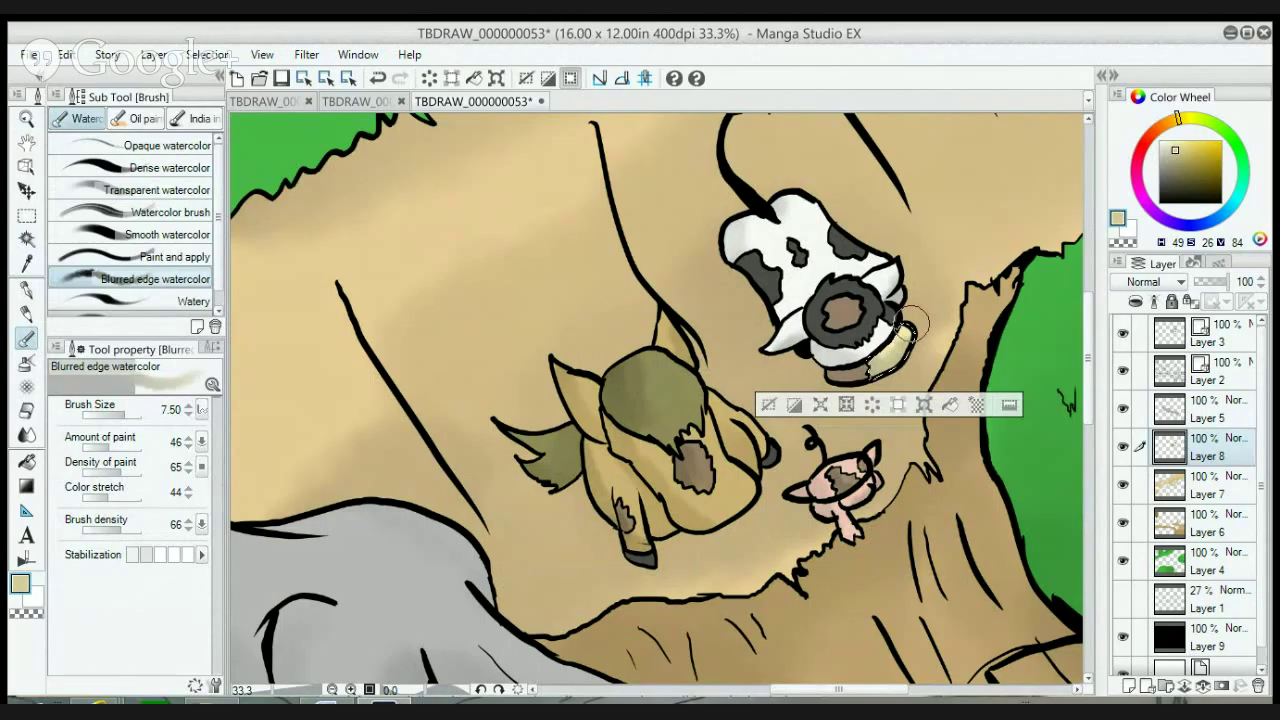
# - Select the cow's two brown areas and shade them in darker brown (H 27, S 29, V 46) with the Blurred edge watercolor brush at size 3.65
pyautogui.click(26, 238)
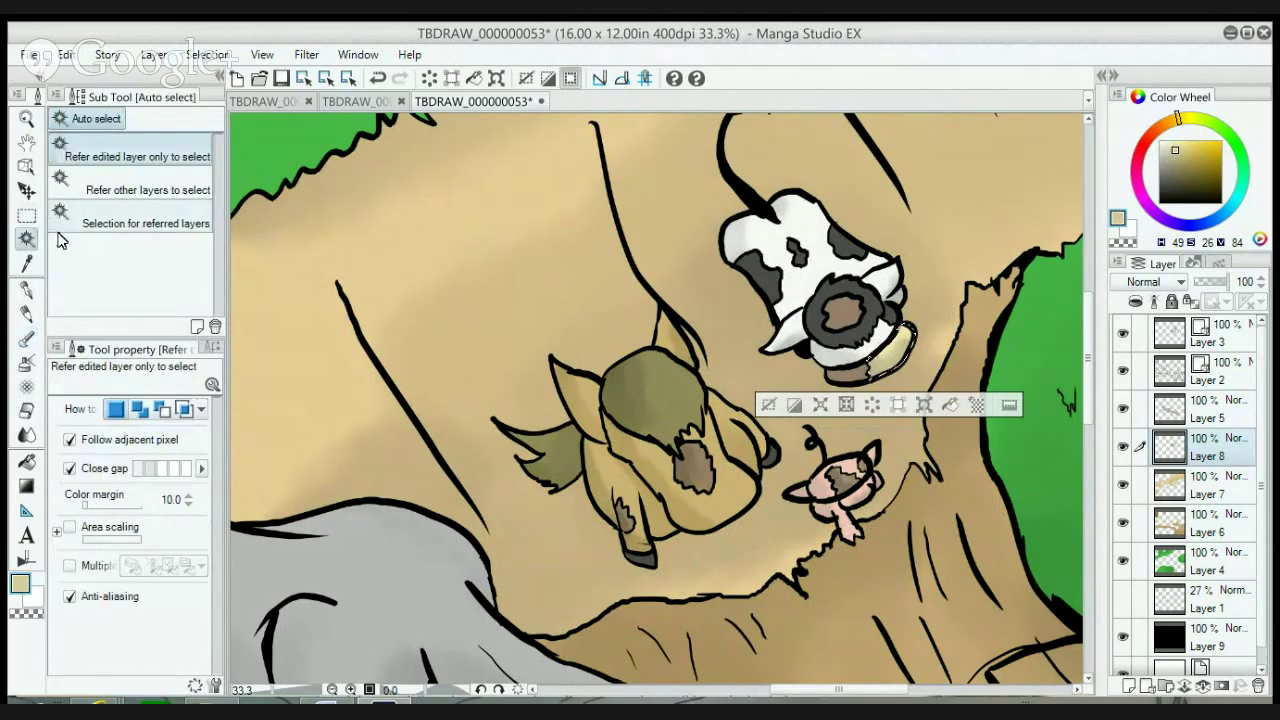
pyautogui.click(850, 374)
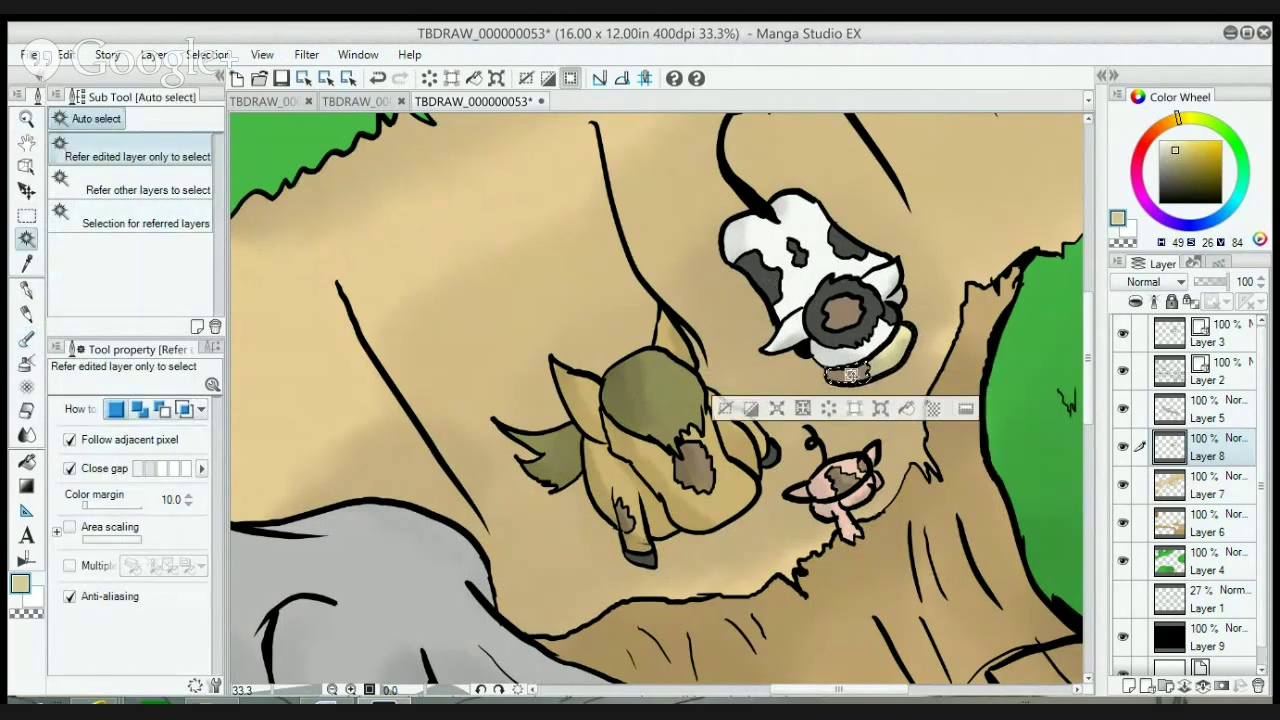
pyautogui.click(26, 264)
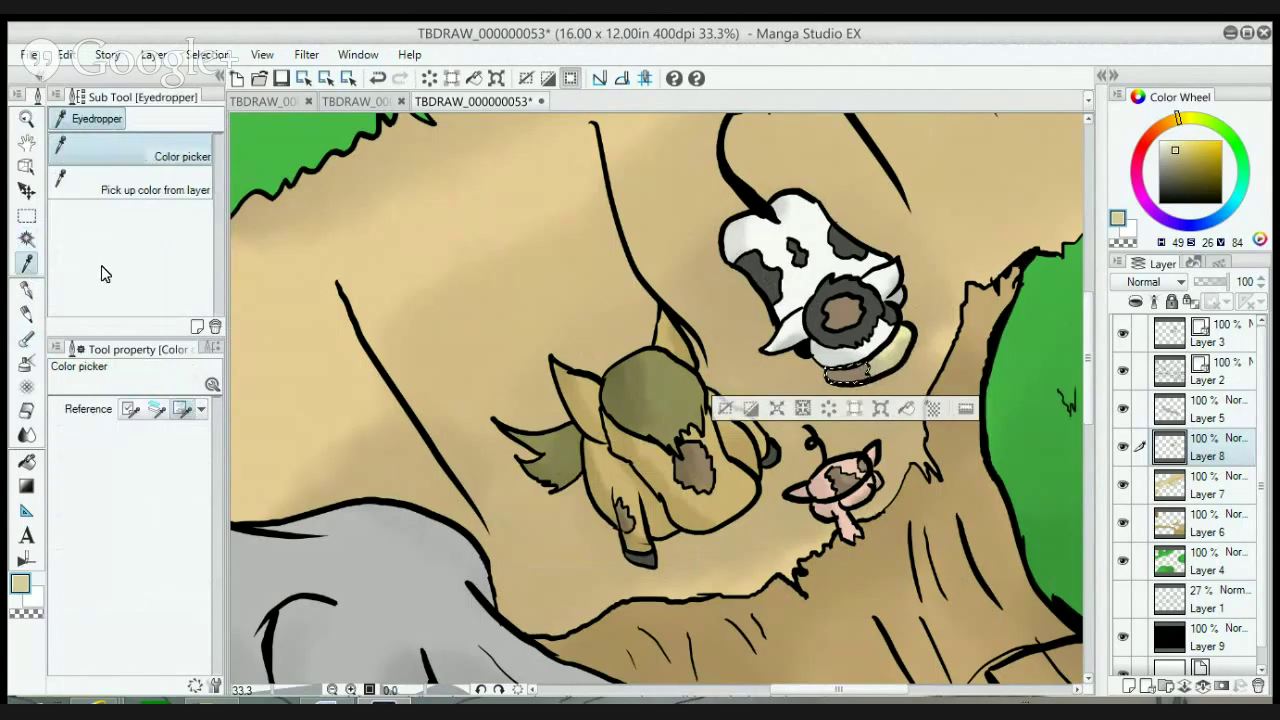
pyautogui.click(26, 238)
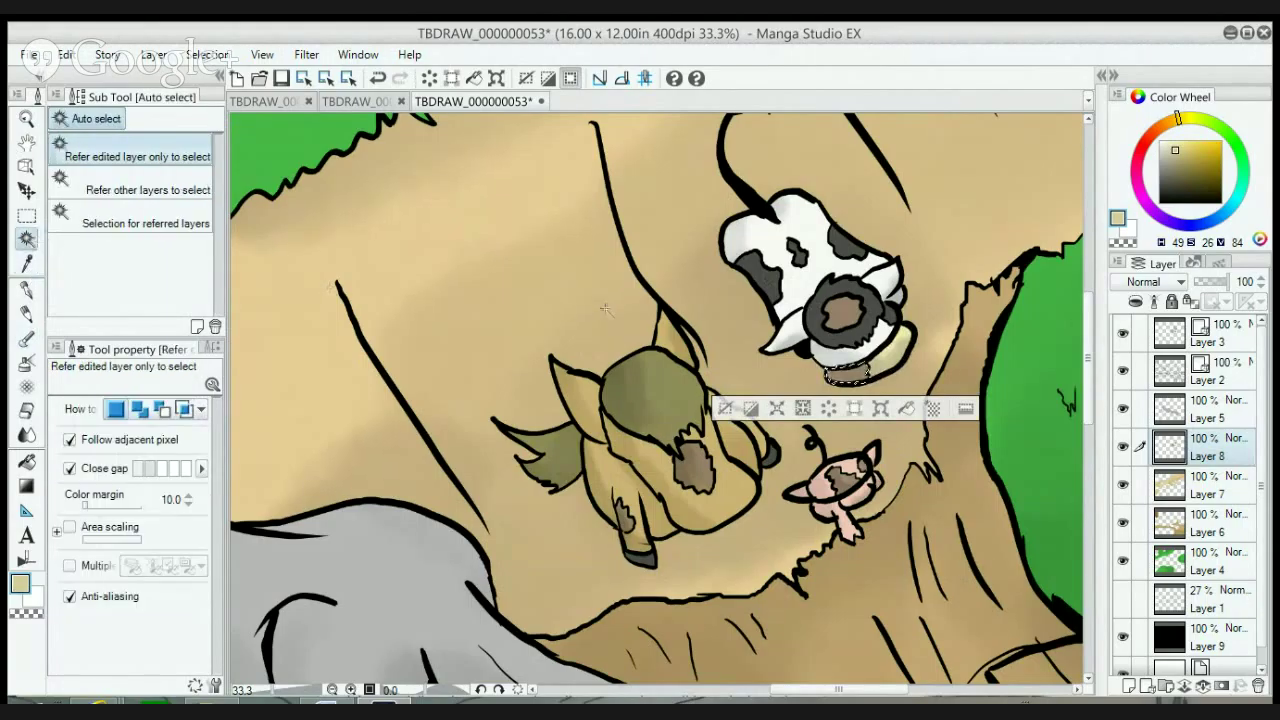
pyautogui.keyDown('shift'); pyautogui.click(850, 315); pyautogui.keyUp('shift')
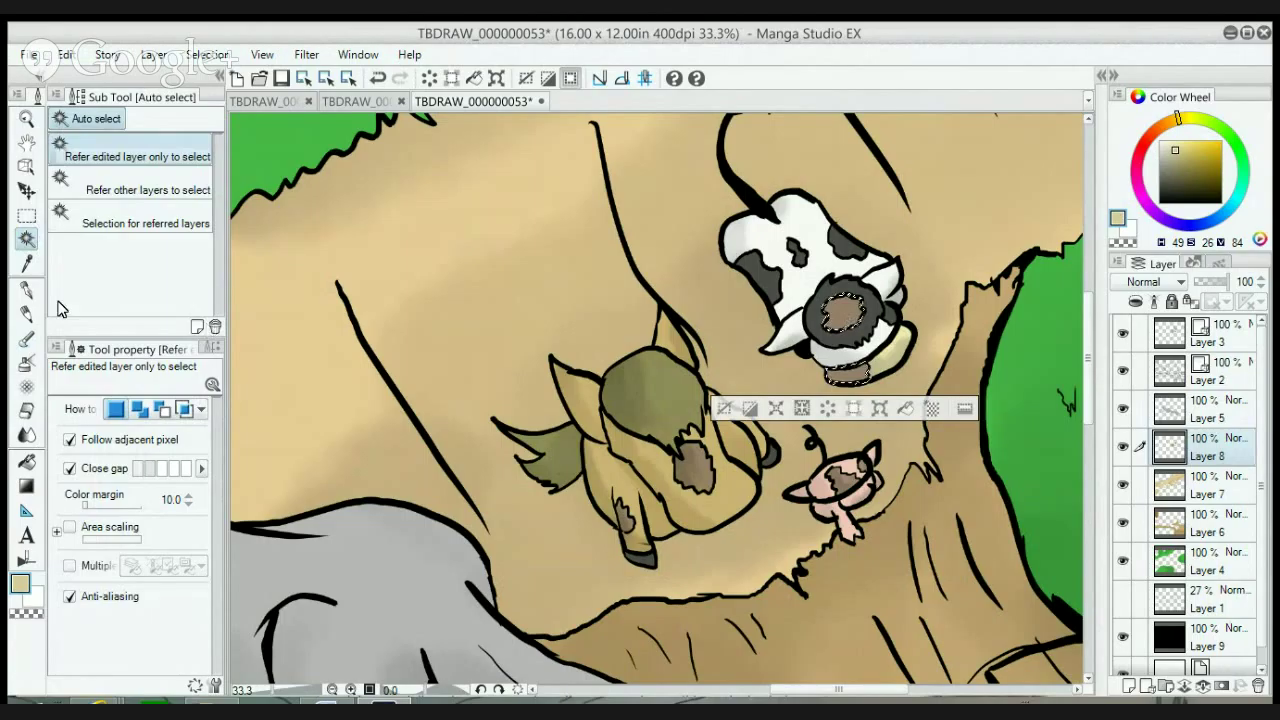
pyautogui.click(26, 264)
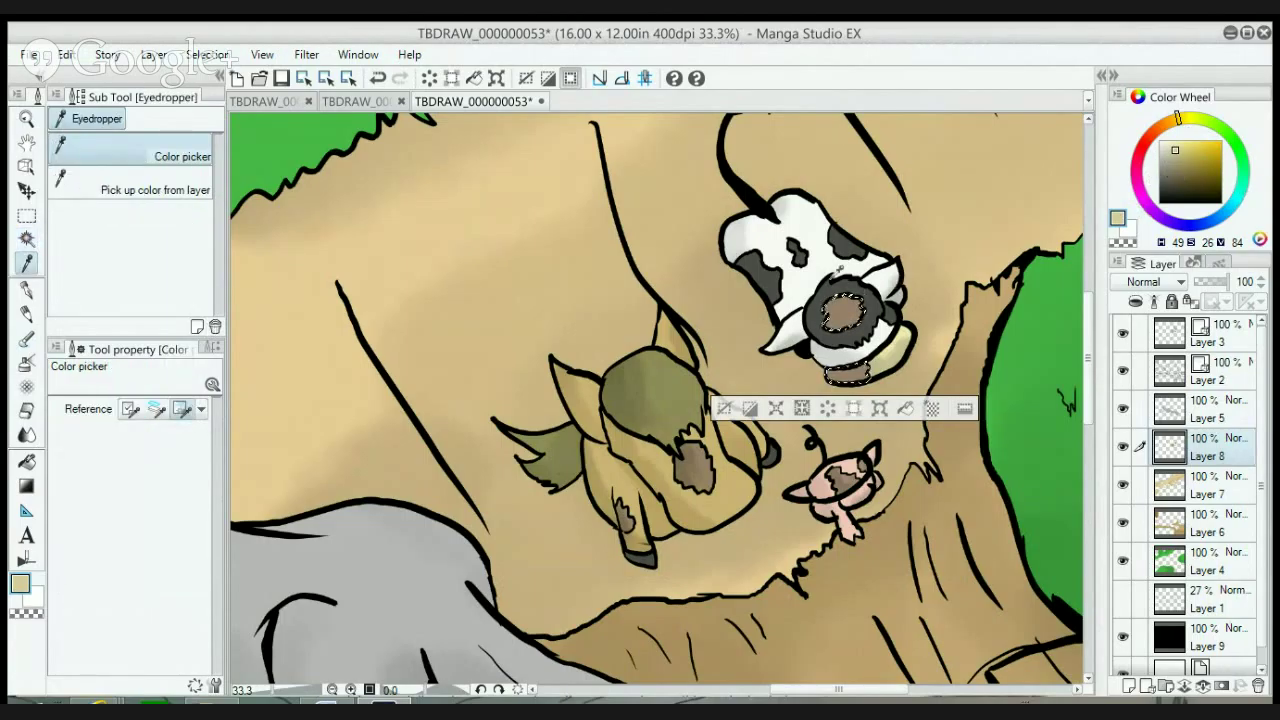
pyautogui.click(843, 313)
pyautogui.click(1176, 175)
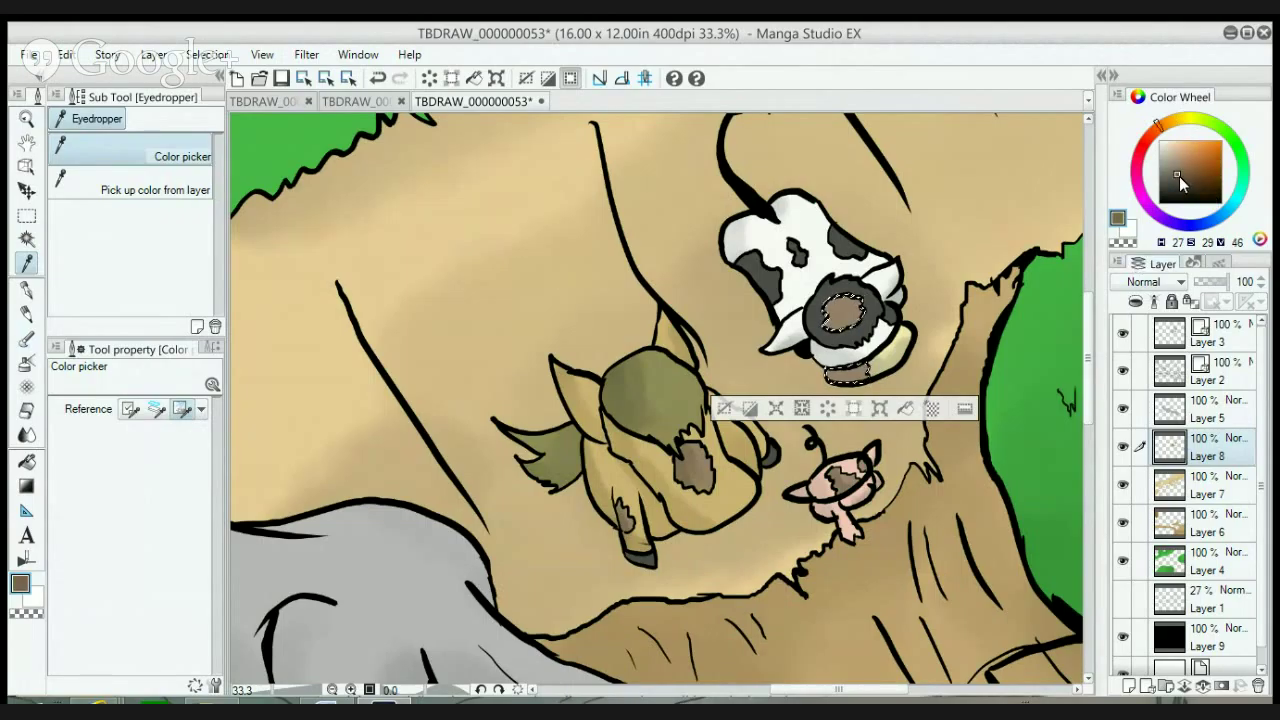
pyautogui.click(28, 340)
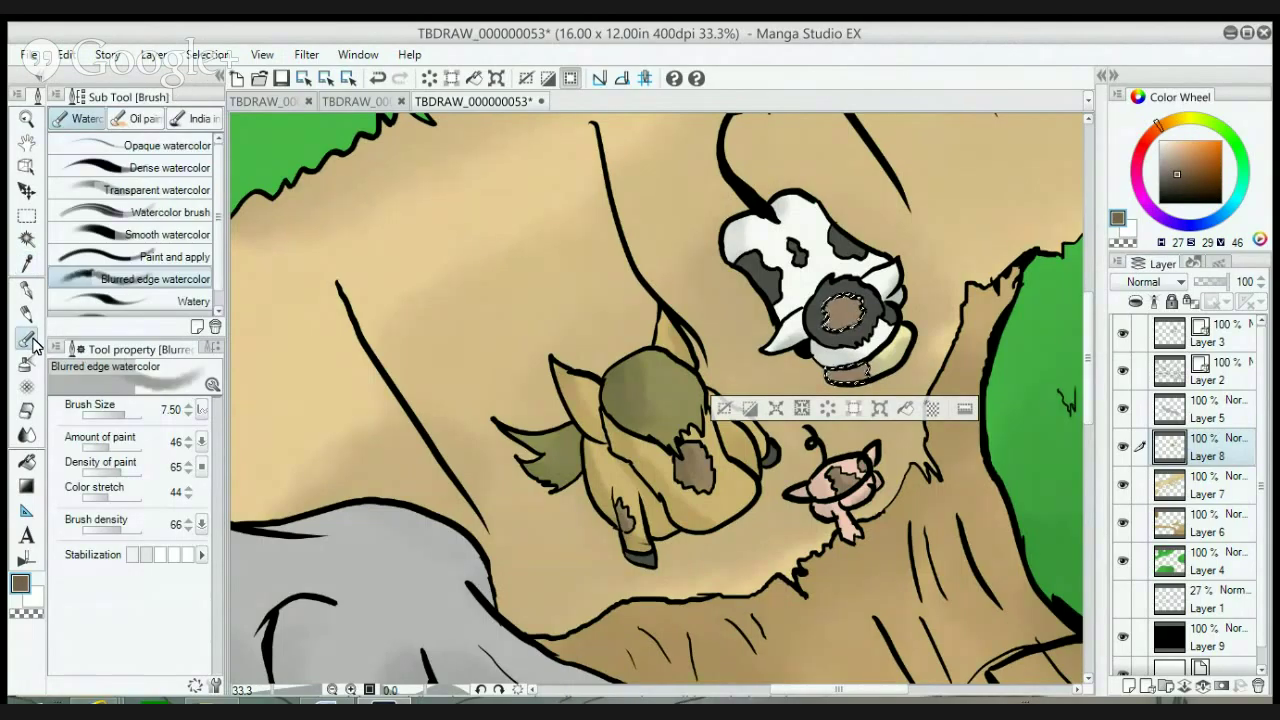
pyautogui.click(122, 410)
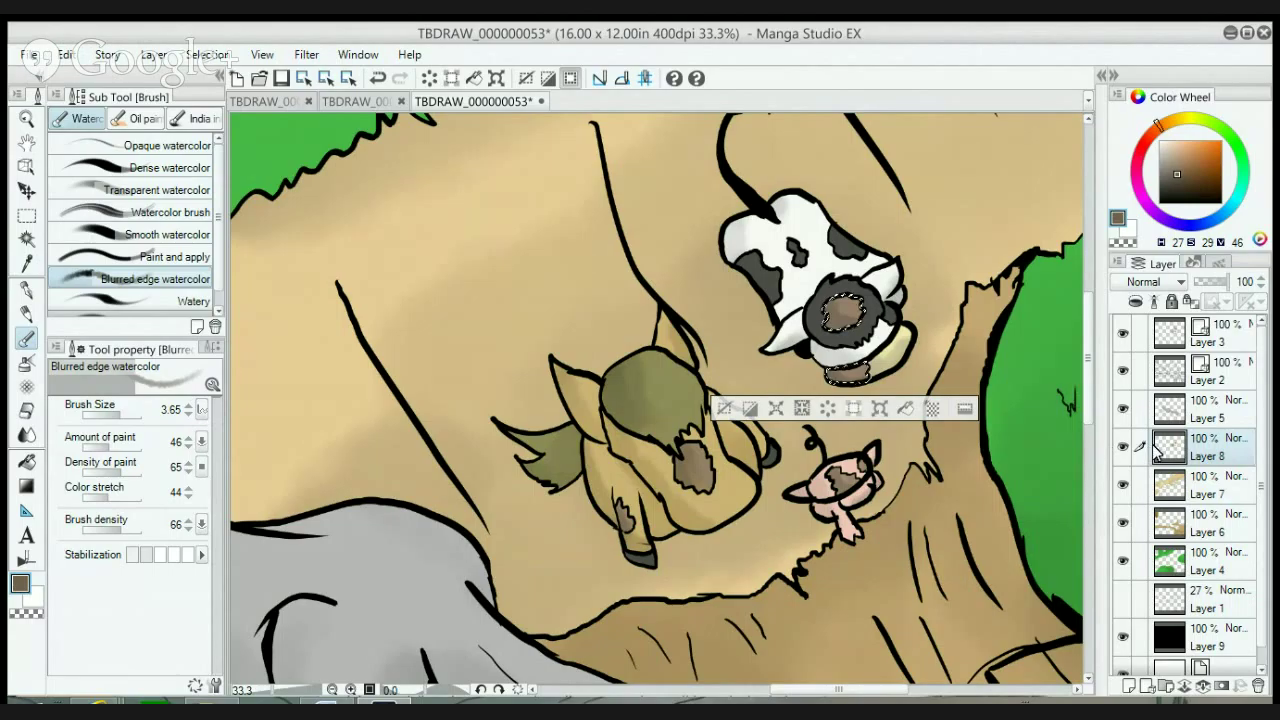
# - Deselect, paint the cow's tail in the sampled white with the Oil paint brush at size 2.05, and clean its edges with the Hard eraser
pyautogui.click(27, 262)
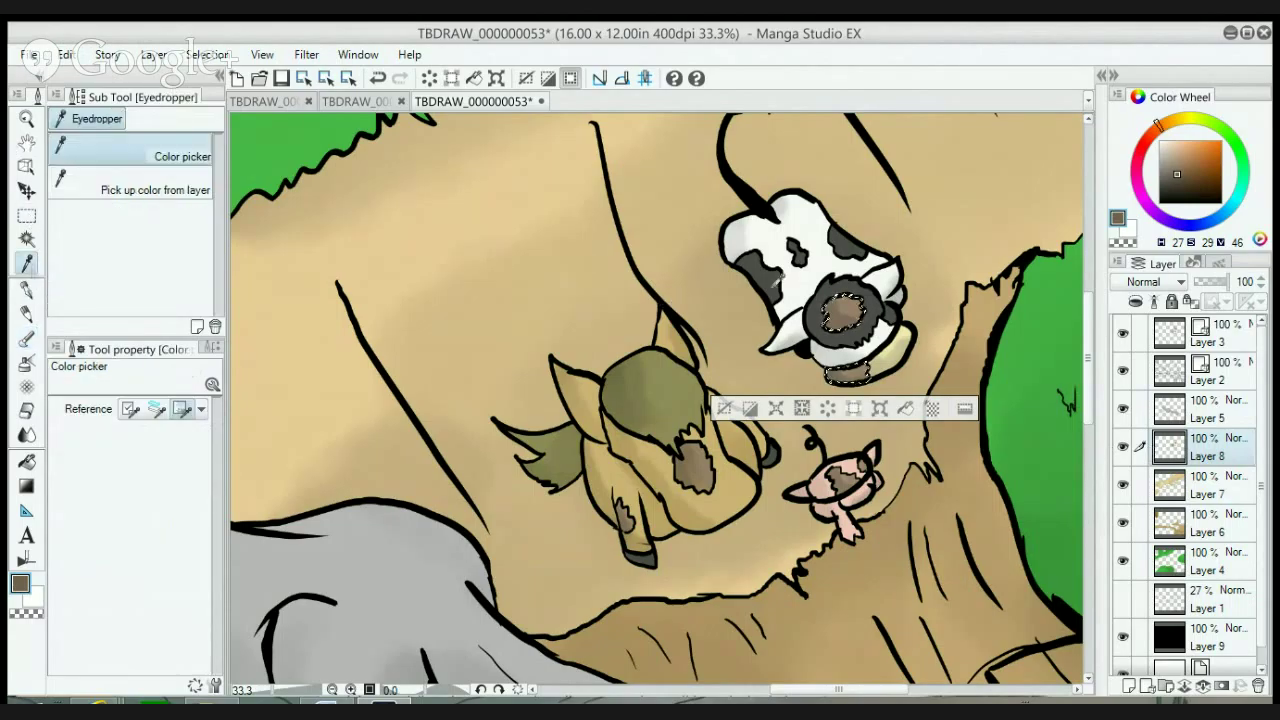
pyautogui.click(790, 282)
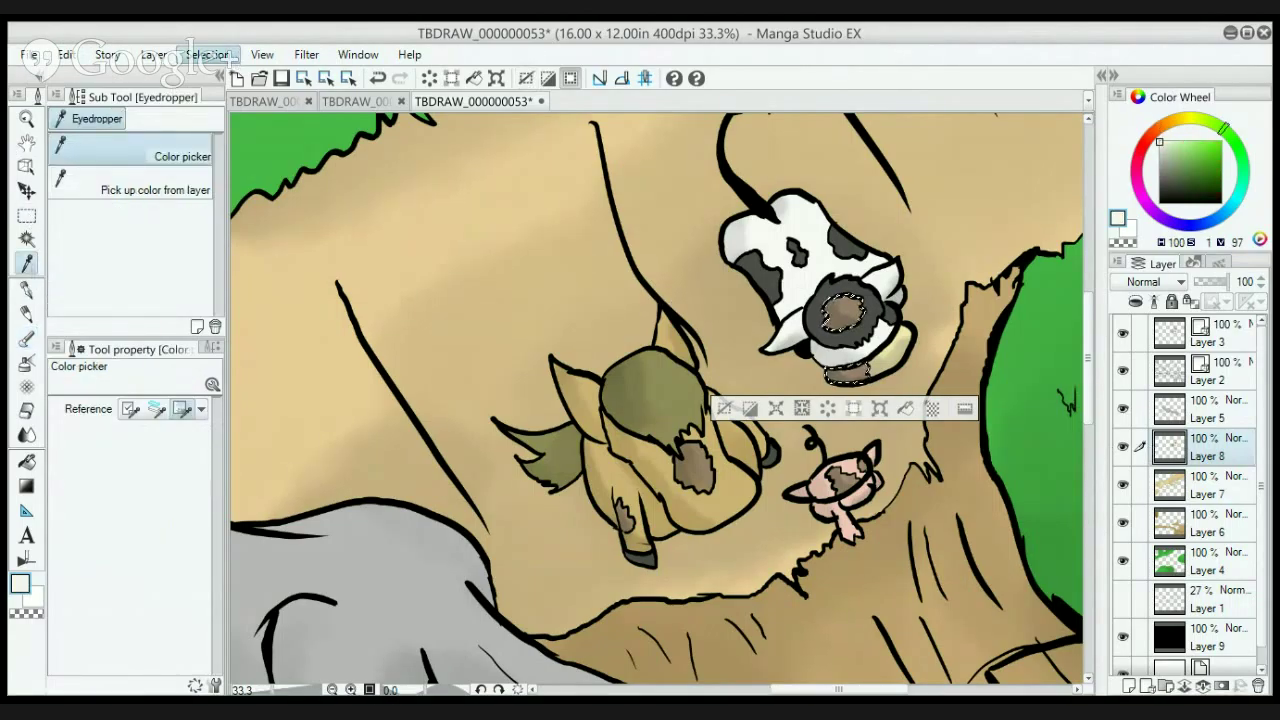
pyautogui.hotkey('ctrl', 'd')
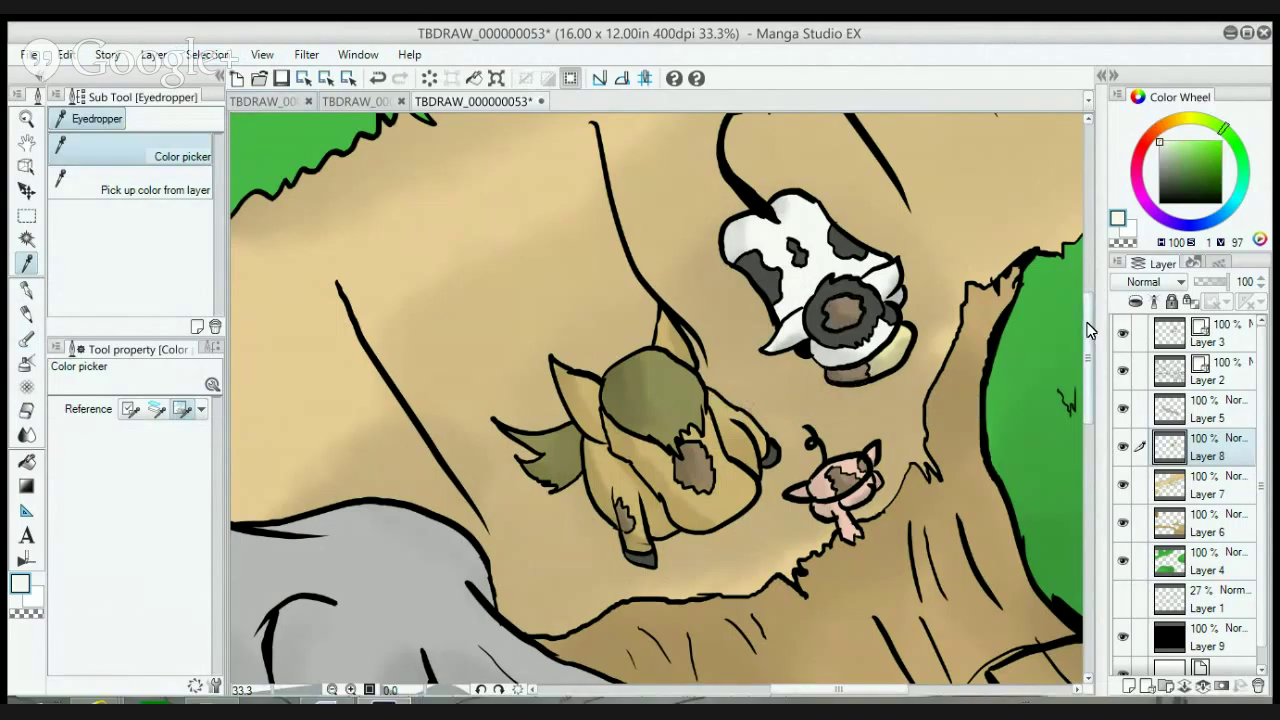
pyautogui.moveTo(1090, 325); pyautogui.dragTo(1083, 295)
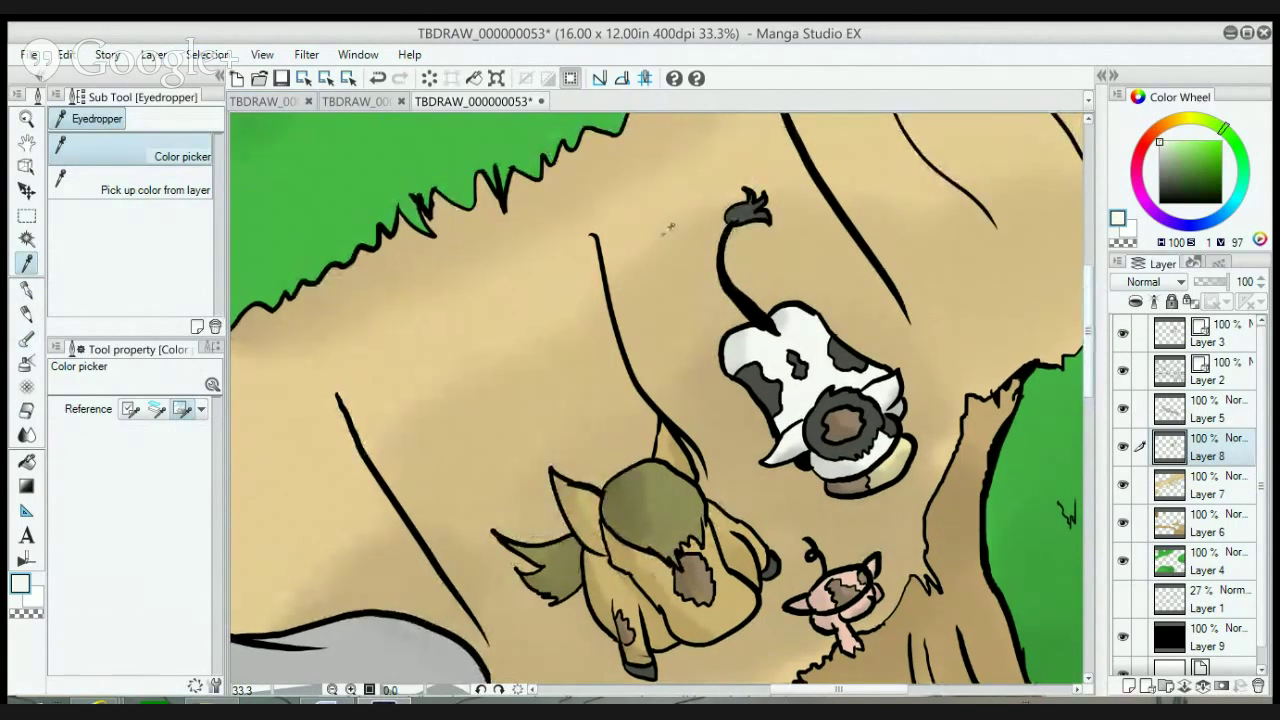
pyautogui.click(27, 337)
pyautogui.click(140, 118)
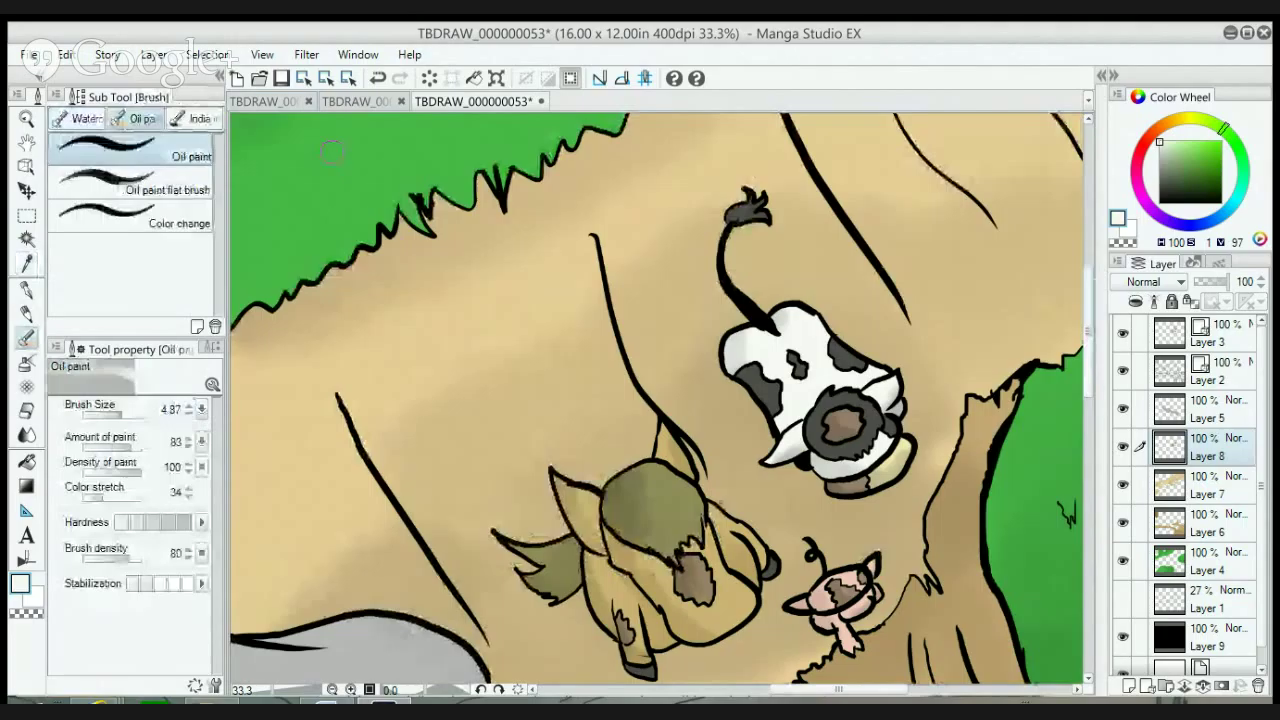
pyautogui.click(116, 414)
pyautogui.moveTo(727, 229)
pyautogui.mouseDown()
pyautogui.moveTo(727, 288)
pyautogui.moveTo(759, 322)
pyautogui.mouseUp()
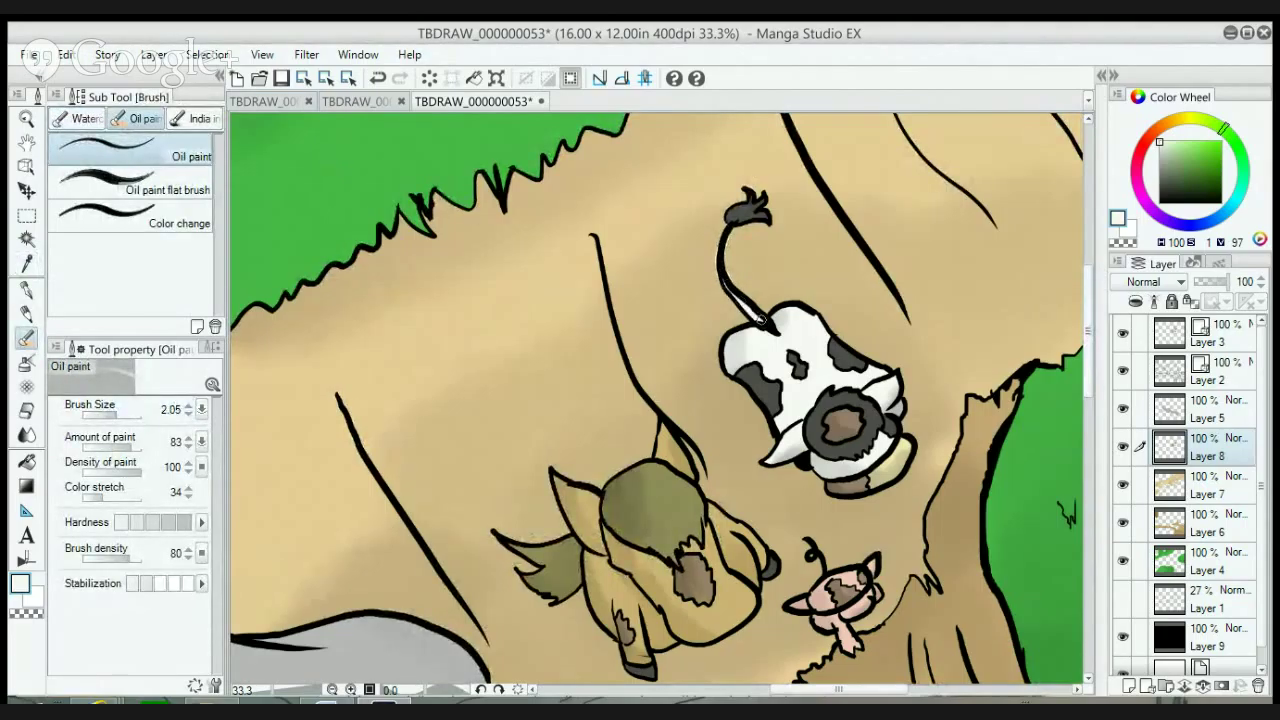
pyautogui.click(27, 410)
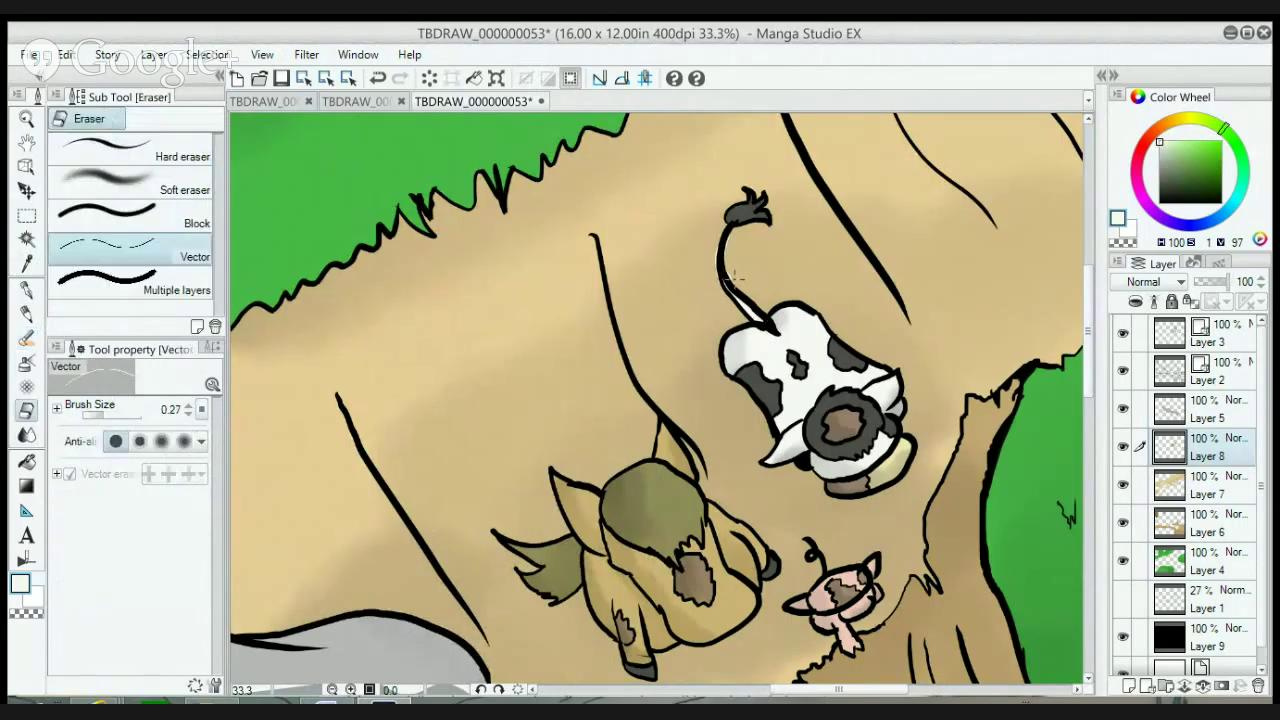
pyautogui.click(120, 150)
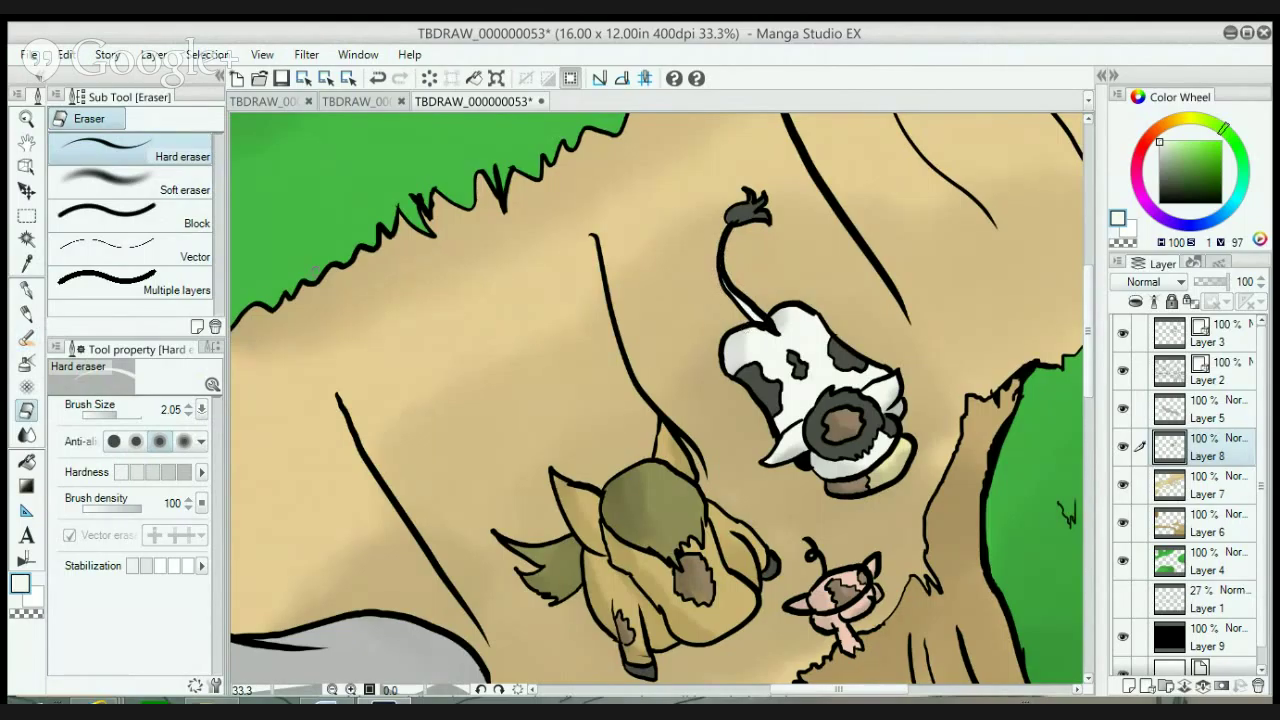
# - Shade the cow's dark grey patches in darker grey (H 40, S 4, V 21) with the Blurred edge watercolor brush at size 2.37
pyautogui.click(26, 263)
pyautogui.click(752, 200)
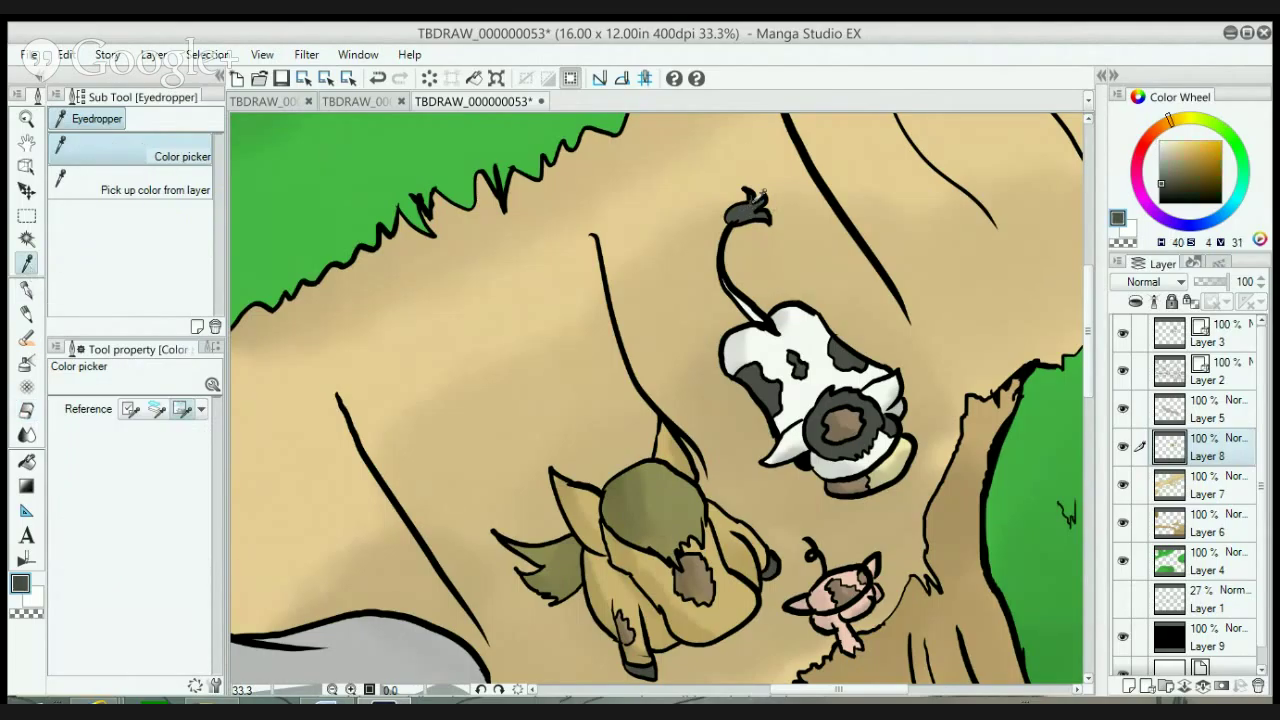
pyautogui.click(1160, 190)
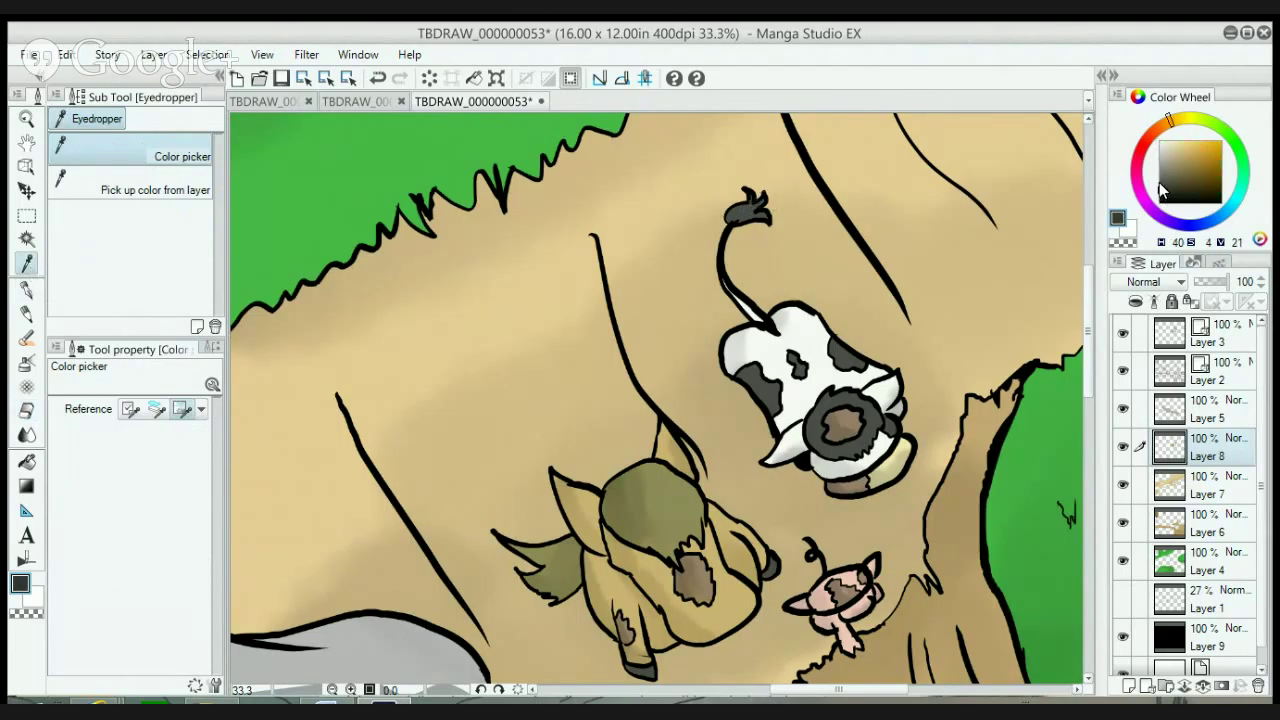
pyautogui.click(26, 239)
pyautogui.click(26, 337)
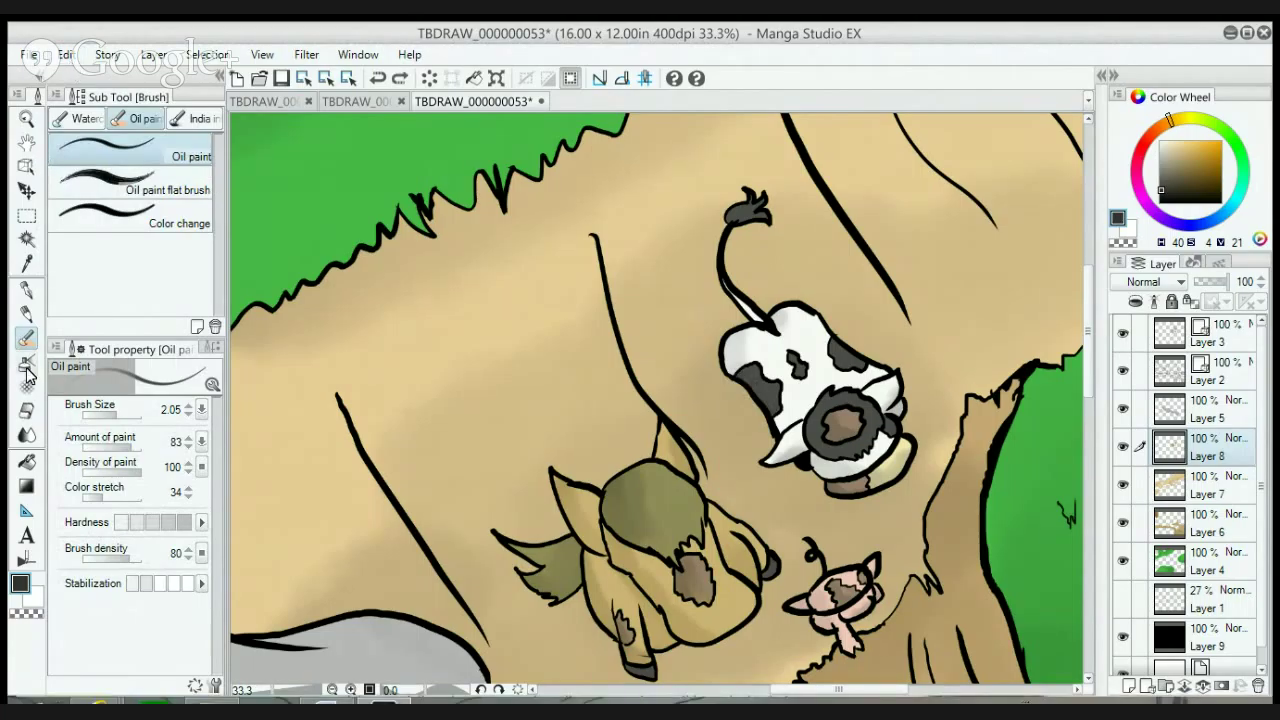
pyautogui.click(88, 119)
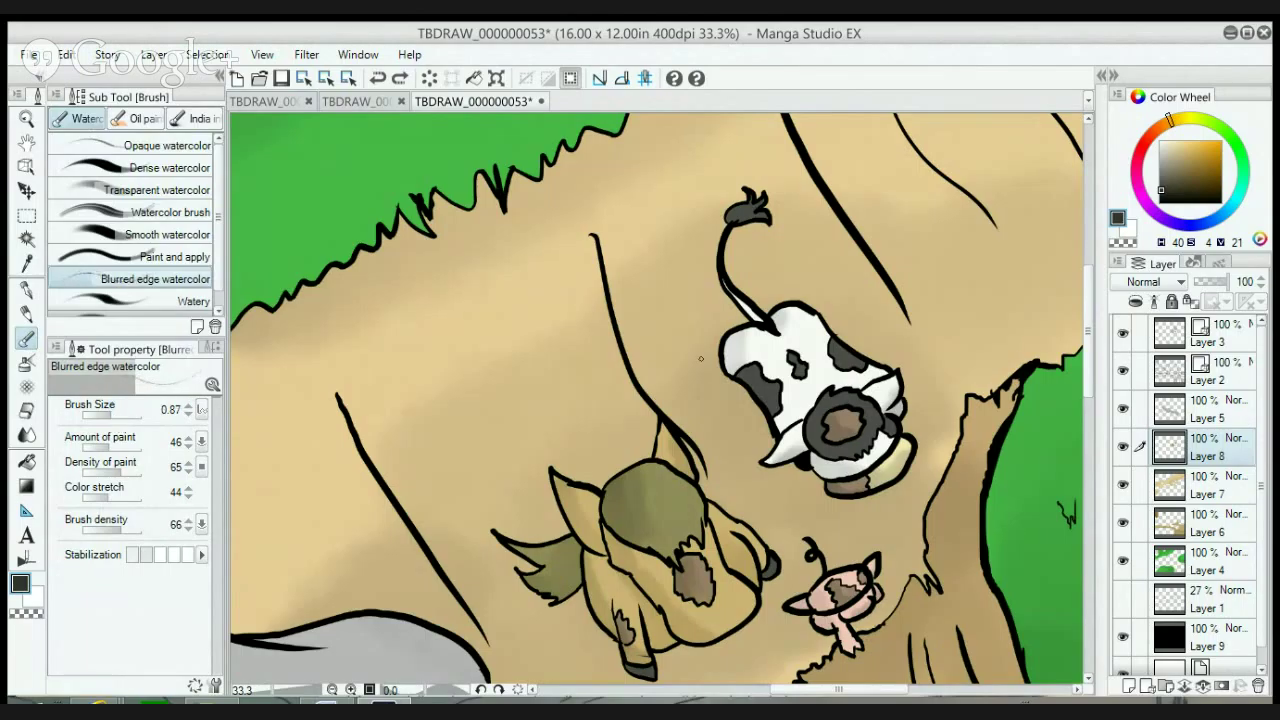
pyautogui.click(113, 415)
pyautogui.moveTo(737, 373); pyautogui.dragTo(748, 383)
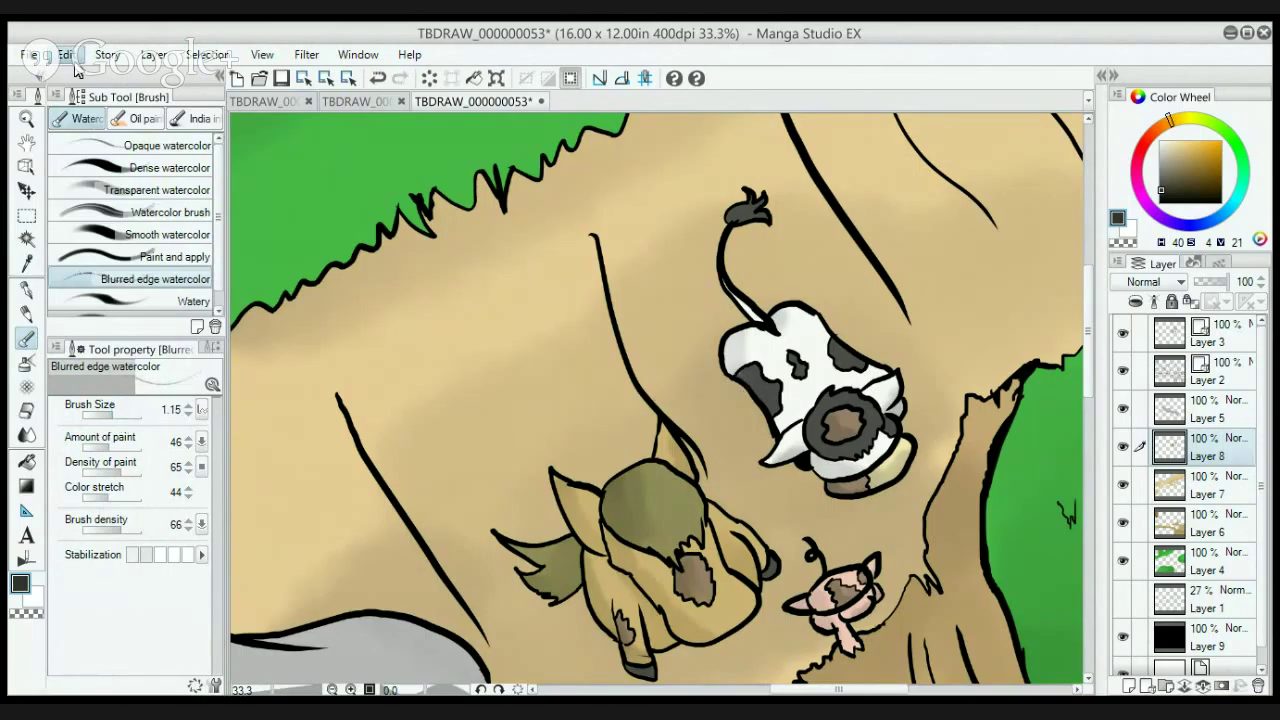
pyautogui.hotkey('ctrl', 'z')
pyautogui.click(117, 415)
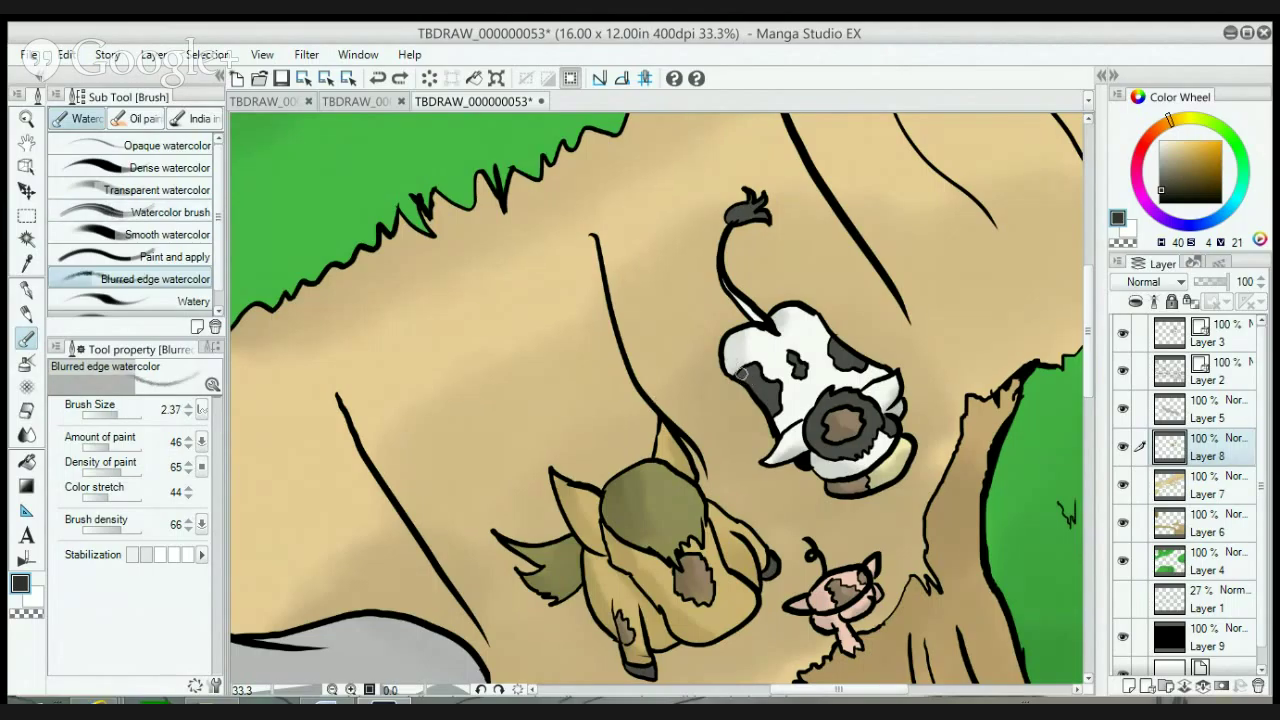
pyautogui.moveTo(745, 377); pyautogui.dragTo(771, 411)
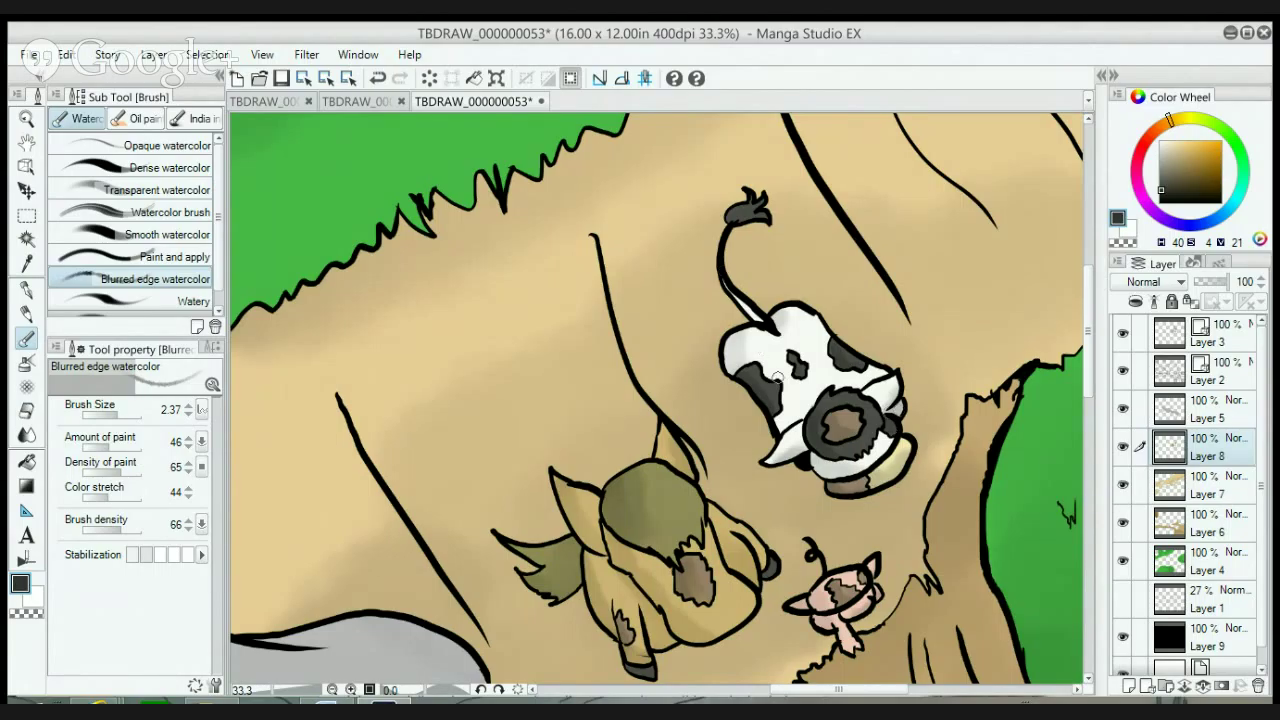
# - Check the whole picture and save the drawing
pyautogui.click(332, 690)
pyautogui.click(332, 690)
pyautogui.click(332, 690)
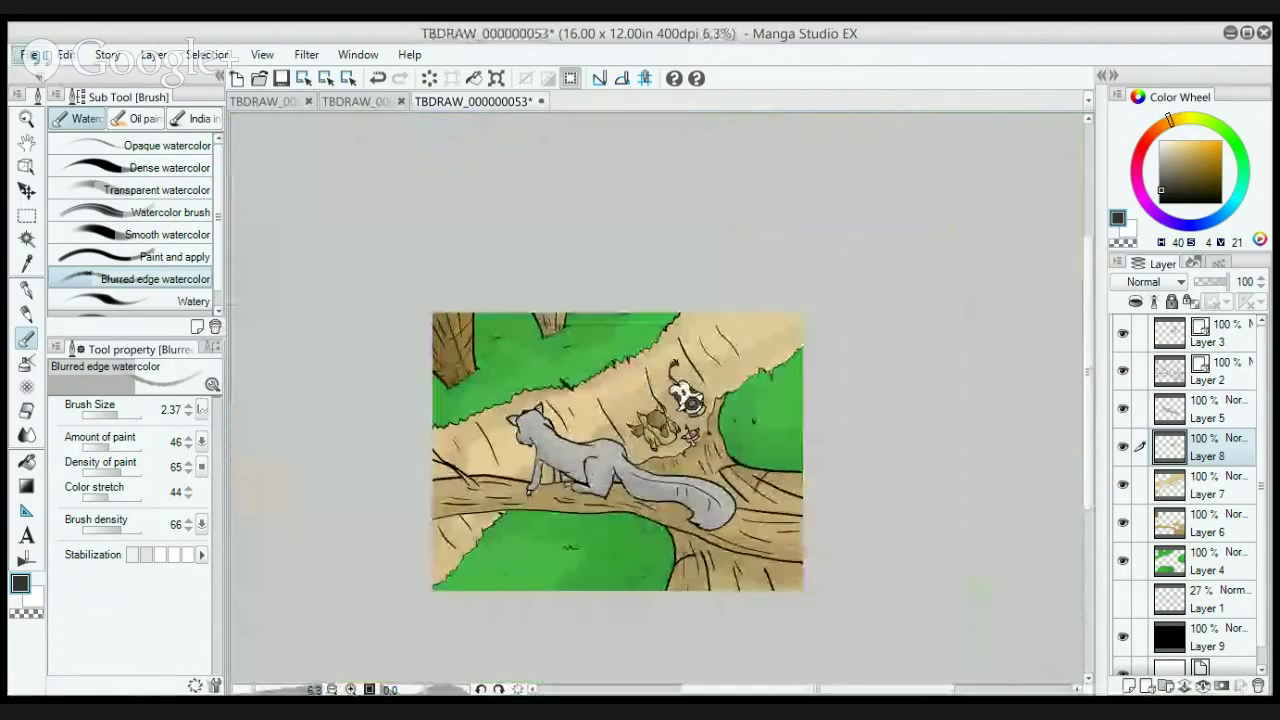
pyautogui.hotkey('ctrl', 's')
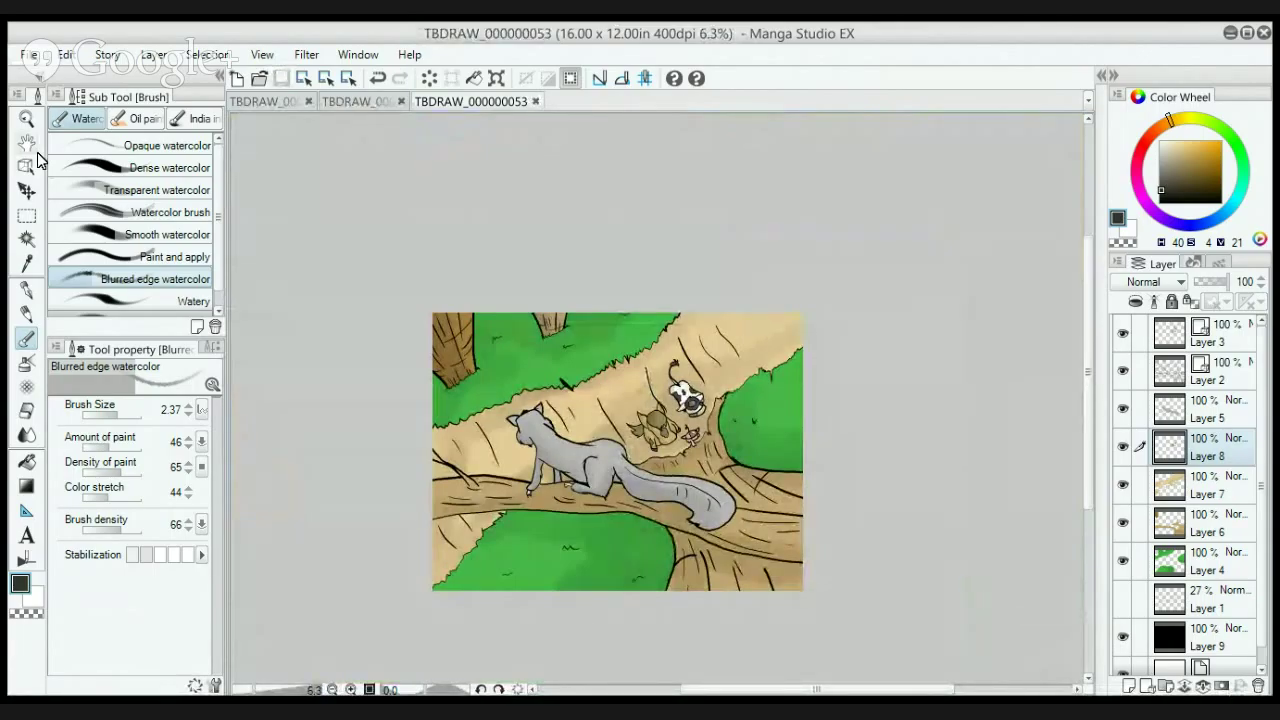
# - Add a new raster layer at the very top of the layer stack and a new vector layer above it
pyautogui.click(27, 118)
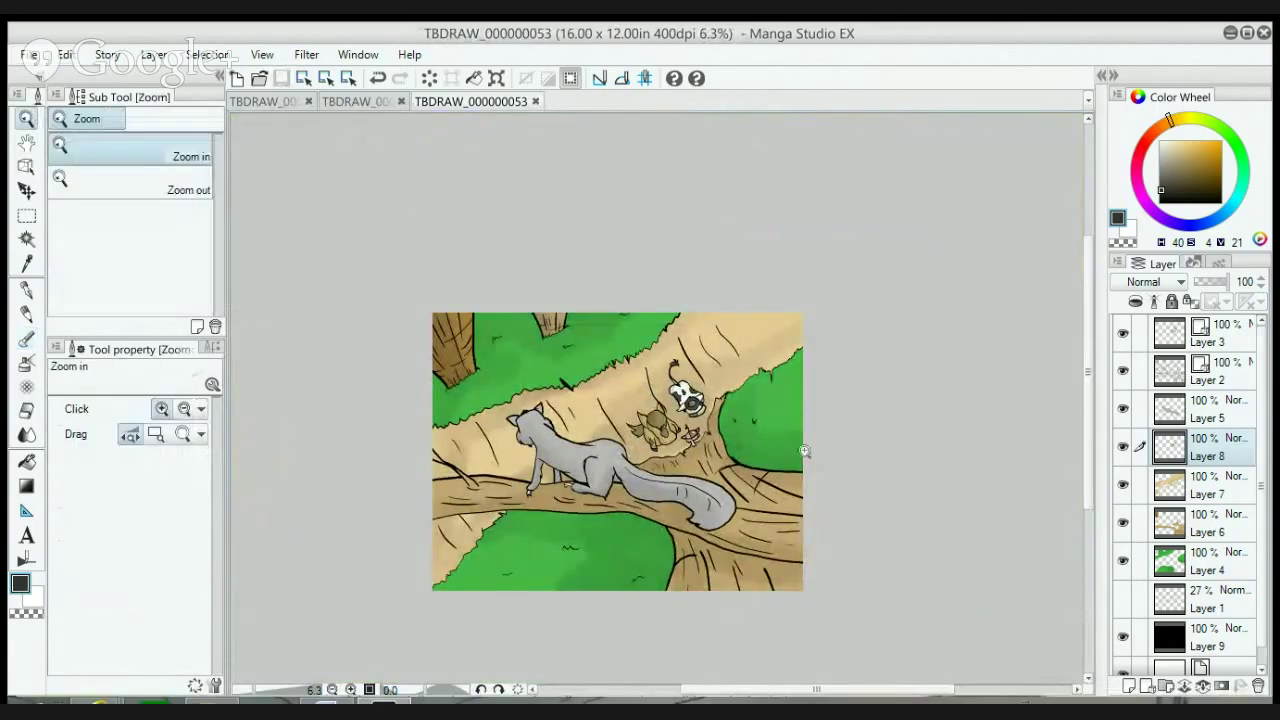
pyautogui.moveTo(683, 422); pyautogui.dragTo(797, 358)
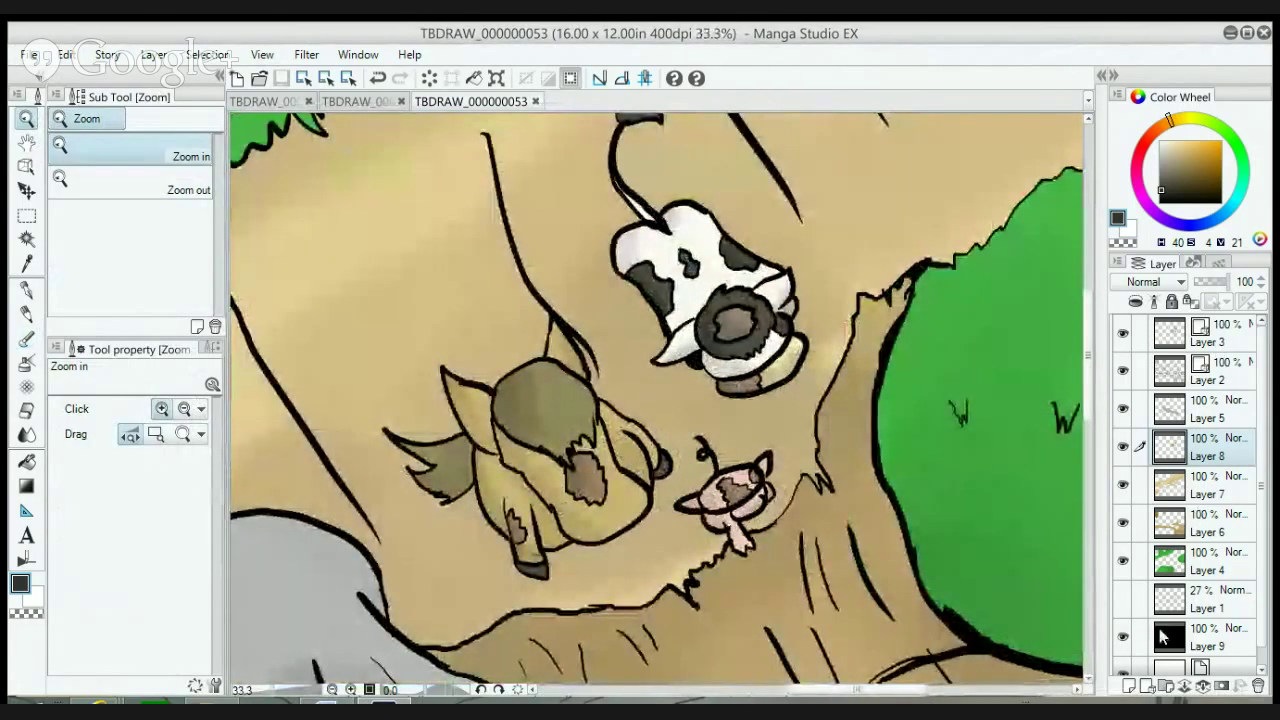
pyautogui.click(1129, 686)
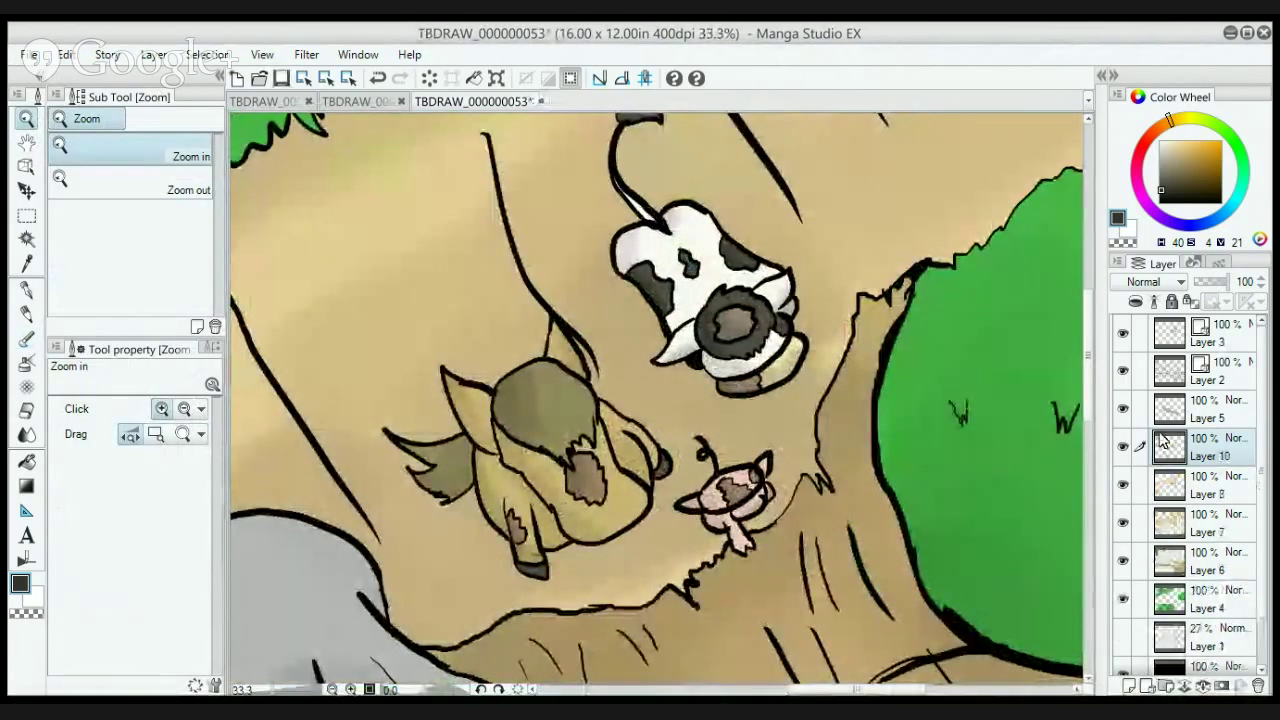
pyautogui.moveTo(1160, 440); pyautogui.dragTo(1170, 322)
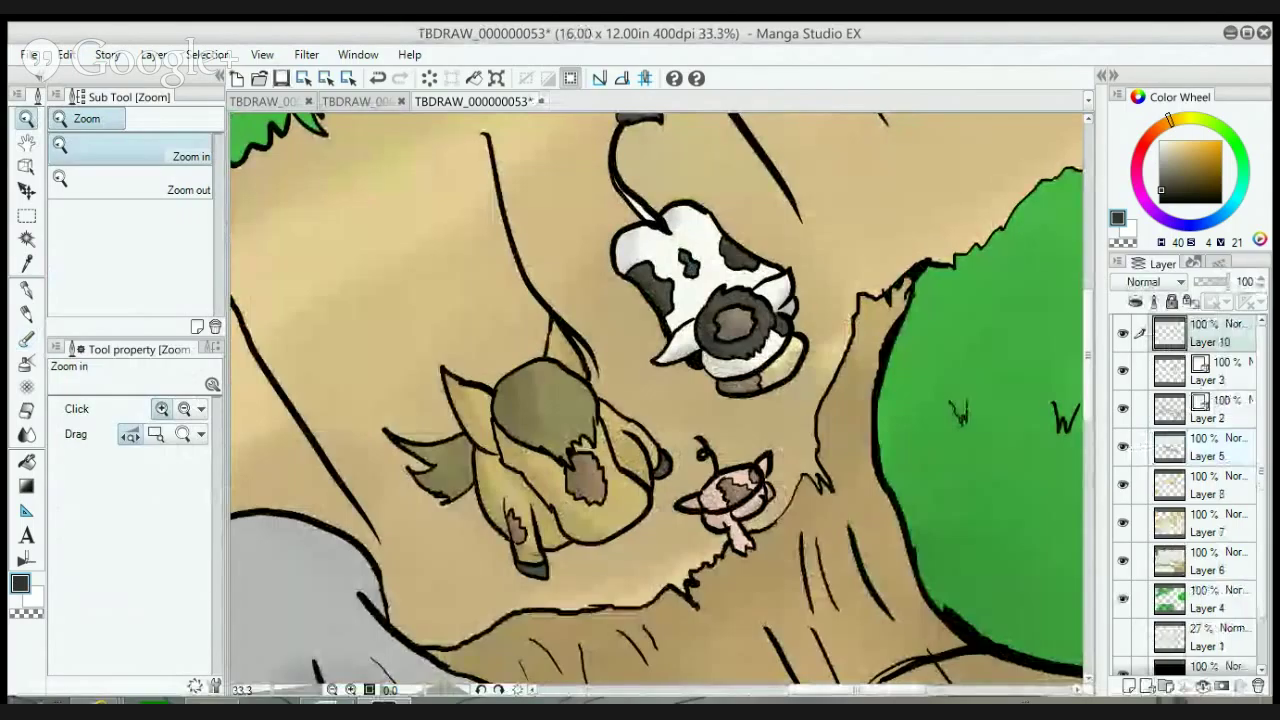
pyautogui.click(1147, 686)
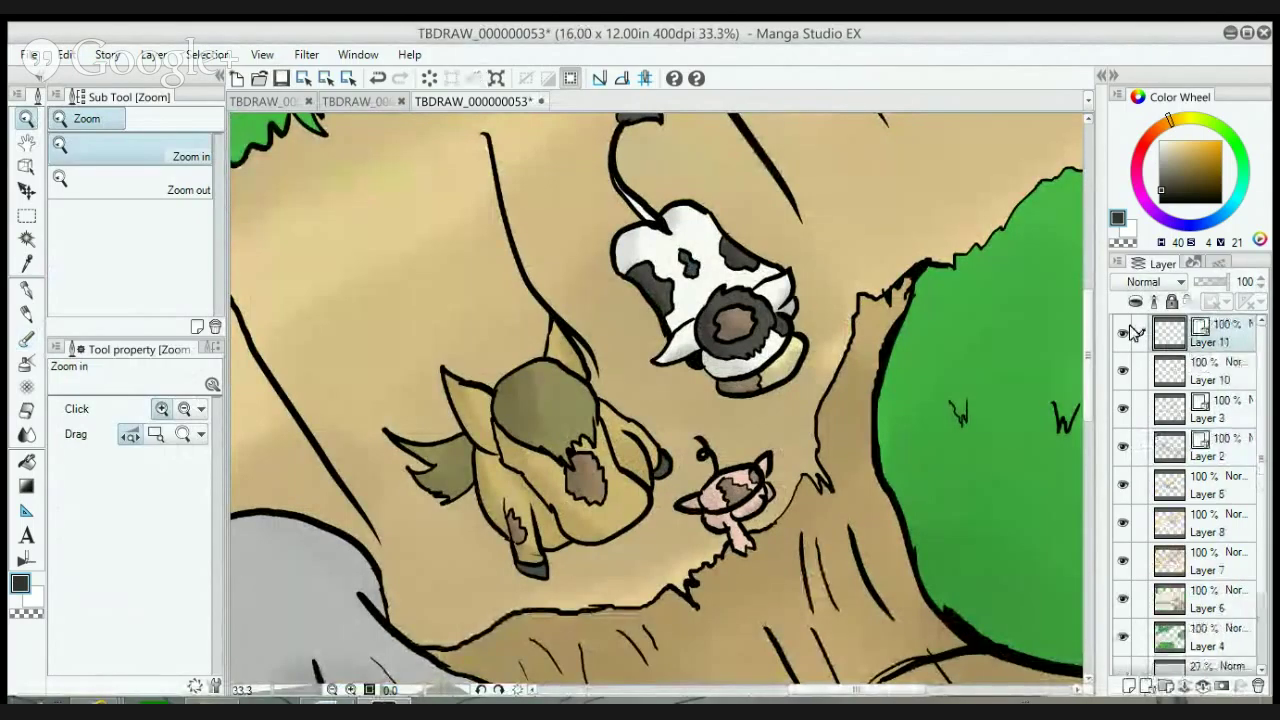
# - Delete the empty raster layer Layer 10, located directly beneath the new vector layer
pyautogui.click(1166, 368)
pyautogui.click(1258, 686)
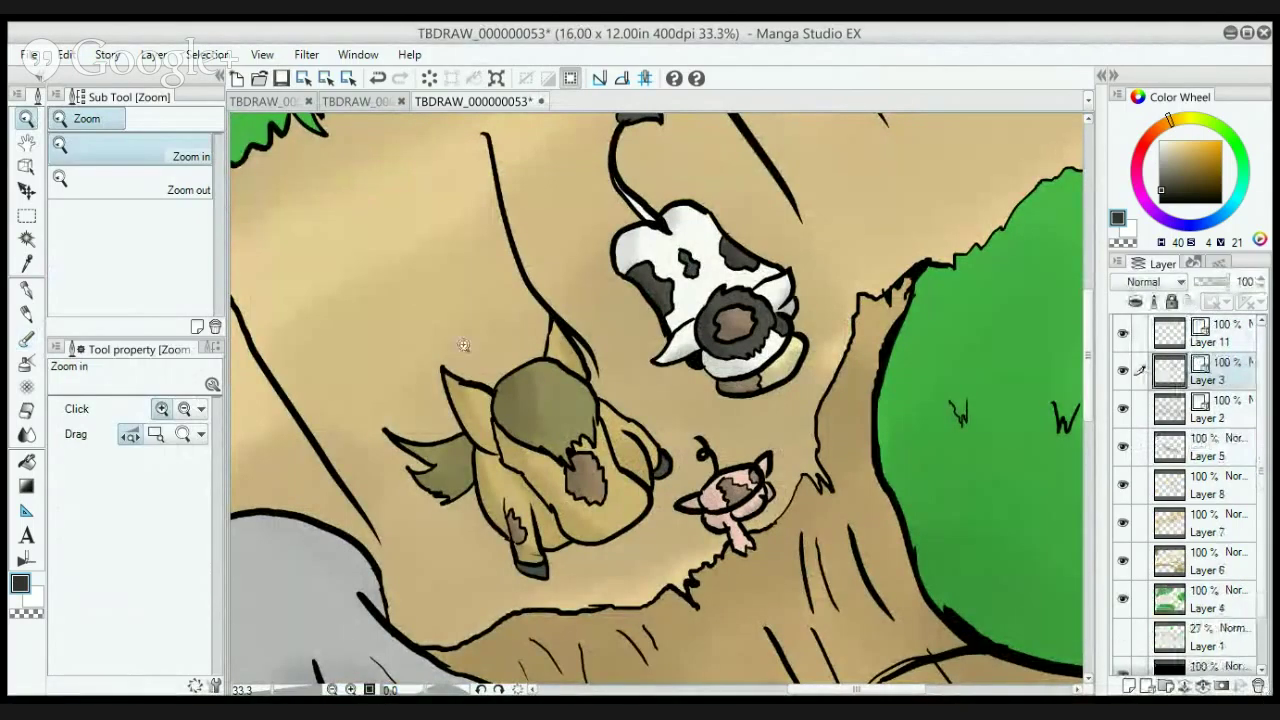
# - Draw small motion lines around the horse on Layer 3 with the Smooth India ink brush at size 0.42 in black (V 0)
pyautogui.click(27, 338)
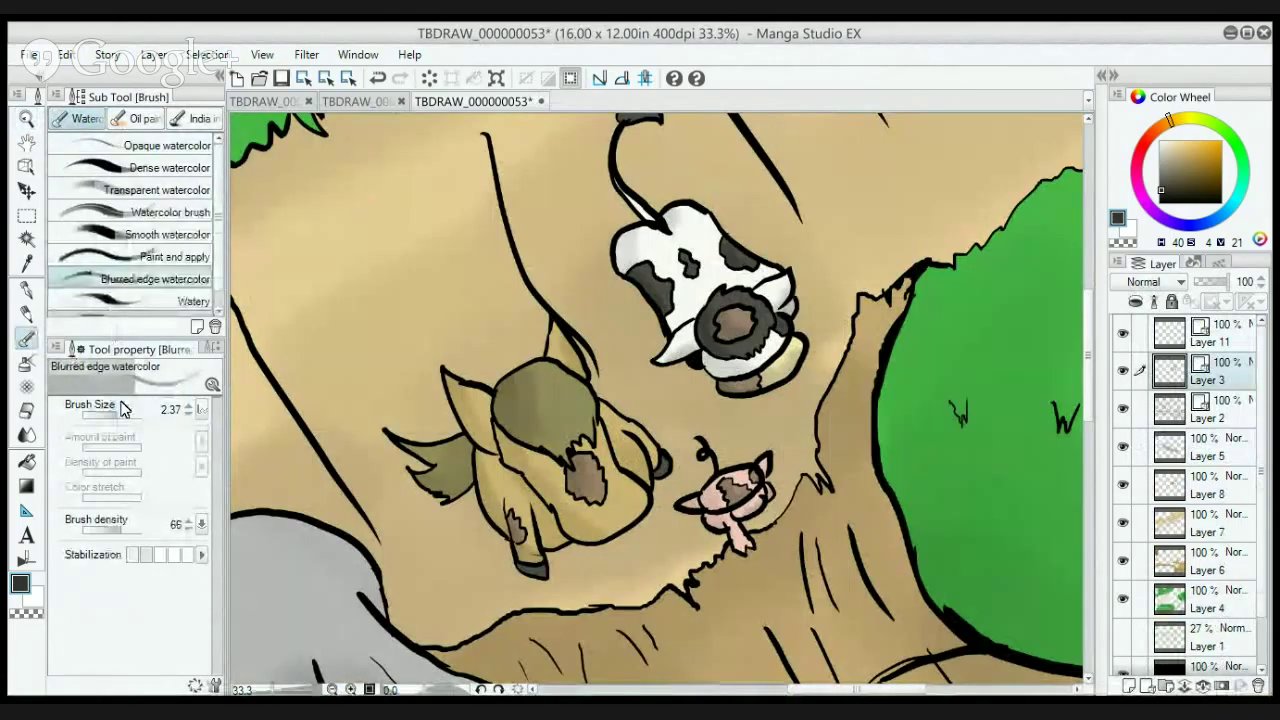
pyautogui.click(193, 119)
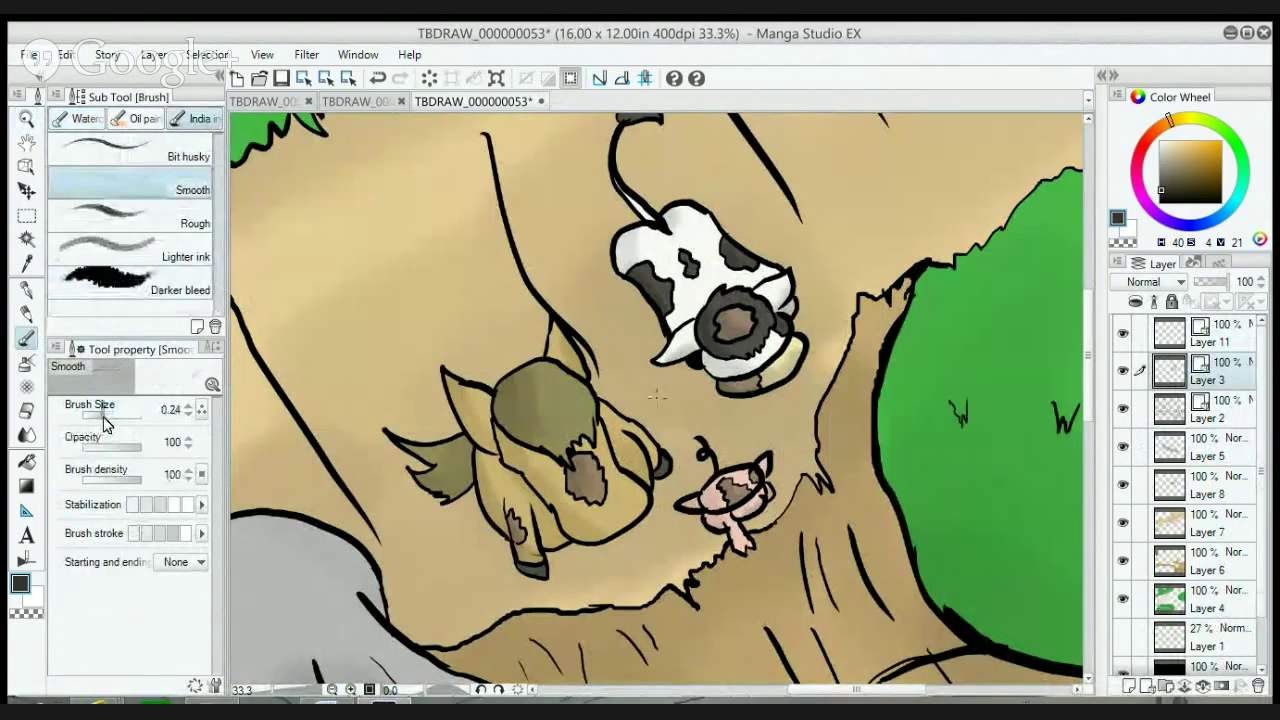
pyautogui.click(27, 118)
pyautogui.click(711, 495)
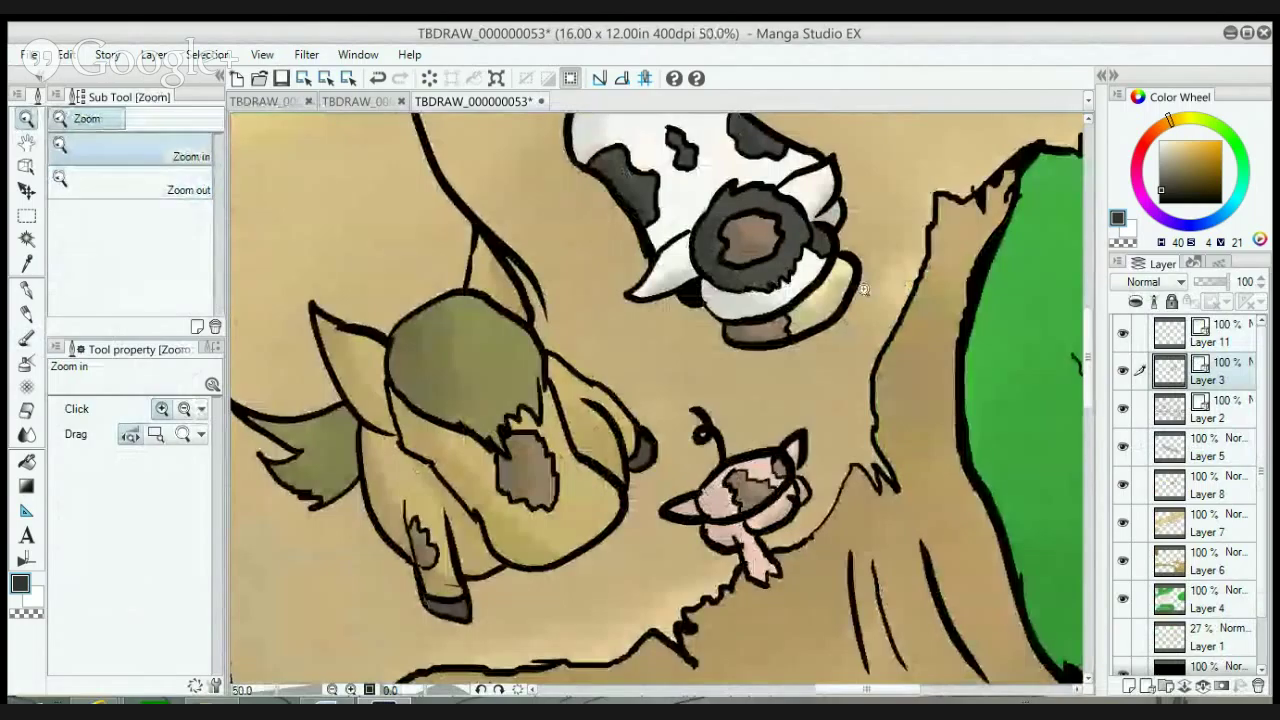
pyautogui.click(27, 338)
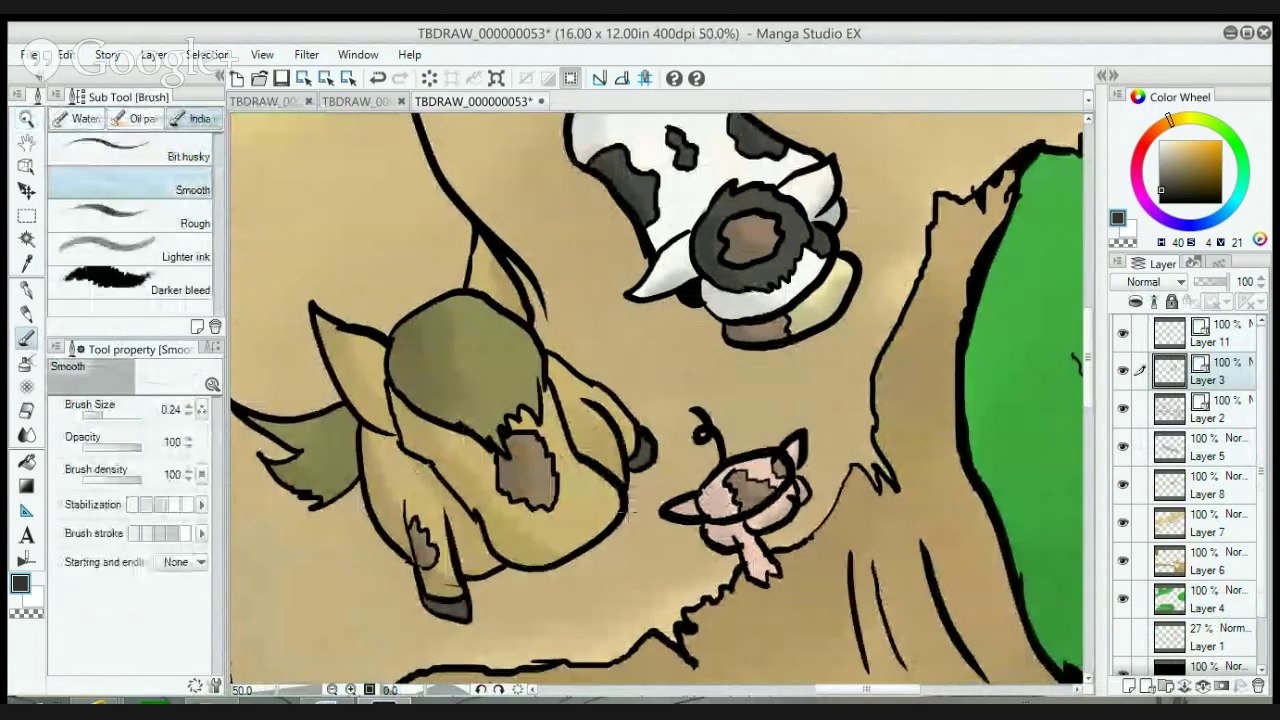
pyautogui.click(108, 413)
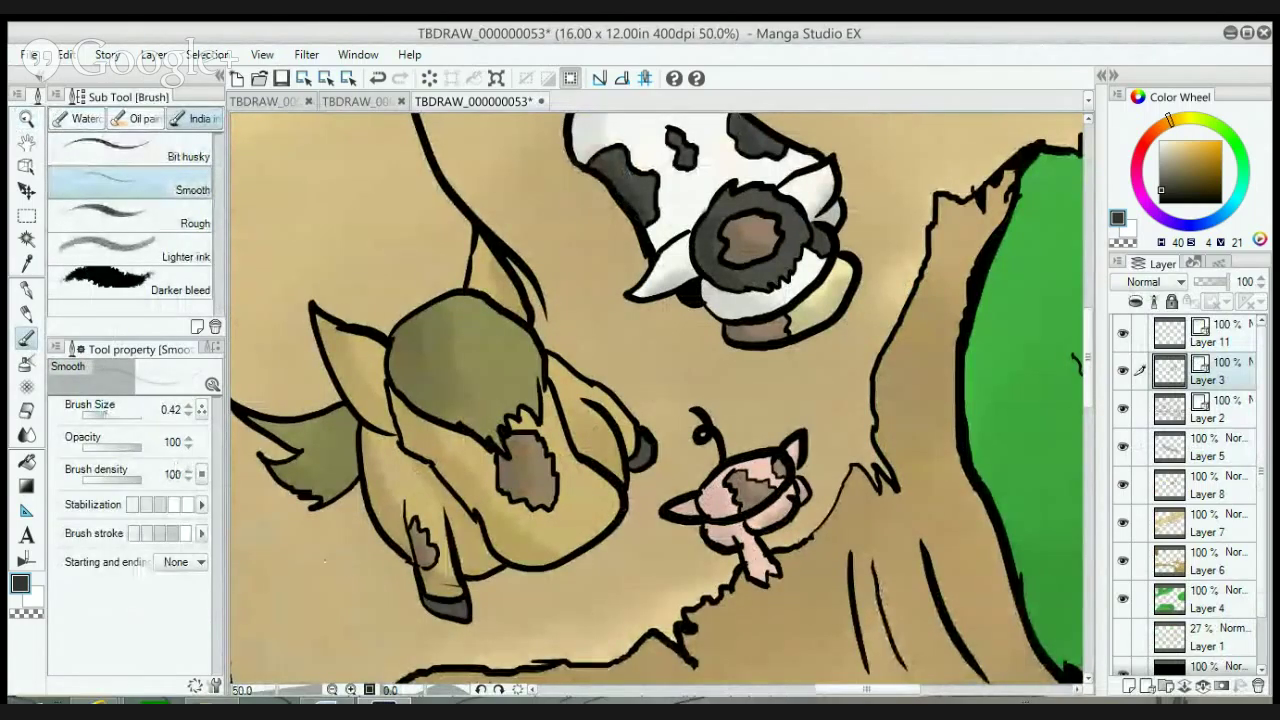
pyautogui.moveTo(325, 560); pyautogui.dragTo(376, 553)
pyautogui.hotkey('ctrl', 'z')
pyautogui.moveTo(1170, 194)
pyautogui.mouseDown()
pyautogui.moveTo(1204, 184)
pyautogui.moveTo(1222, 214)
pyautogui.mouseUp()
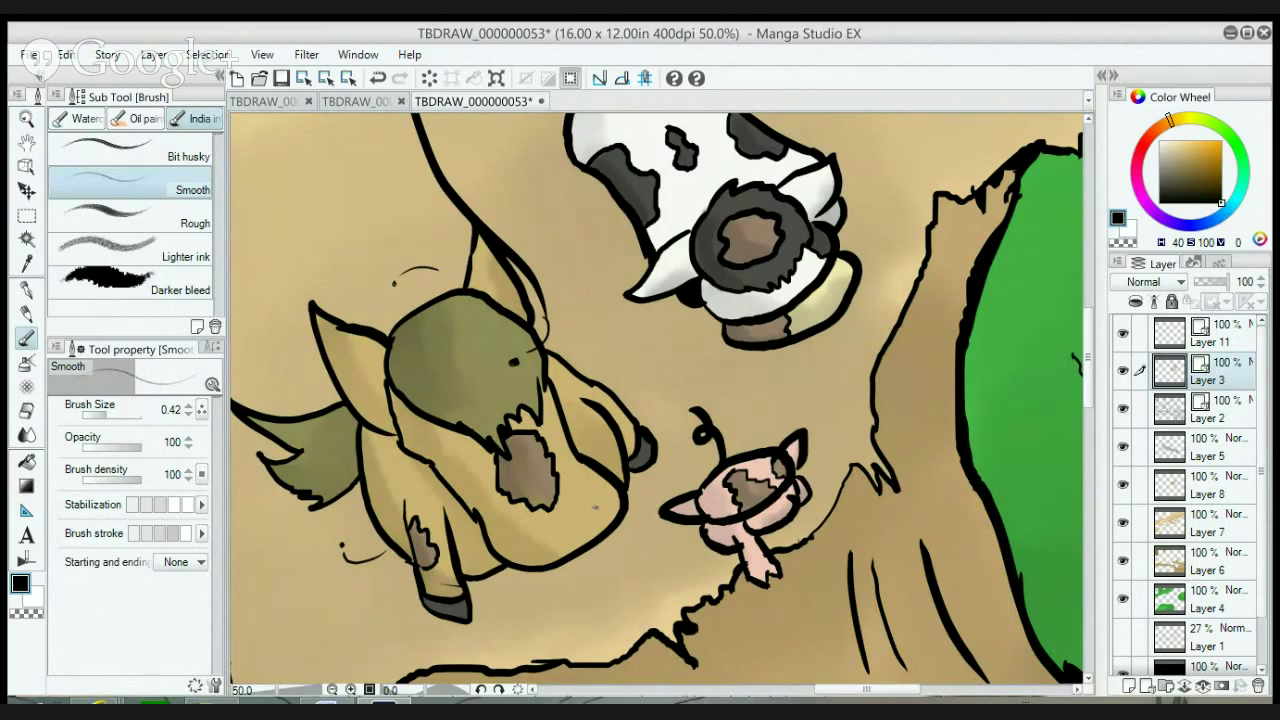
pyautogui.moveTo(605, 501); pyautogui.dragTo(622, 468)
# - Add small black motion lines around the pig's ears and back with the same ink brush
pyautogui.moveTo(686, 524); pyautogui.dragTo(683, 546)
pyautogui.moveTo(820, 468)
pyautogui.mouseDown()
pyautogui.moveTo(749, 420)
pyautogui.moveTo(739, 438)
pyautogui.mouseUp()
pyautogui.moveTo(687, 541); pyautogui.dragTo(695, 547)
# - Add thin black motion lines around the cow's head and both sides of its body
pyautogui.moveTo(684, 323); pyautogui.dragTo(720, 314)
pyautogui.moveTo(860, 207)
pyautogui.mouseDown()
pyautogui.moveTo(882, 219)
pyautogui.moveTo(867, 254)
pyautogui.mouseUp()
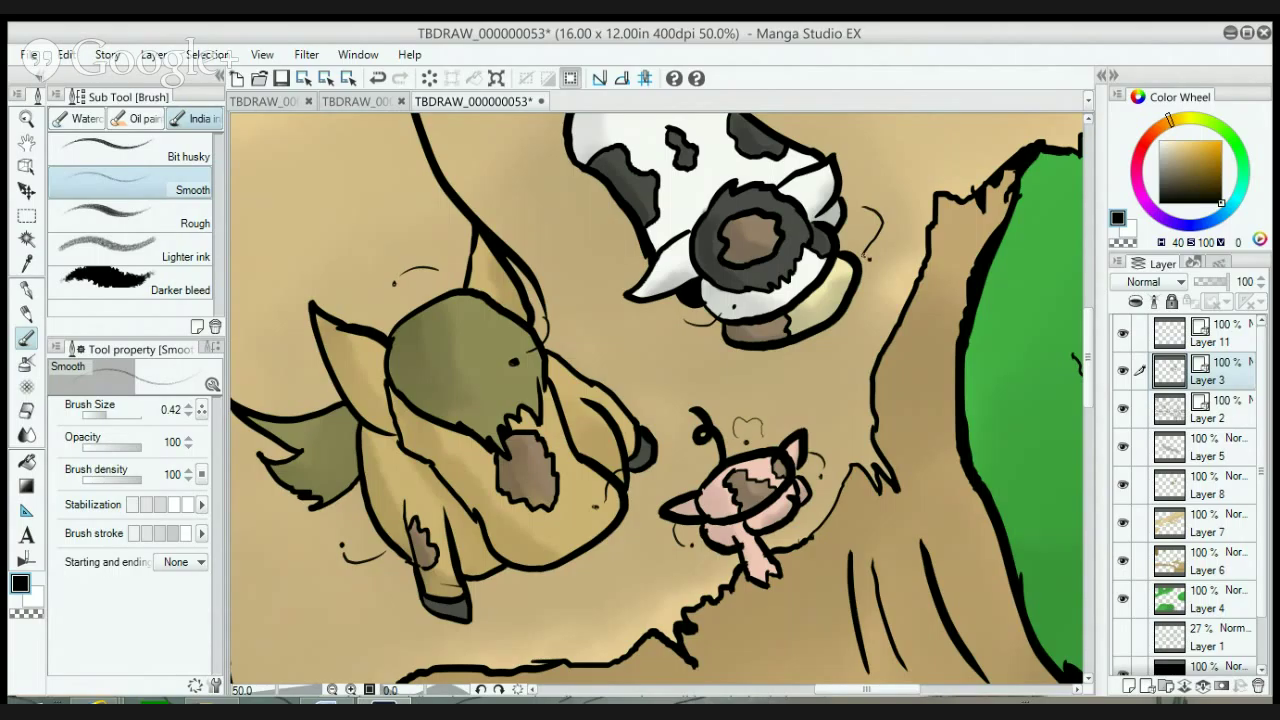
pyautogui.scroll(3, 656, 400)
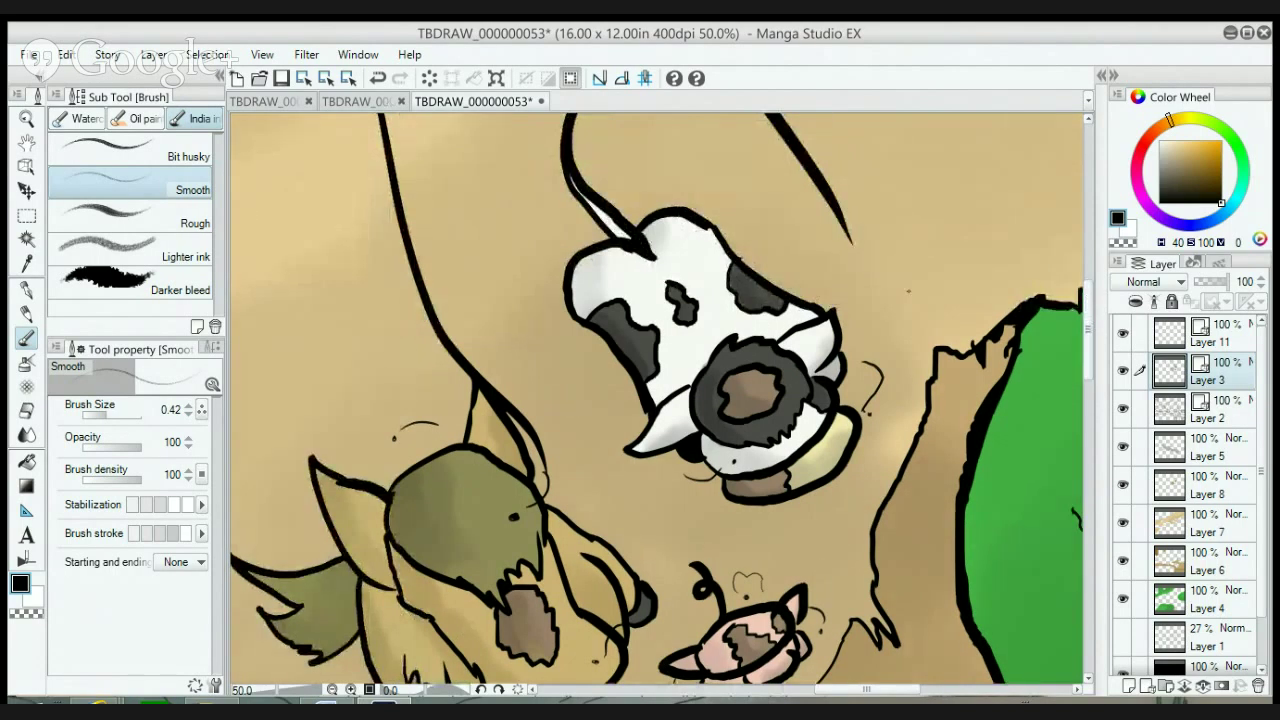
pyautogui.moveTo(750, 237); pyautogui.dragTo(714, 256)
pyautogui.moveTo(544, 241)
pyautogui.mouseDown()
pyautogui.moveTo(530, 275)
pyautogui.moveTo(552, 298)
pyautogui.mouseUp()
# - Check the picture at 12.5% zoom and save the drawing
pyautogui.click(332, 689)
pyautogui.click(332, 689)
pyautogui.click(332, 689)
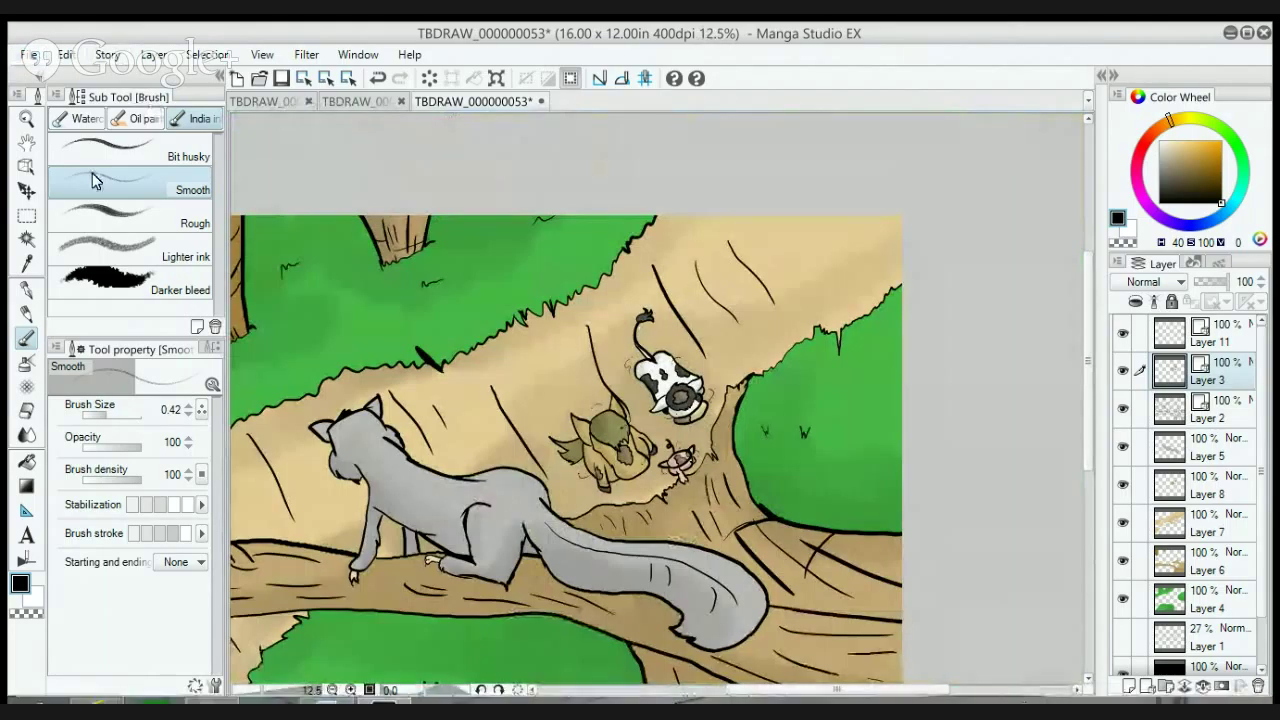
pyautogui.hotkey('ctrl', 's')
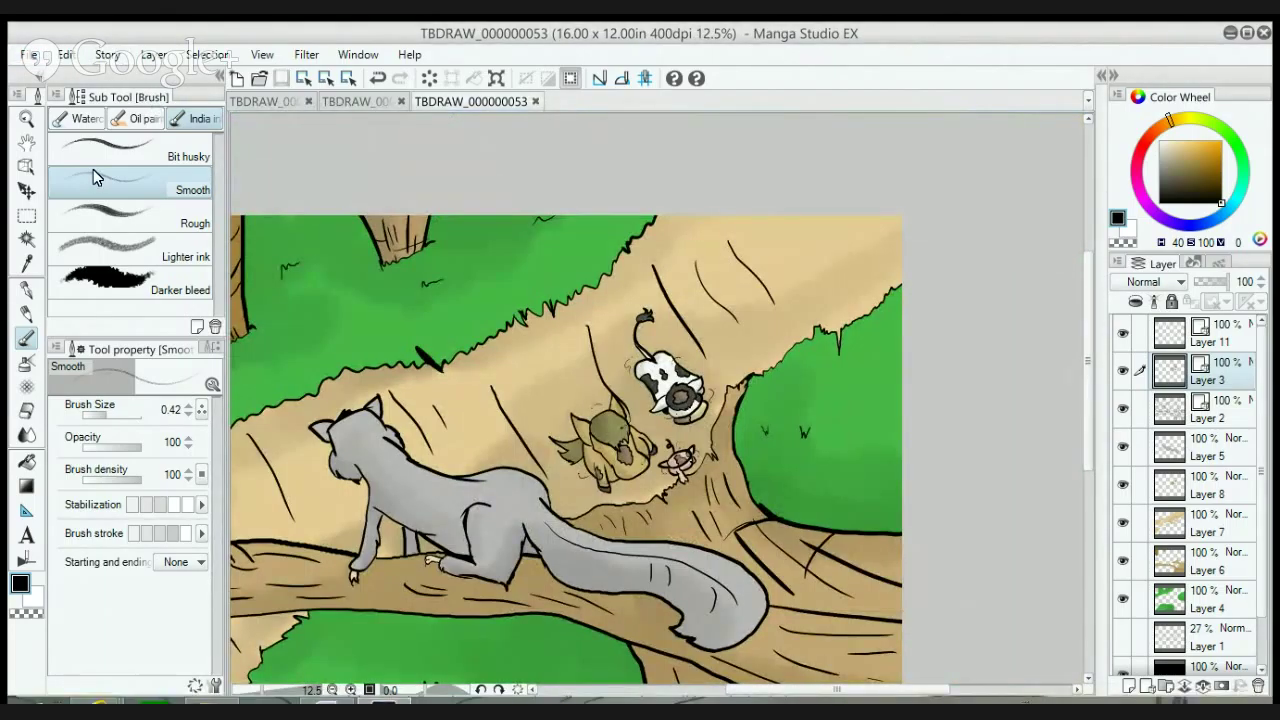